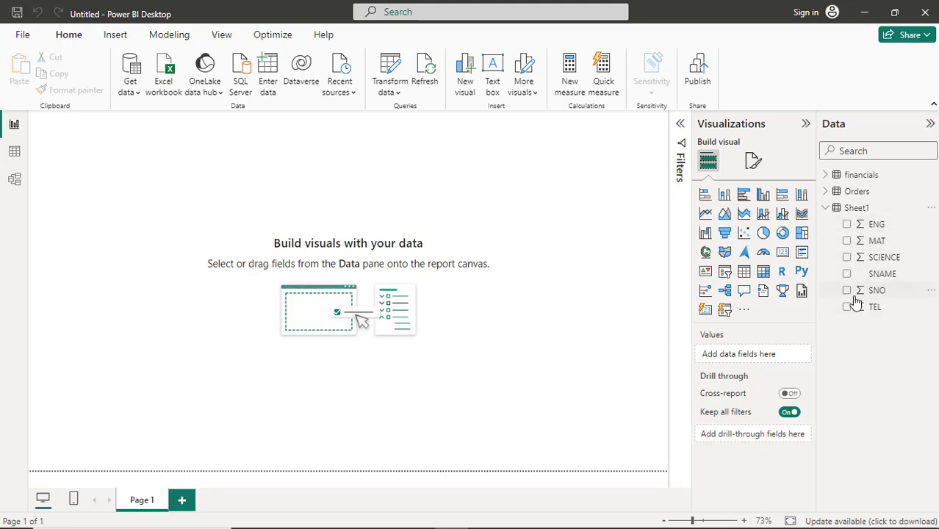
# Step: Rename the Sheet1 table in the data model as student
pyautogui.rightClick(863, 214)
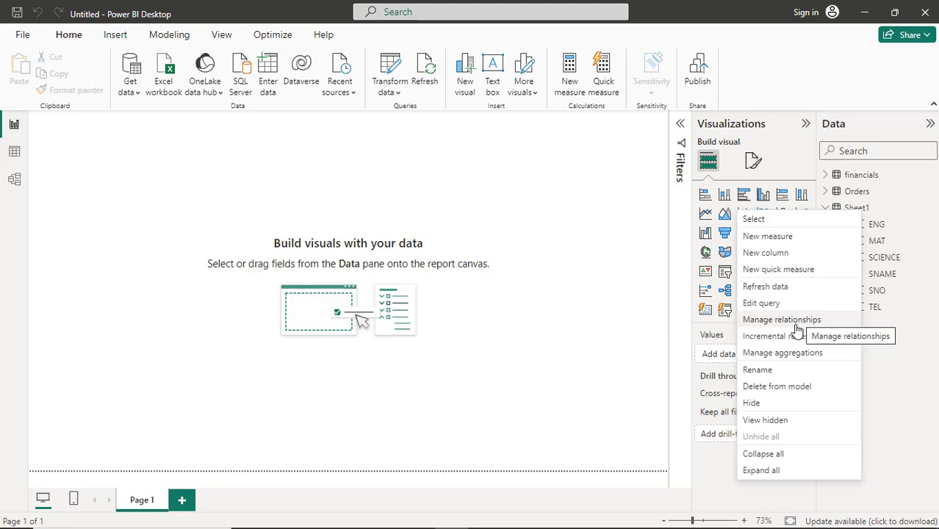
pyautogui.click(788, 371)
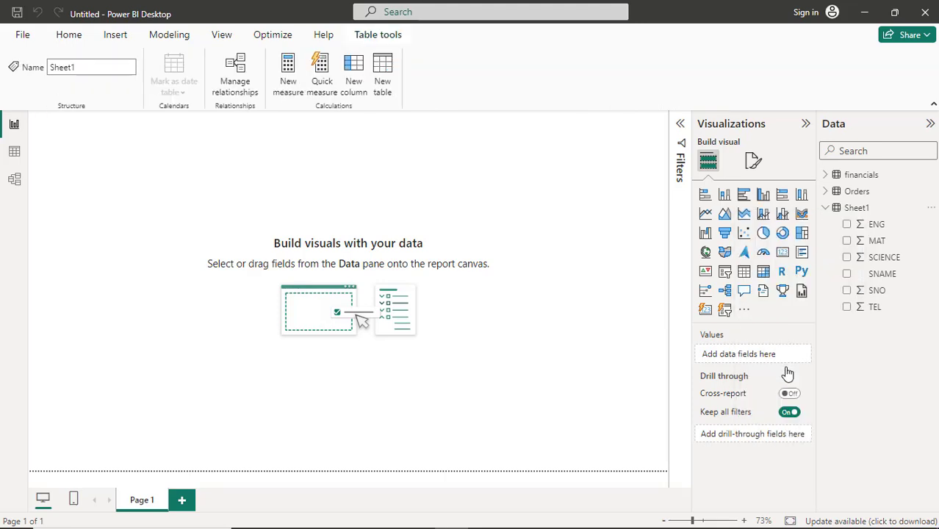
pyautogui.write('student')
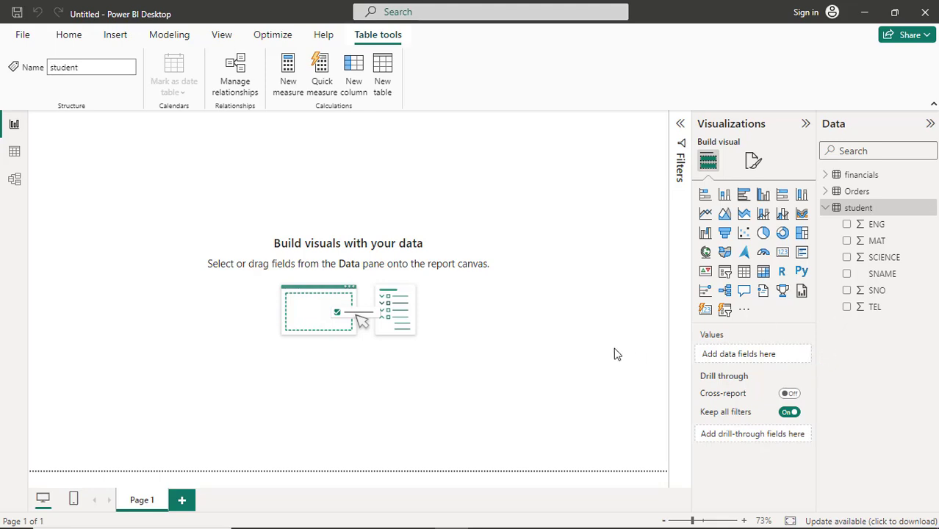
# Step: Switch to the student_results workbook in Excel and rename its Sheet1 worksheet as student
pyautogui.hotkey('alt', 'Tab')
pyautogui.hotkey('alt', 'Tab')
pyautogui.hotkey('alt', 'Tab')
pyautogui.hotkey('alt', 'Tab')
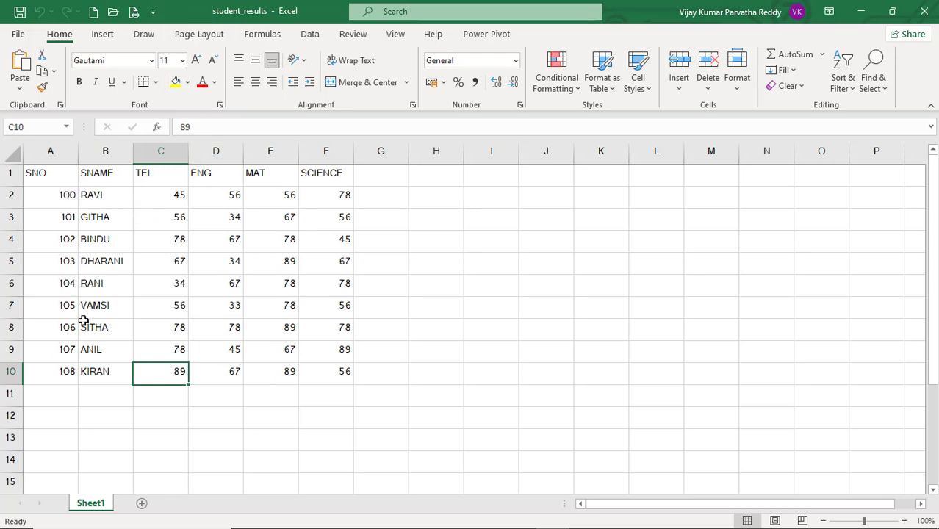
pyautogui.rightClick(93, 506)
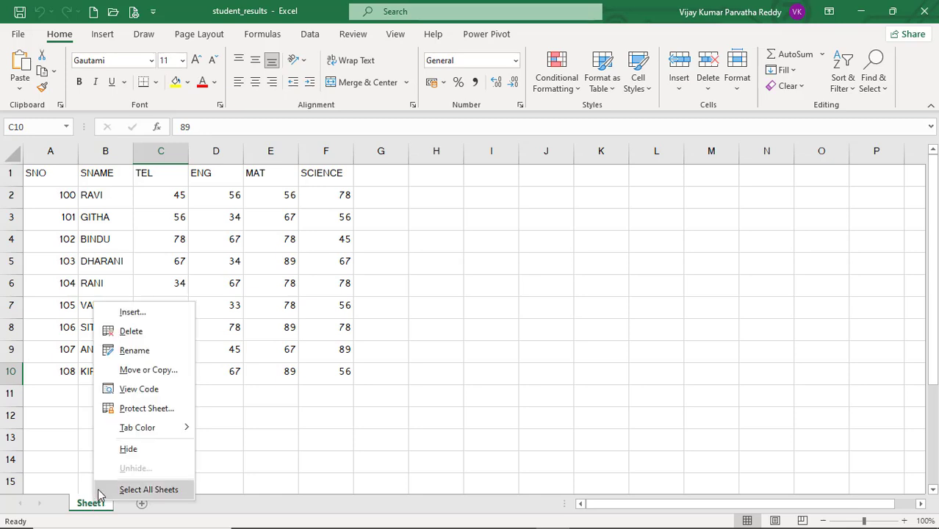
pyautogui.click(138, 356)
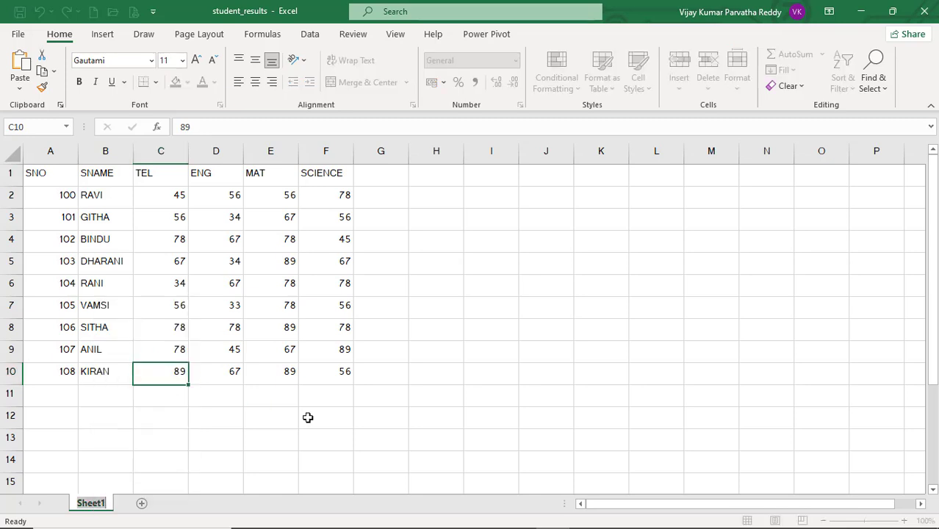
pyautogui.write('student')
pyautogui.press('Return')
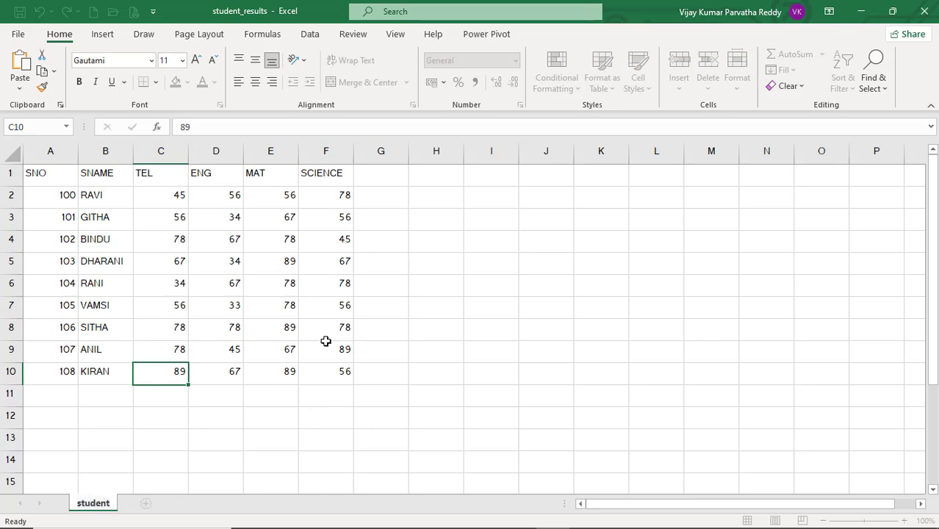
# Step: Review the worksheet's column headings from SNO to SCIENCE and the empty header cells G1 to J1 beside them
pyautogui.click(250, 333)
pyautogui.click(195, 280)
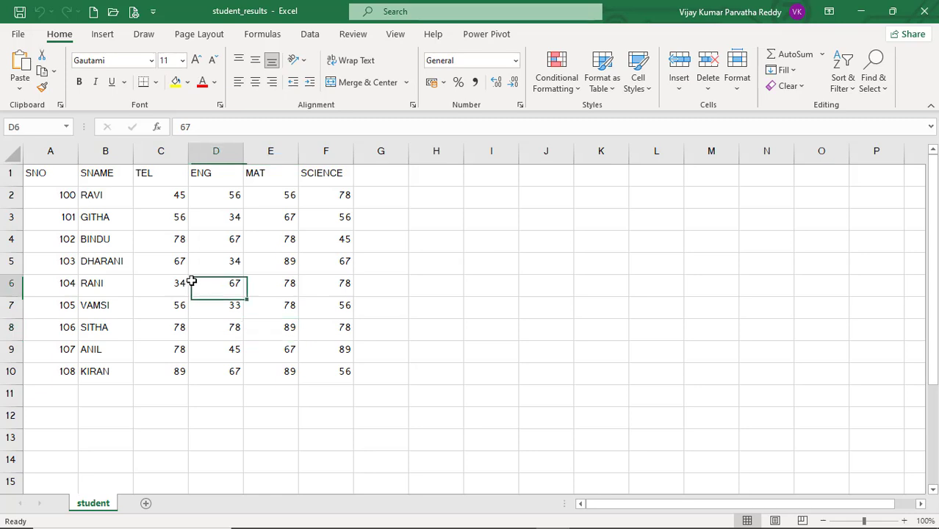
pyautogui.click(52, 173)
pyautogui.click(103, 176)
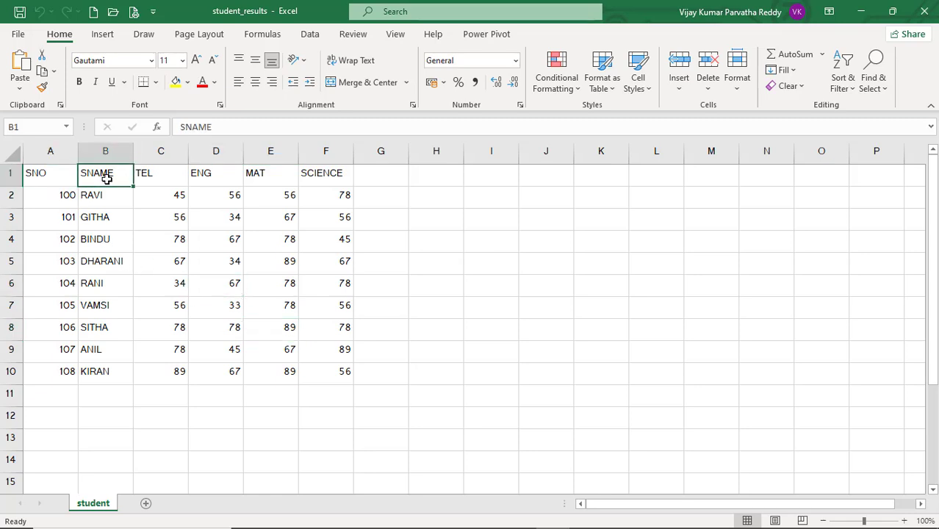
pyautogui.click(155, 179)
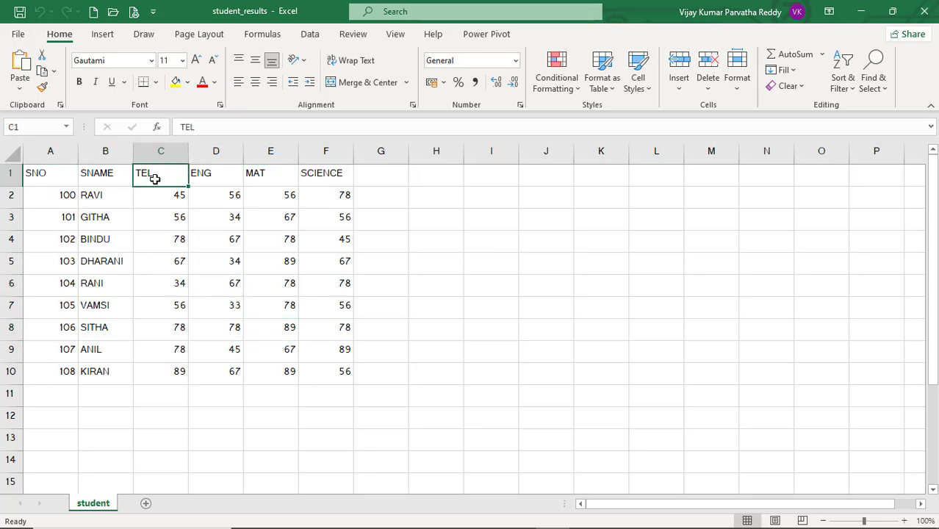
pyautogui.click(196, 177)
pyautogui.click(254, 176)
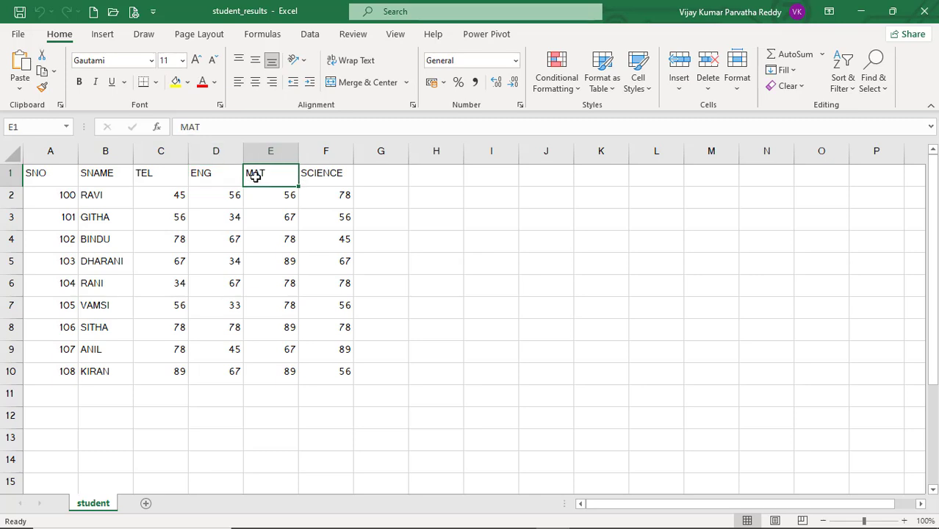
pyautogui.click(312, 180)
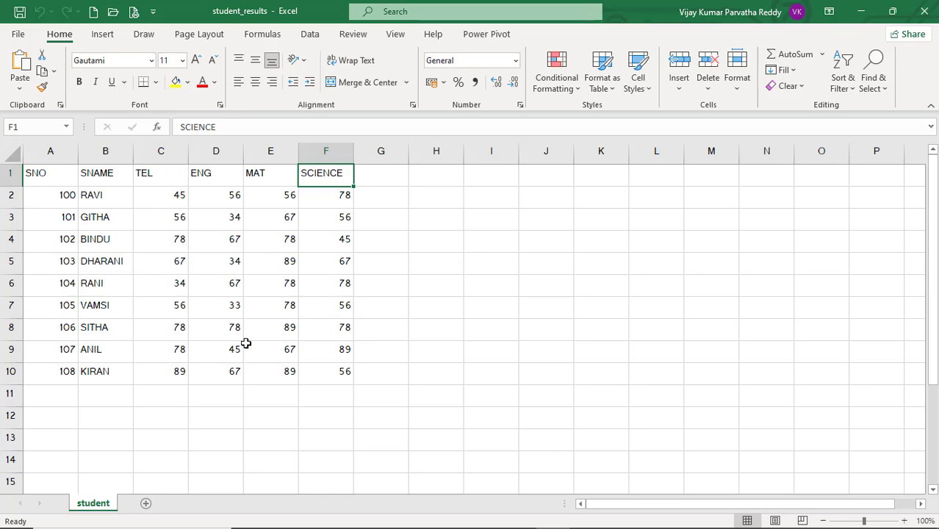
pyautogui.click(379, 180)
pyautogui.click(444, 183)
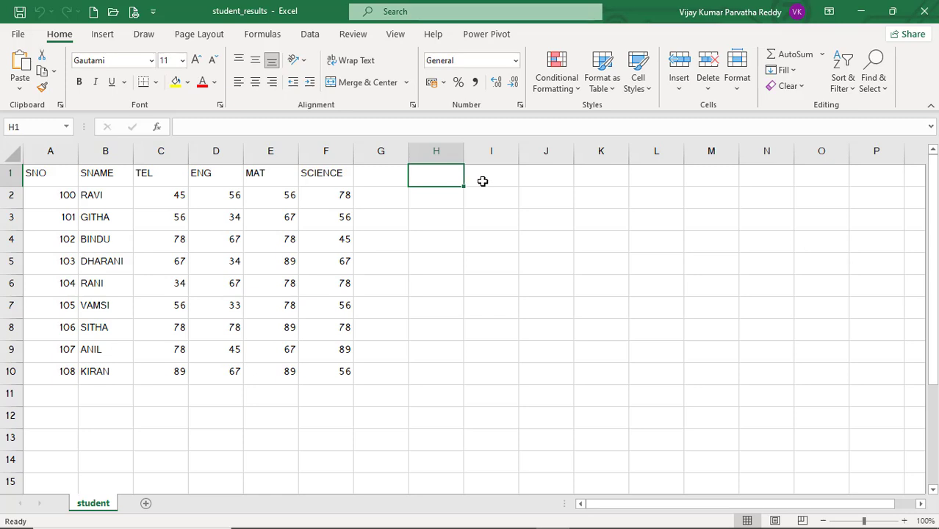
pyautogui.click(483, 181)
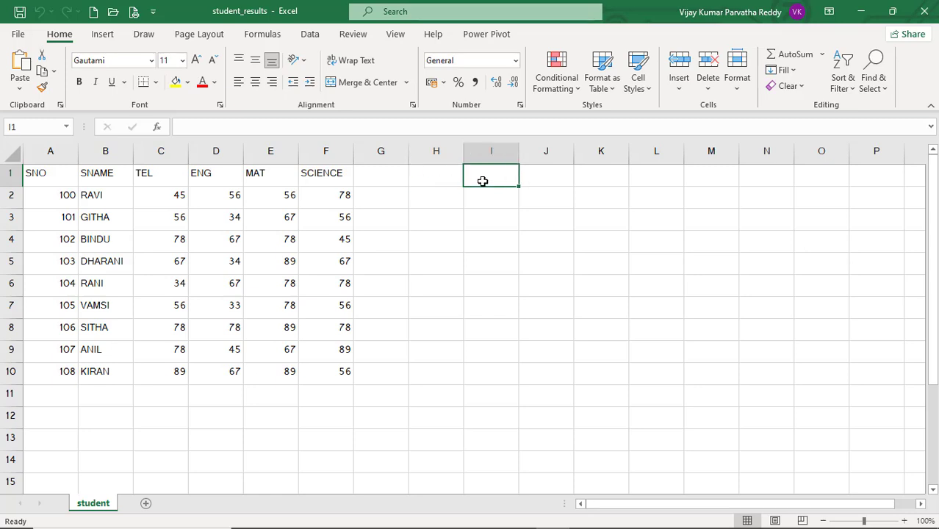
pyautogui.click(554, 181)
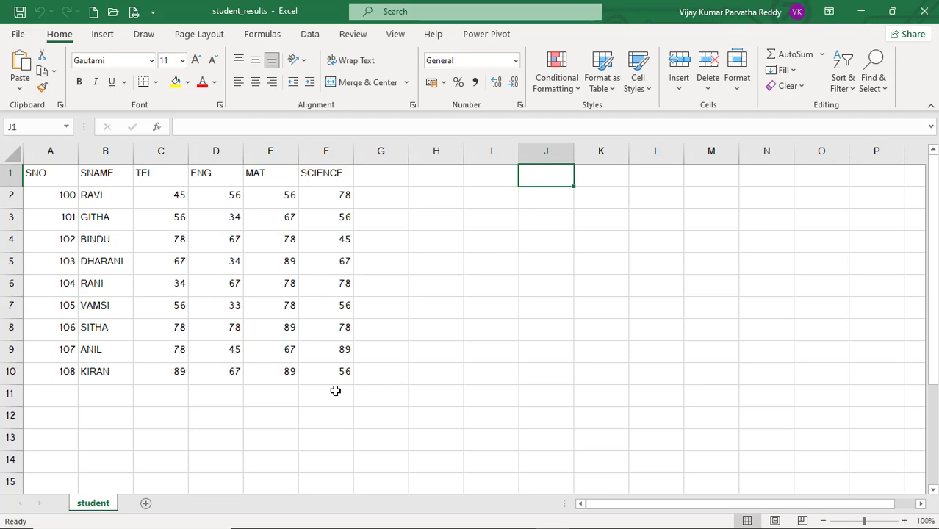
pyautogui.hotkey('alt', 'Tab')
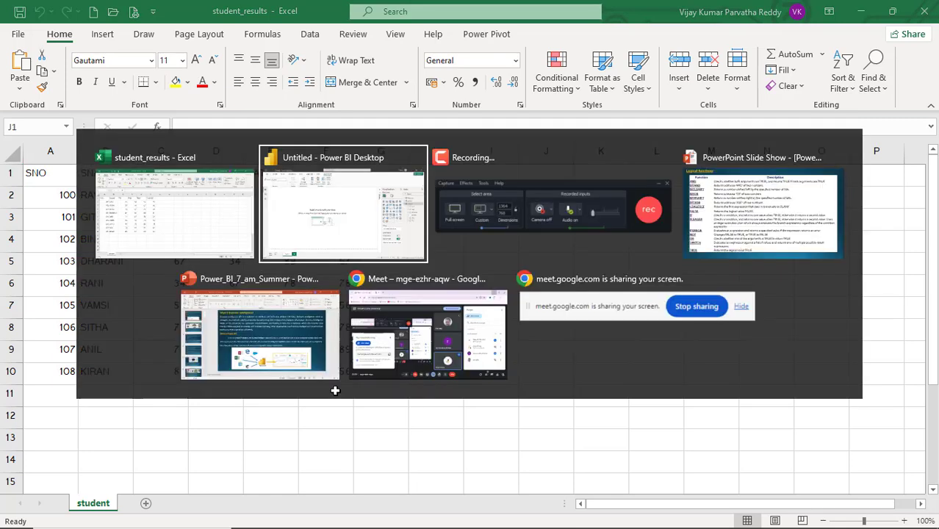
pyautogui.press('Tab')
pyautogui.press('Tab')
pyautogui.press('Tab')
pyautogui.press('Tab')
pyautogui.press('Tab')
pyautogui.press('Tab')
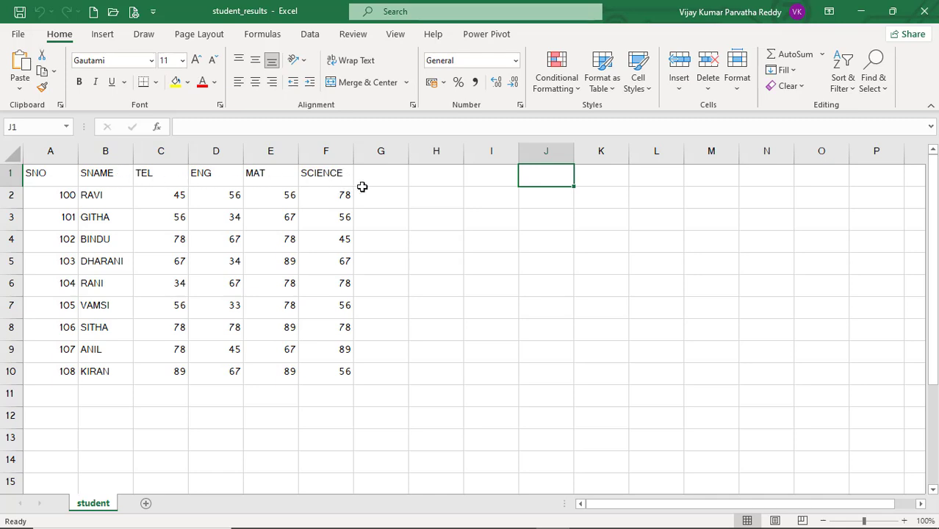
# Step: Switch to Power BI Desktop, insert a table visual on Page 1, and enlarge it to cover most of the page
pyautogui.hotkey('alt', 'Tab')
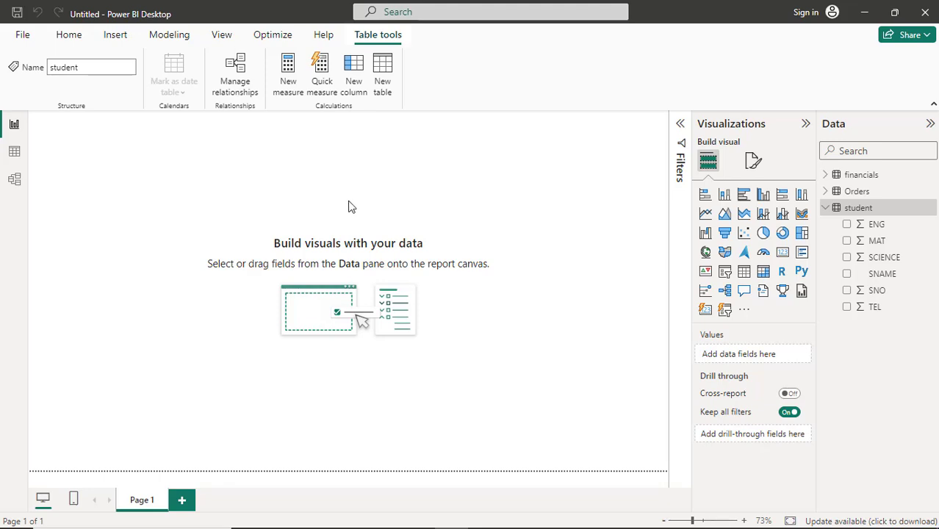
pyautogui.click(64, 41)
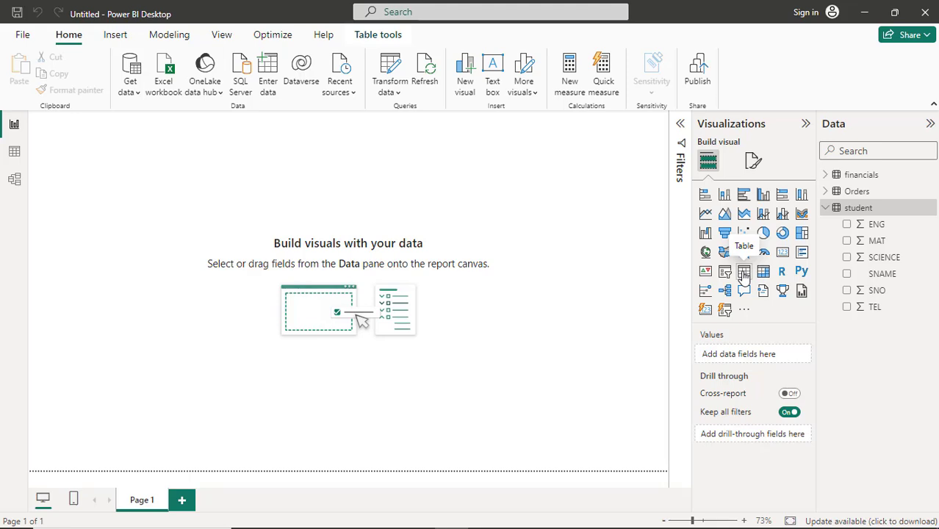
pyautogui.click(744, 272)
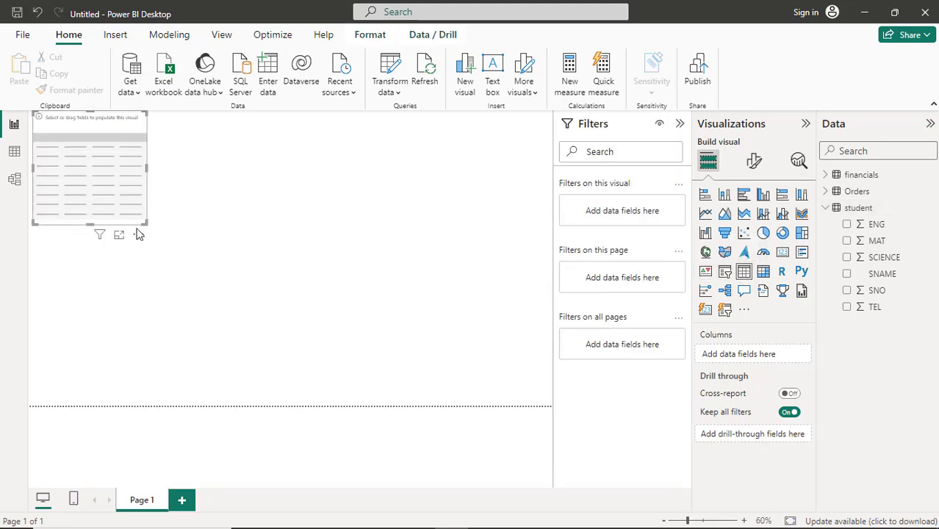
pyautogui.moveTo(138, 232); pyautogui.dragTo(122, 245)
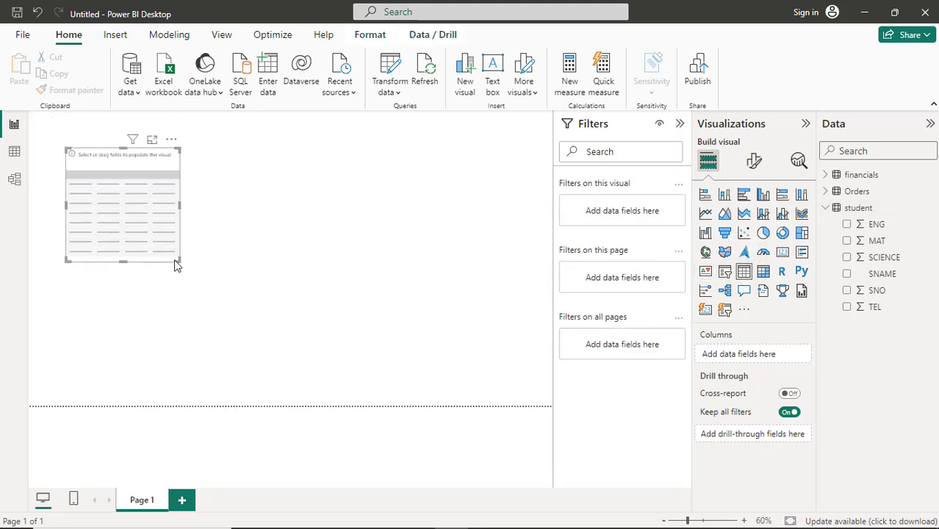
pyautogui.moveTo(175, 261); pyautogui.dragTo(464, 369)
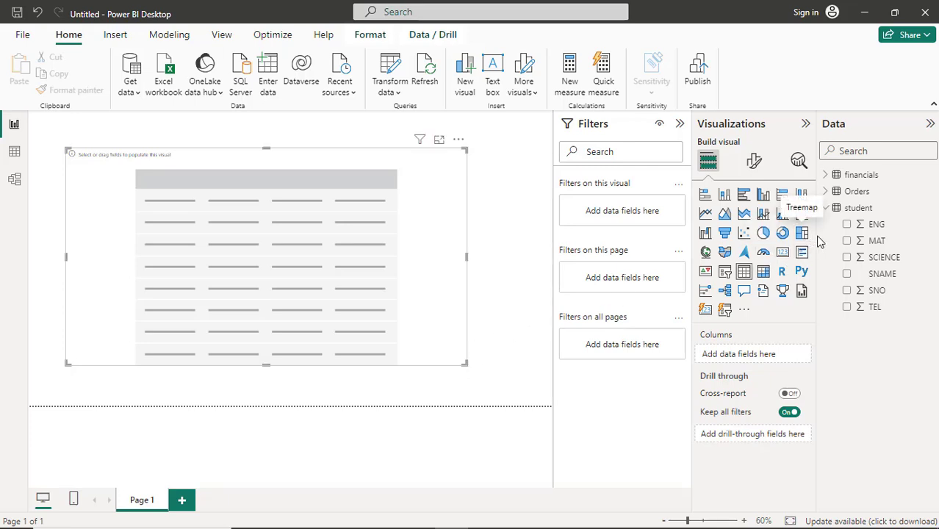
# Step: Add the student table's SNO and SNAME fields to the table visual, with SNO set to Don't summarize
pyautogui.click(849, 292)
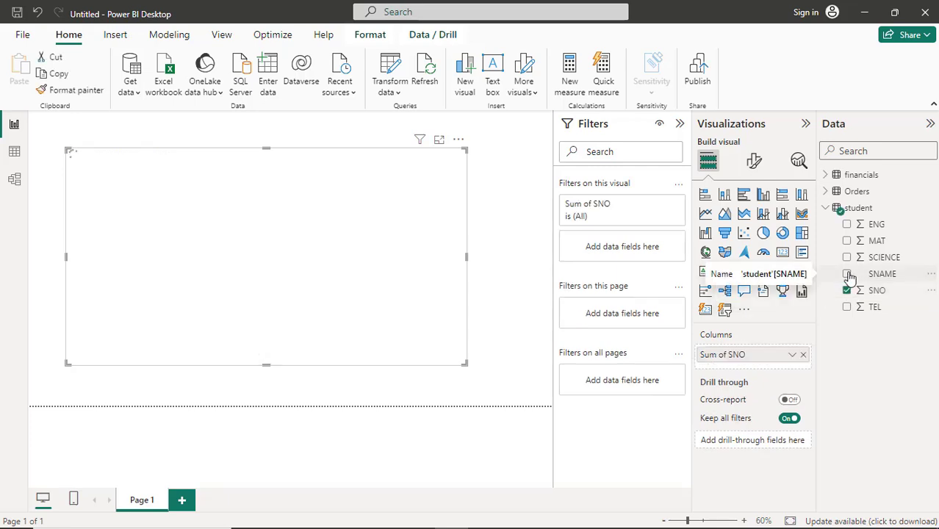
pyautogui.click(848, 275)
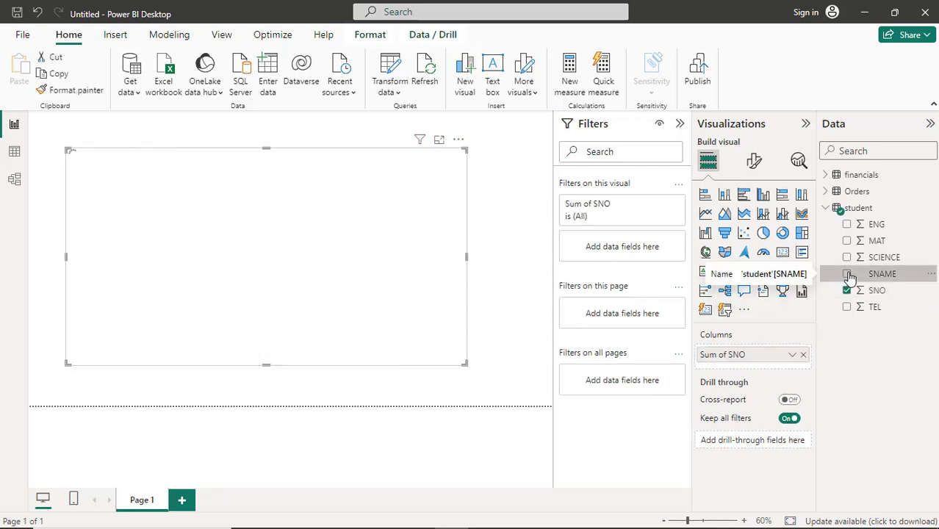
pyautogui.click(791, 356)
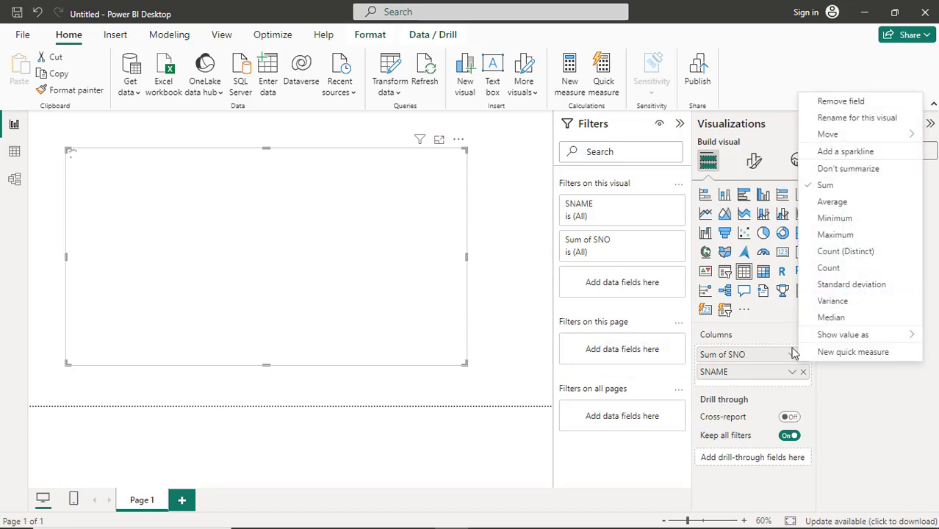
pyautogui.click(818, 168)
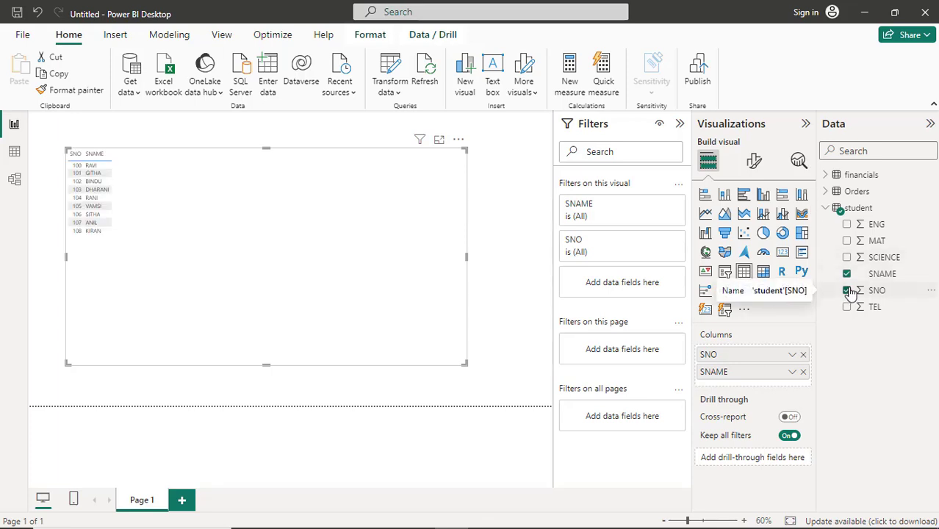
# Step: Add the TEL field to the table visual and set it to Don't summarize
pyautogui.click(847, 308)
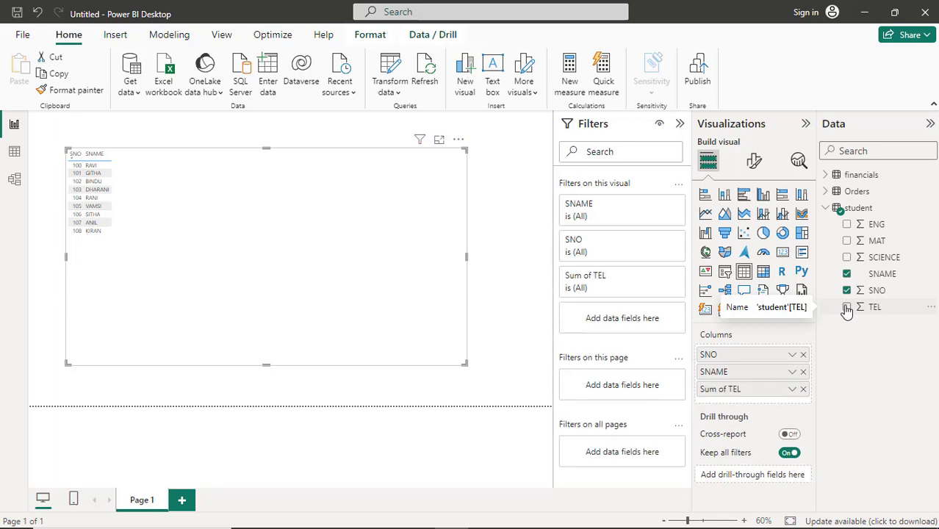
pyautogui.click(792, 389)
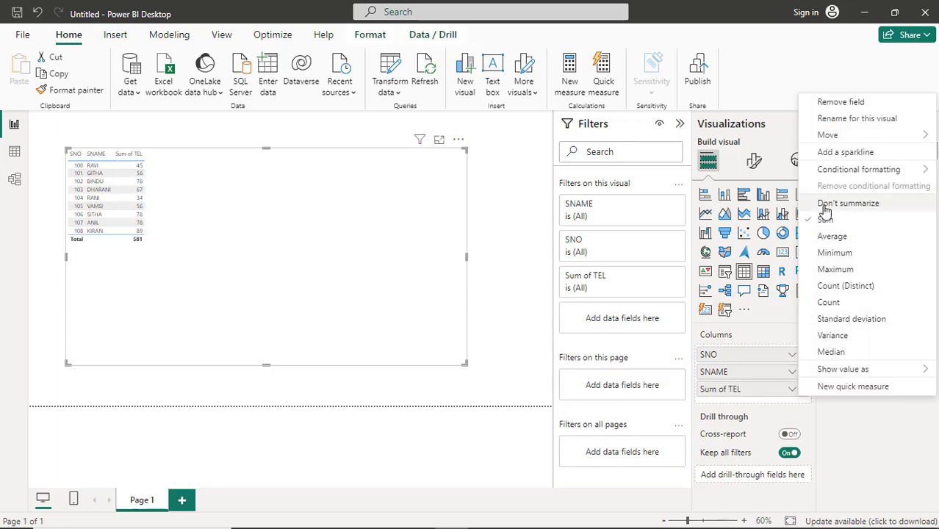
pyautogui.click(848, 203)
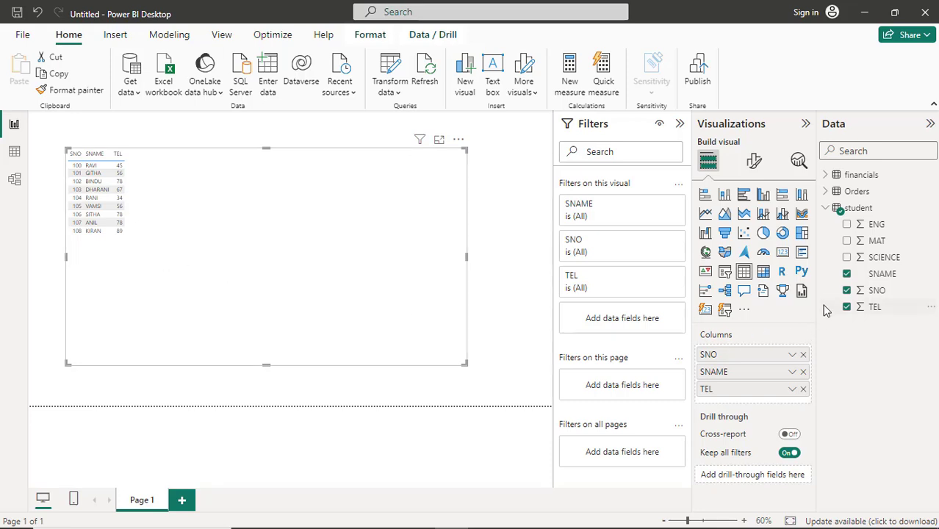
# Step: Add the ENG, SCIENCE and MAT fields to the table visual, in that order after TEL
pyautogui.click(846, 258)
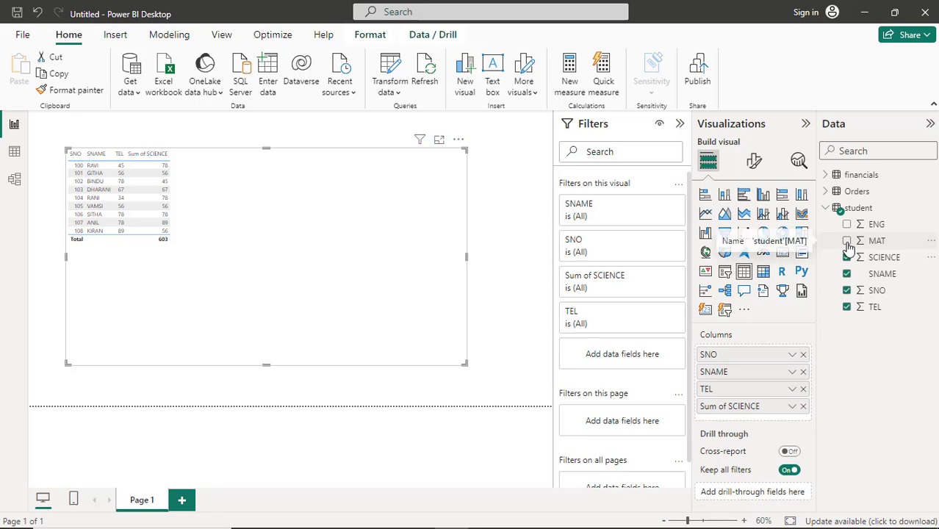
pyautogui.click(846, 257)
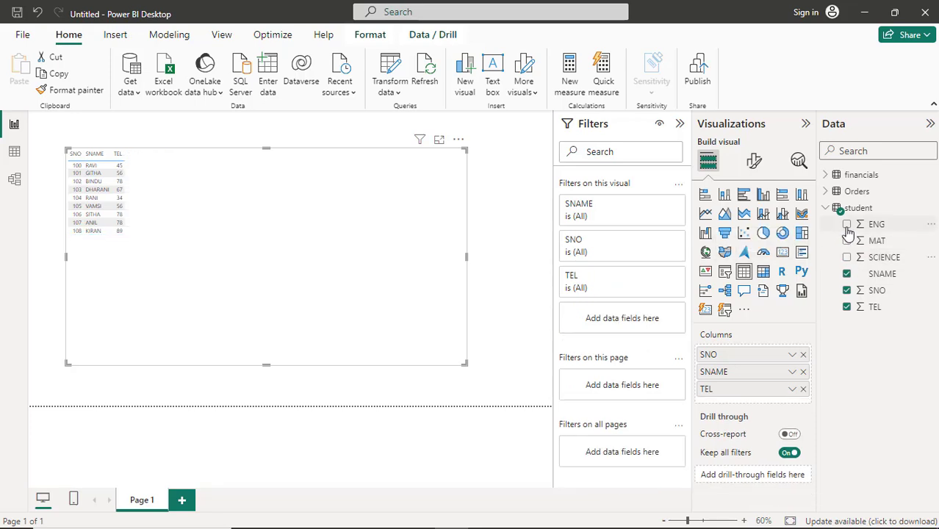
pyautogui.click(847, 225)
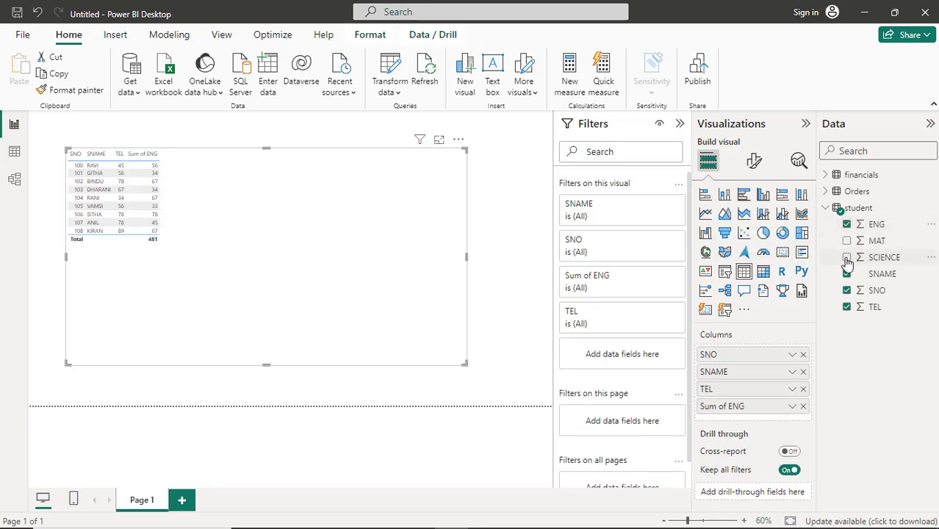
pyautogui.click(847, 257)
pyautogui.click(846, 241)
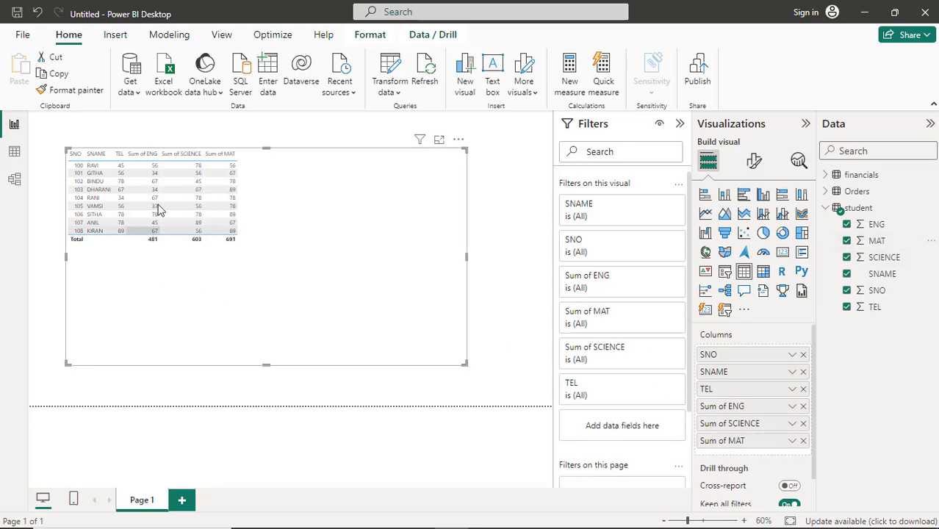
# Step: Set the ENG, SCIENCE and MAT columns of the table visual to Don't summarize, and widen the visual slightly
pyautogui.click(794, 409)
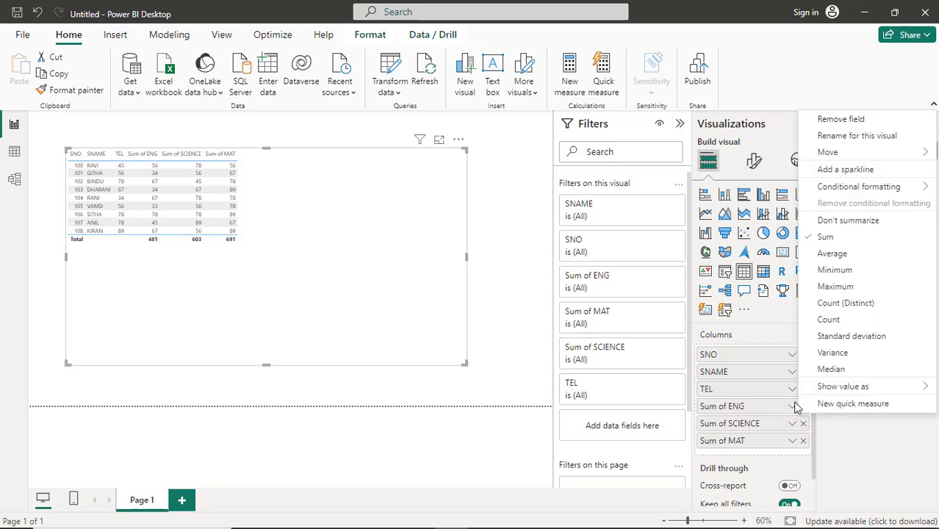
pyautogui.click(848, 220)
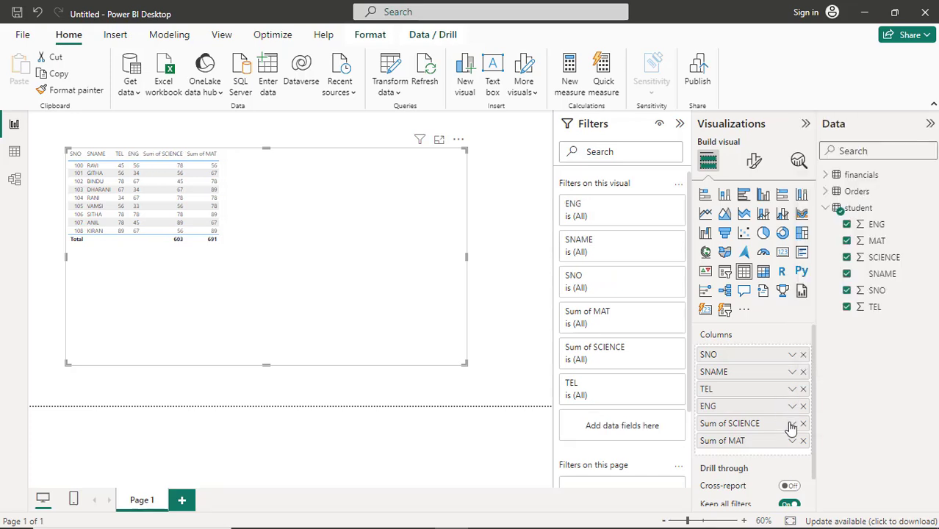
pyautogui.click(792, 425)
pyautogui.click(822, 239)
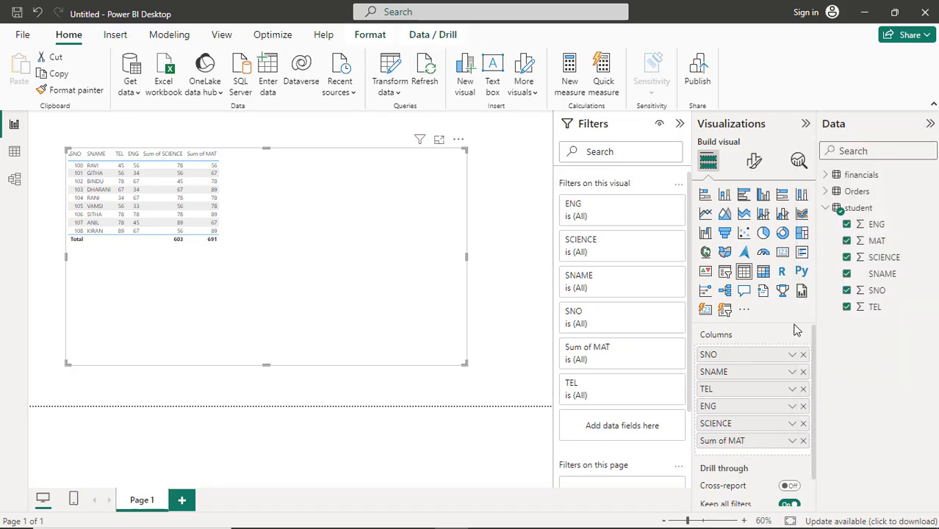
pyautogui.click(792, 441)
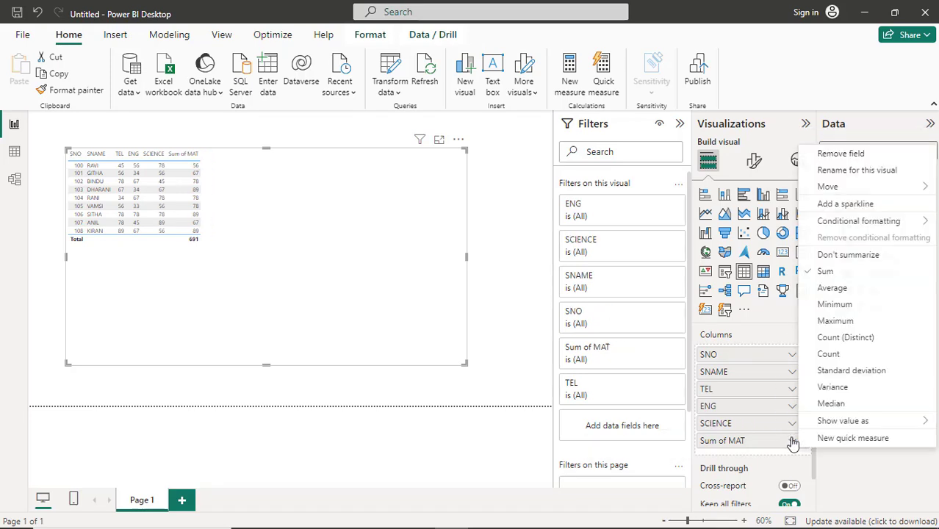
pyautogui.click(824, 254)
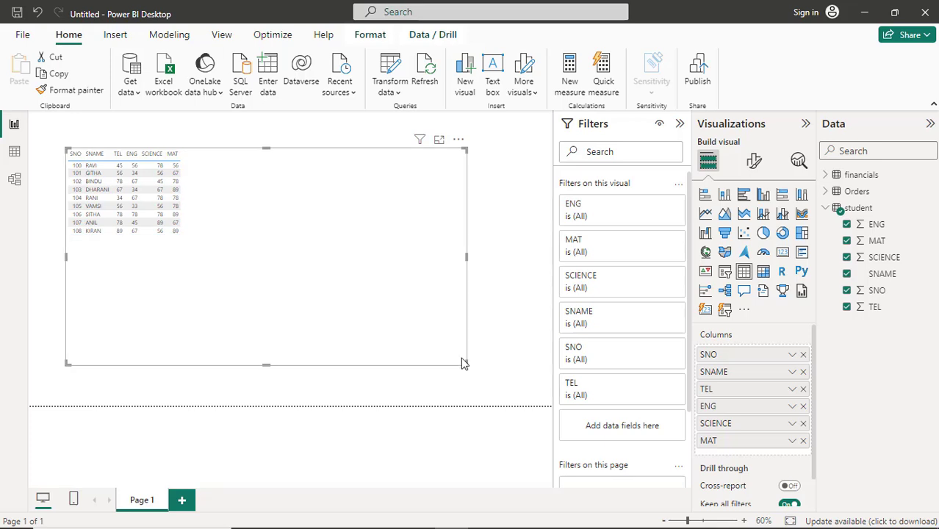
pyautogui.moveTo(466, 362); pyautogui.dragTo(513, 371)
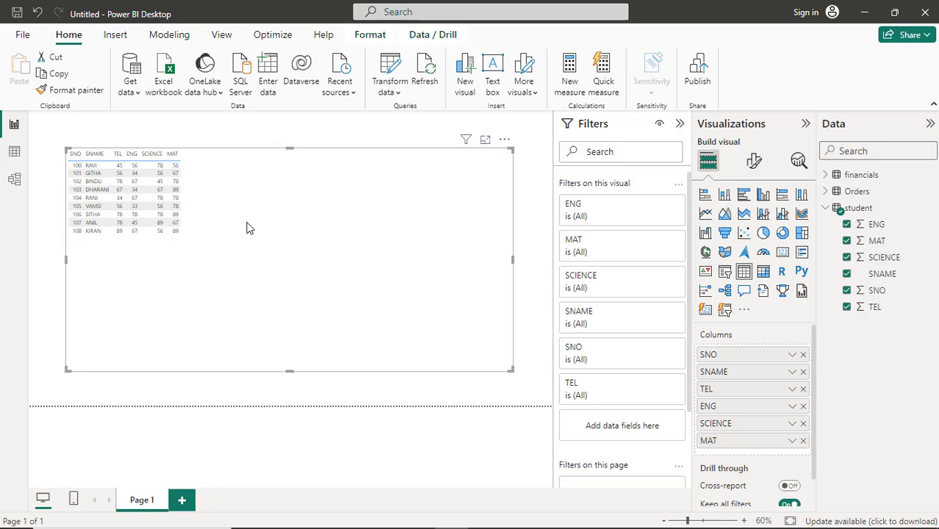
# Step: Format the table visual's values in bold with a larger font size
pyautogui.click(754, 161)
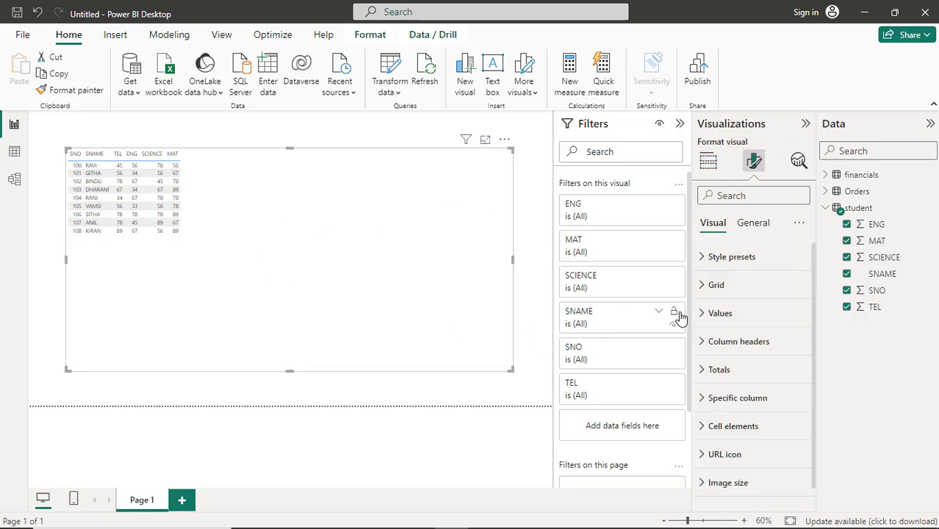
pyautogui.click(724, 321)
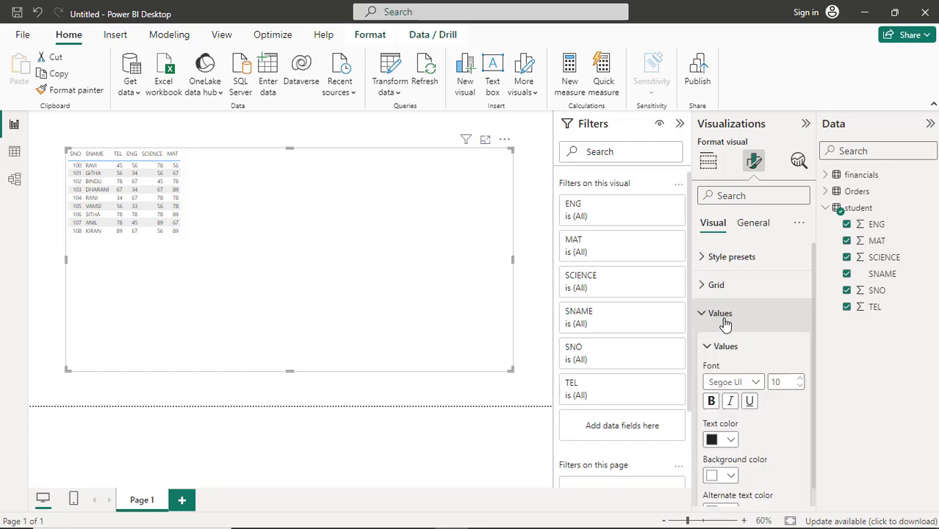
pyautogui.click(710, 401)
pyautogui.click(801, 380)
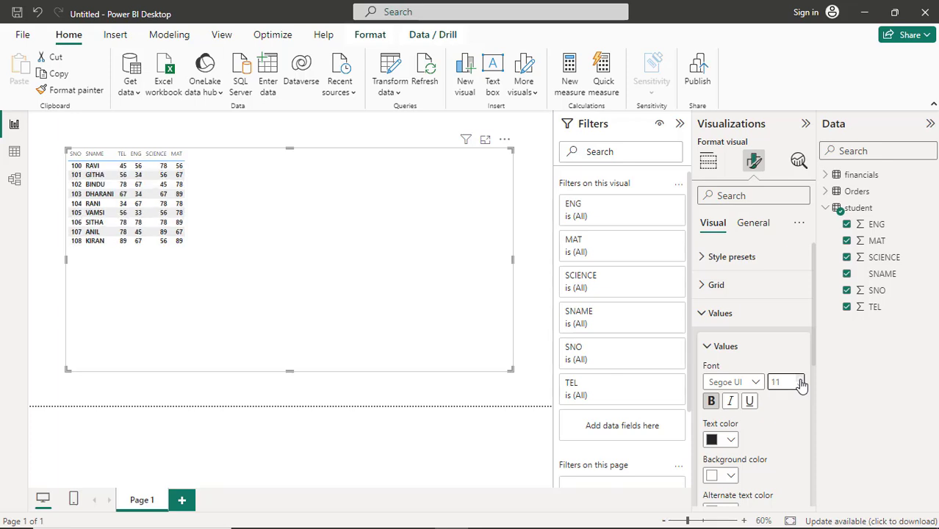
pyautogui.click(704, 322)
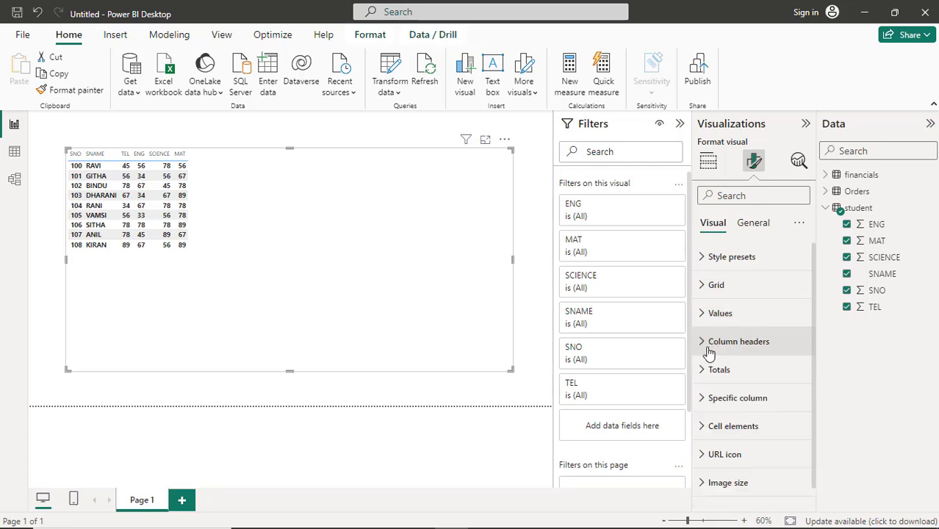
# Step: Format the table's column headers in bold, font size 12, with dark blue text
pyautogui.click(708, 345)
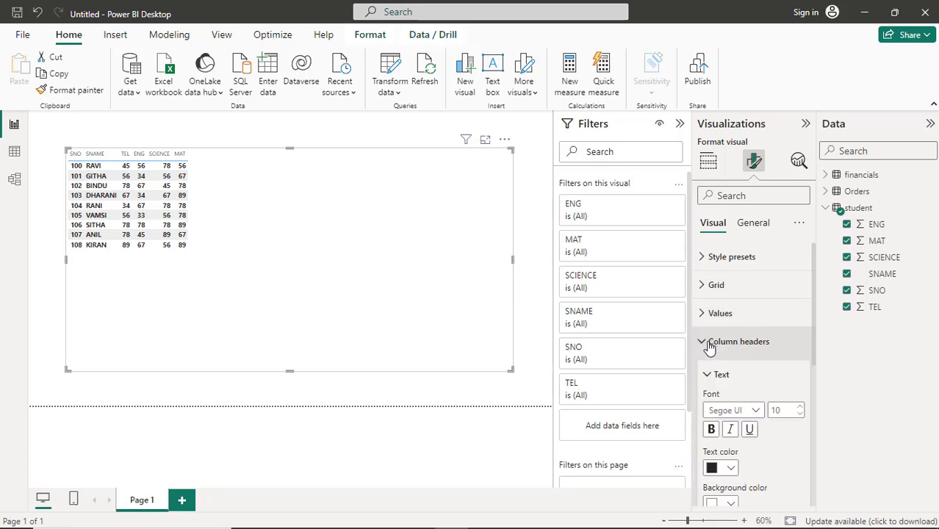
pyautogui.click(714, 431)
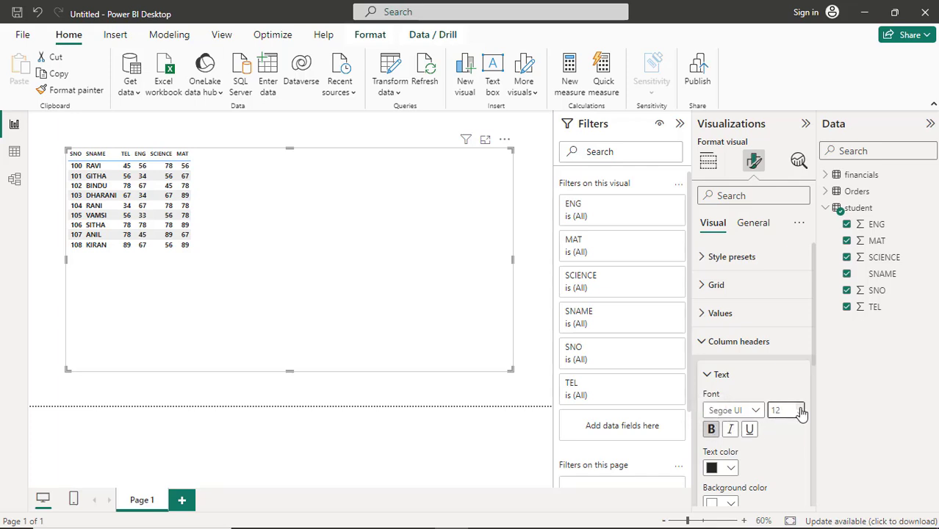
pyautogui.click(732, 470)
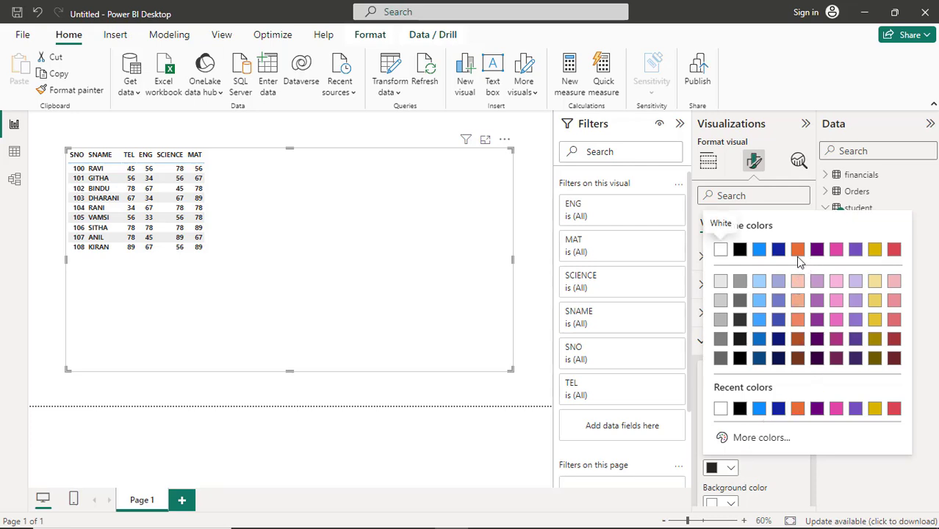
pyautogui.click(779, 252)
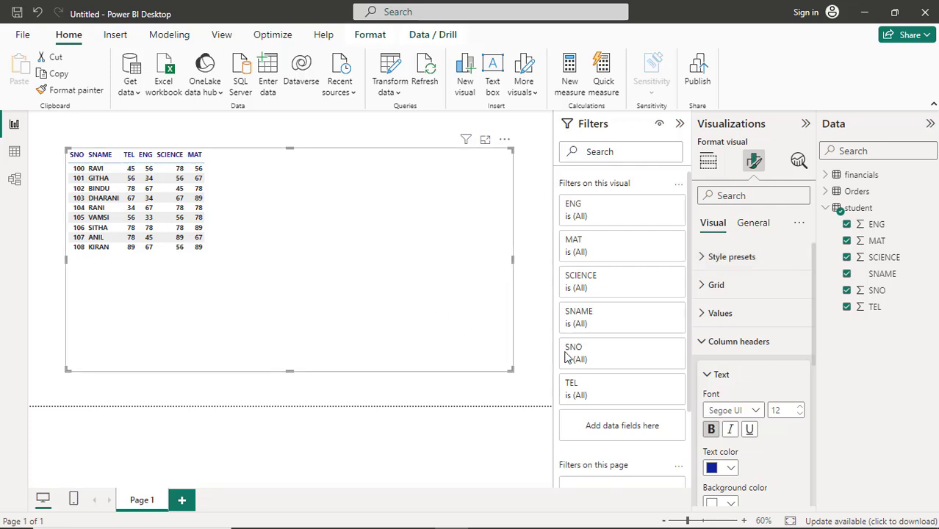
# Step: Create a new calculated column in the student table and begin its formula with total = student[TEL]+
pyautogui.click(708, 161)
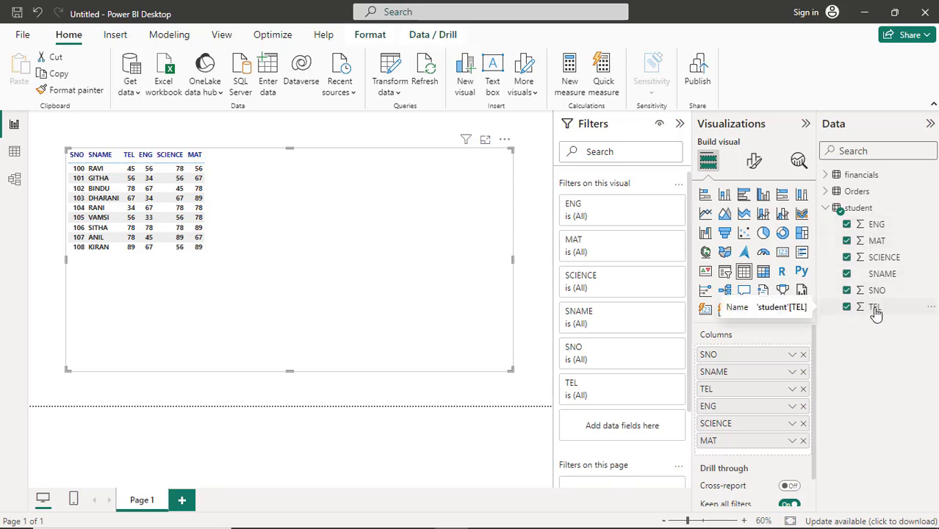
pyautogui.rightClick(867, 211)
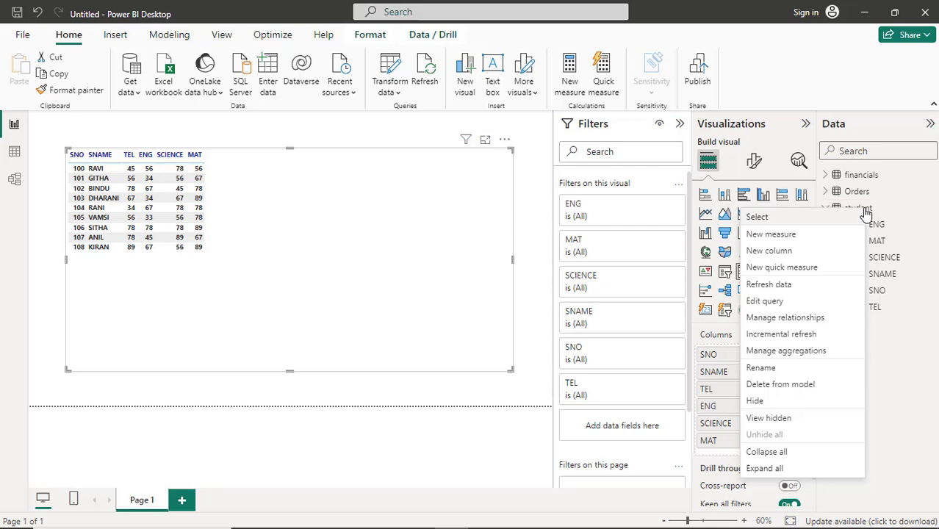
pyautogui.click(822, 259)
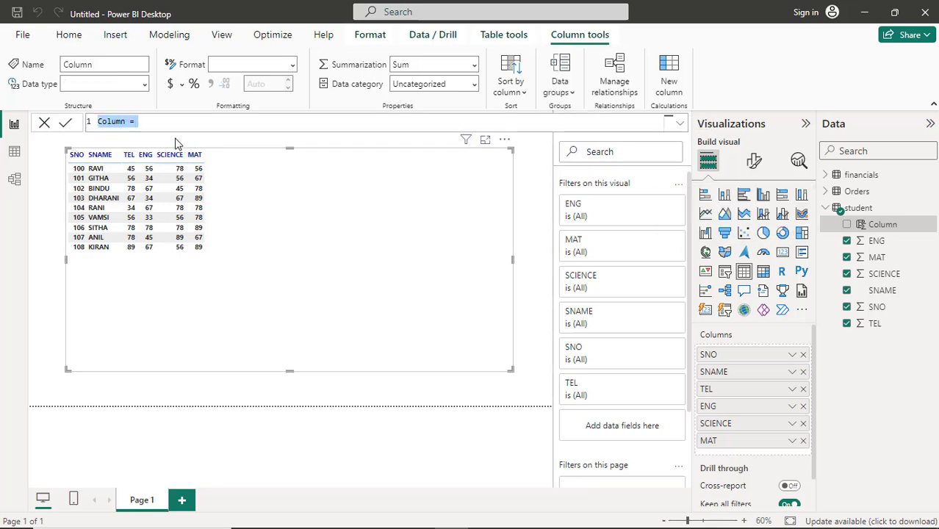
pyautogui.write('total ')
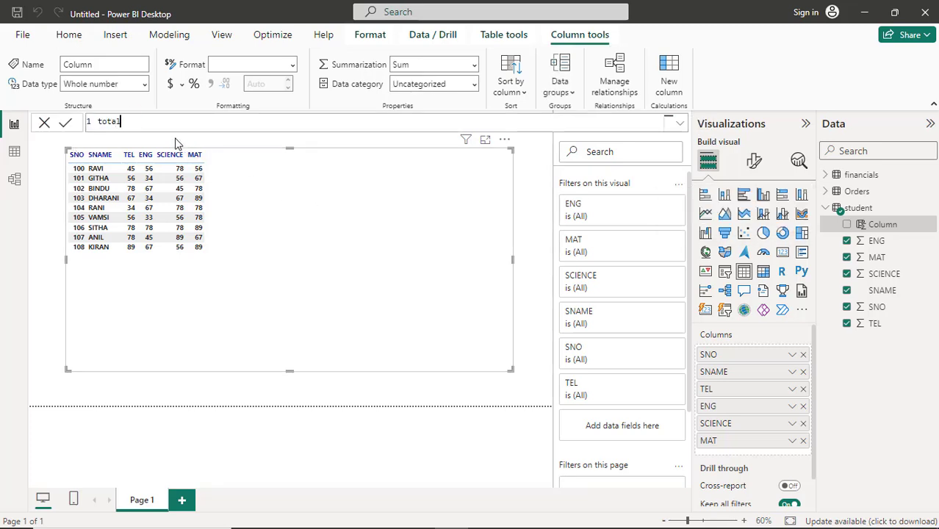
pyautogui.write('= stu')
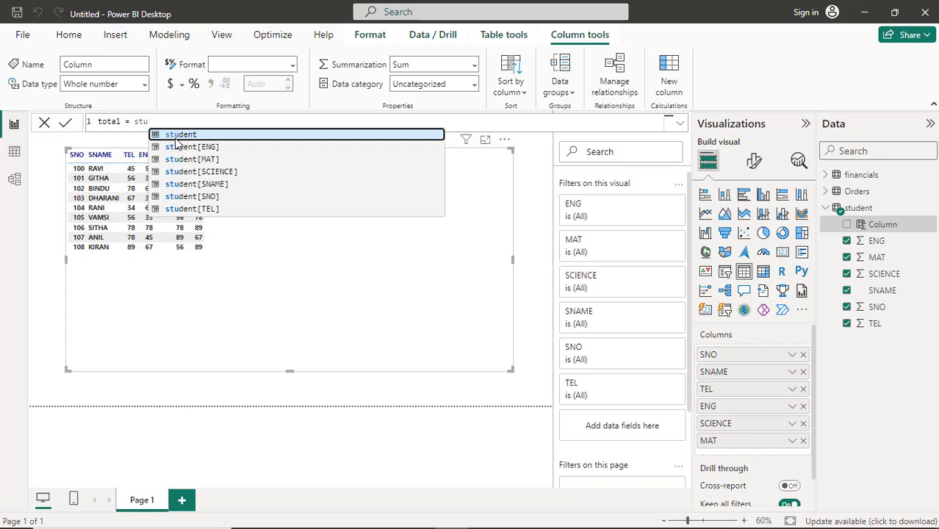
pyautogui.press('Down')
pyautogui.press('Down')
pyautogui.press('Down')
pyautogui.press('Down')
pyautogui.press('Down')
pyautogui.press('Down')
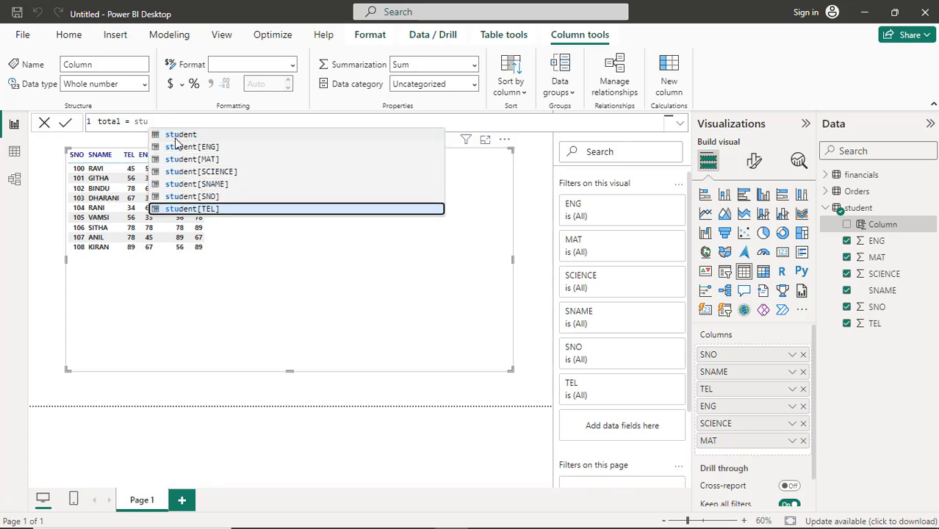
pyautogui.press('Tab')
pyautogui.write('+')
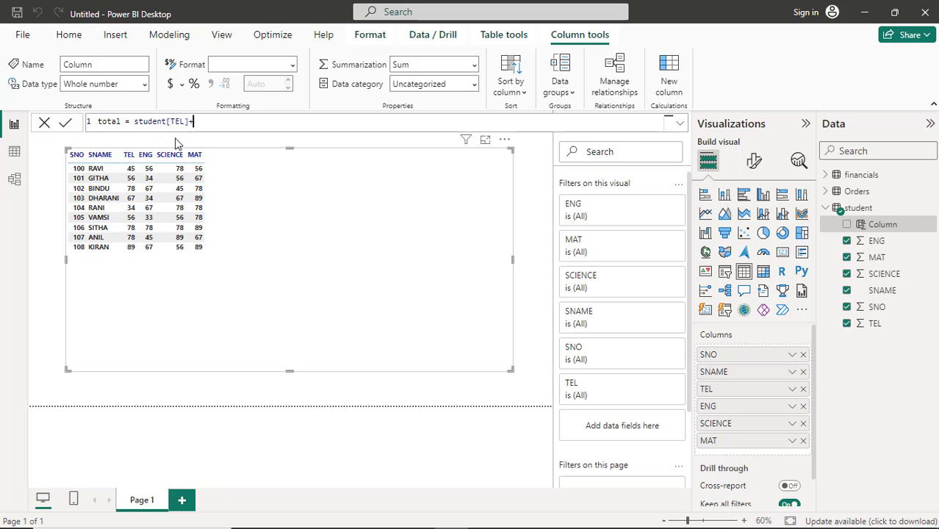
# Step: Add student[ENG] as the second term of the total column's formula
pyautogui.write('stu')
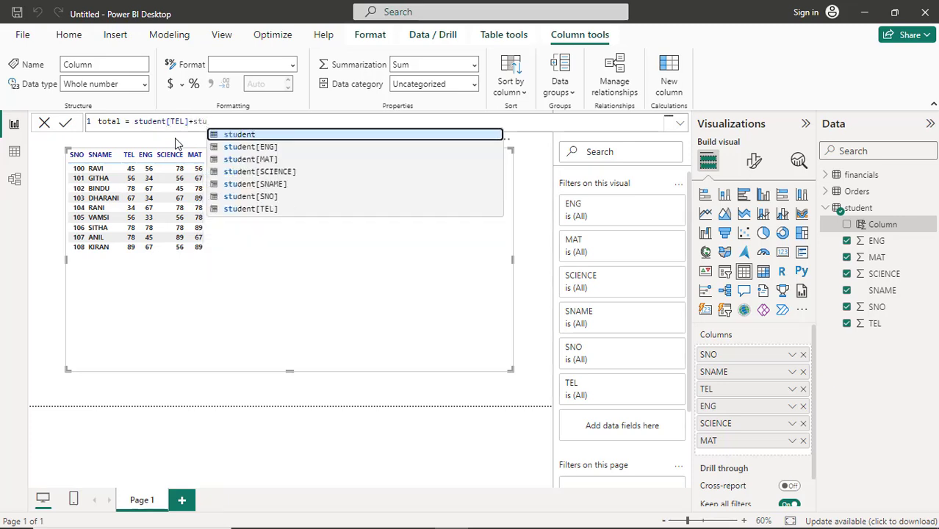
pyautogui.press('Down')
pyautogui.press('Down')
pyautogui.press('Down')
pyautogui.press('Down')
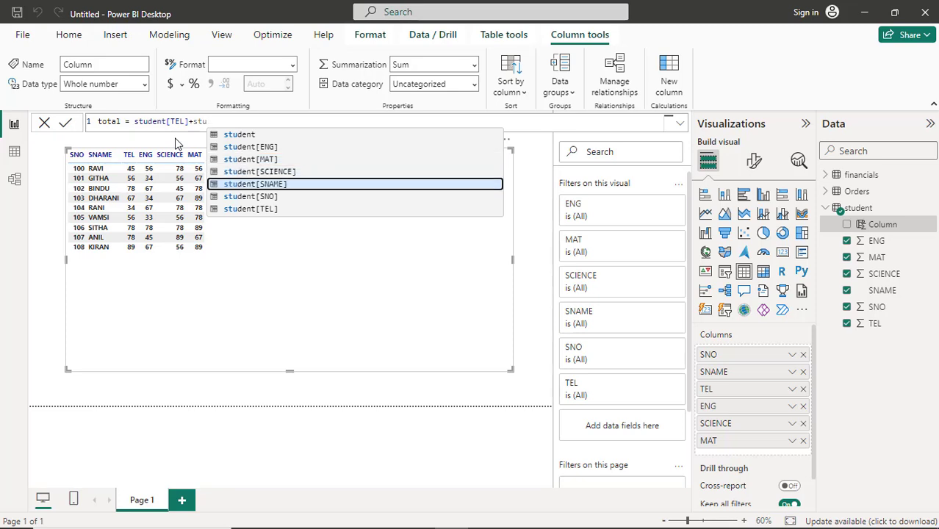
pyautogui.press('Up')
pyautogui.press('Up')
pyautogui.press('Up')
pyautogui.press('Tab')
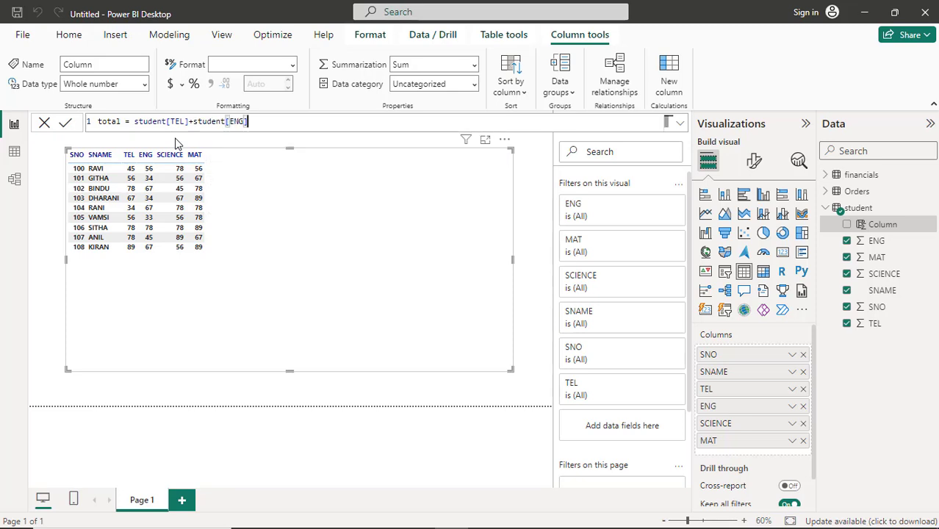
# Step: Extend the total column's formula with +student[SCIENCE]
pyautogui.write('+st')
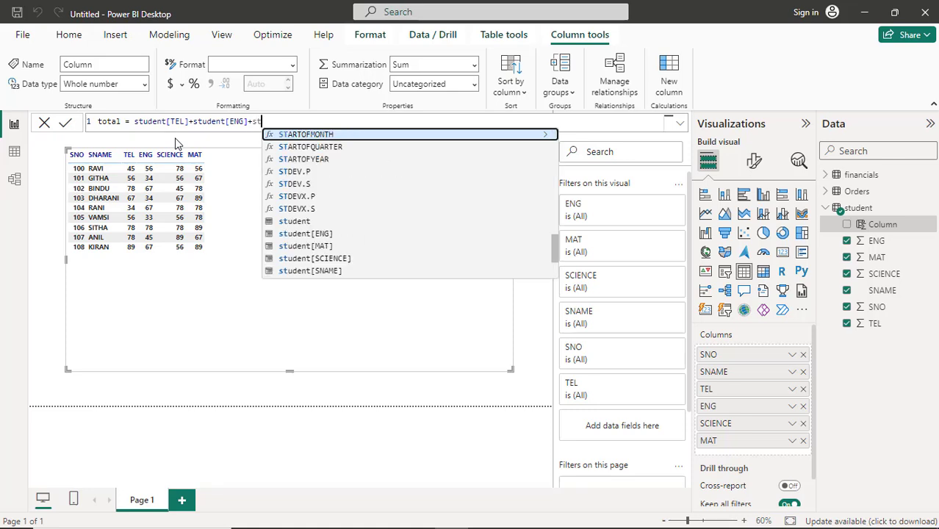
pyautogui.press('Down')
pyautogui.press('Down')
pyautogui.press('Down')
pyautogui.press('Down')
pyautogui.press('Down')
pyautogui.press('Down')
pyautogui.press('Down')
pyautogui.press('Down')
pyautogui.press('Down')
pyautogui.press('Down')
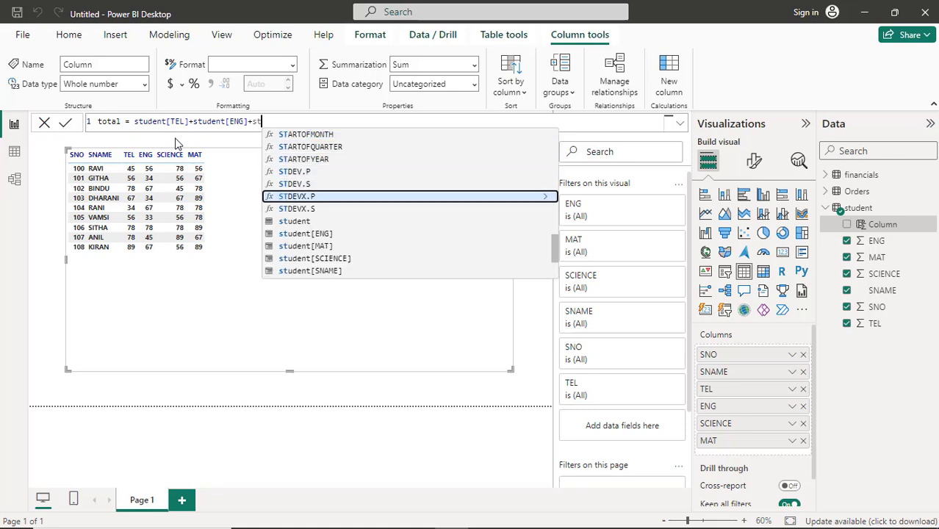
pyautogui.press('Tab')
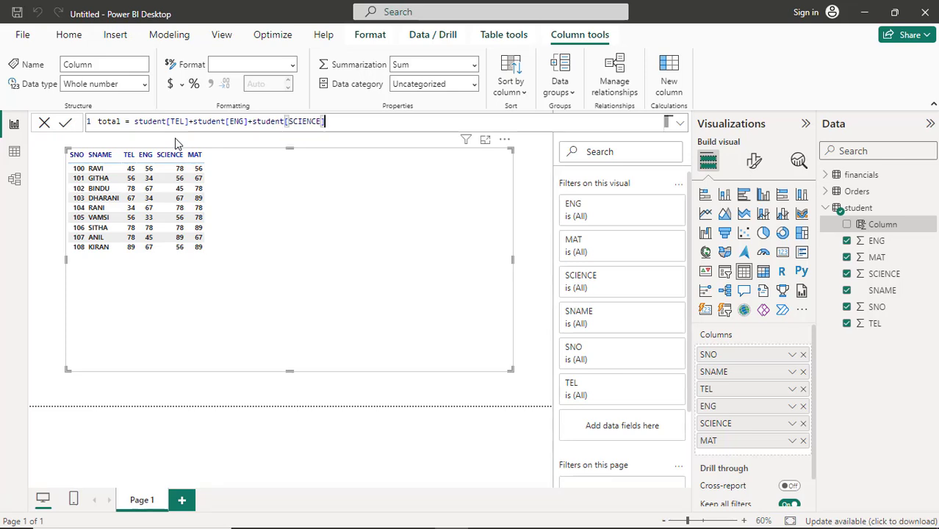
# Step: Complete the total column's formula with +student[MAT] and commit it
pyautogui.write('+stu')
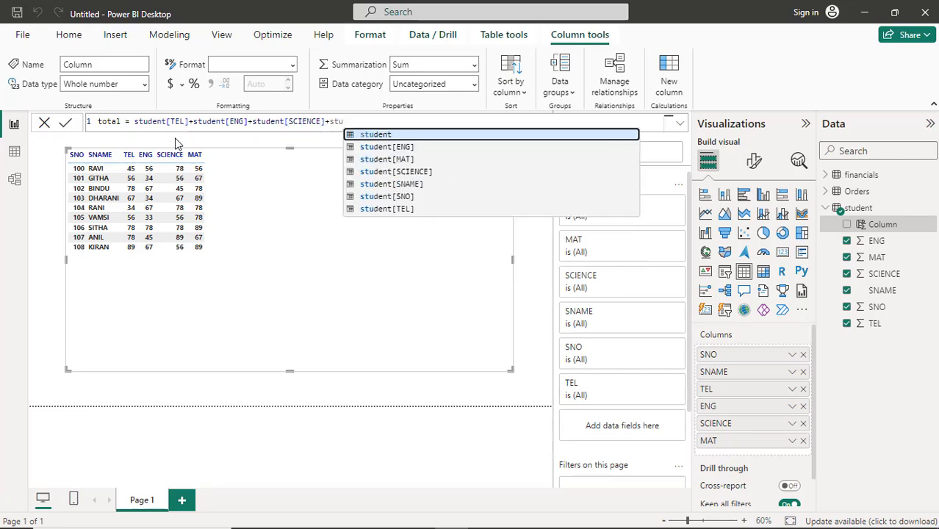
pyautogui.press('Down')
pyautogui.press('Down')
pyautogui.press('Tab')
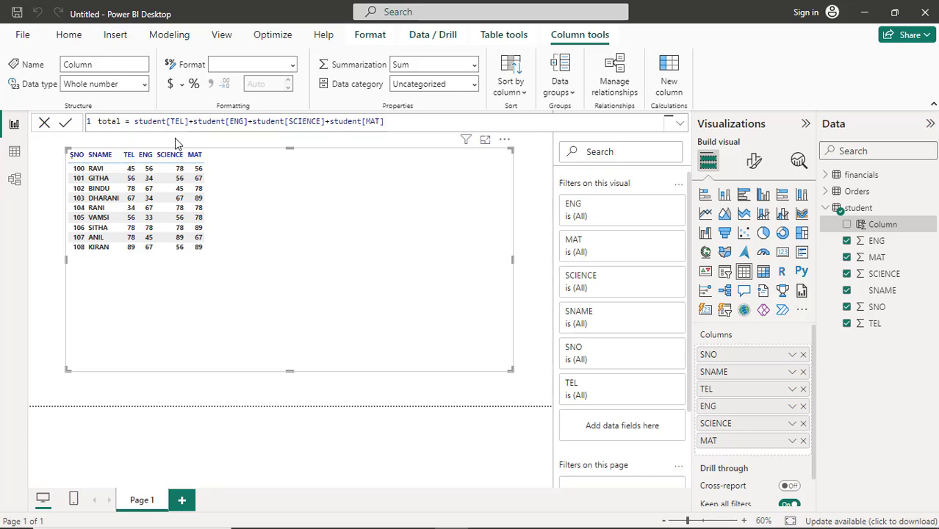
pyautogui.press('Return')
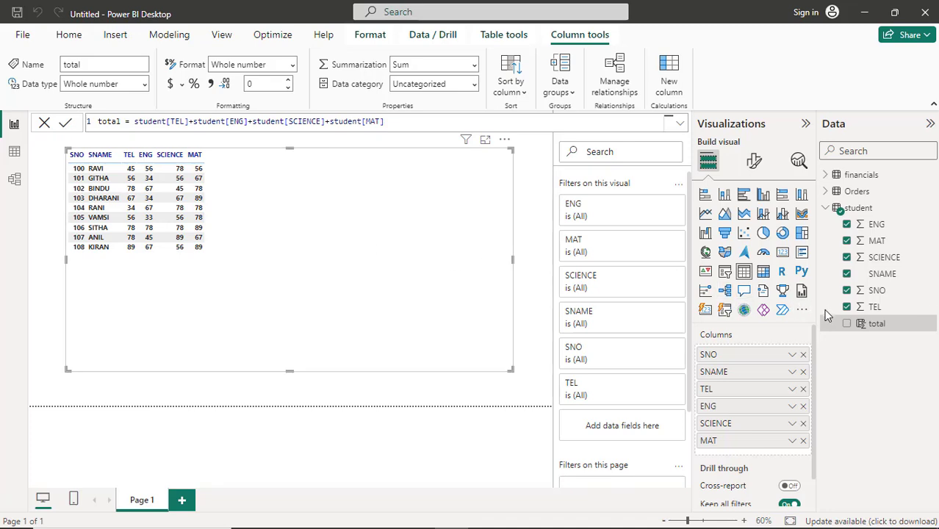
# Step: Add the total column to the table visual and set it to Don't summarize
pyautogui.click(848, 324)
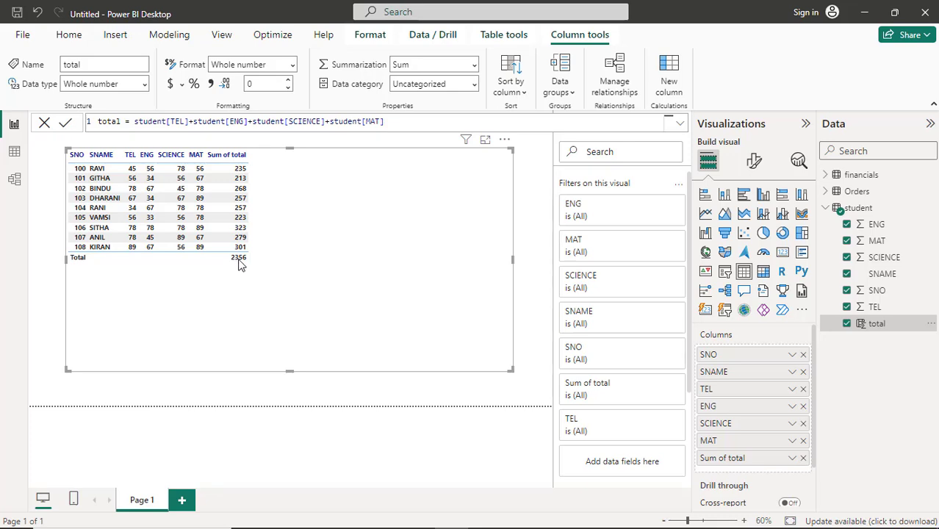
pyautogui.click(794, 459)
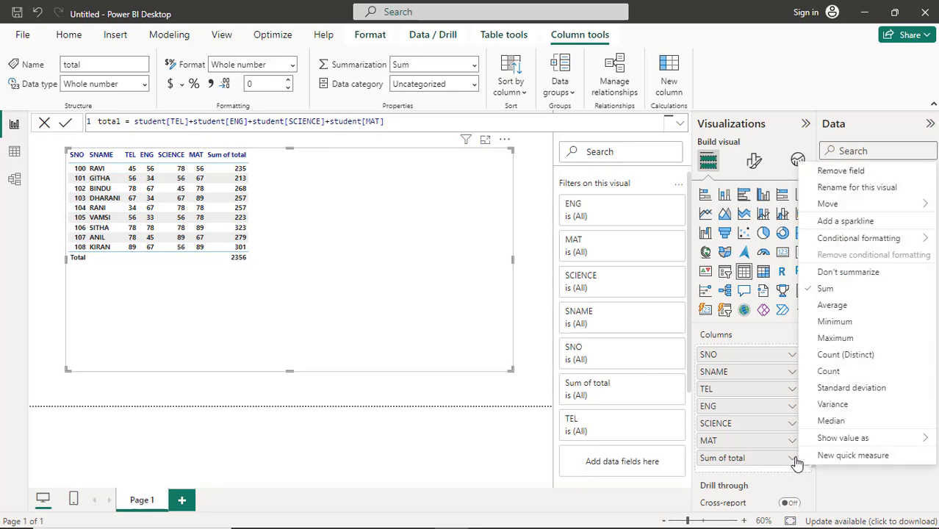
pyautogui.click(823, 275)
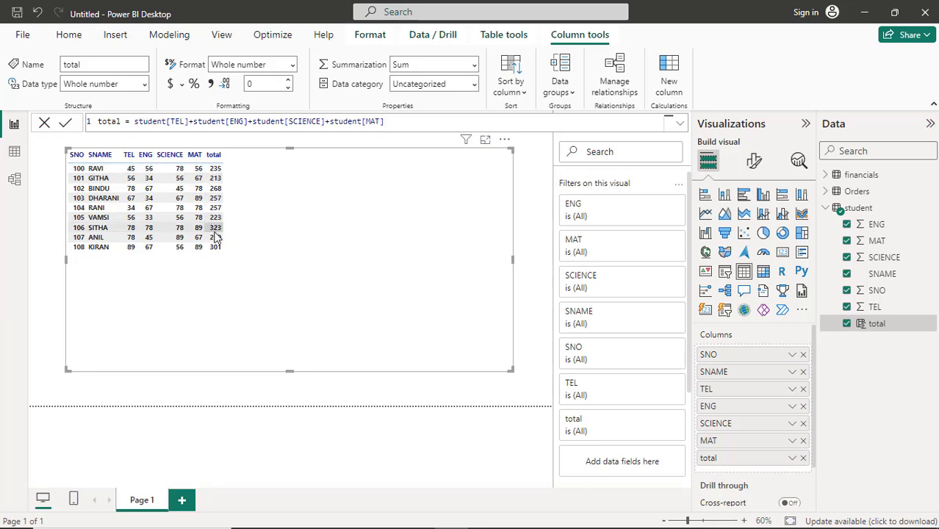
# Step: Add a new calculated column named avg to the student table
pyautogui.rightClick(836, 214)
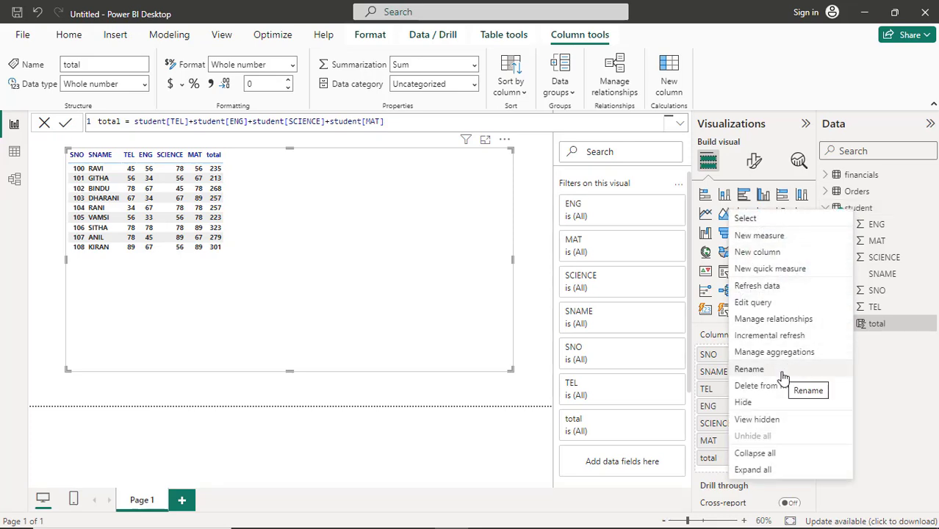
pyautogui.click(772, 252)
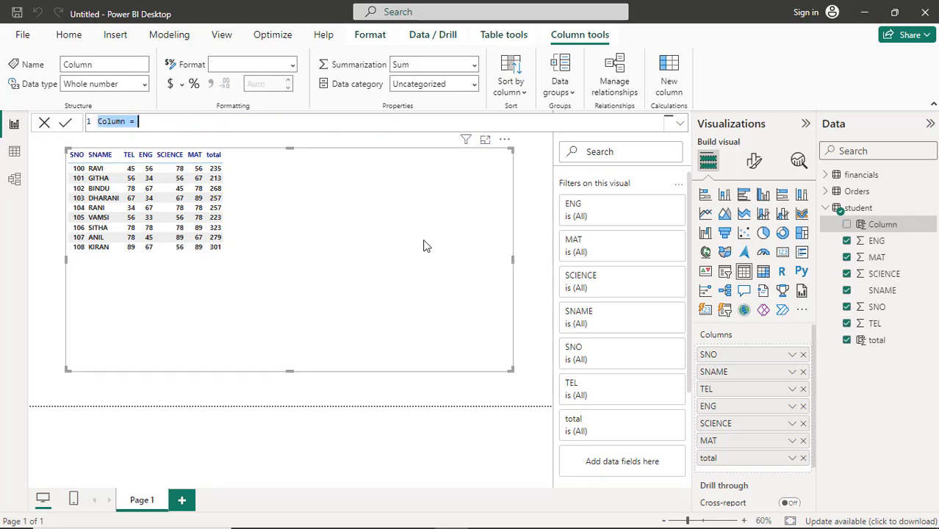
pyautogui.write('av')
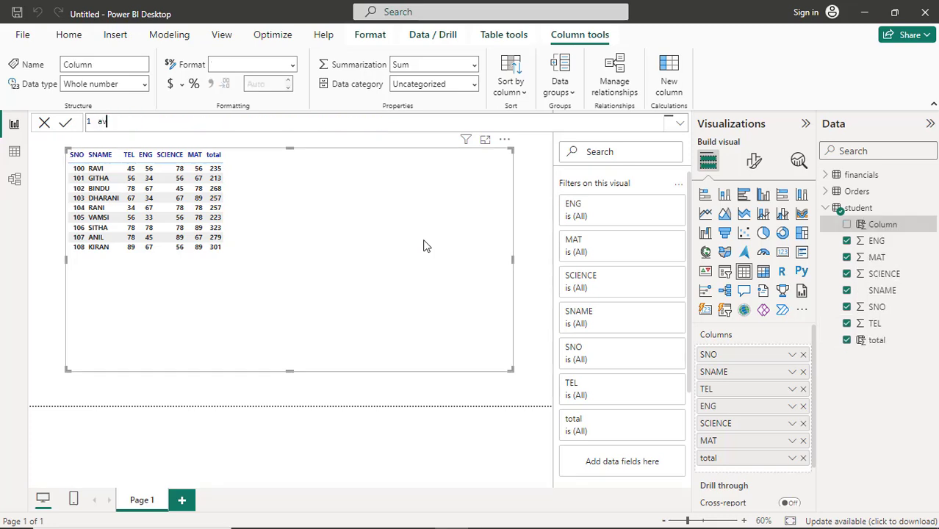
pyautogui.write('erage')
pyautogui.press('BackSpace')
pyautogui.press('BackSpace')
pyautogui.press('BackSpace')
pyautogui.press('BackSpace')
pyautogui.press('BackSpace')
pyautogui.press('BackSpace')
pyautogui.write('ve')
pyautogui.press('BackSpace')
pyautogui.write('g = s')
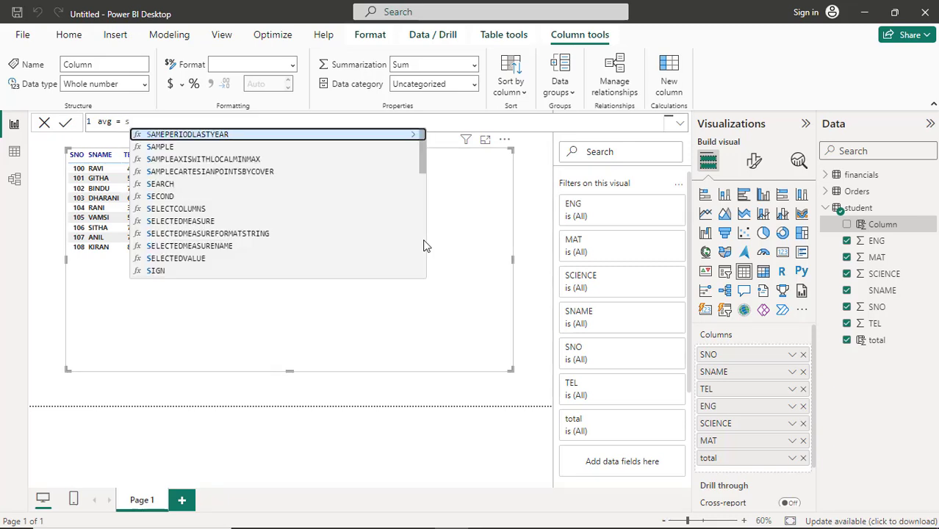
# Step: Set the avg column's formula to student[total]/4 and commit it
pyautogui.write('t')
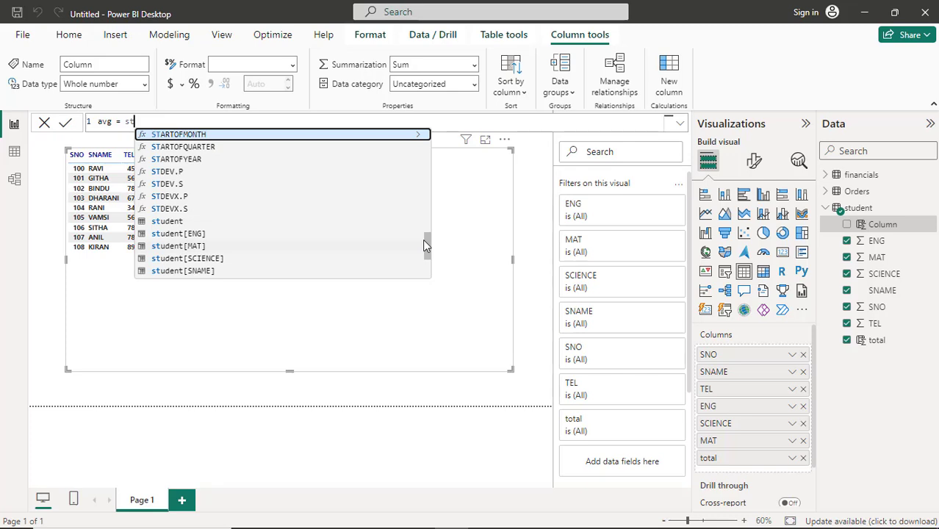
pyautogui.press('Down')
pyautogui.press('Down')
pyautogui.press('Down')
pyautogui.press('Down')
pyautogui.press('Down')
pyautogui.press('Down')
pyautogui.press('Down')
pyautogui.press('Down')
pyautogui.press('Down')
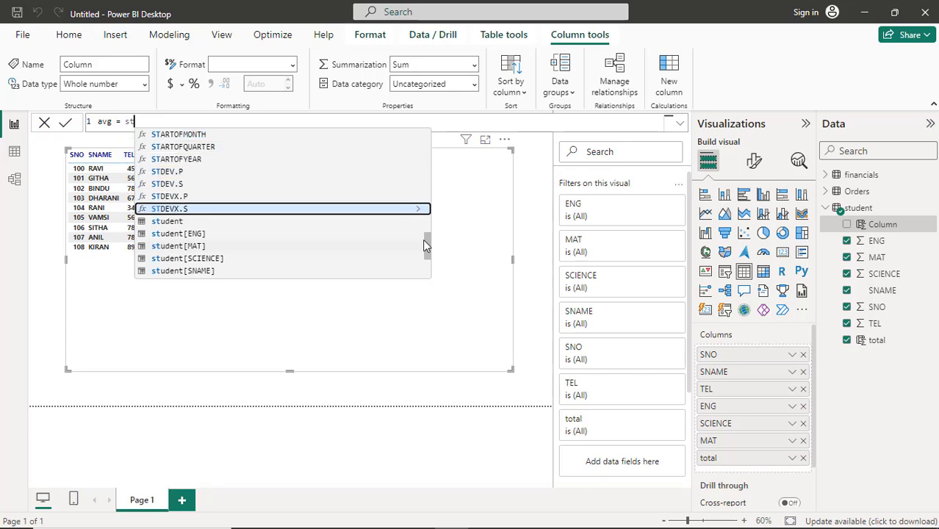
pyautogui.press('Down')
pyautogui.press('Down')
pyautogui.press('Down')
pyautogui.press('Down')
pyautogui.press('Down')
pyautogui.press('Down')
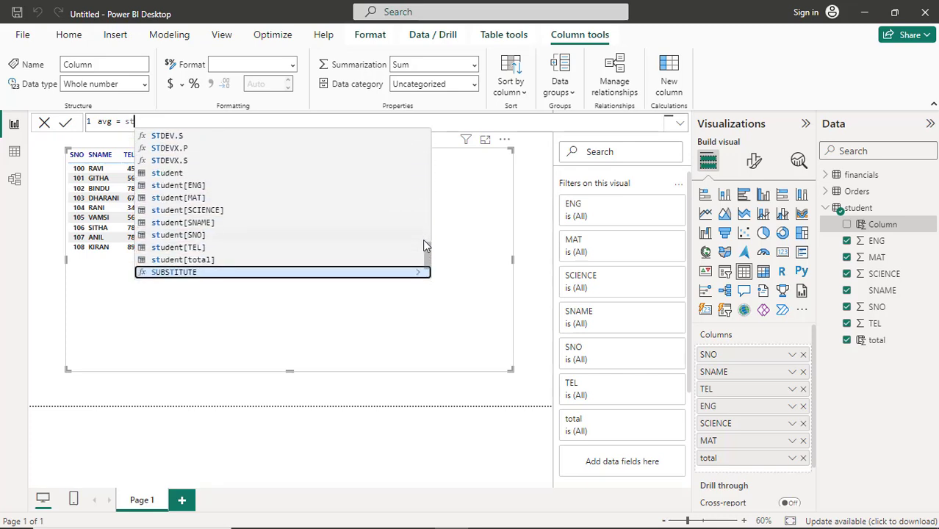
pyautogui.press('Up')
pyautogui.press('Tab')
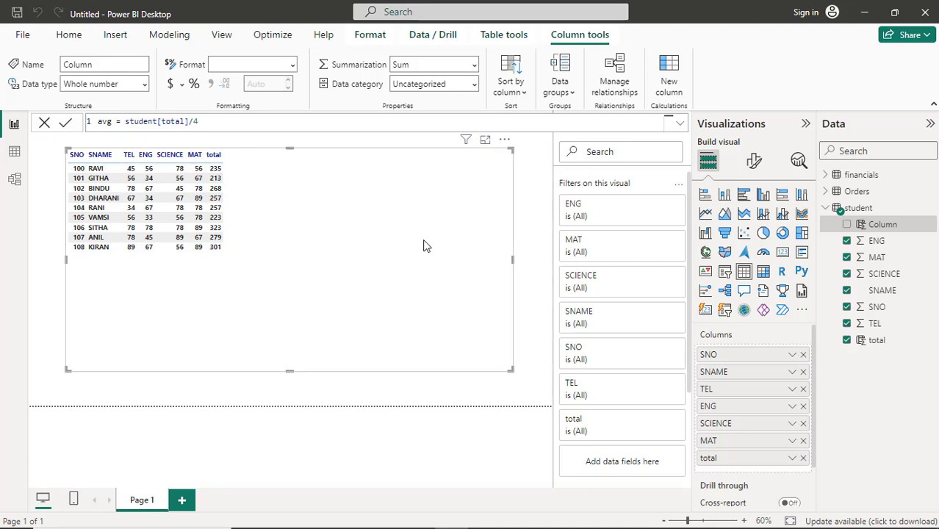
pyautogui.press('Return')
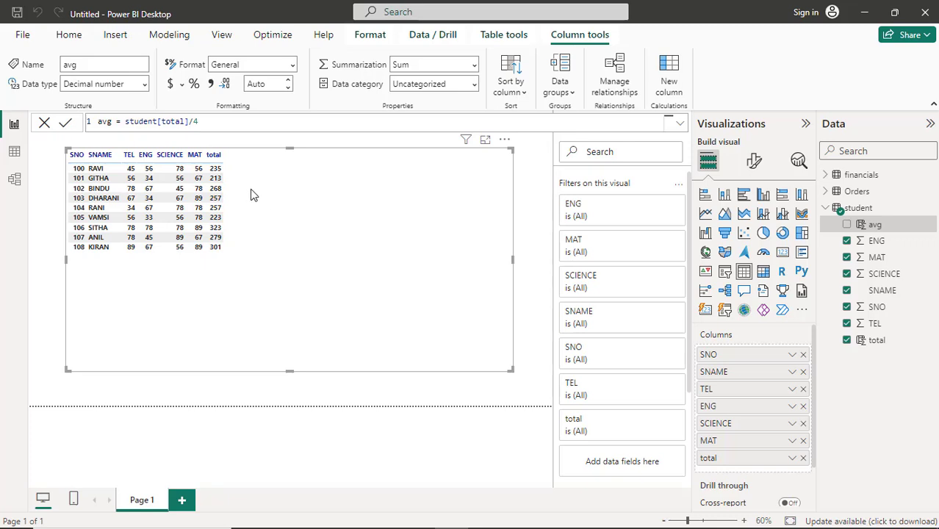
# Step: Add the avg column to the table visual and set it to Don't summarize
pyautogui.click(848, 225)
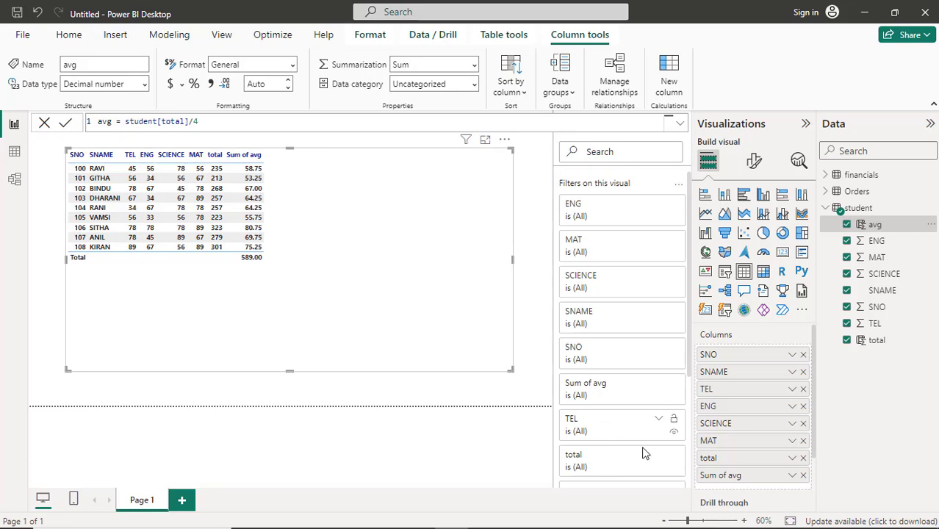
pyautogui.click(792, 476)
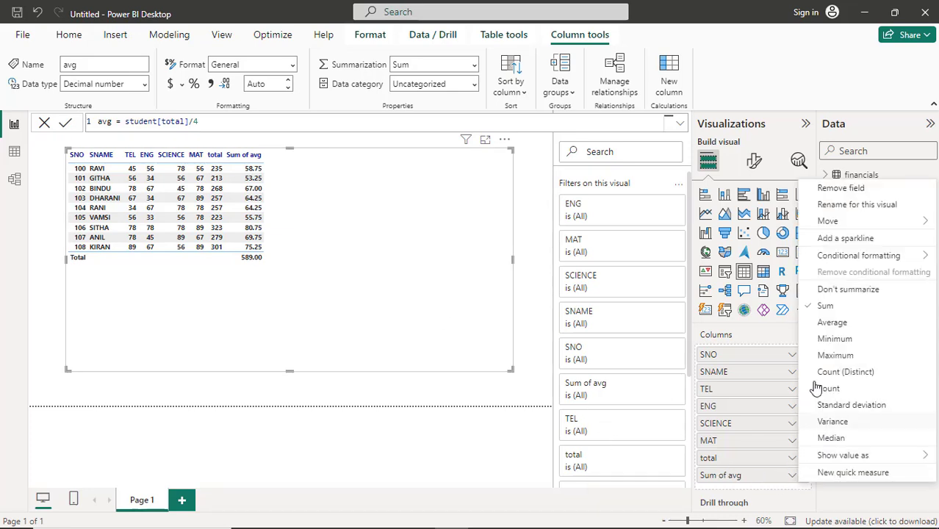
pyautogui.click(826, 291)
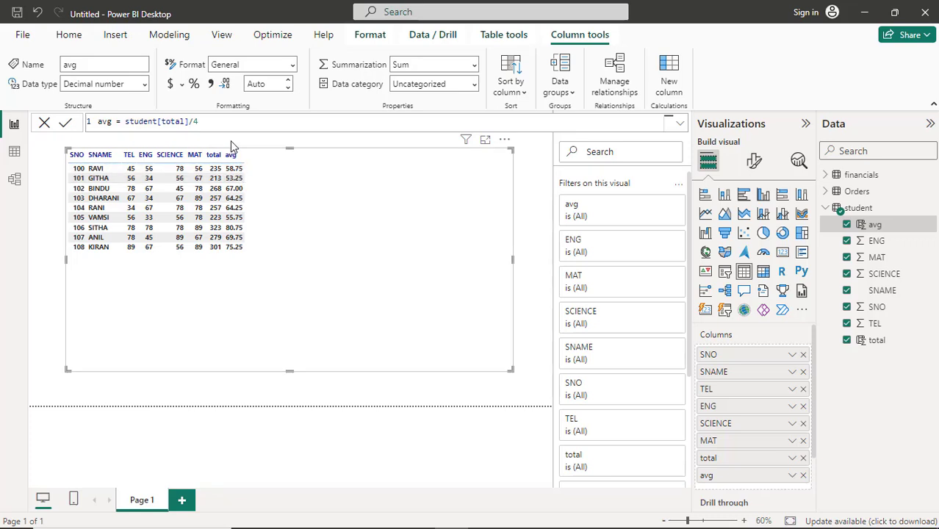
# Step: Sort the table visual by avg in ascending order and format avg as a decimal number with 0 decimal places
pyautogui.click(292, 67)
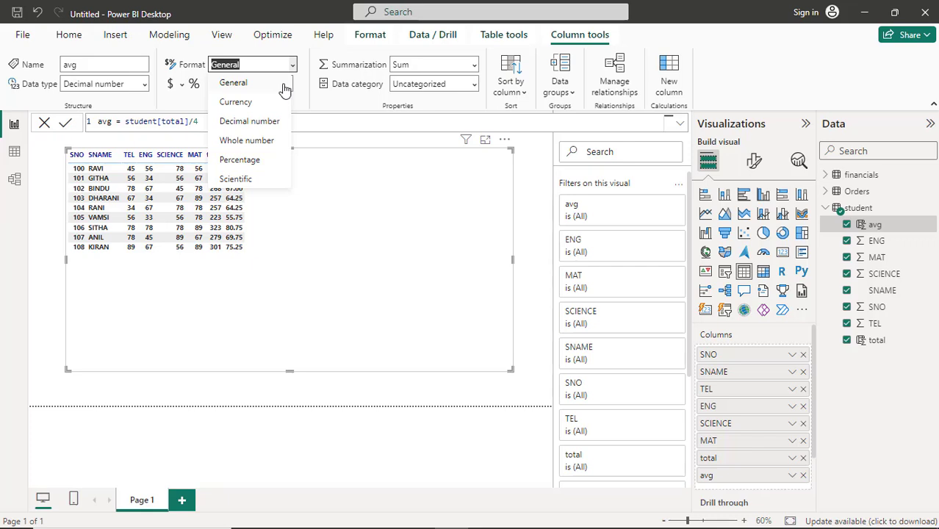
pyautogui.click(284, 89)
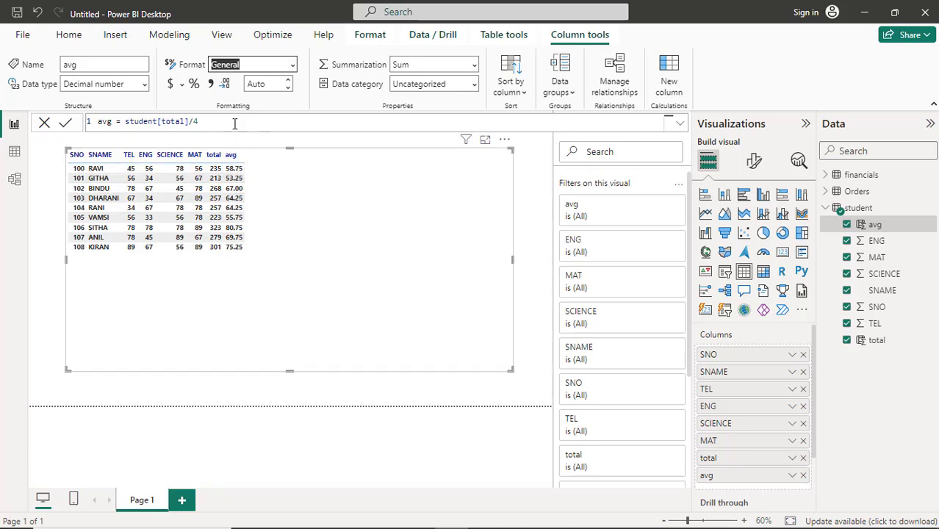
pyautogui.click(287, 90)
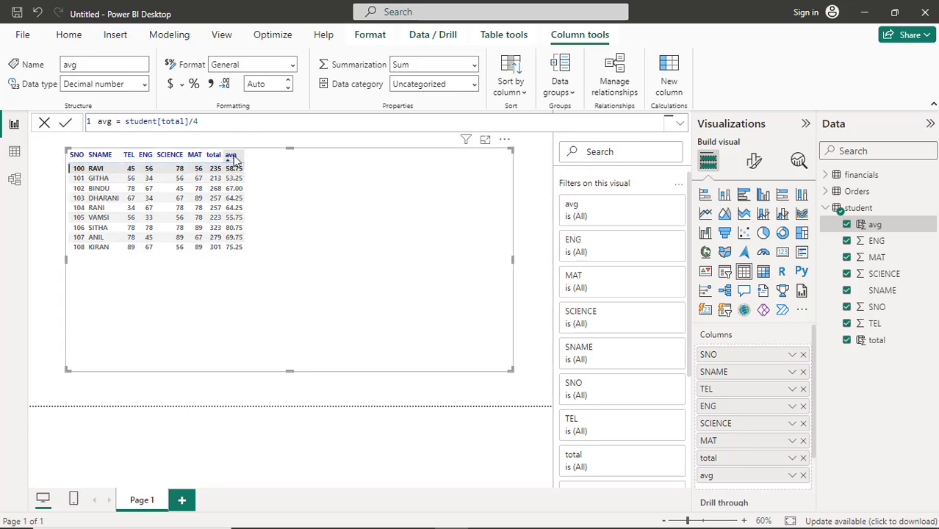
pyautogui.click(233, 156)
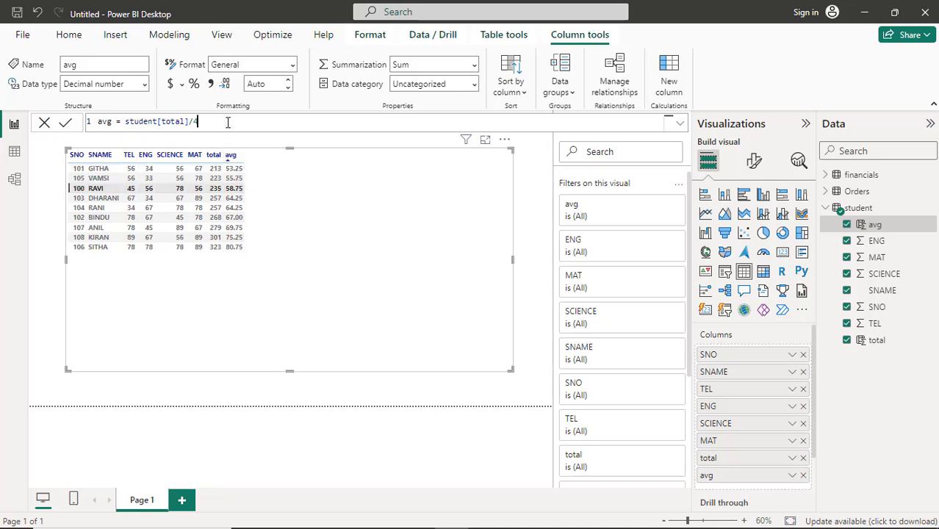
pyautogui.click(289, 79)
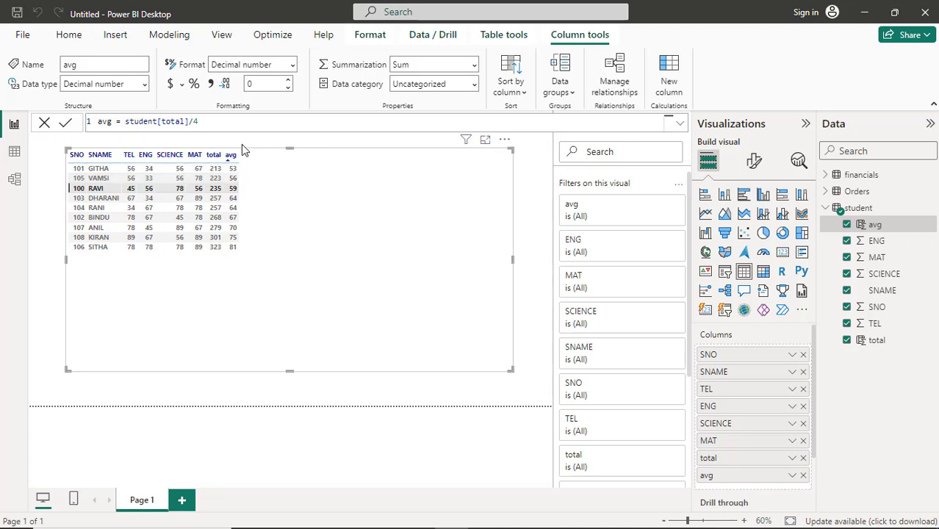
# Step: Add a calculated column named pass/fail to the student table and start its formula with the AND function
pyautogui.rightClick(859, 209)
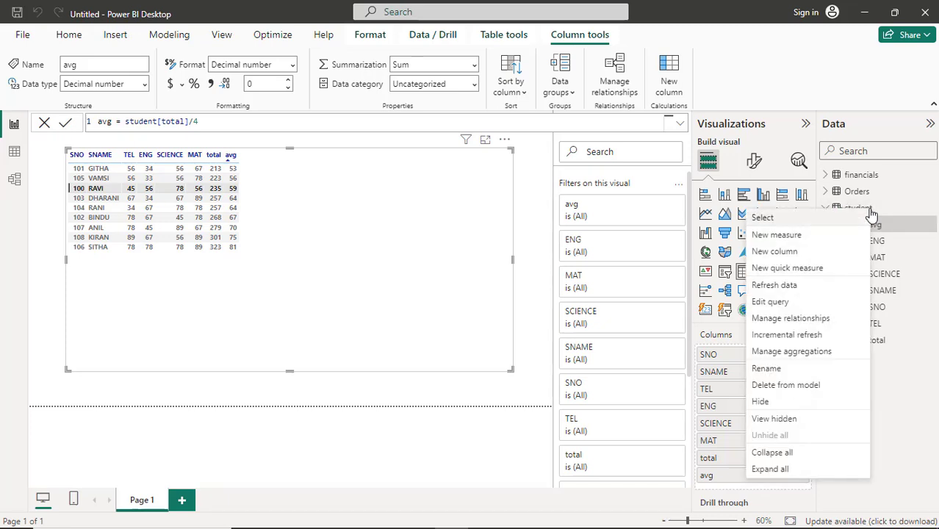
pyautogui.click(812, 252)
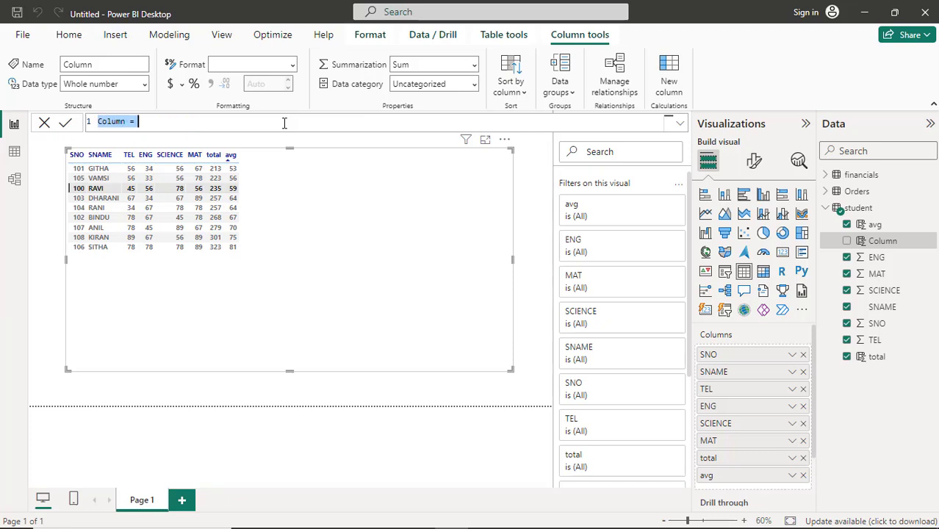
pyautogui.write('pass')
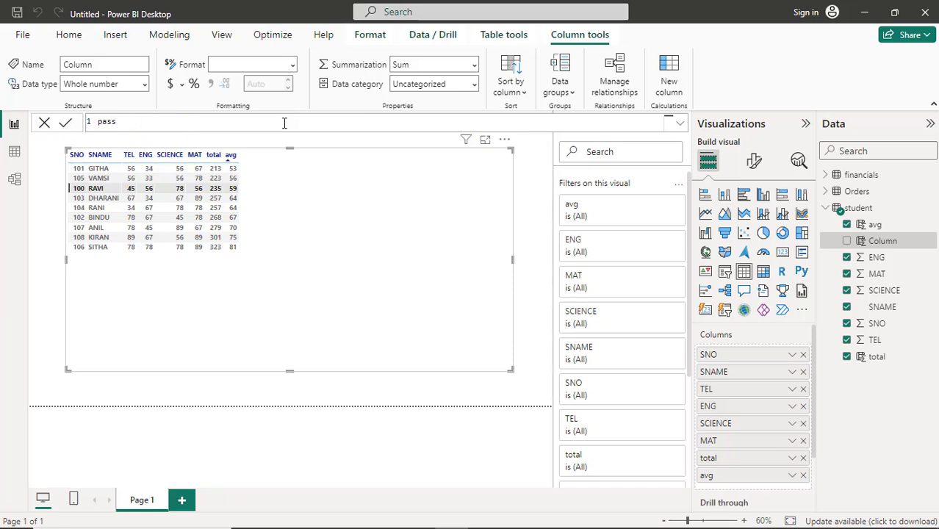
pyautogui.write('/fail = ad')
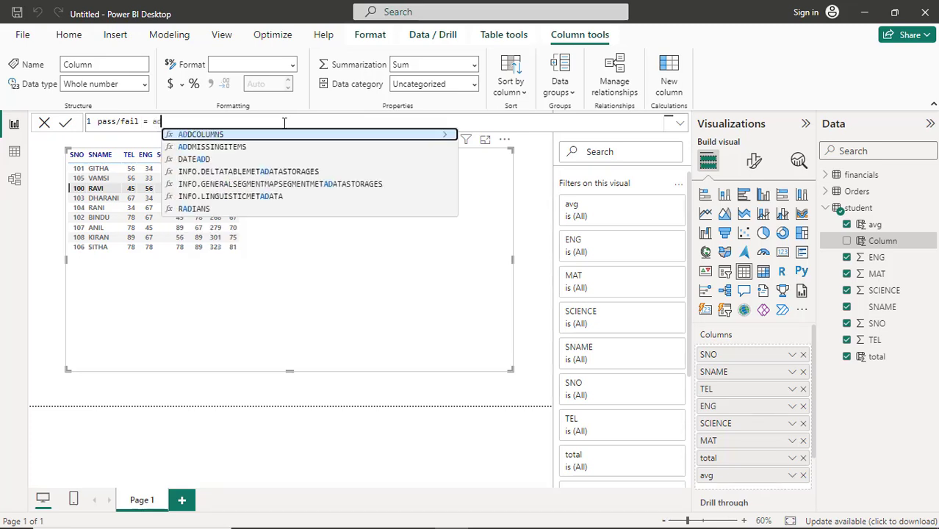
pyautogui.press('BackSpace')
pyautogui.write('nd')
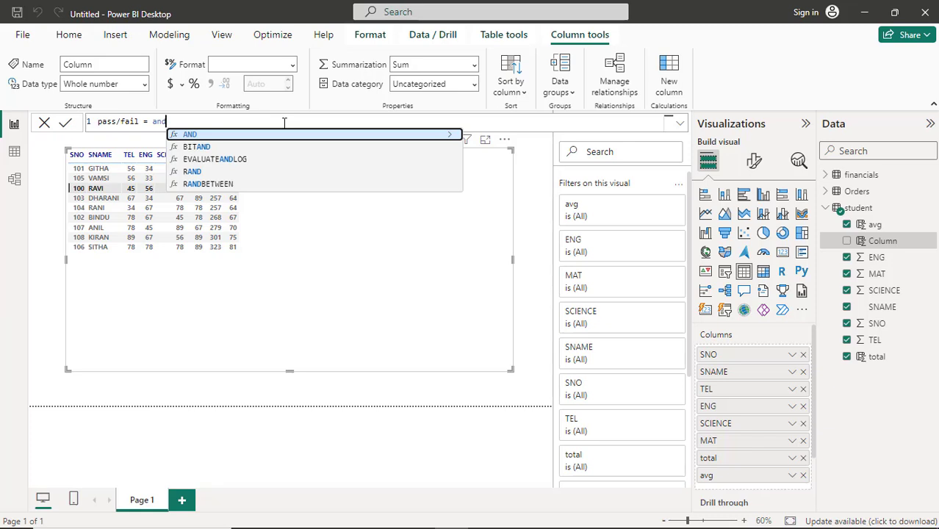
pyautogui.write('(')
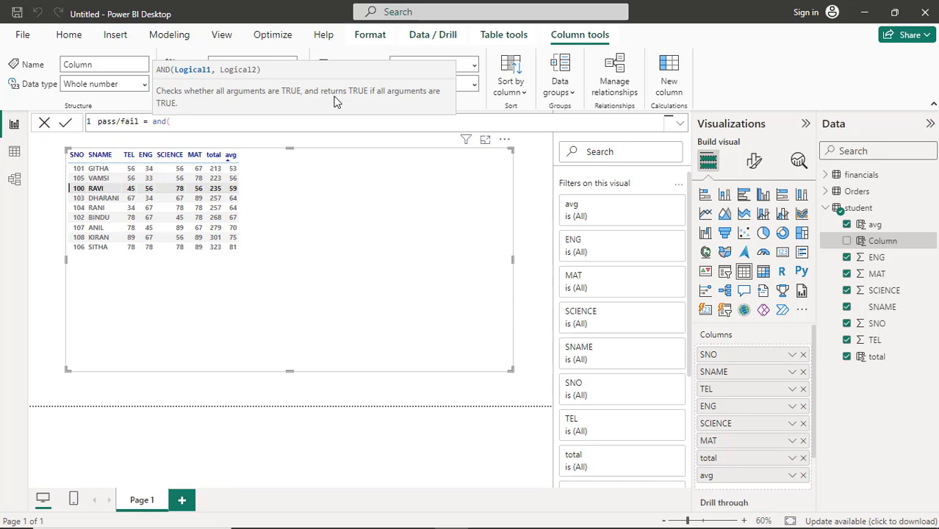
# Step: Enter student[TEL]>=35 as the first condition of the pass/fail column's AND function
pyautogui.write('st')
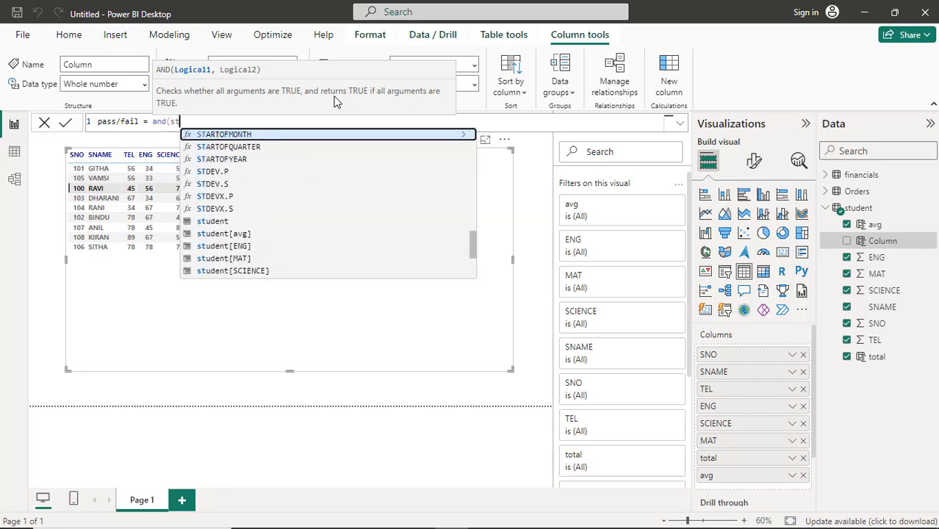
pyautogui.press('Down')
pyautogui.press('Down')
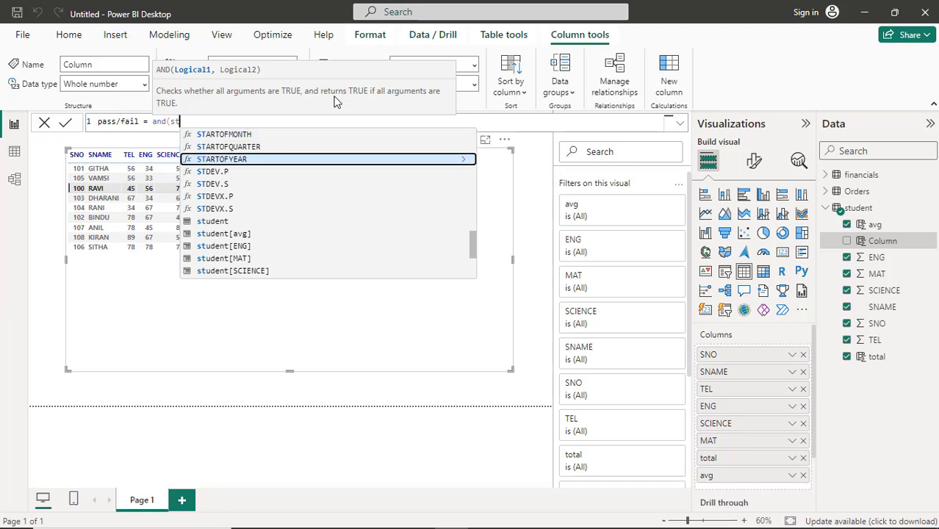
pyautogui.press('Down')
pyautogui.press('Down')
pyautogui.press('Down')
pyautogui.press('Down')
pyautogui.press('Down')
pyautogui.press('Down')
pyautogui.press('Down')
pyautogui.press('Down')
pyautogui.press('Down')
pyautogui.press('Down')
pyautogui.press('Down')
pyautogui.press('Down')
pyautogui.press('Down')
pyautogui.press('Down')
pyautogui.press('Down')
pyautogui.press('Down')
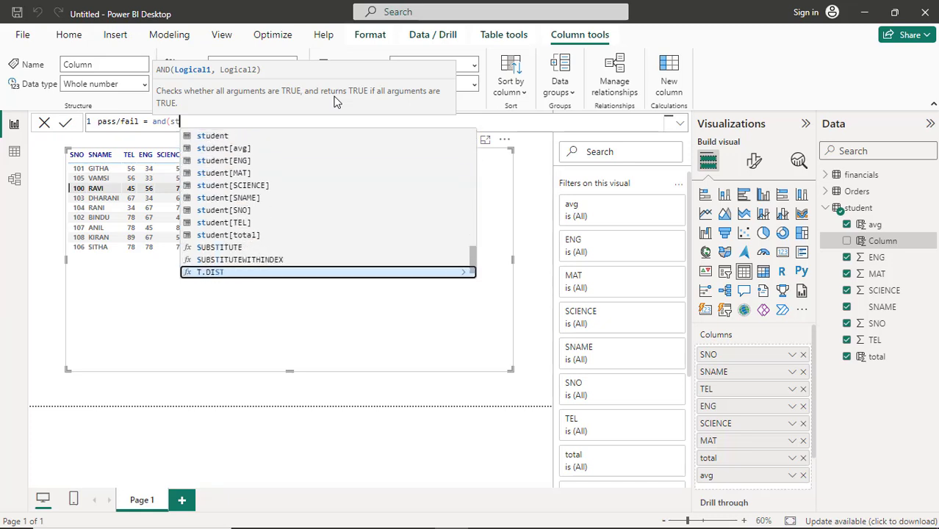
pyautogui.press('Up')
pyautogui.press('Up')
pyautogui.press('Up')
pyautogui.press('Up')
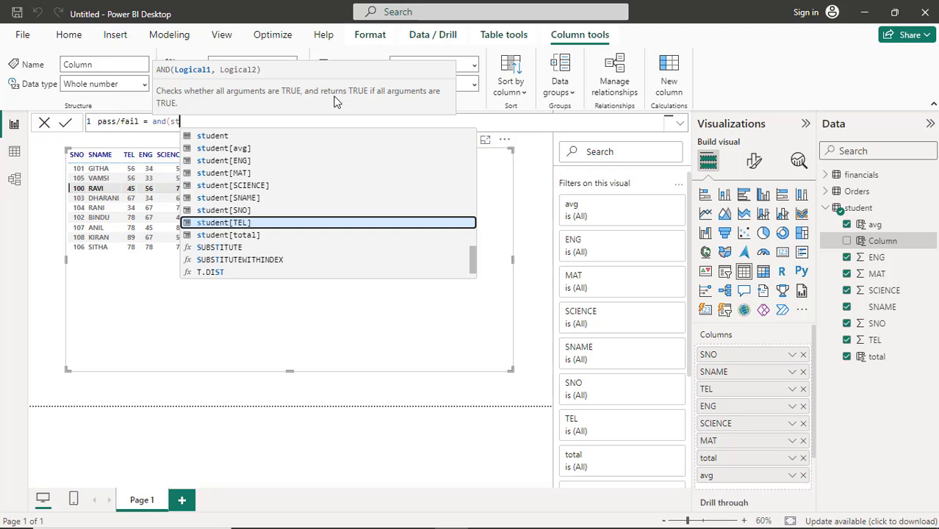
pyautogui.press('Tab')
pyautogui.write('>')
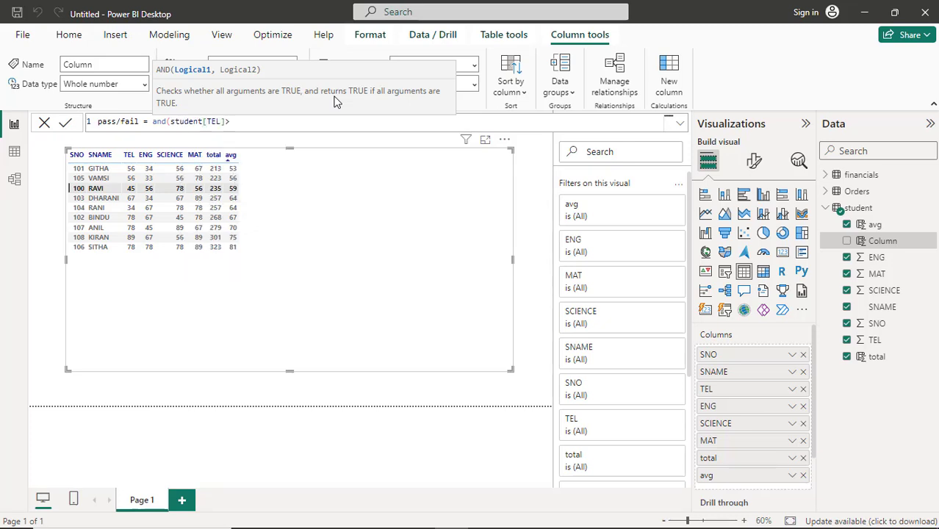
pyautogui.write('=35,stu')
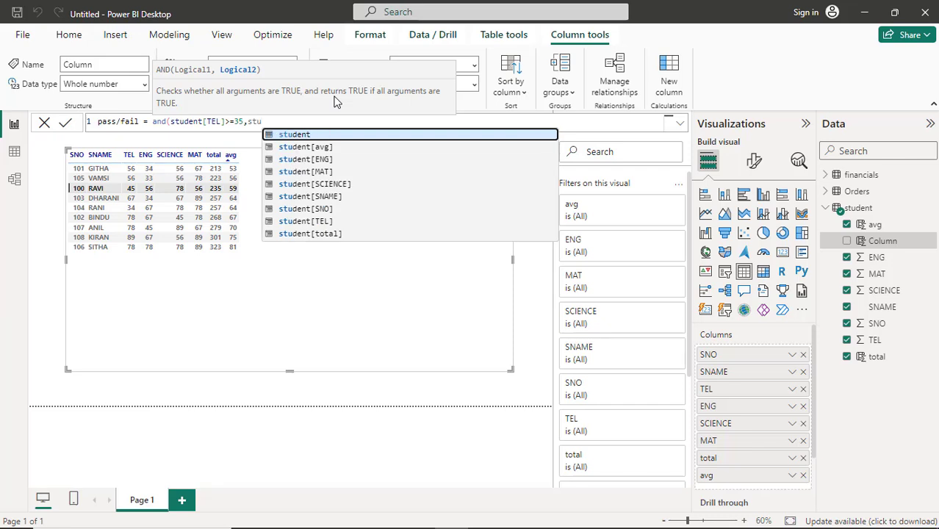
# Step: Enter student[ENG]>=35 as the second condition of the pass/fail formula and close the AND function
pyautogui.press('Down')
pyautogui.press('Down')
pyautogui.press('Down')
pyautogui.press('Down')
pyautogui.press('Down')
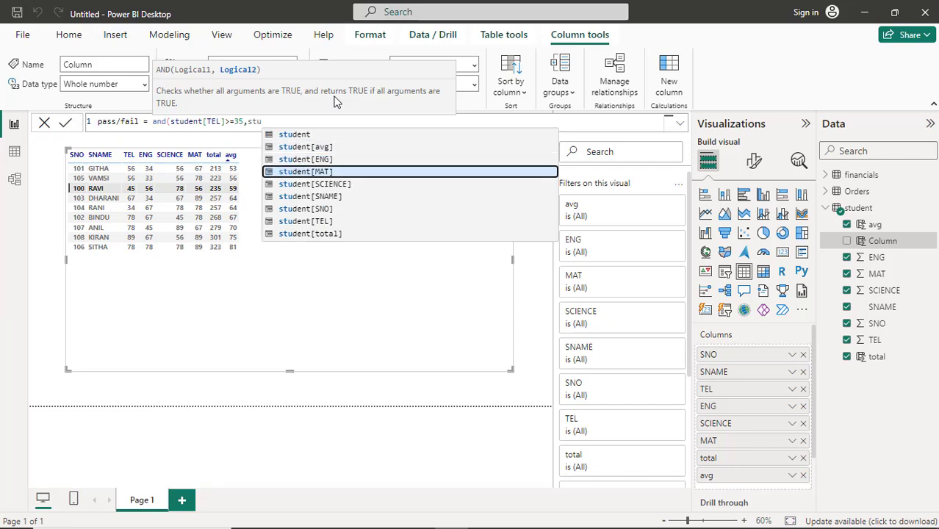
pyautogui.press('Up')
pyautogui.press('Up')
pyautogui.press('Up')
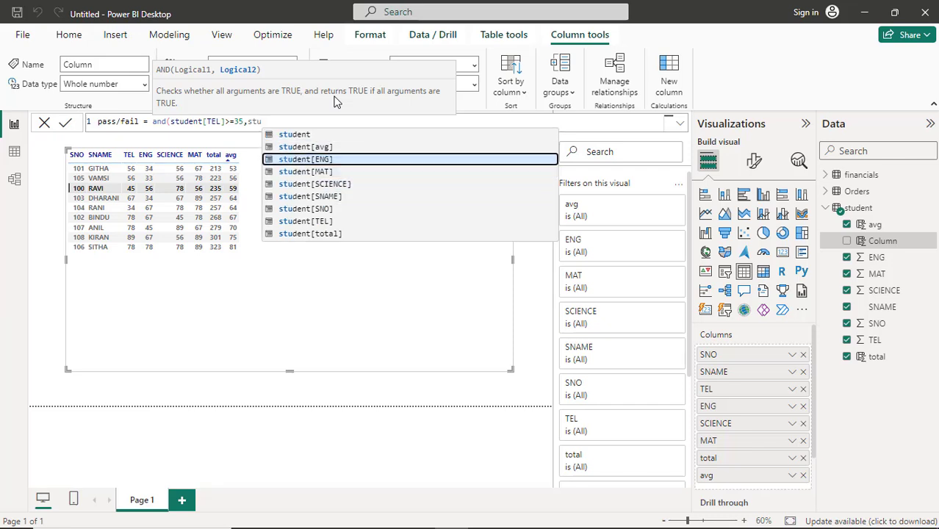
pyautogui.press('Tab')
pyautogui.write('>')
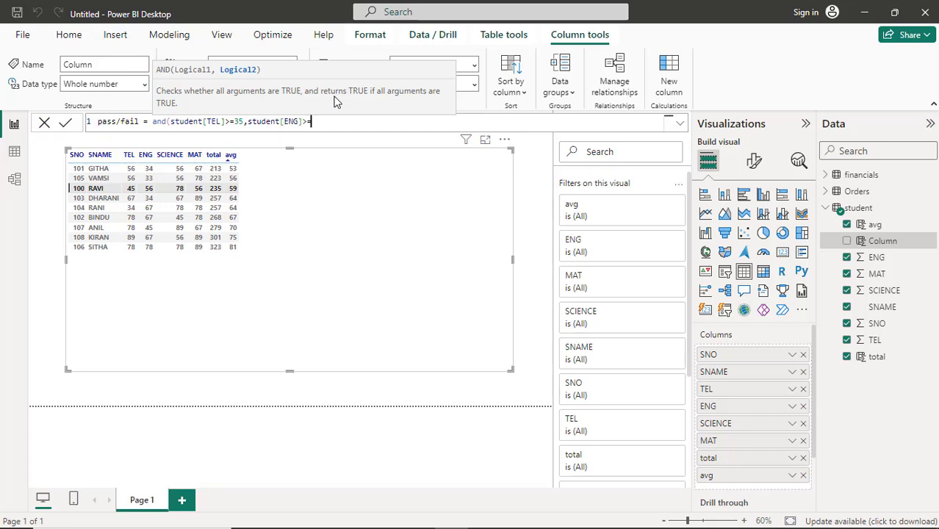
pyautogui.write('=35,')
pyautogui.press('BackSpace')
pyautogui.write(')')
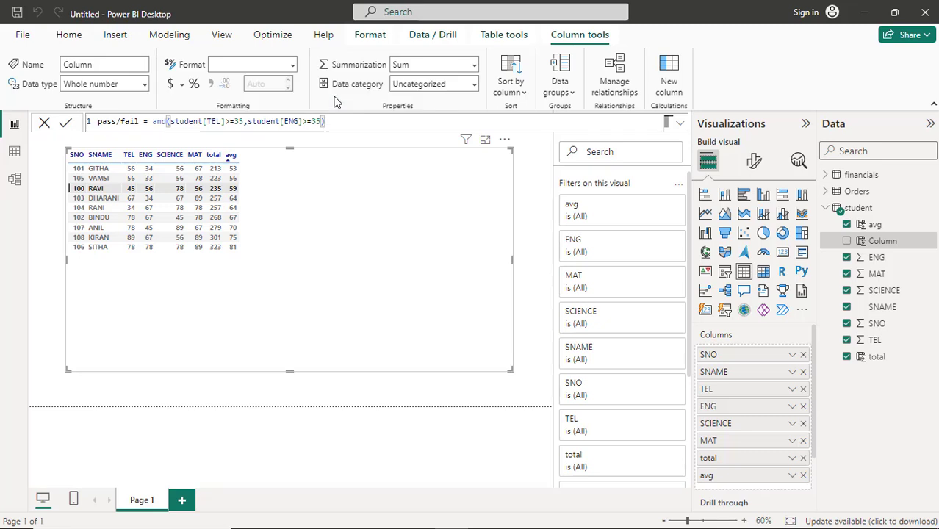
# Step: Commit the pass/fail formula and add the pass/fail column to the table visual
pyautogui.press('Return')
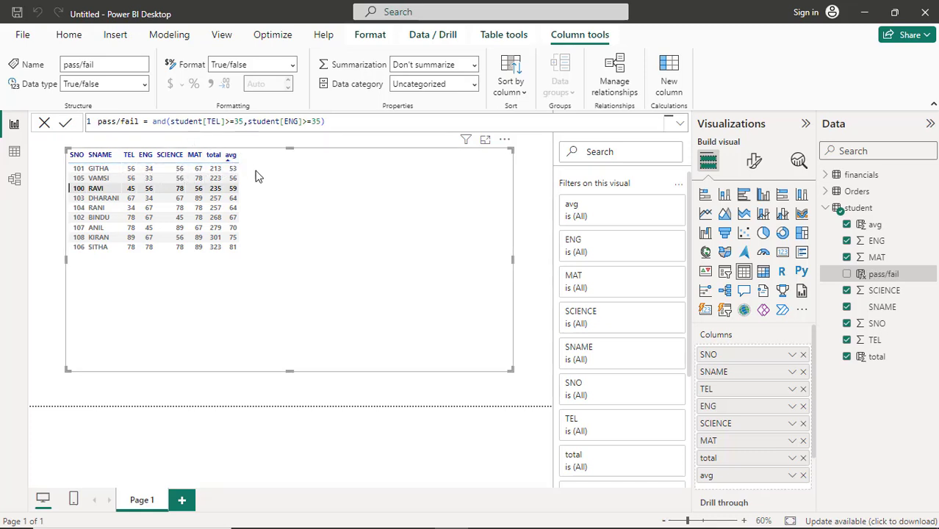
pyautogui.click(847, 275)
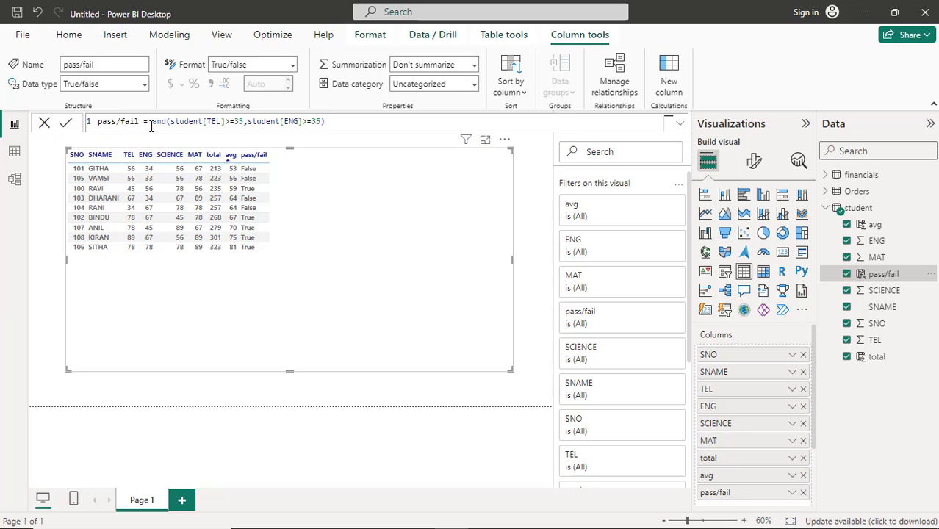
pyautogui.doubleClick(157, 122)
pyautogui.click(172, 123)
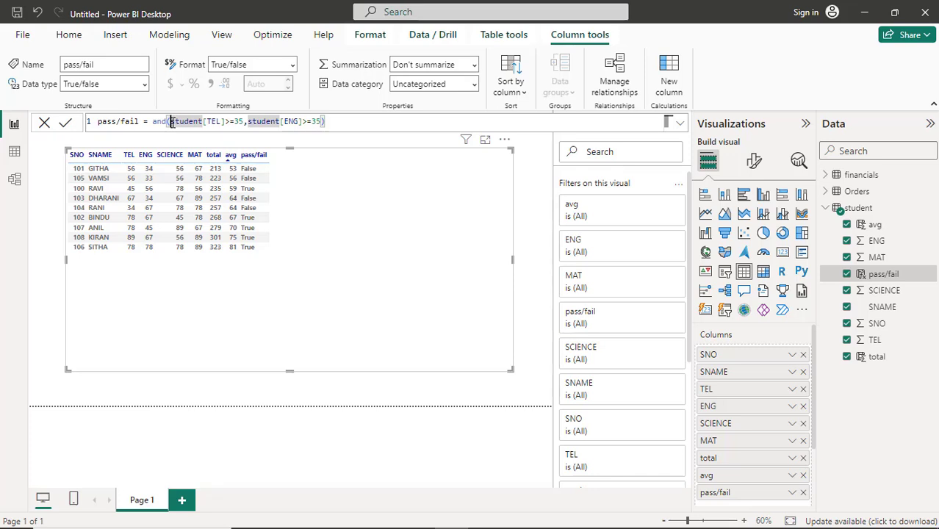
pyautogui.moveTo(172, 122); pyautogui.dragTo(243, 123)
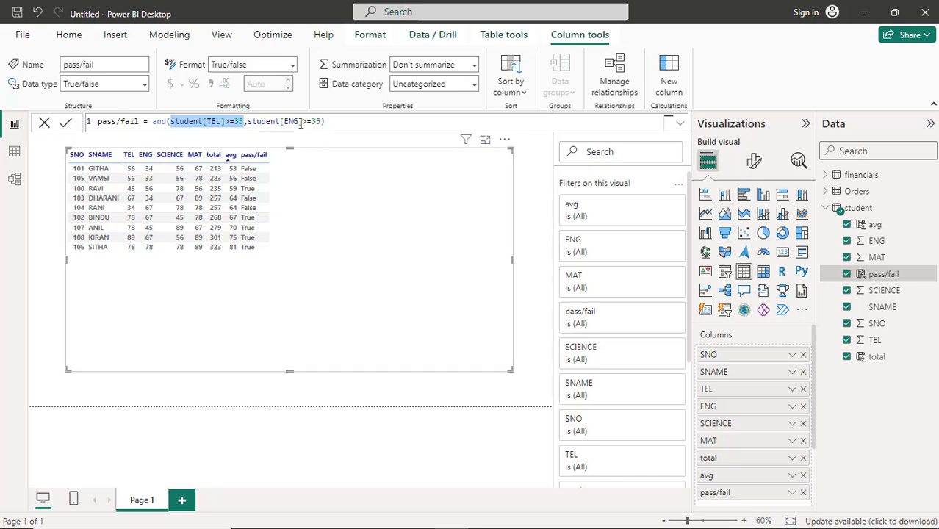
# Step: Wrap the existing AND expression in the pass/fail formula in an outer AND function and add a comma for its second argument
pyautogui.click(152, 122)
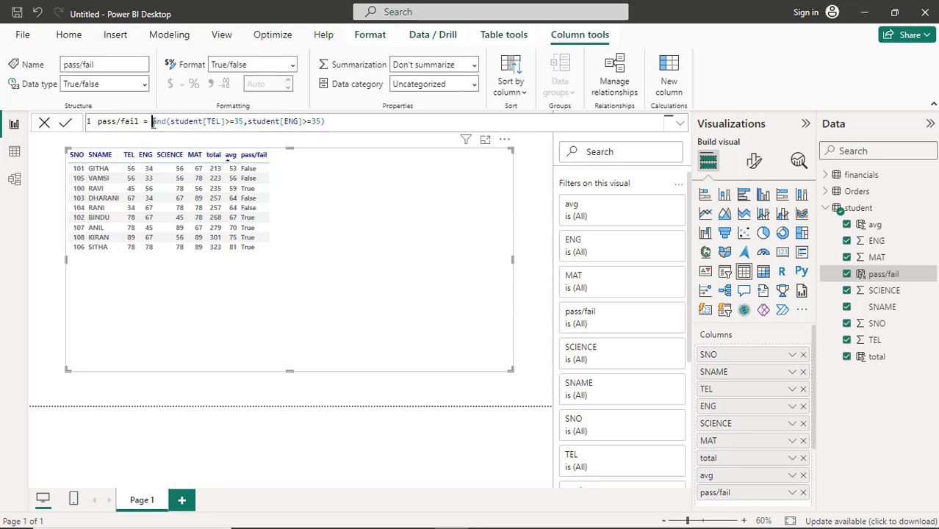
pyautogui.doubleClick(154, 122)
pyautogui.write('and ')
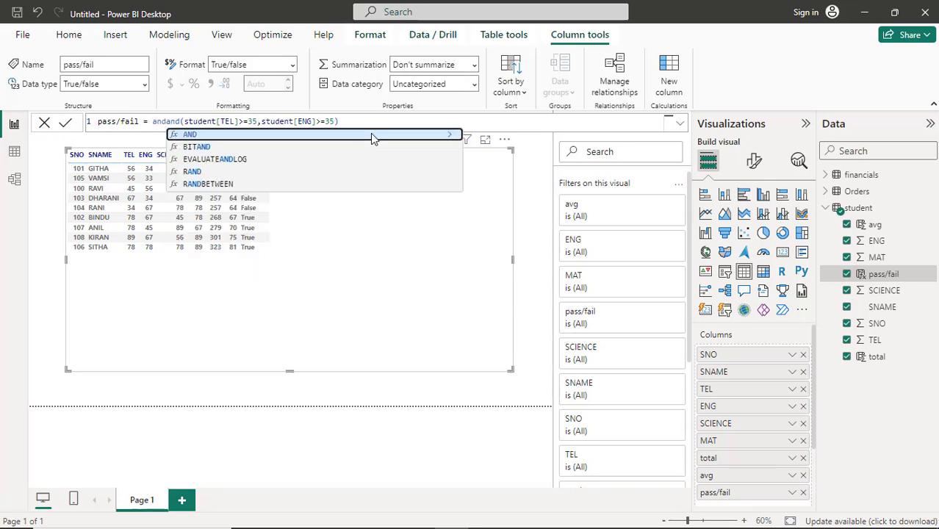
pyautogui.write('(')
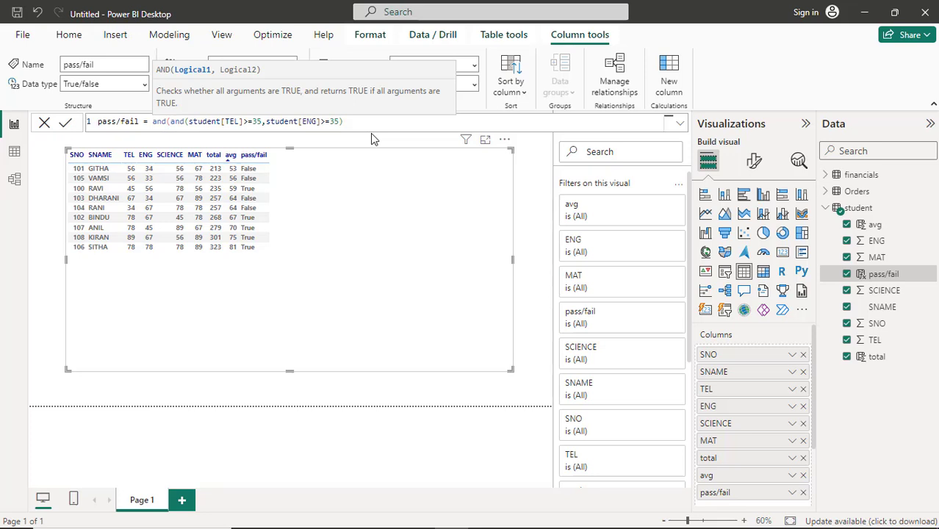
pyautogui.press('End')
pyautogui.write(',')
# Step: Enter student[SCIENCE]>=35 as the outer AND function's second condition and close the function
pyautogui.write('stu')
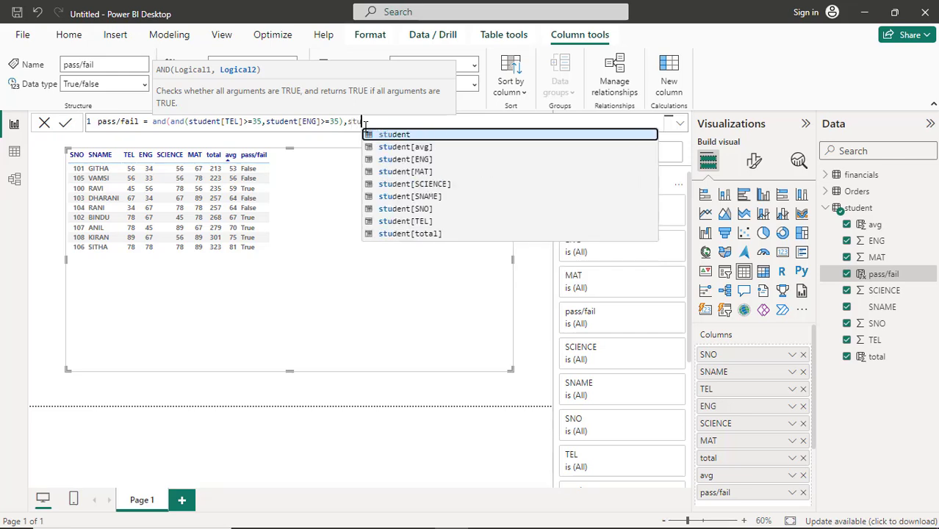
pyautogui.press('Down')
pyautogui.press('Down')
pyautogui.press('Down')
pyautogui.press('Down')
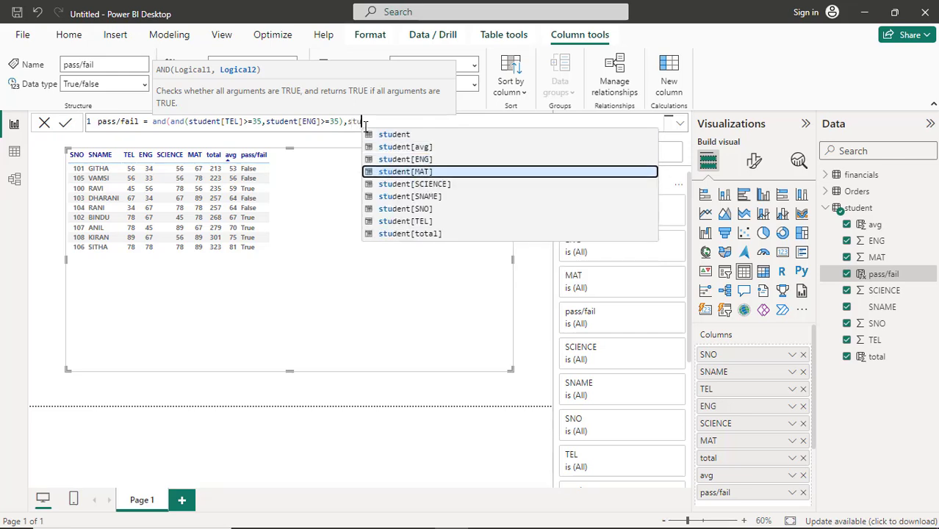
pyautogui.press('Tab')
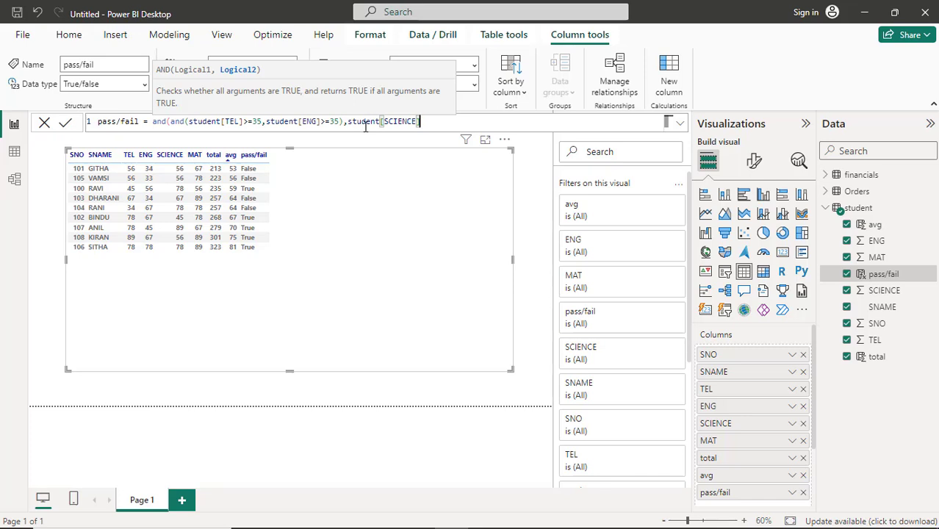
pyautogui.write('>=35')
pyautogui.write(')')
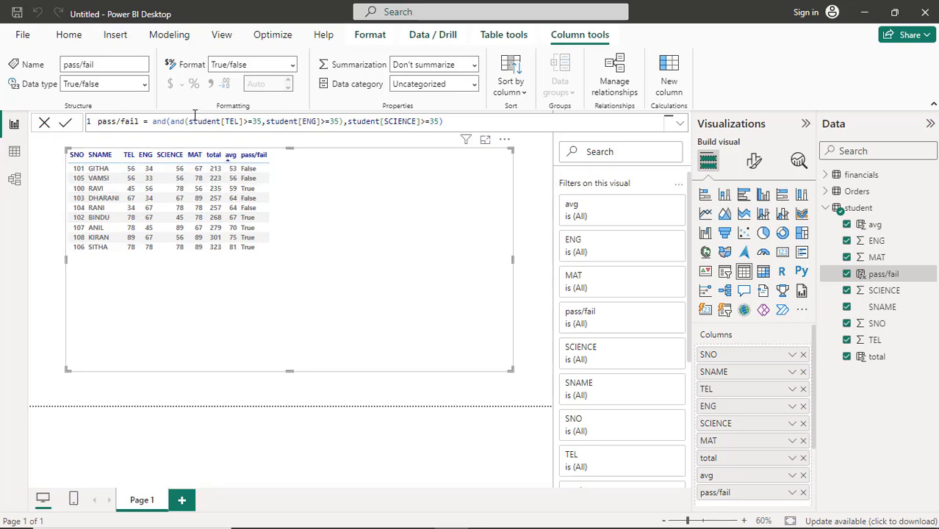
# Step: Nest the whole pass/fail expression inside a third AND function as its first argument, followed by a comma
pyautogui.doubleClick(157, 121)
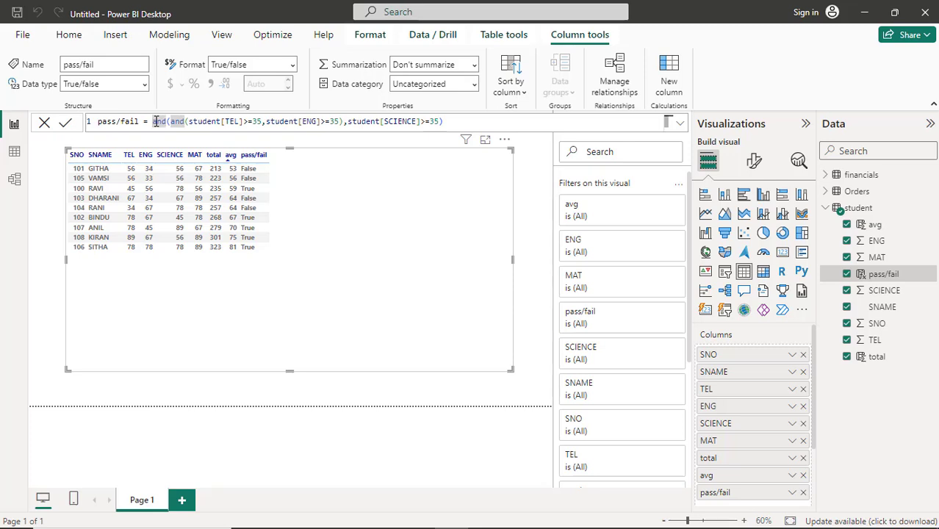
pyautogui.write('and')
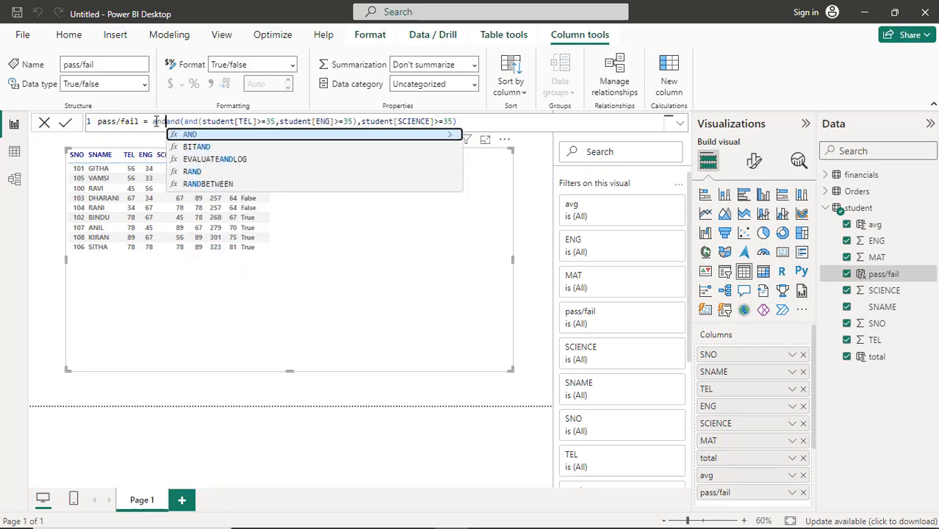
pyautogui.write('(')
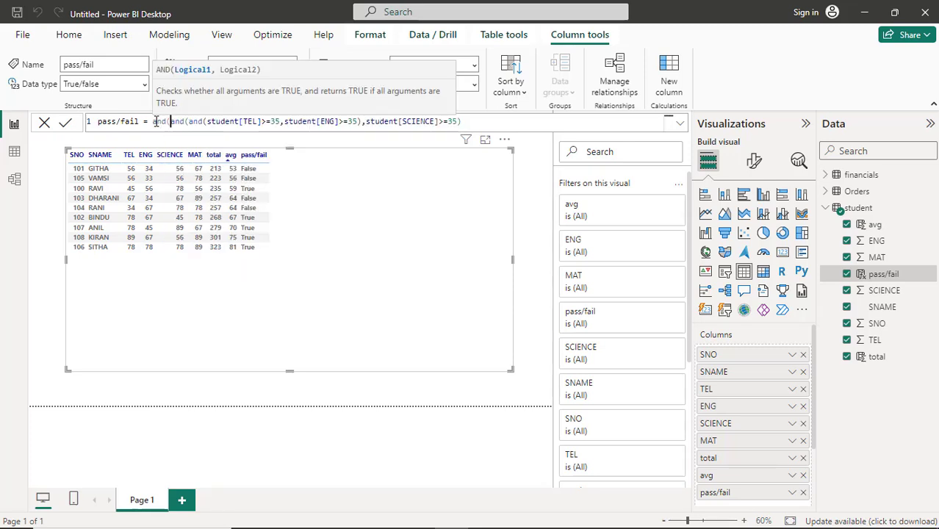
pyautogui.press('End')
pyautogui.write(',')
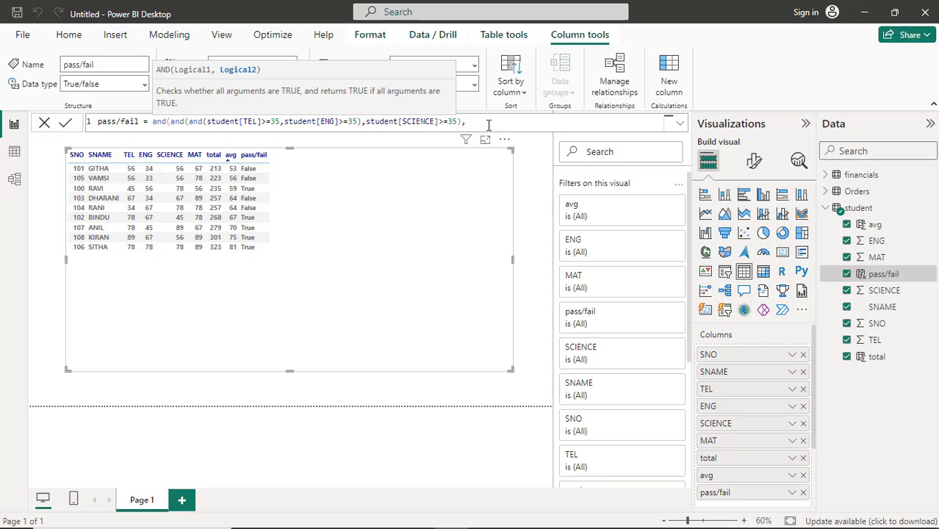
# Step: Enter student[MAT]>=35 as the outermost AND function's second condition, close the function and commit the pass/fail formula
pyautogui.write('st')
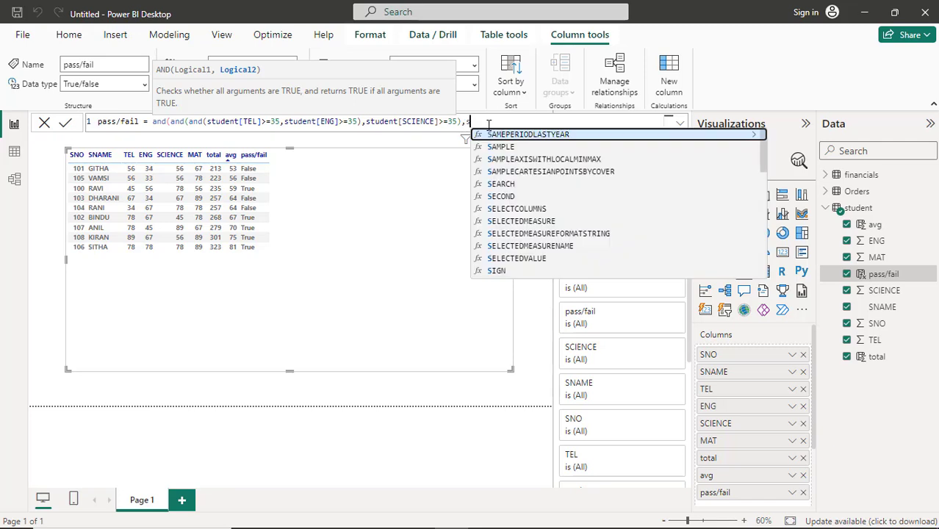
pyautogui.press('Down')
pyautogui.press('Down')
pyautogui.press('Down')
pyautogui.press('Down')
pyautogui.press('Down')
pyautogui.press('Down')
pyautogui.press('Down')
pyautogui.press('Down')
pyautogui.press('Down')
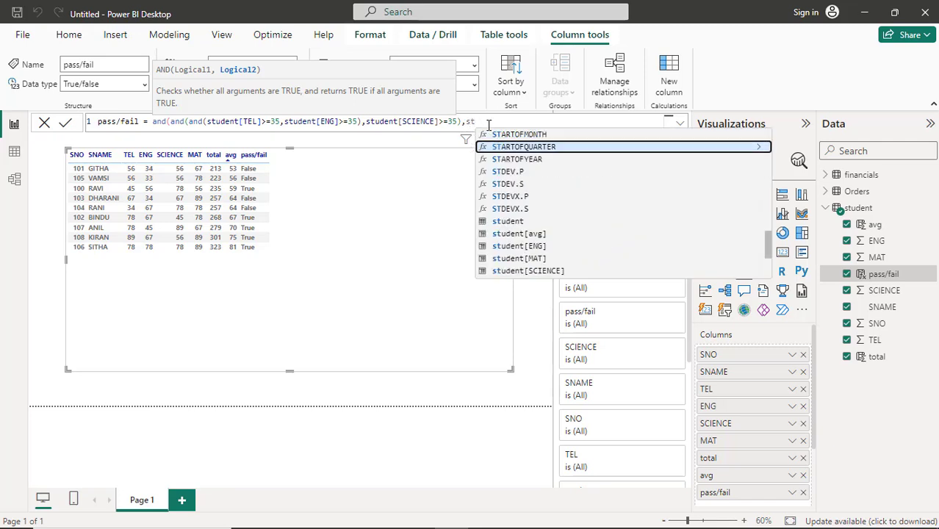
pyautogui.press('Down')
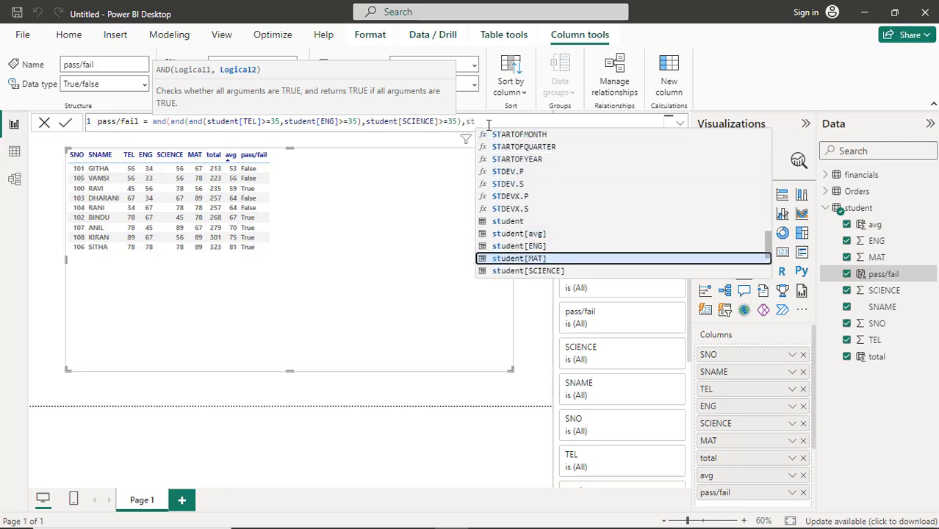
pyautogui.press('Tab')
pyautogui.write('>')
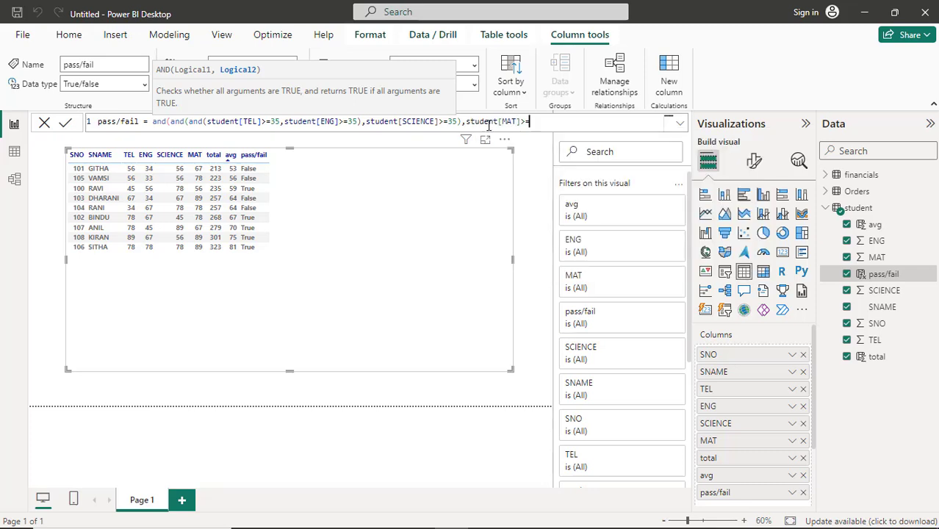
pyautogui.write('=35)')
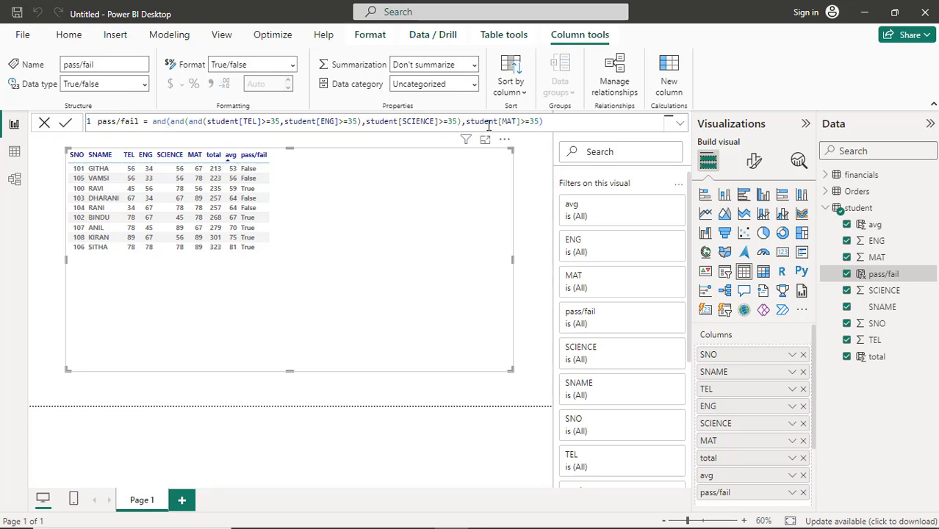
pyautogui.press('Return')
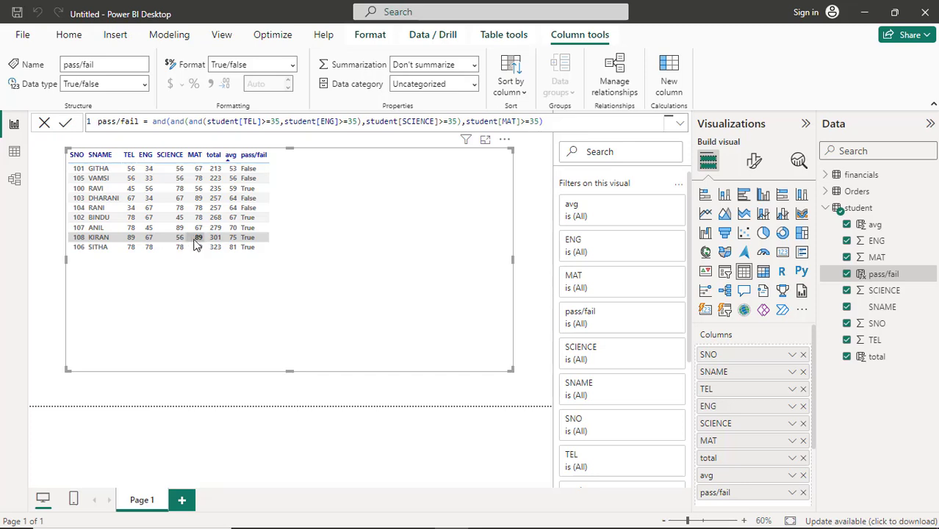
# Step: Switch to the student_results workbook in Excel and set the SCIENCE mark in cell F10 to 30
pyautogui.hotkey('alt', 'Tab')
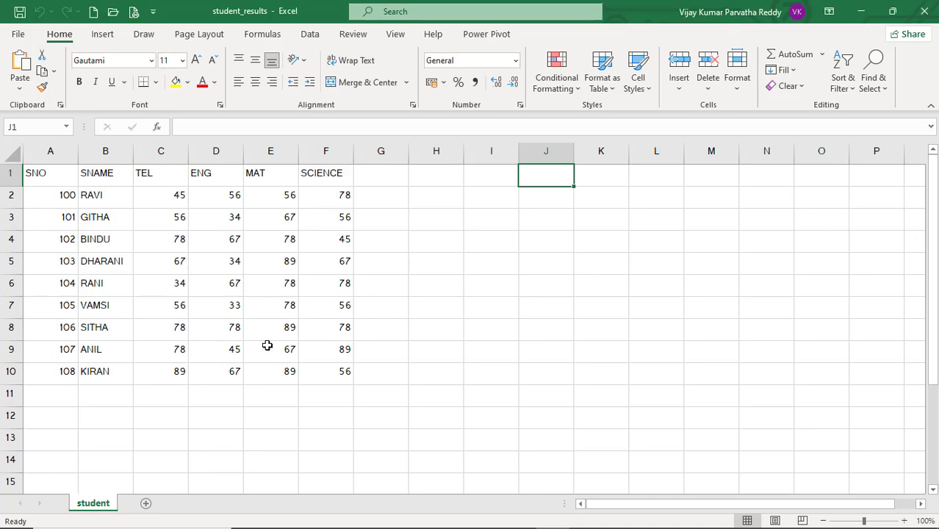
pyautogui.hotkey('alt', 'Tab')
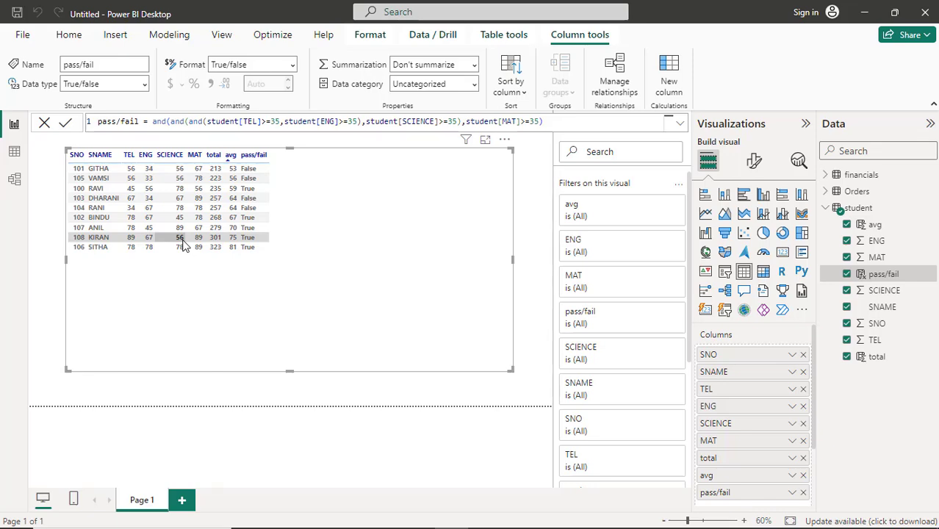
pyautogui.hotkey('alt', 'Tab')
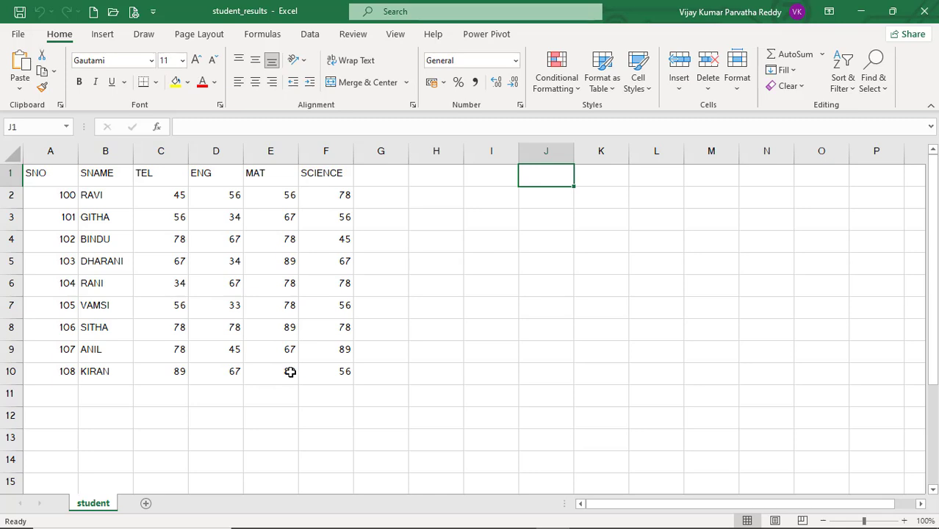
pyautogui.click(334, 371)
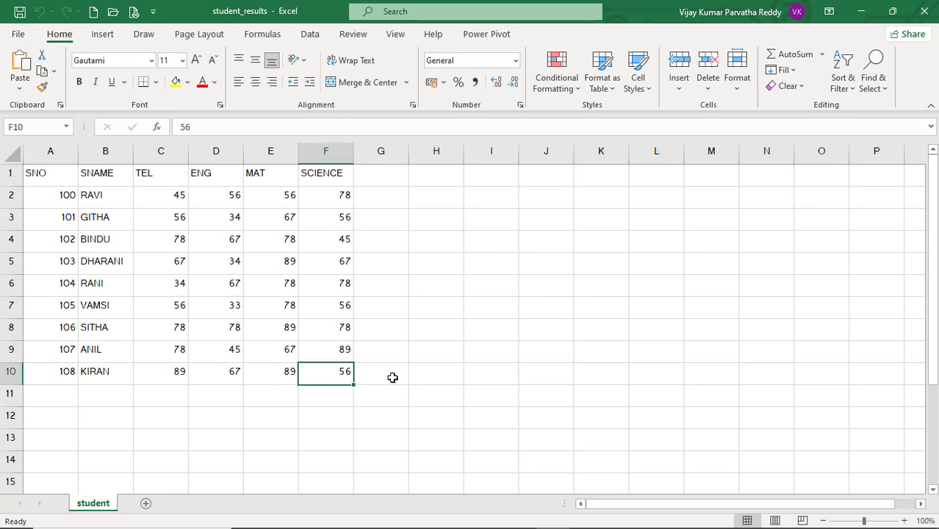
pyautogui.write('30')
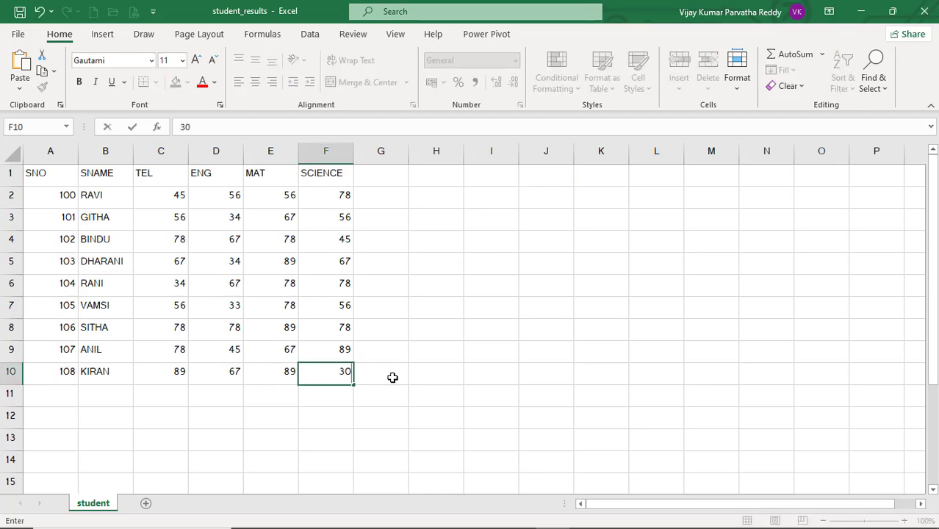
pyautogui.press('Return')
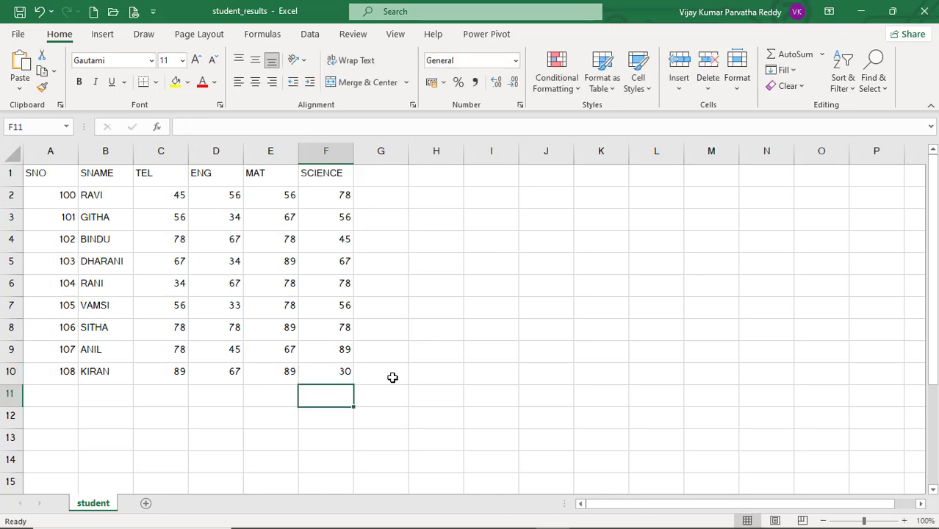
# Step: Switch back to Power BI Desktop and try to refresh the student table's data
pyautogui.hotkey('alt', 'Tab')
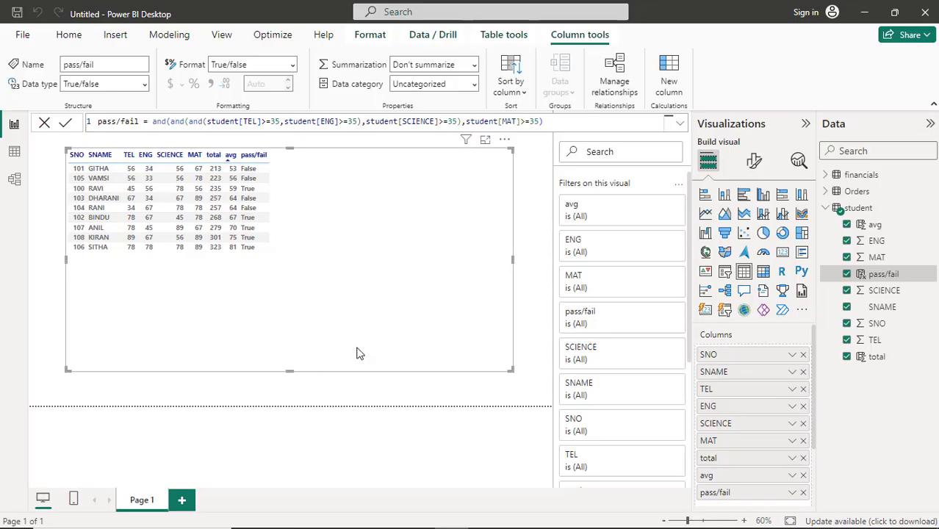
pyautogui.rightClick(867, 211)
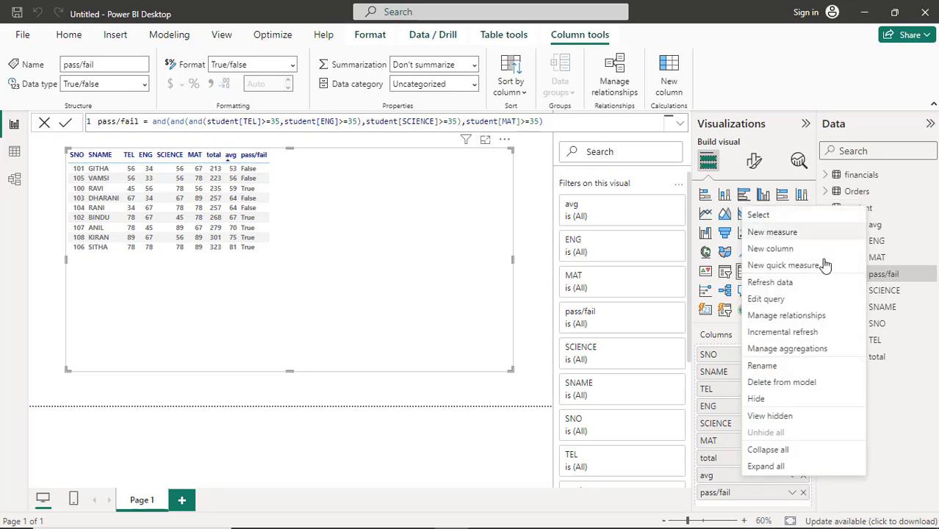
pyautogui.click(770, 282)
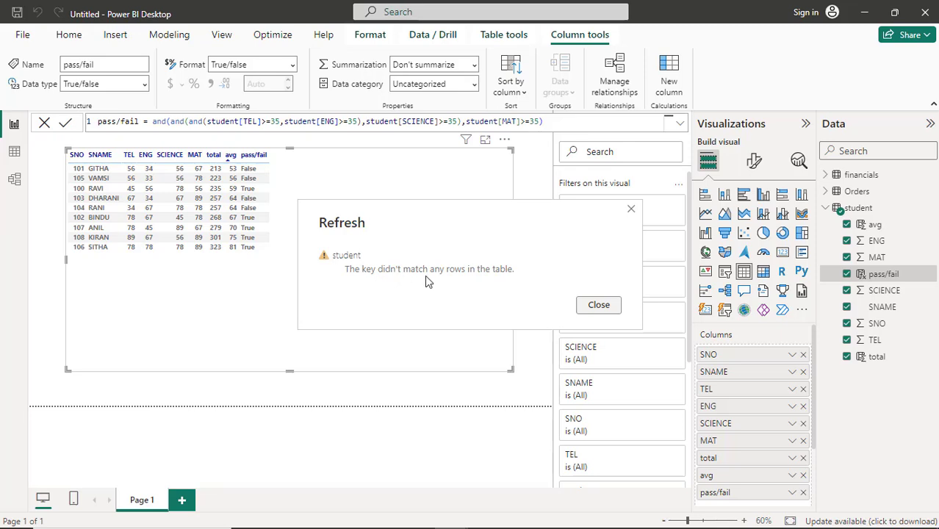
pyautogui.click(599, 306)
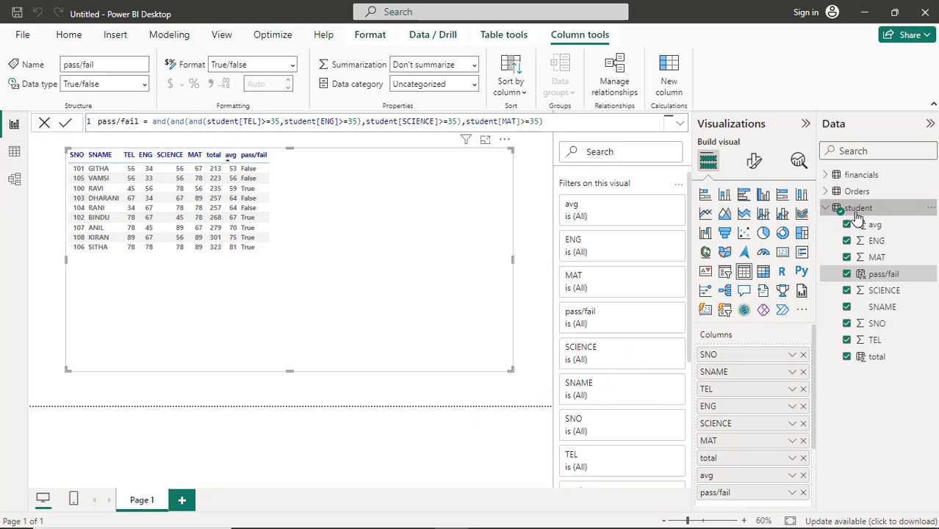
# Step: Rename the student worksheet in the Excel workbook as sheet1 and return to Power BI Desktop
pyautogui.hotkey('alt', 'Tab')
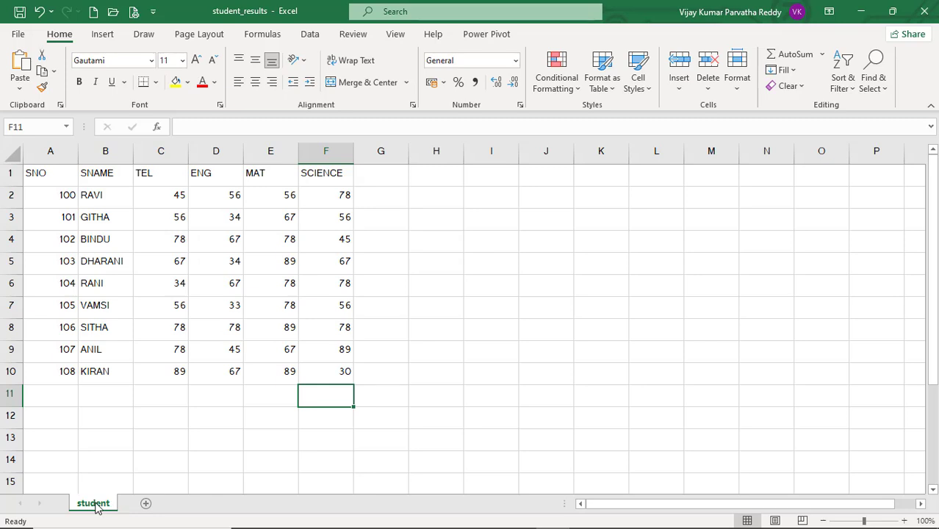
pyautogui.click(269, 355)
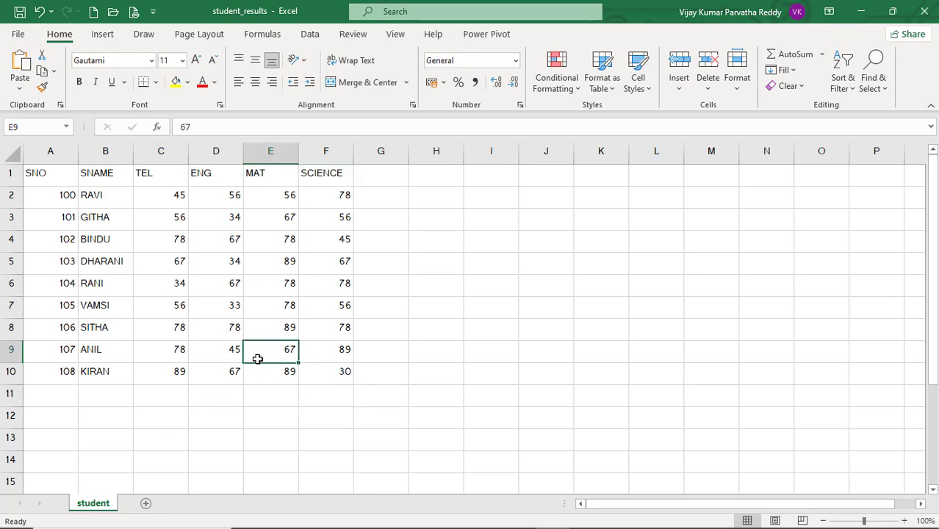
pyautogui.rightClick(100, 506)
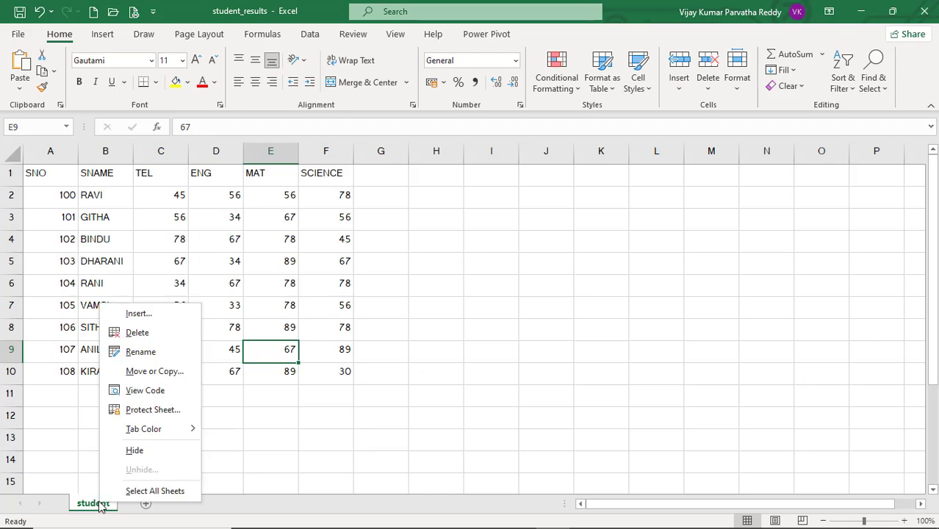
pyautogui.click(154, 356)
pyautogui.write('s')
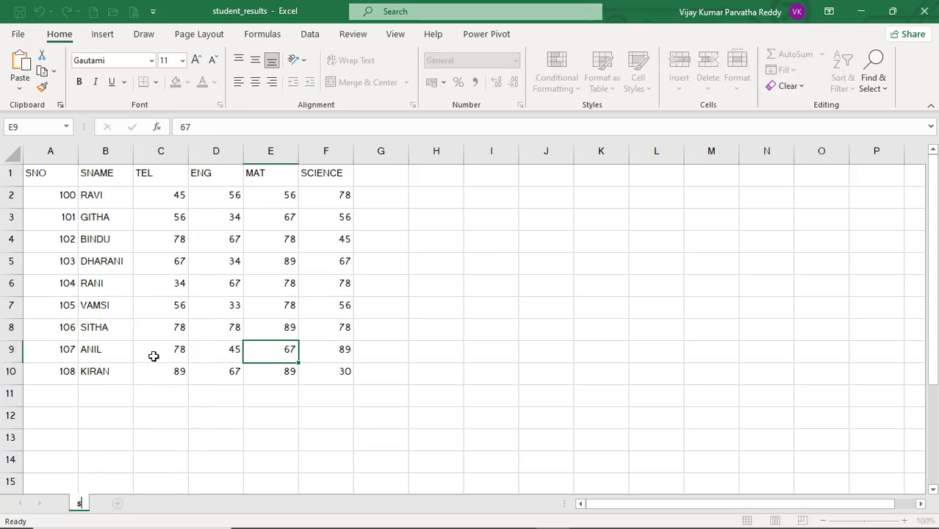
pyautogui.write('heet1')
pyautogui.press('Return')
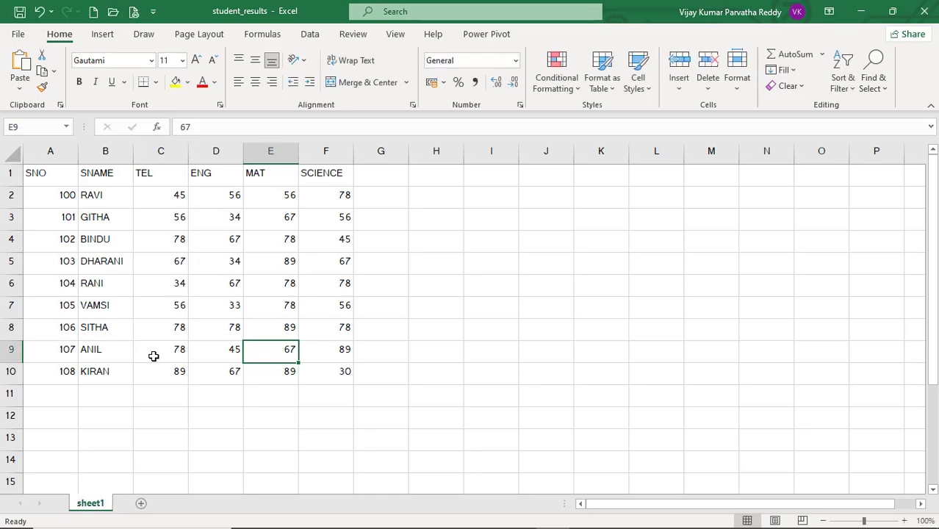
pyautogui.click(153, 357)
pyautogui.hotkey('alt', 'Tab')
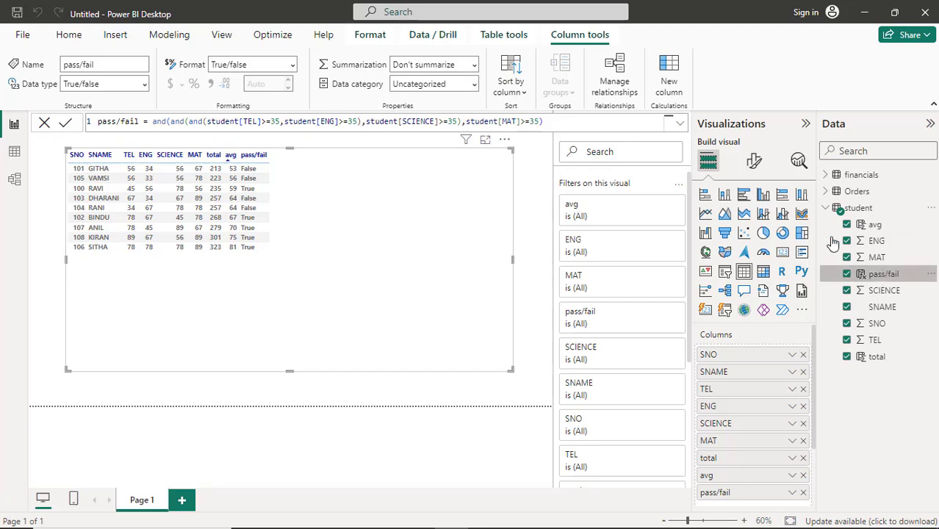
# Step: Try to refresh the student table's data twice, dismissing the refresh dialog each time
pyautogui.rightClick(854, 210)
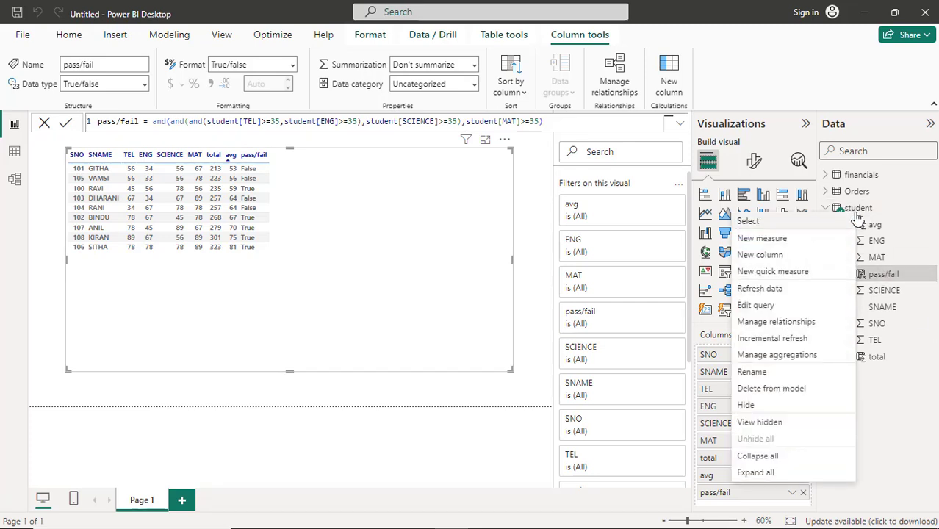
pyautogui.click(781, 290)
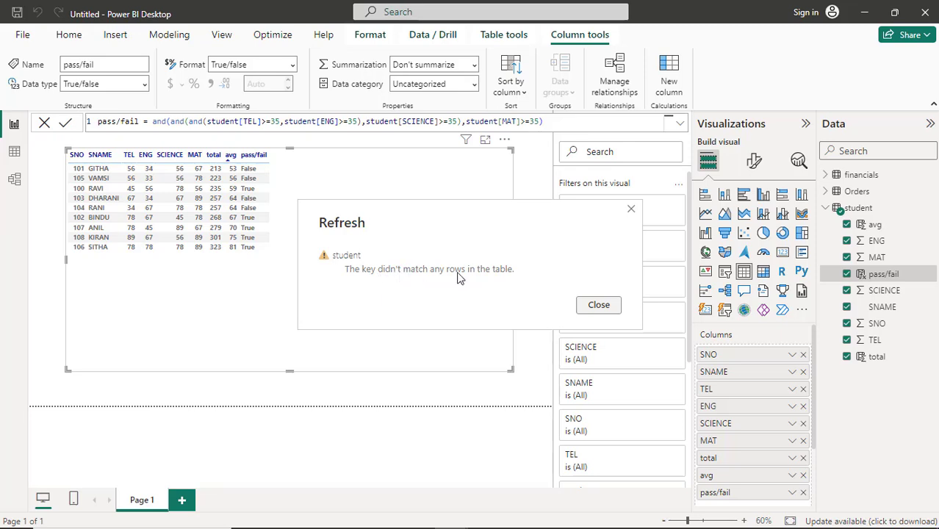
pyautogui.click(598, 306)
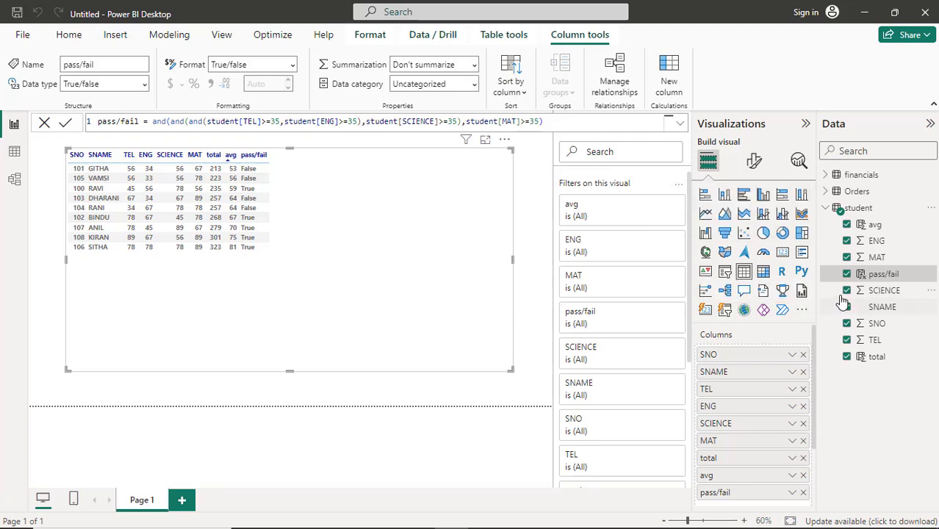
pyautogui.click(859, 209)
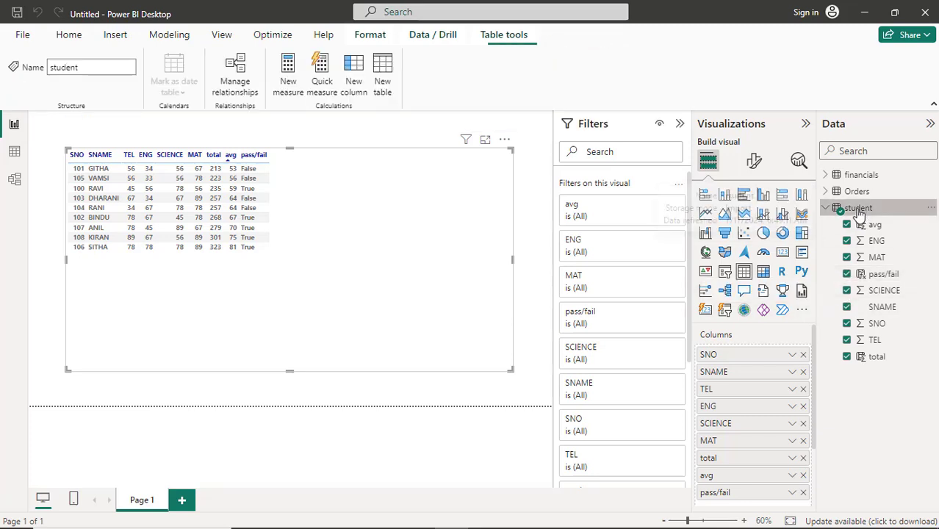
pyautogui.rightClick(856, 211)
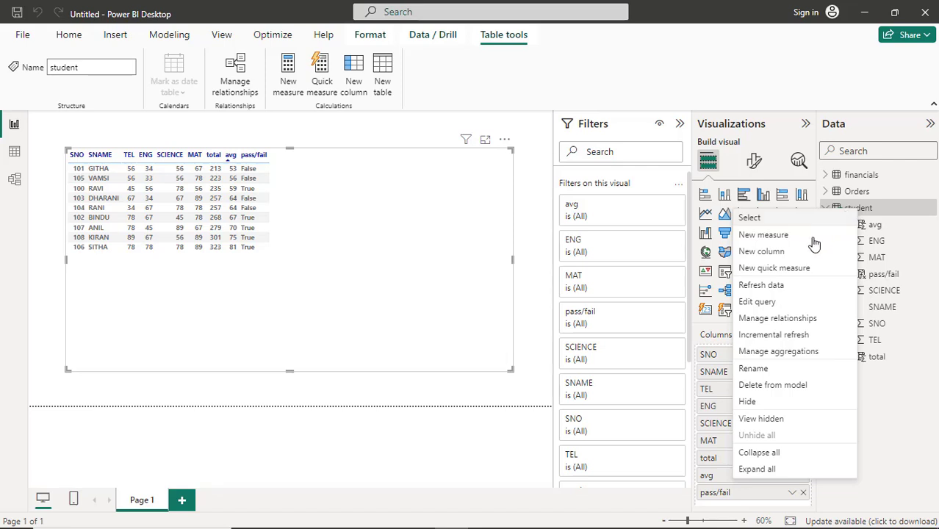
pyautogui.click(783, 288)
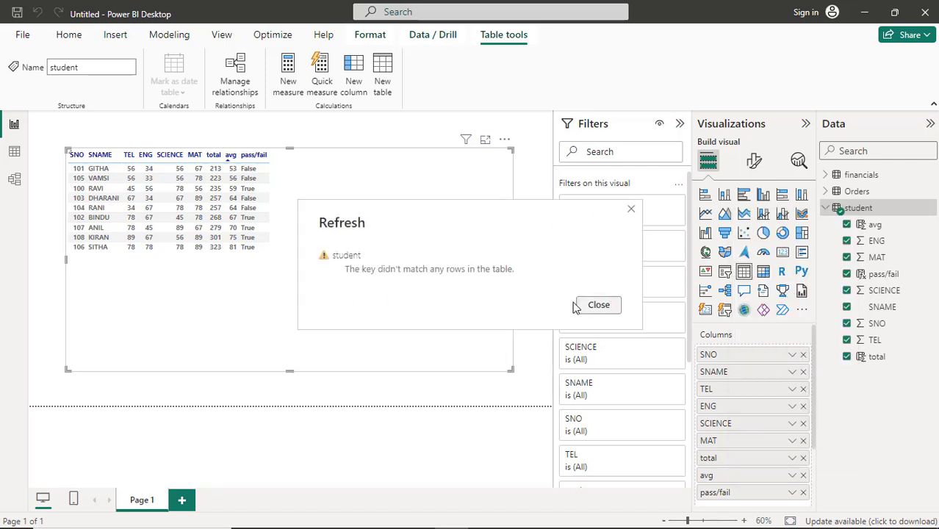
pyautogui.click(596, 305)
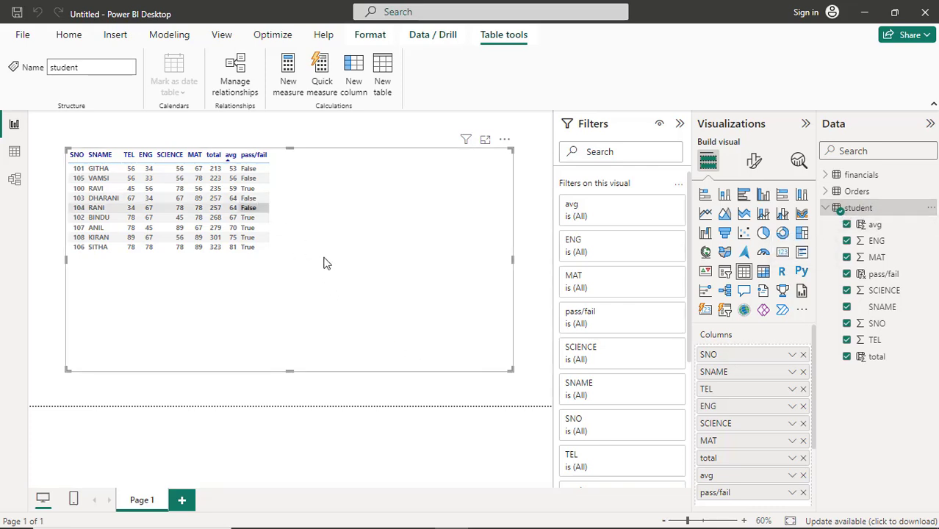
# Step: Check the student marks in the student_results workbook in Excel and return to Power BI Desktop
pyautogui.hotkey('alt', 'Tab')
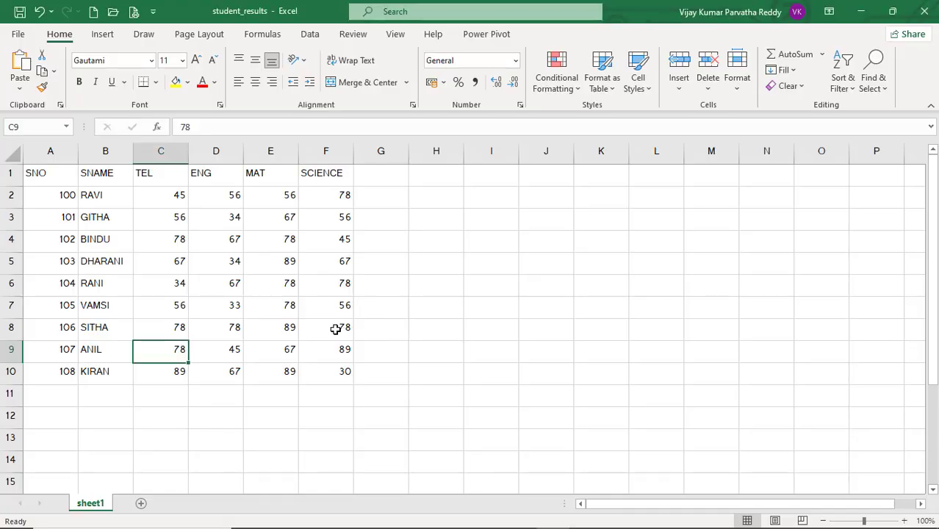
pyautogui.click(338, 329)
pyautogui.click(231, 302)
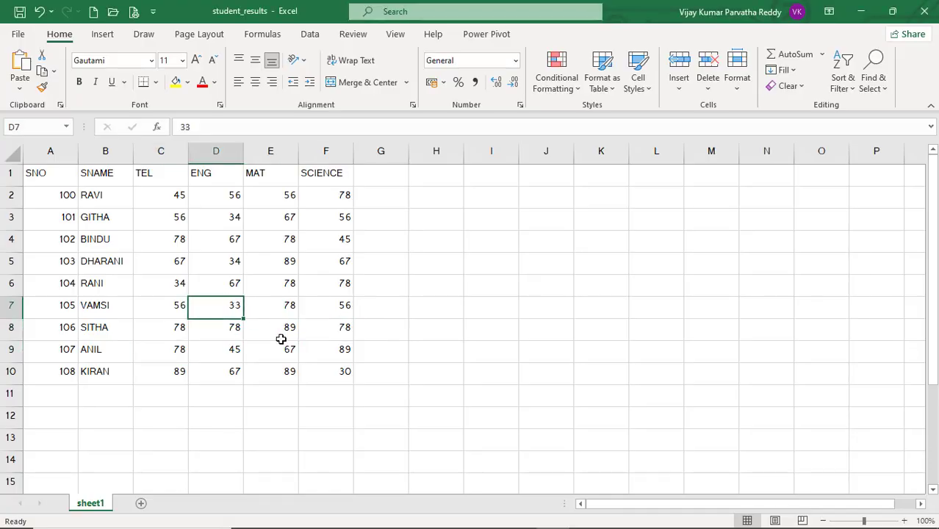
pyautogui.hotkey('alt', 'Tab')
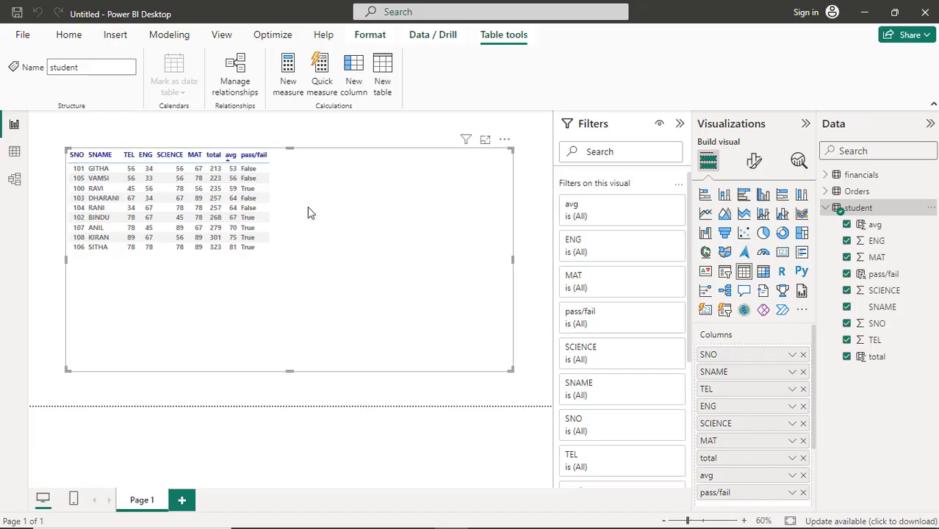
# Step: Replace the outermost and function in the pass/fail column's formula with or and commit the formula
pyautogui.click(886, 274)
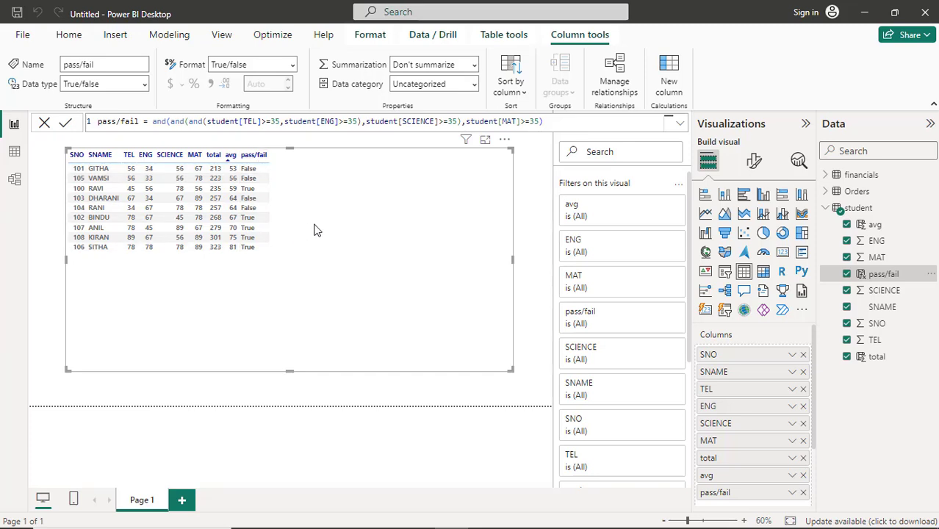
pyautogui.click(561, 122)
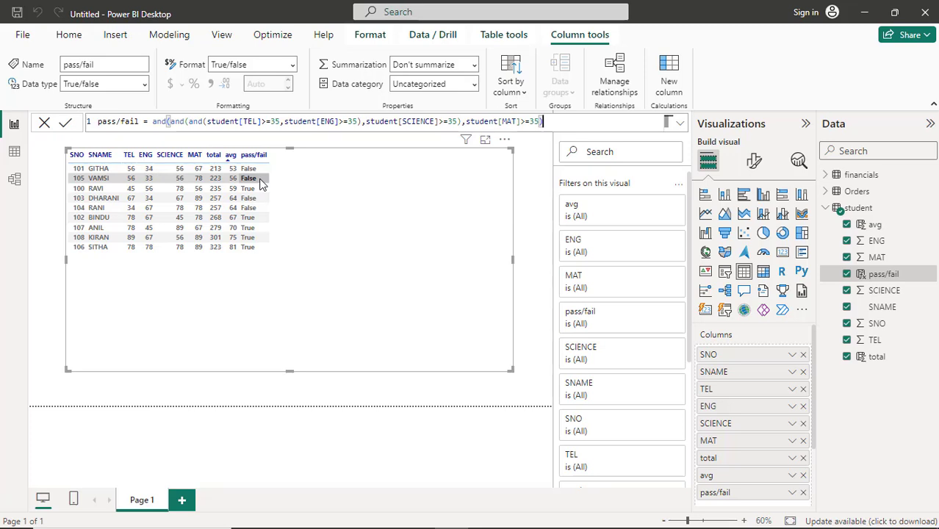
pyautogui.click(166, 122)
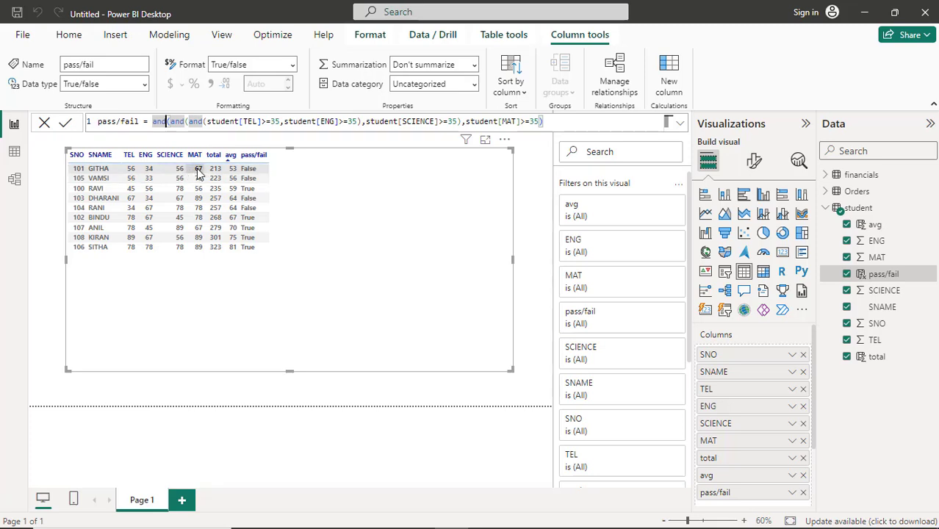
pyautogui.press('BackSpace')
pyautogui.press('BackSpace')
pyautogui.press('BackSpace')
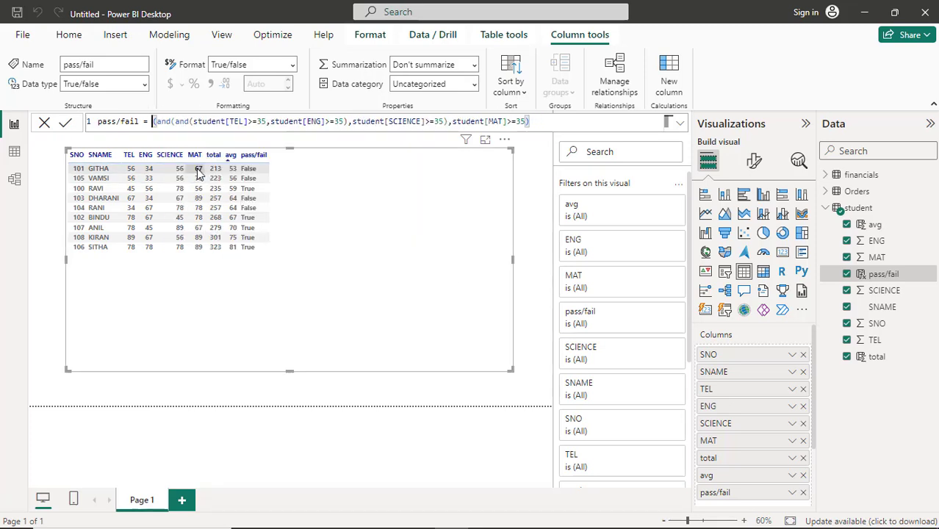
pyautogui.write('or')
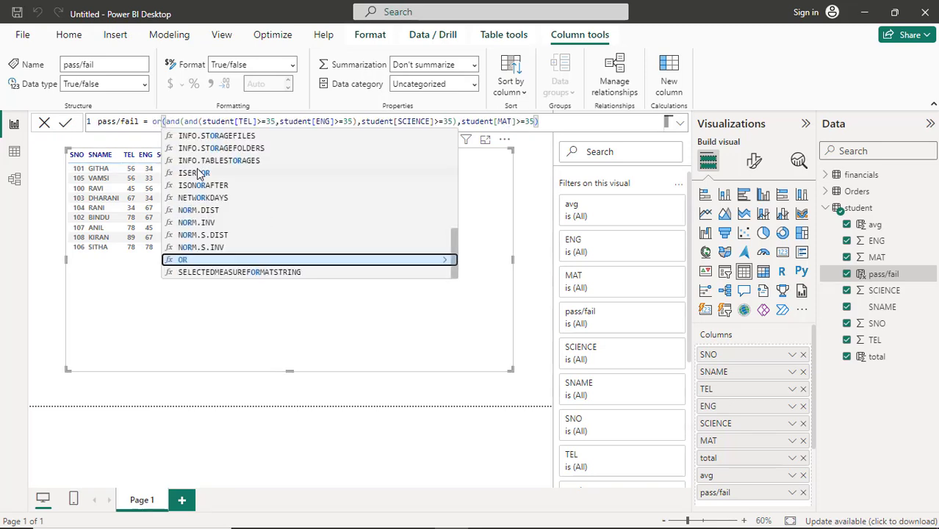
pyautogui.press('End')
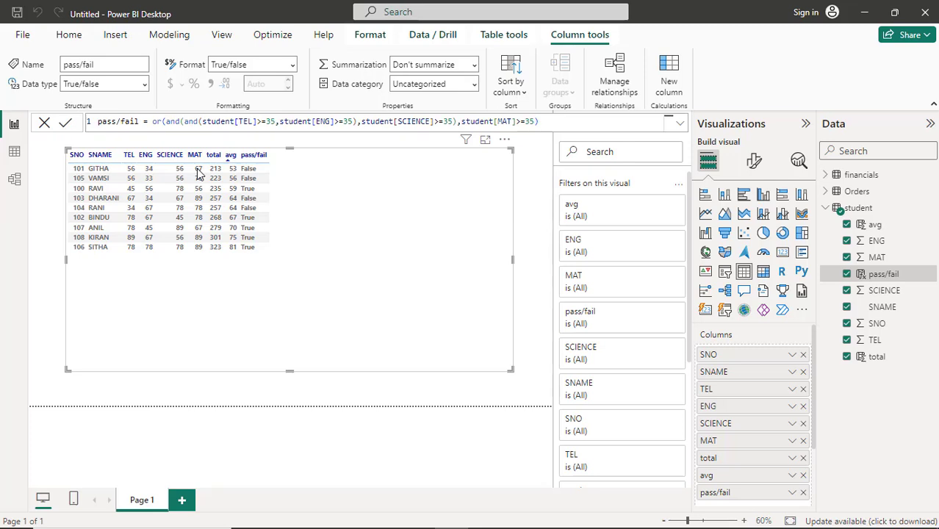
pyautogui.press('Return')
# Step: Try inserting not after or in the pass/fail formula, commit it, and apply the table visual's offered fix
pyautogui.click(163, 123)
pyautogui.write('not')
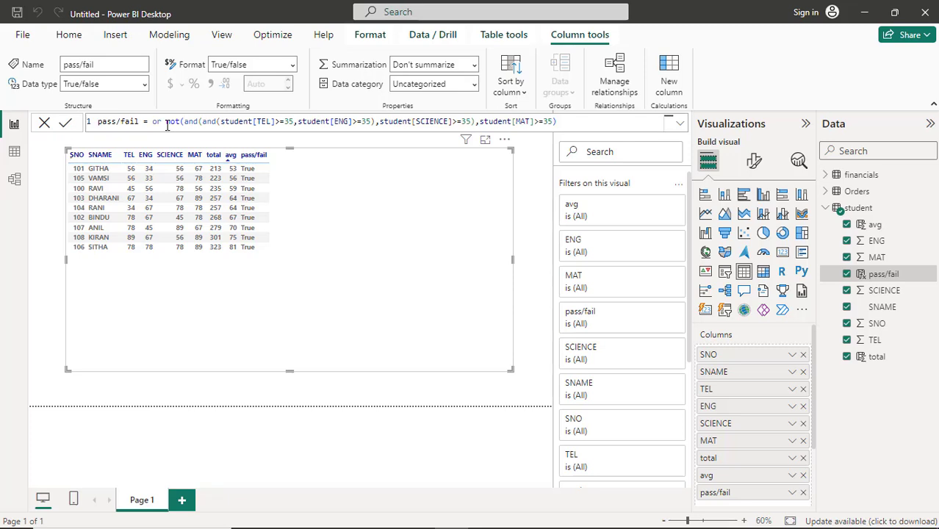
pyautogui.press('Return')
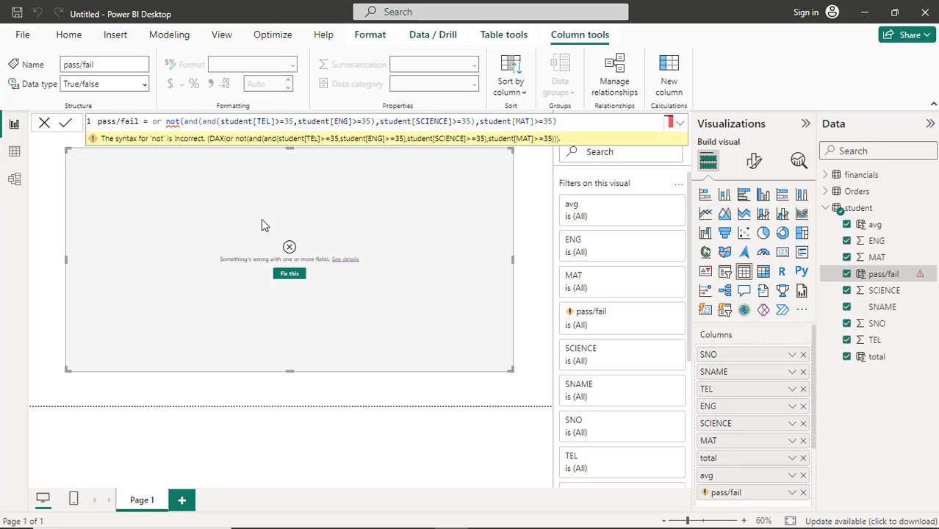
pyautogui.click(286, 274)
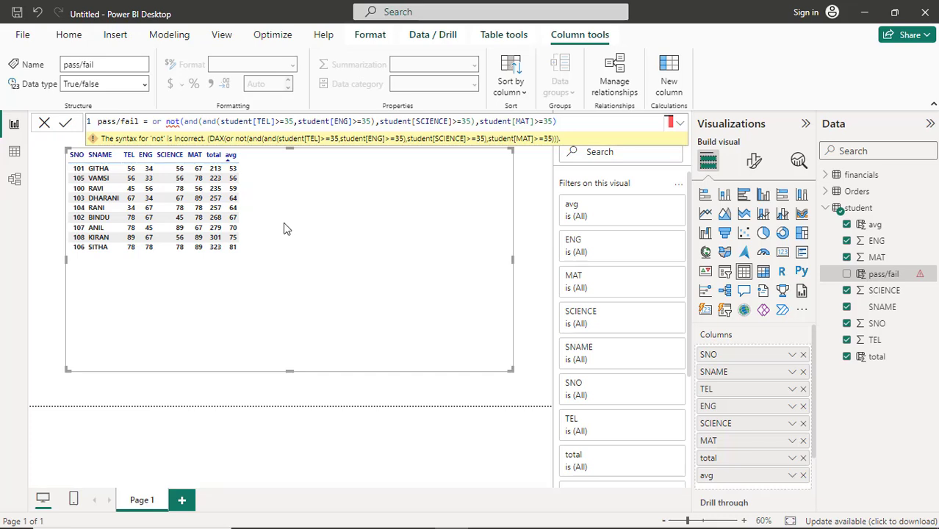
# Step: Move not in front of or in the pass/fail formula, commit it, and add the pass/fail column back to the table visual
pyautogui.doubleClick(180, 123)
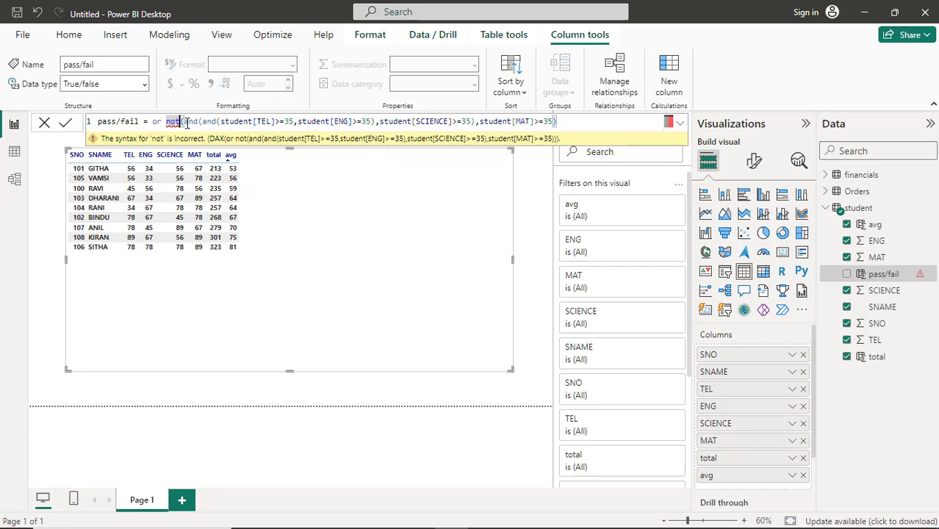
pyautogui.press('BackSpace')
pyautogui.press('BackSpace')
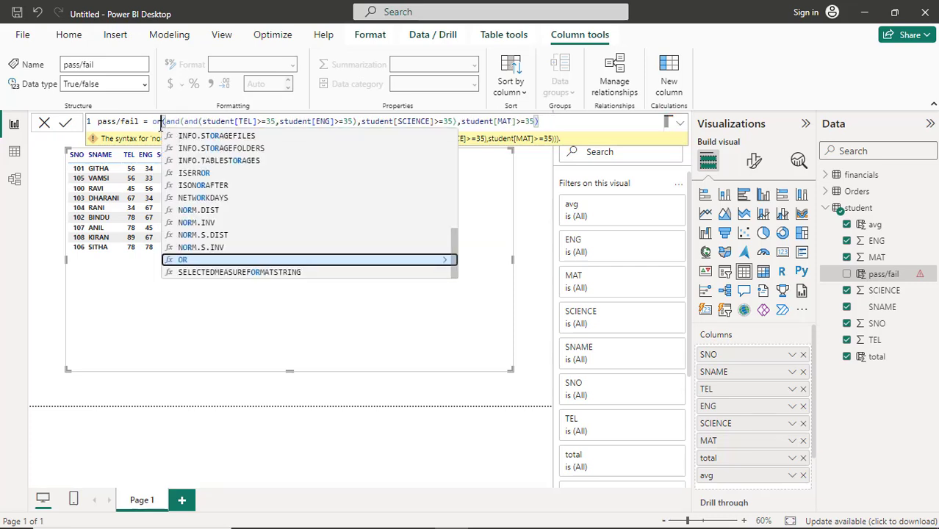
pyautogui.click(152, 122)
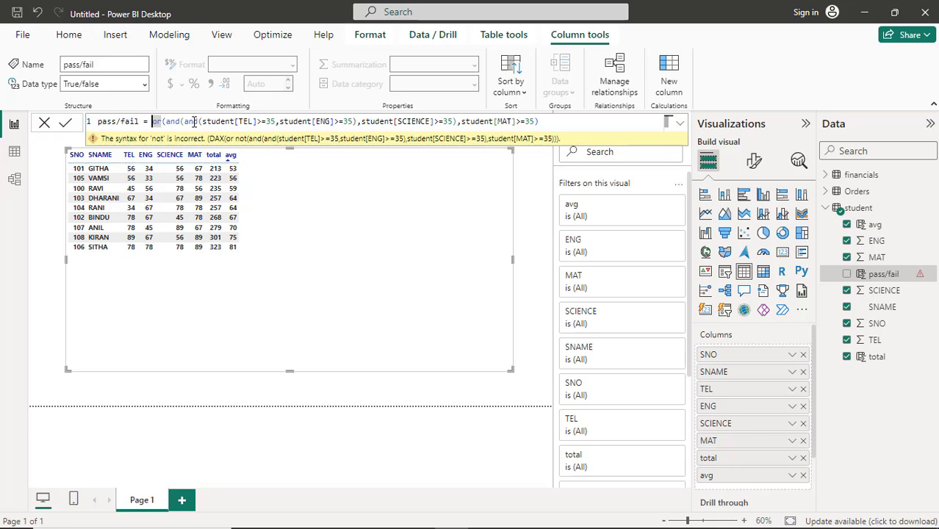
pyautogui.write('not')
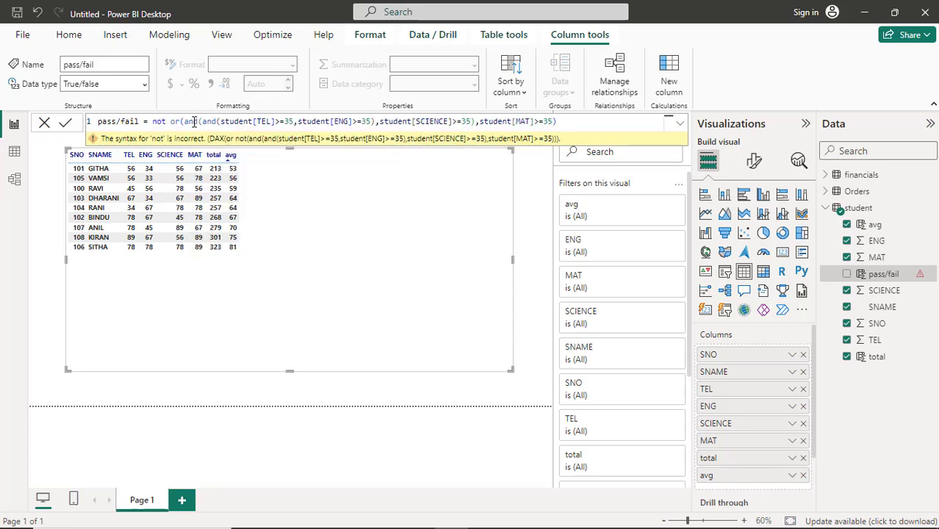
pyautogui.press('Return')
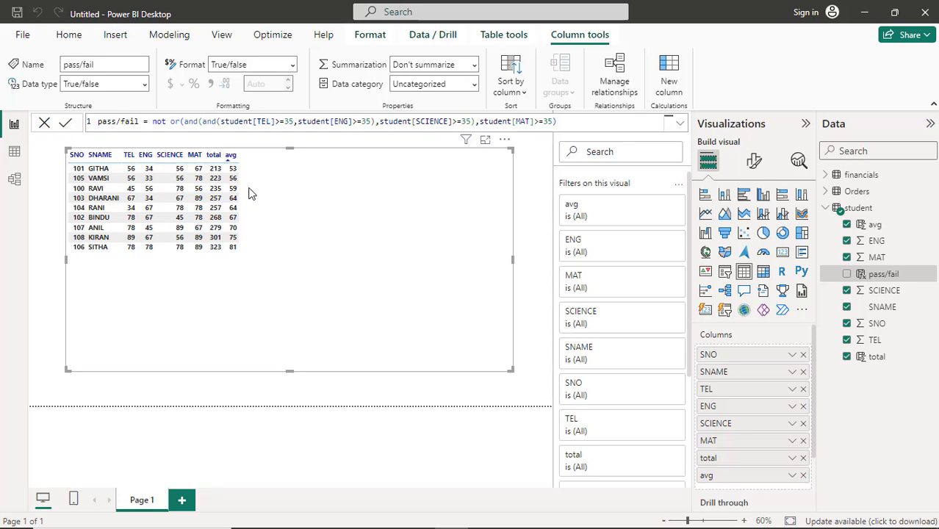
pyautogui.click(848, 275)
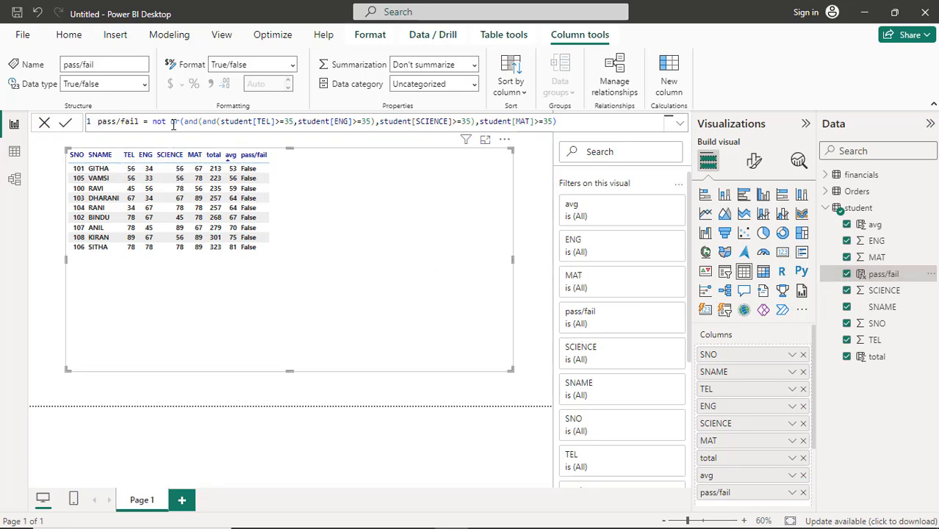
# Step: Replace not or at the start of the pass/fail formula with and, and commit the formula
pyautogui.moveTo(172, 124); pyautogui.dragTo(188, 124)
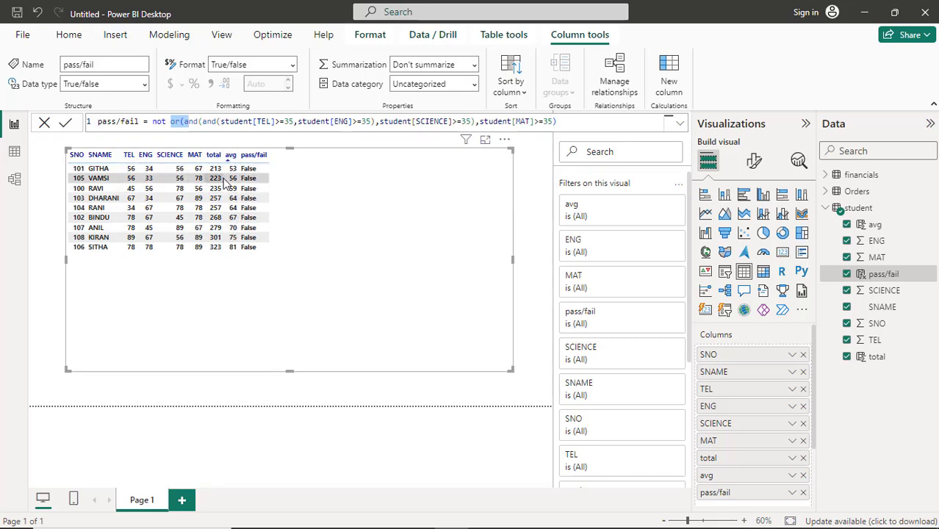
pyautogui.doubleClick(165, 123)
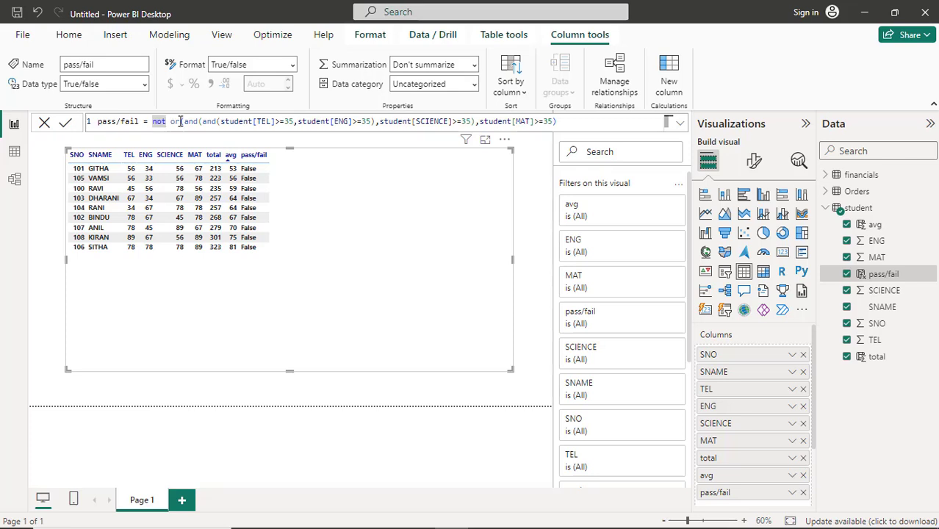
pyautogui.moveTo(180, 122); pyautogui.dragTo(153, 124)
pyautogui.write('and')
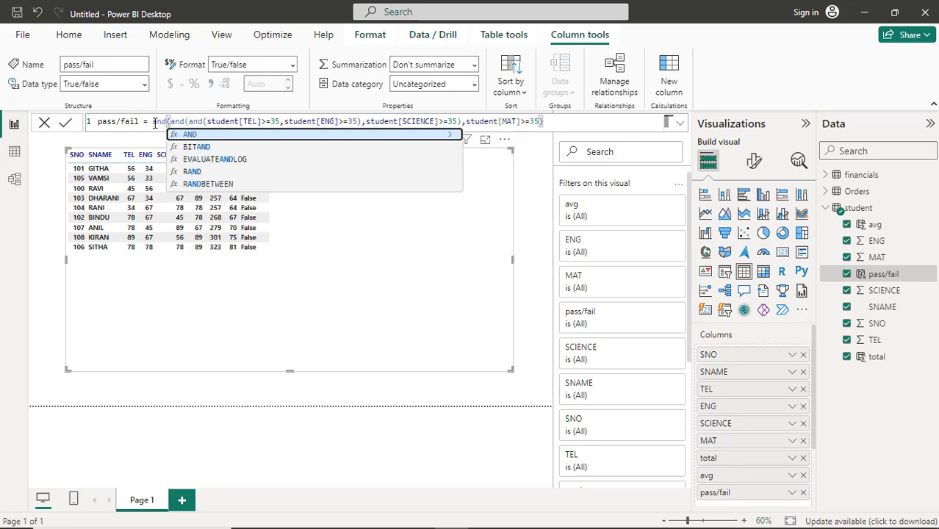
pyautogui.press('Escape')
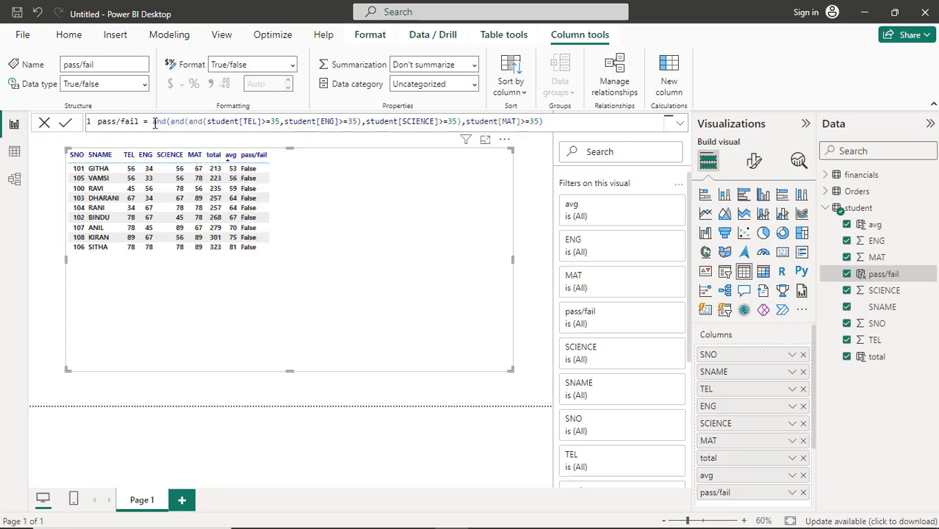
pyautogui.press('Return')
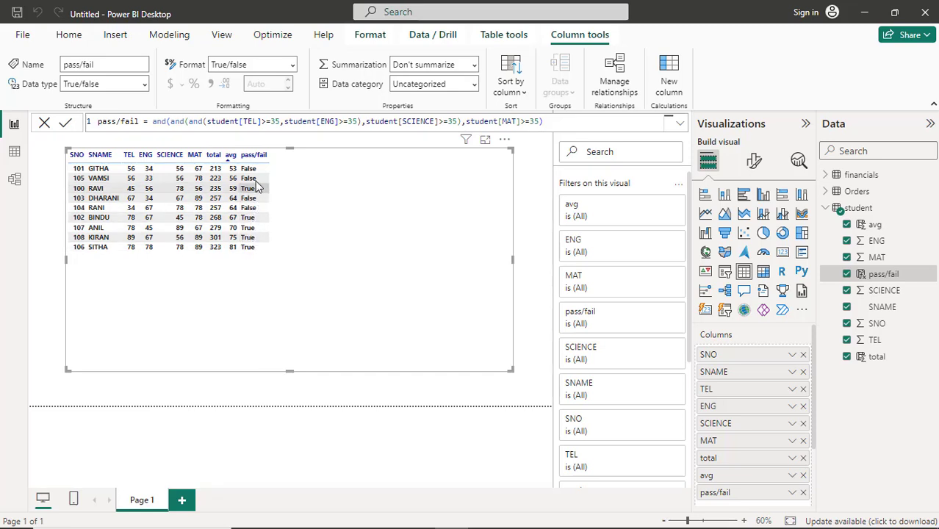
# Step: Negate the pass/fail formula by inserting not before the outermost and function, and commit it
pyautogui.click(152, 121)
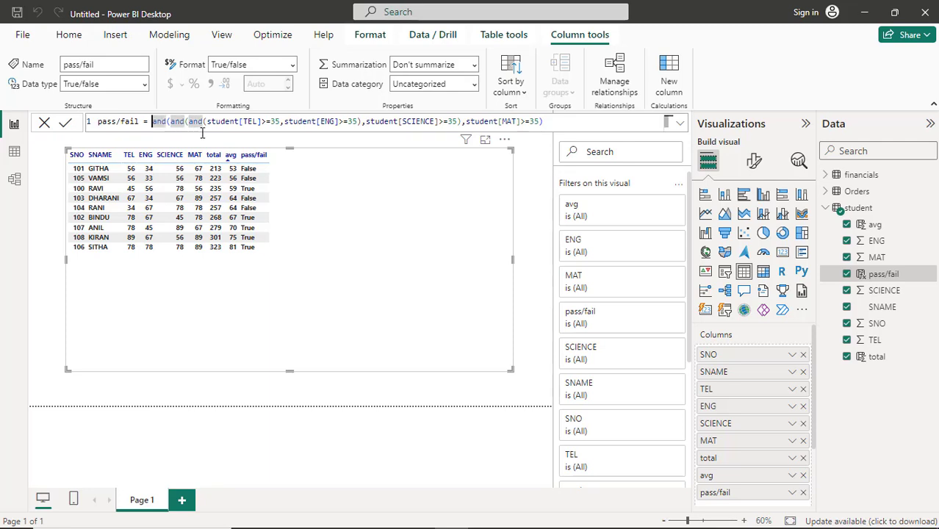
pyautogui.write('not')
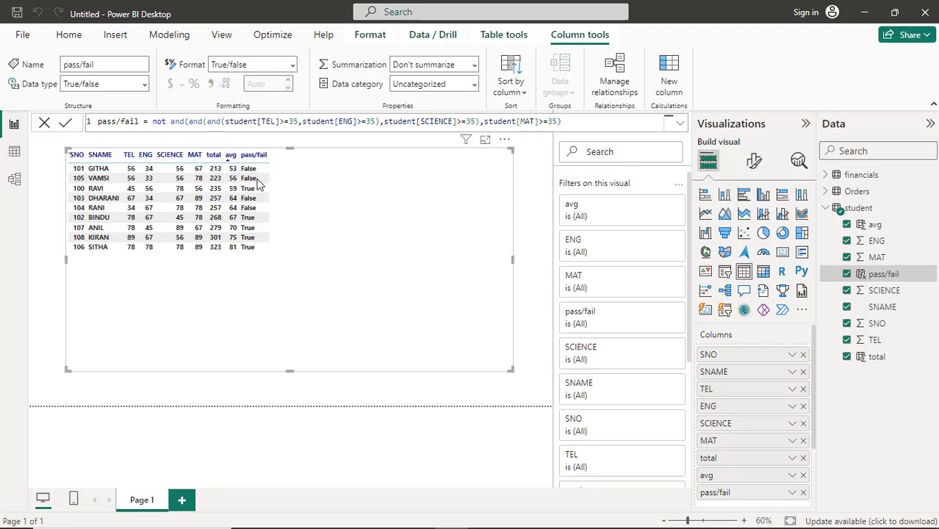
pyautogui.press('Return')
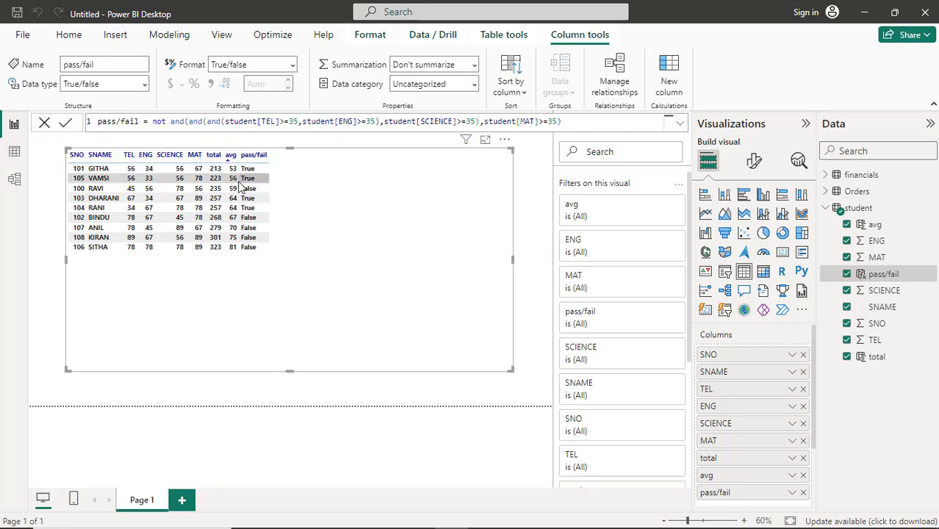
# Step: Review the IF function's description on the Logical functions slide in the PowerPoint slide show, and return to Power BI Desktop
pyautogui.hotkey('alt', 'Tab')
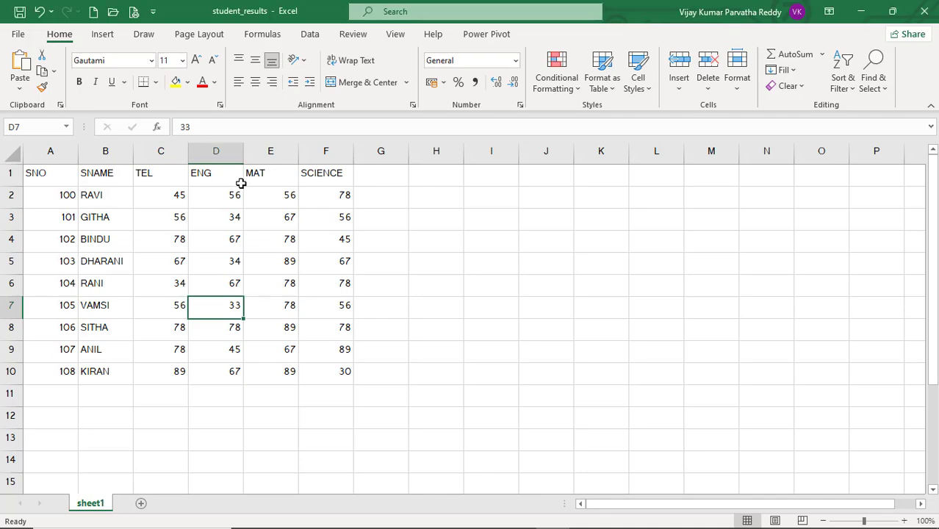
pyautogui.hotkey('alt', 'Tab')
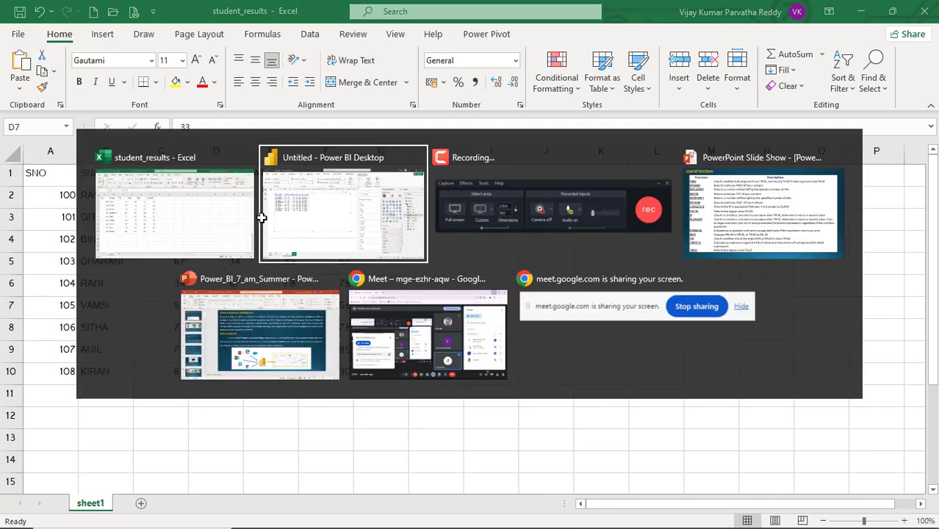
pyautogui.press('Tab')
pyautogui.press('Tab')
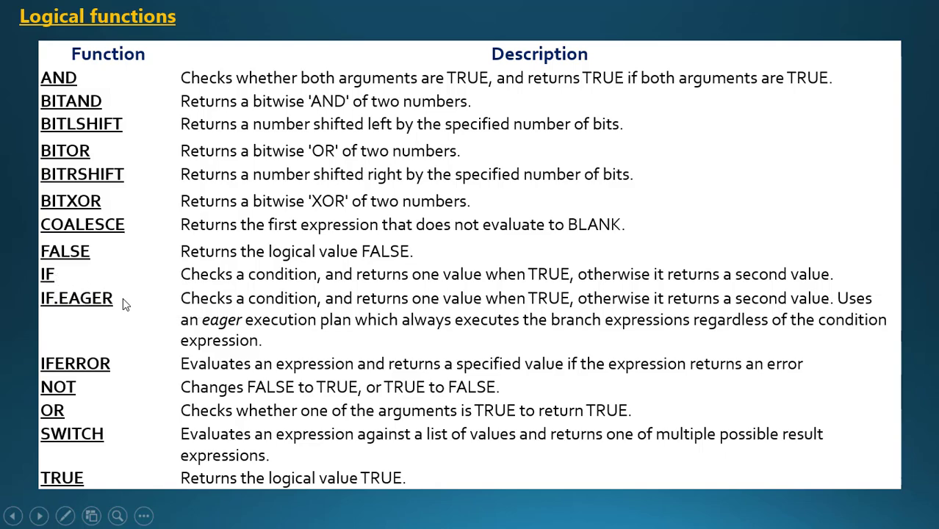
pyautogui.hotkey('alt', 'Tab')
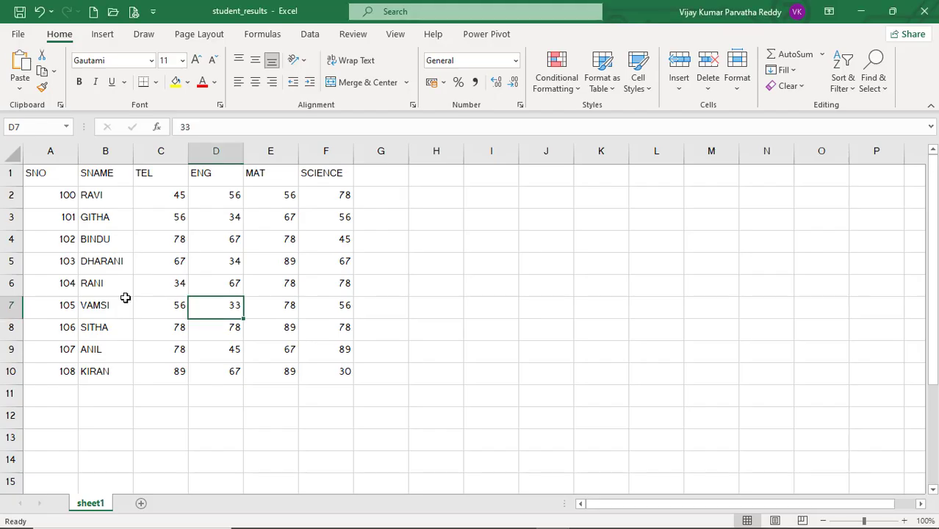
pyautogui.hotkey('alt', 'Tab')
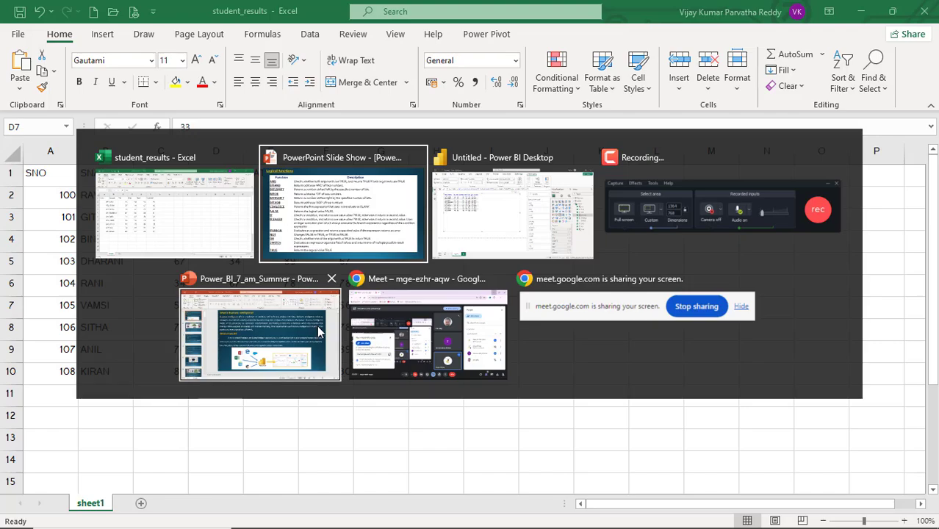
pyautogui.hotkey('alt', 'Tab')
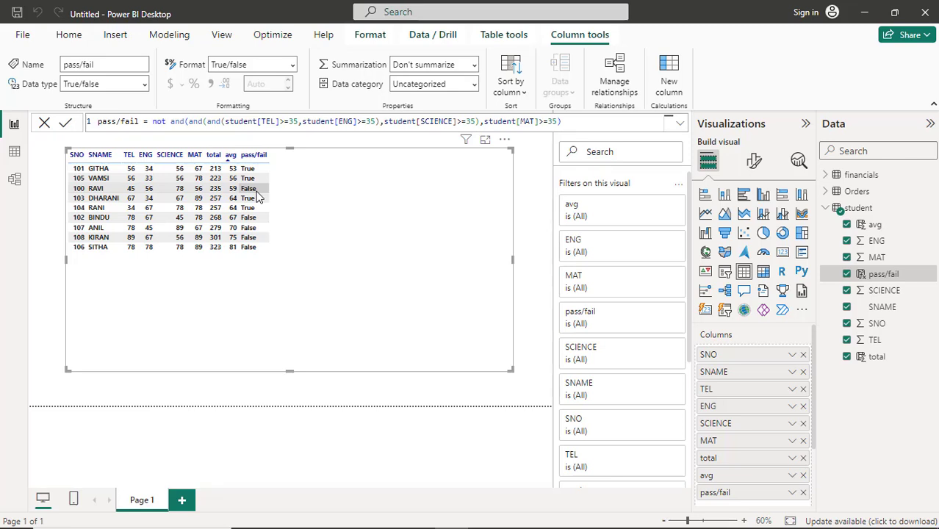
# Step: Clear the pass/fail expression after the equals sign and begin an IF function in its place
pyautogui.doubleClick(155, 122)
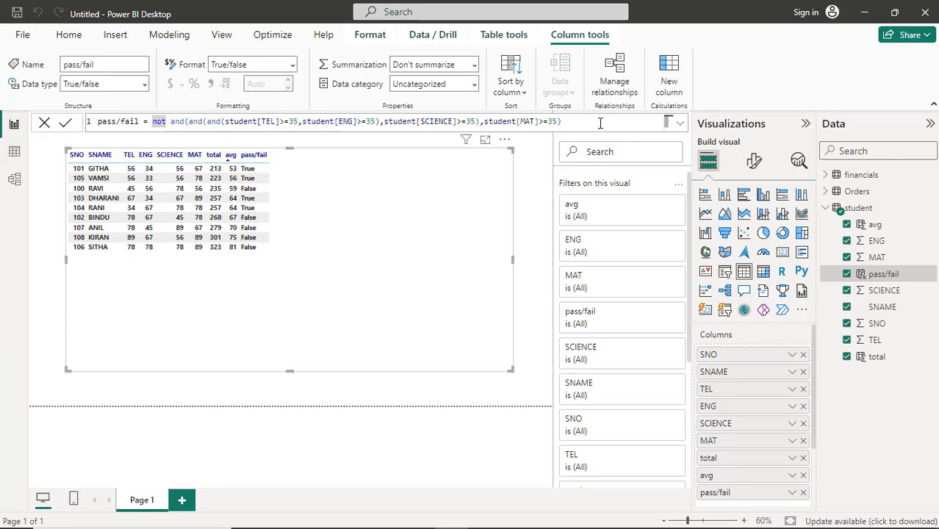
pyautogui.moveTo(601, 123); pyautogui.dragTo(152, 123)
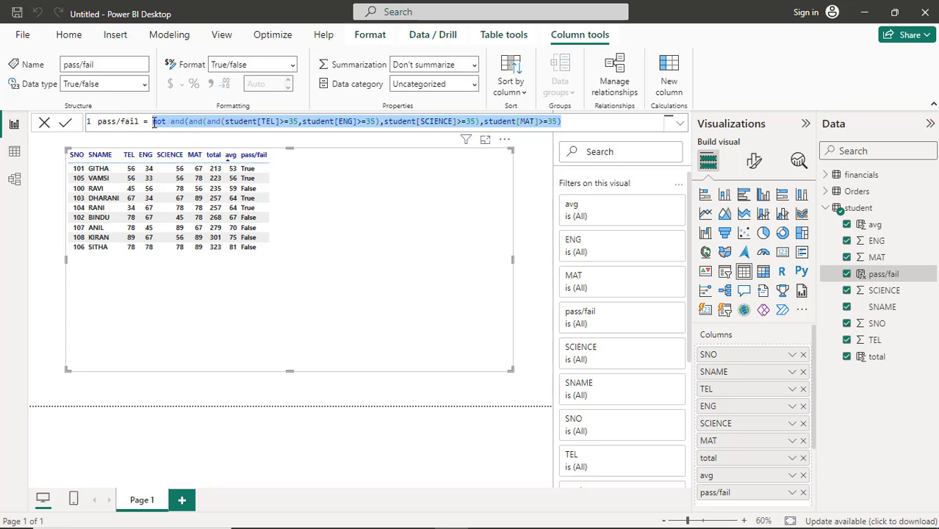
pyautogui.press('BackSpace')
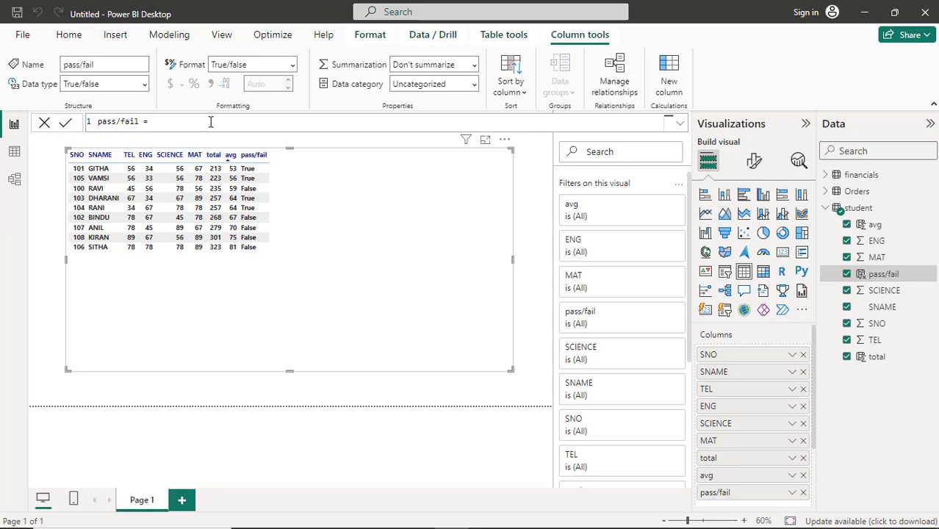
pyautogui.write('IF(')
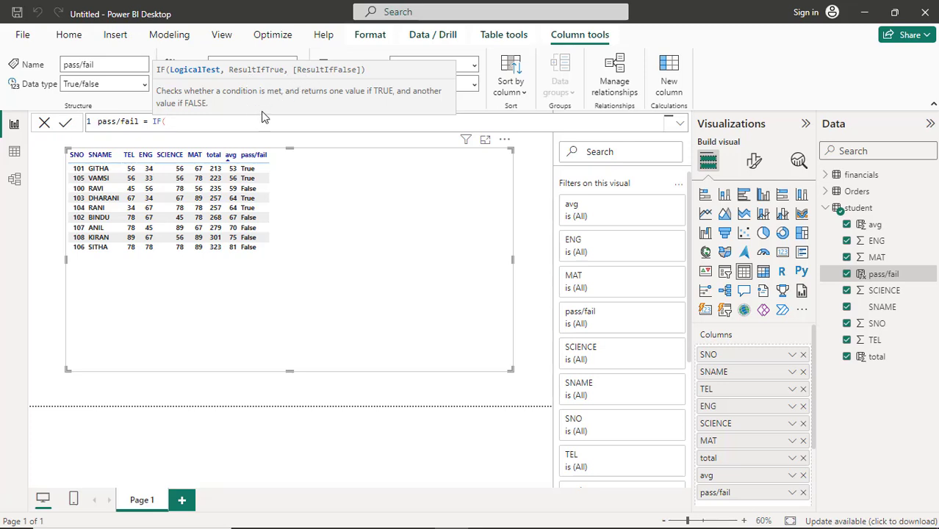
# Step: Complete the pass/fail IF function with the condition student[TEL]>=35 and the results "PASS" and "FAIL", and commit the formula
pyautogui.write('s')
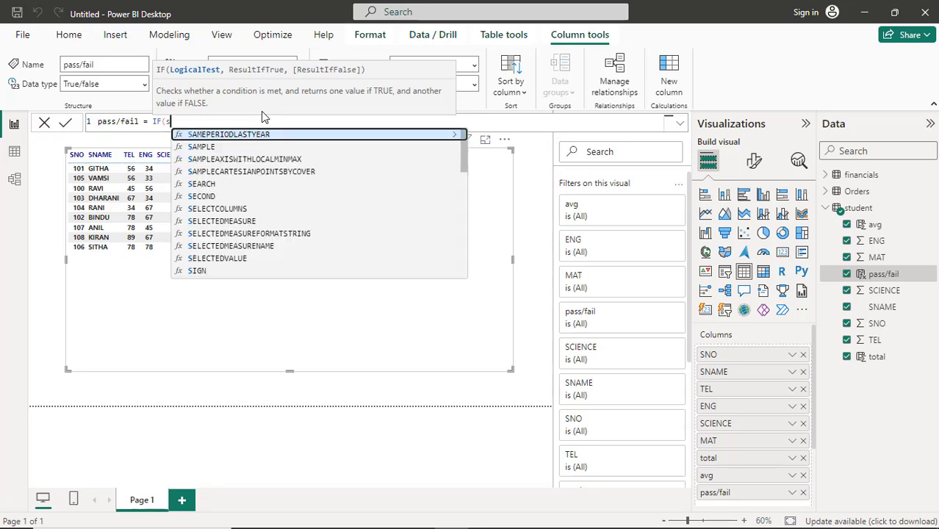
pyautogui.write('tu')
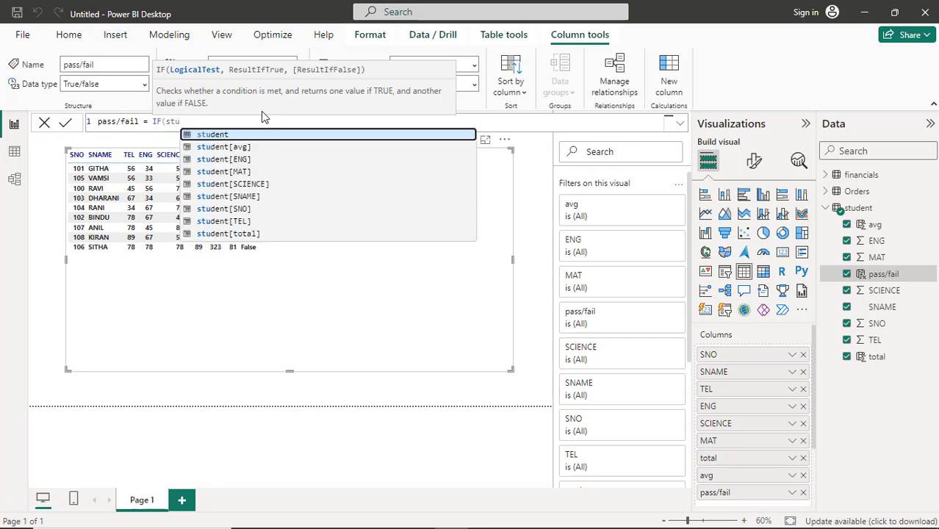
pyautogui.press('Down')
pyautogui.press('Down')
pyautogui.press('Down')
pyautogui.press('Down')
pyautogui.press('Down')
pyautogui.press('Down')
pyautogui.press('Down')
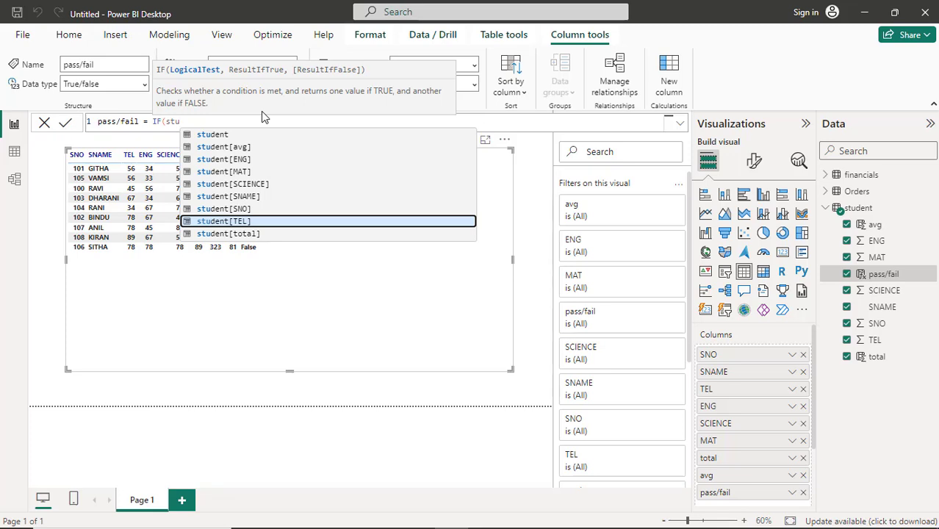
pyautogui.press('Tab')
pyautogui.write('>')
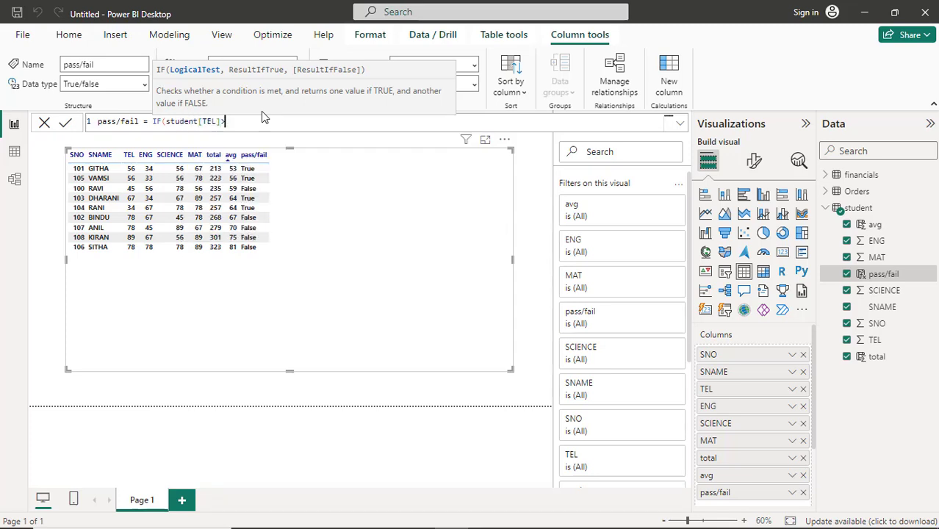
pyautogui.write('=35,"PASS')
pyautogui.write('","FAIL")')
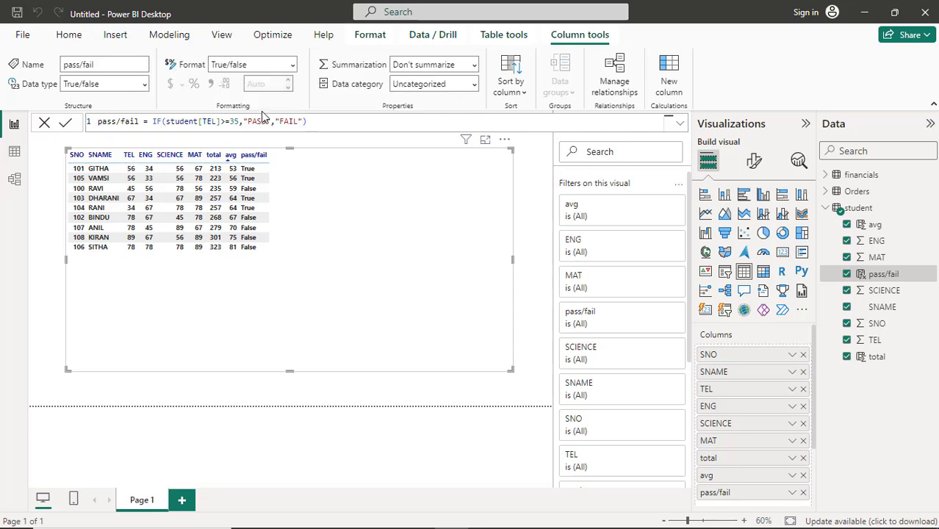
pyautogui.press('Return')
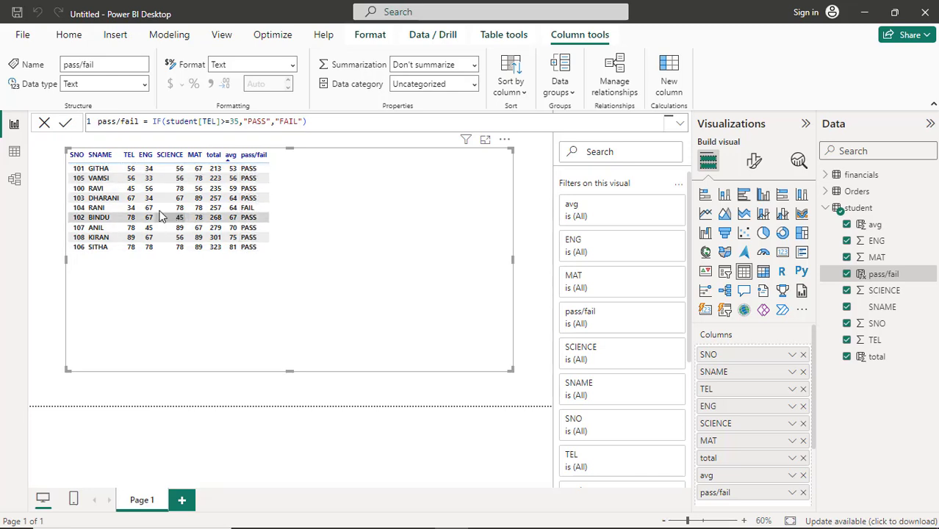
# Step: Compare the TEL marks with the pass/fail results in the table visual, and examine the IF formula's condition and result arguments
pyautogui.click(132, 208)
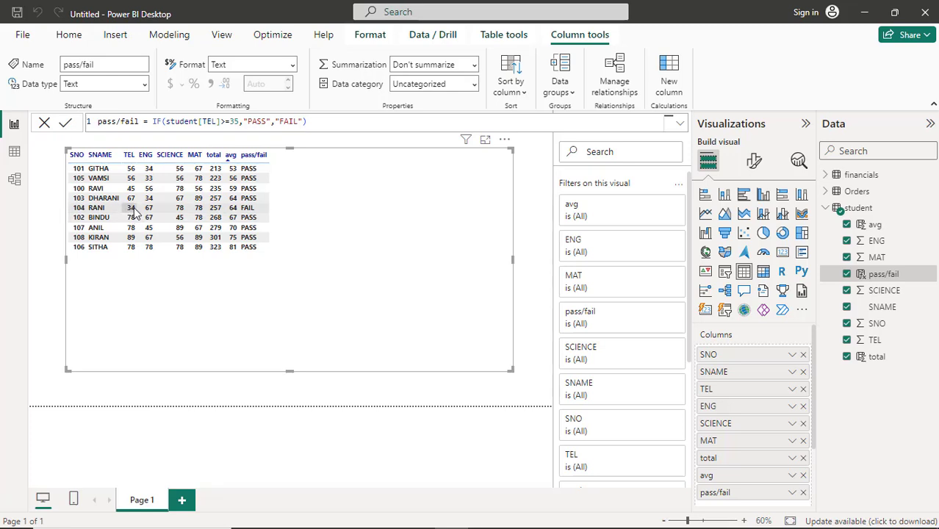
pyautogui.click(248, 210)
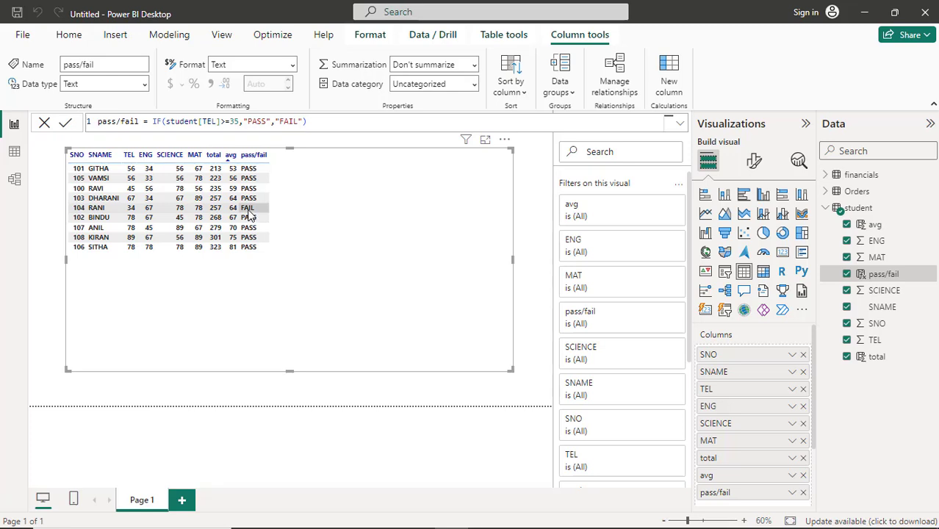
pyautogui.click(145, 182)
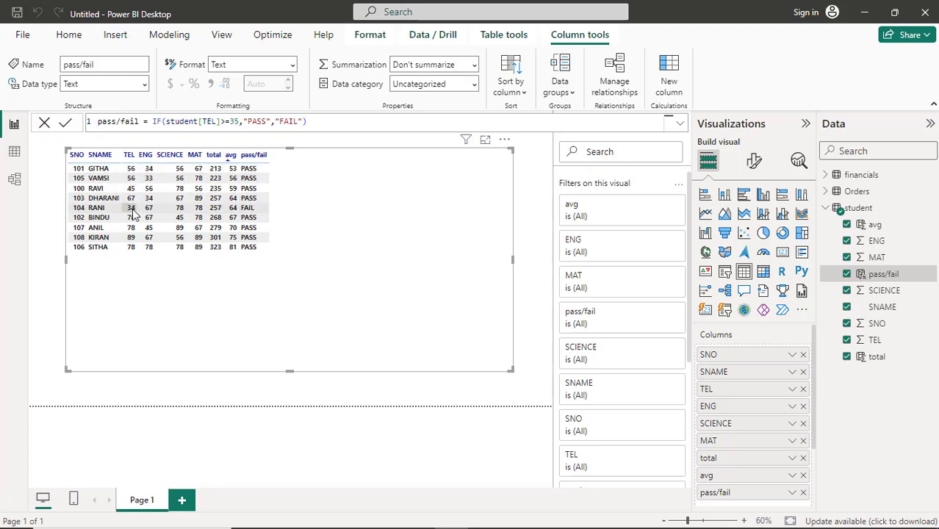
pyautogui.click(138, 252)
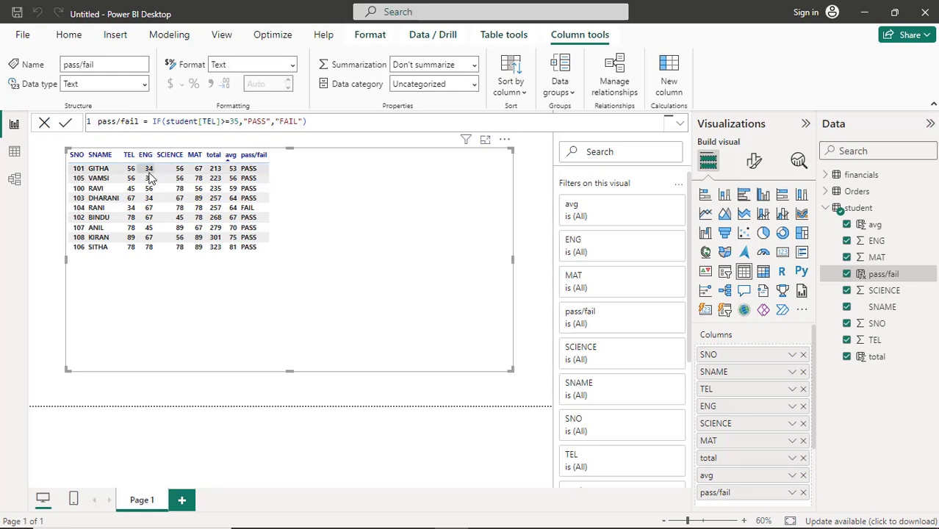
pyautogui.click(225, 123)
pyautogui.write('=')
pyautogui.click(174, 121)
pyautogui.moveTo(174, 121); pyautogui.dragTo(267, 122)
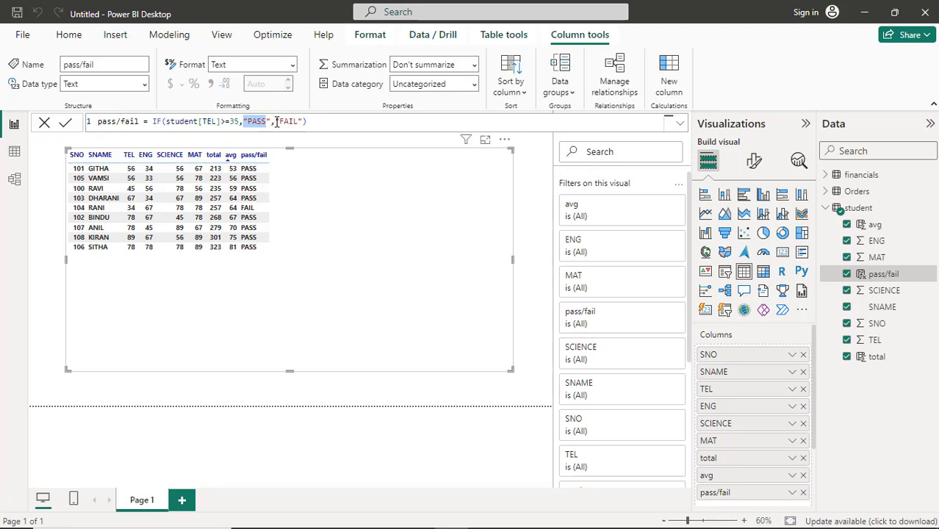
pyautogui.doubleClick(287, 122)
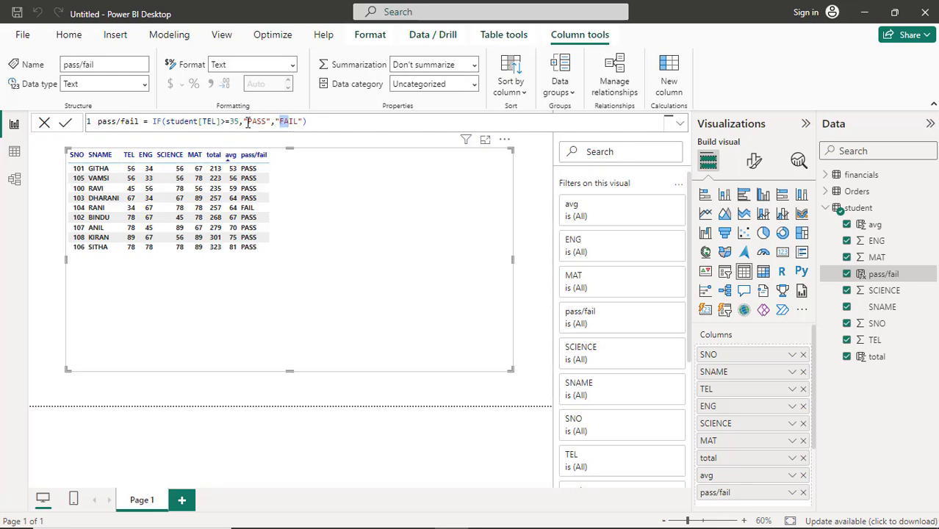
pyautogui.doubleClick(225, 122)
pyautogui.click(240, 122)
pyautogui.write(',')
# Step: Replace the "PASS" result in the pass/fail formula with a nested if function that references student[ENG]
pyautogui.moveTo(243, 122); pyautogui.dragTo(271, 121)
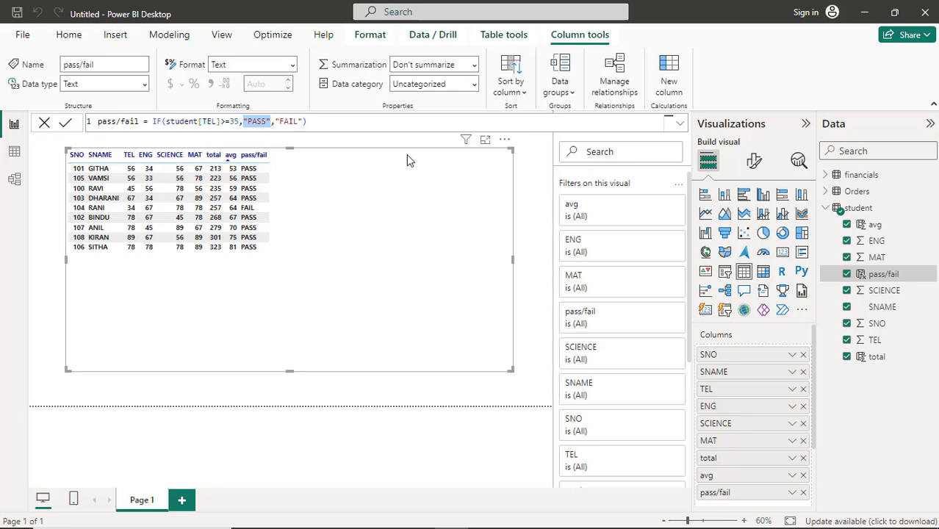
pyautogui.write('if')
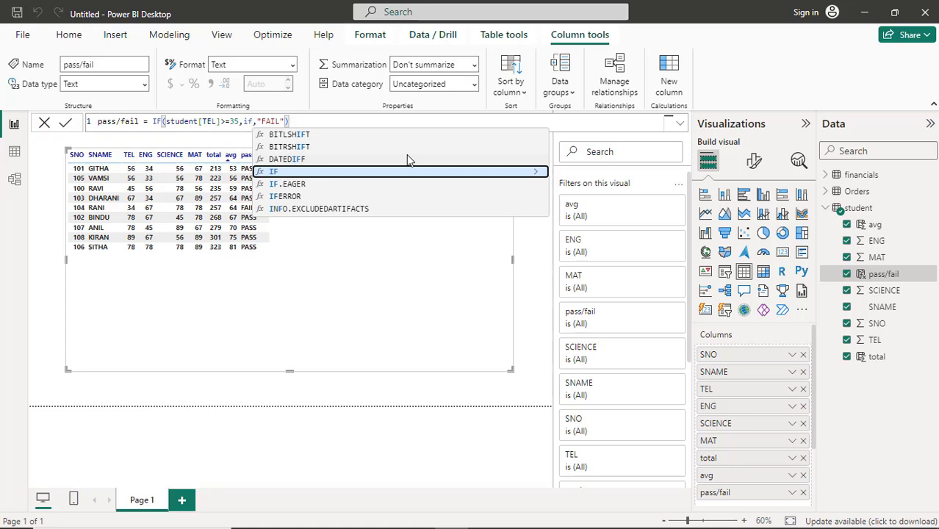
pyautogui.write('(')
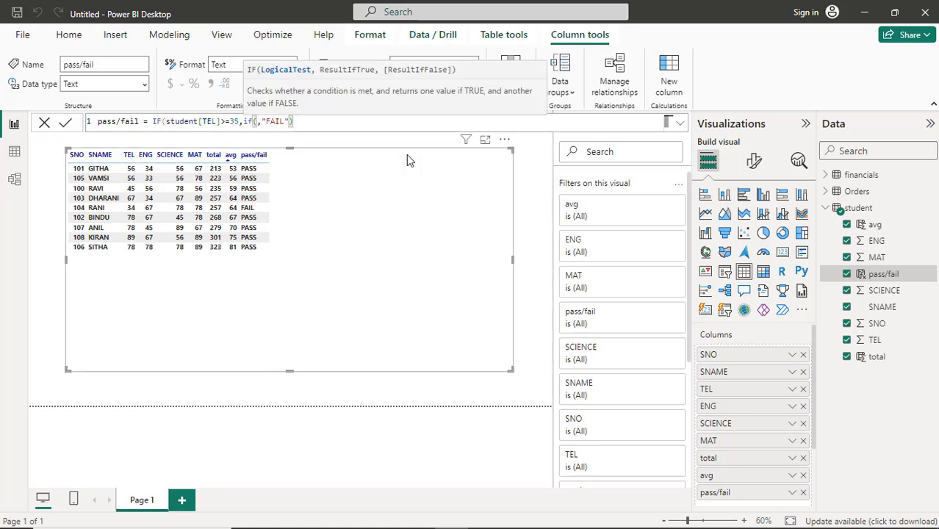
pyautogui.write('stu')
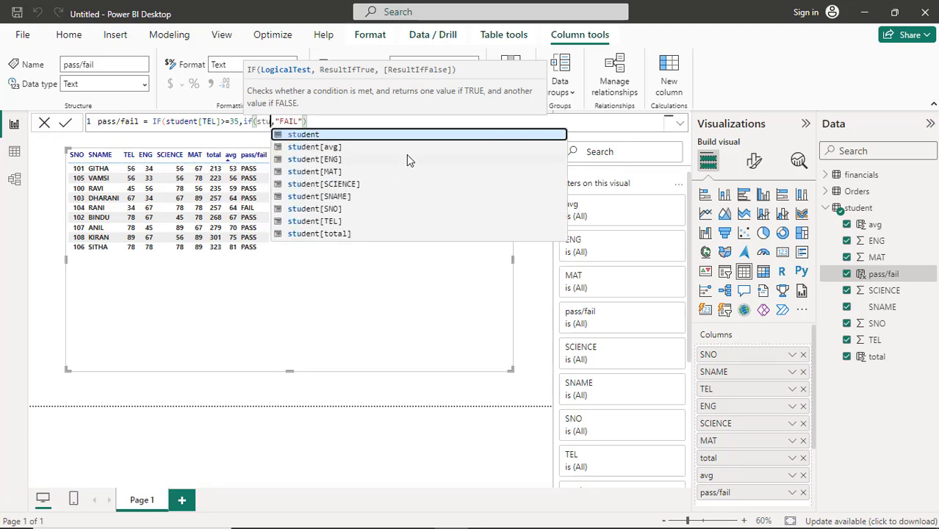
pyautogui.press('Down')
pyautogui.press('Down')
pyautogui.press('Tab')
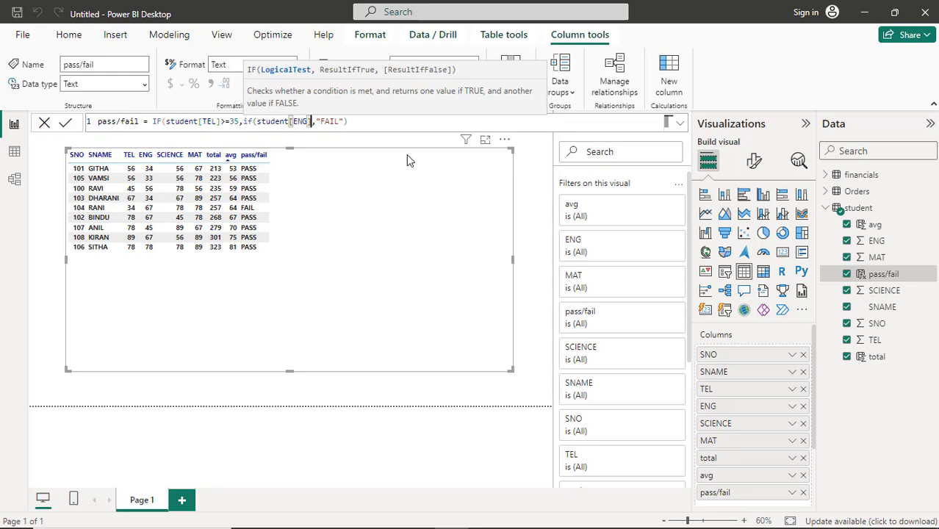
# Step: Add "PASS" and "FAIL" as the true and false results of the nested if on student[ENG]
pyautogui.write(',')
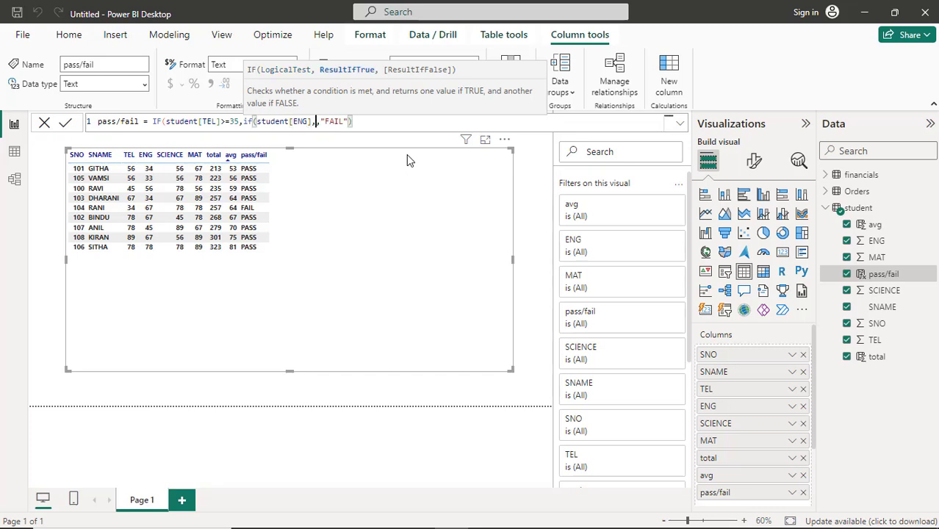
pyautogui.write('",')
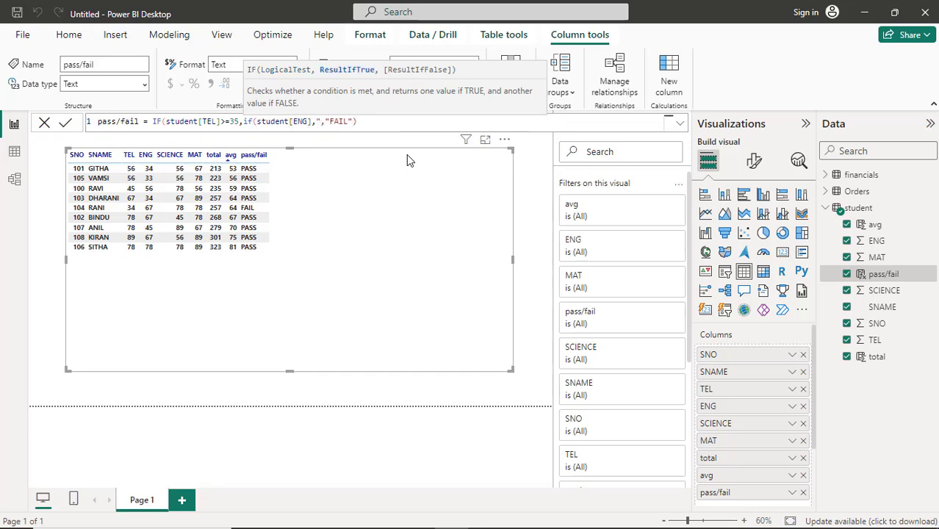
pyautogui.write('PASS"')
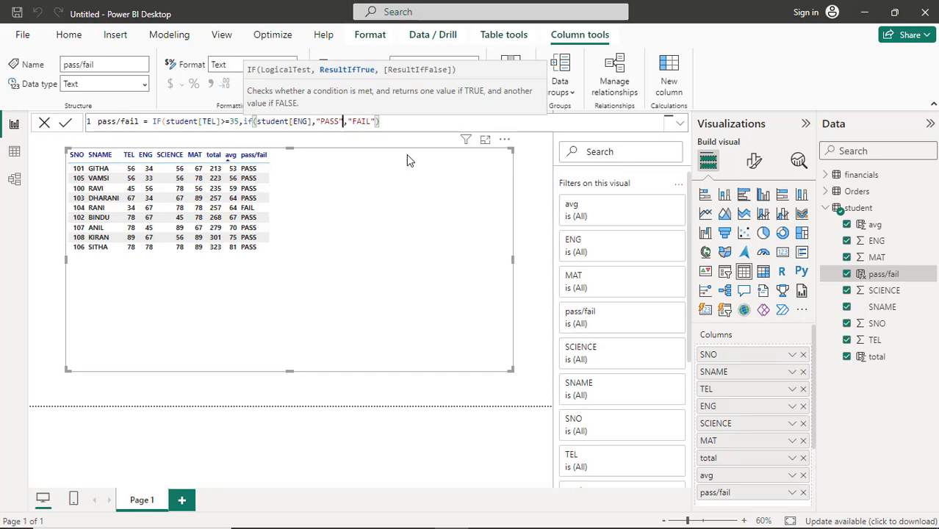
pyautogui.write(',')
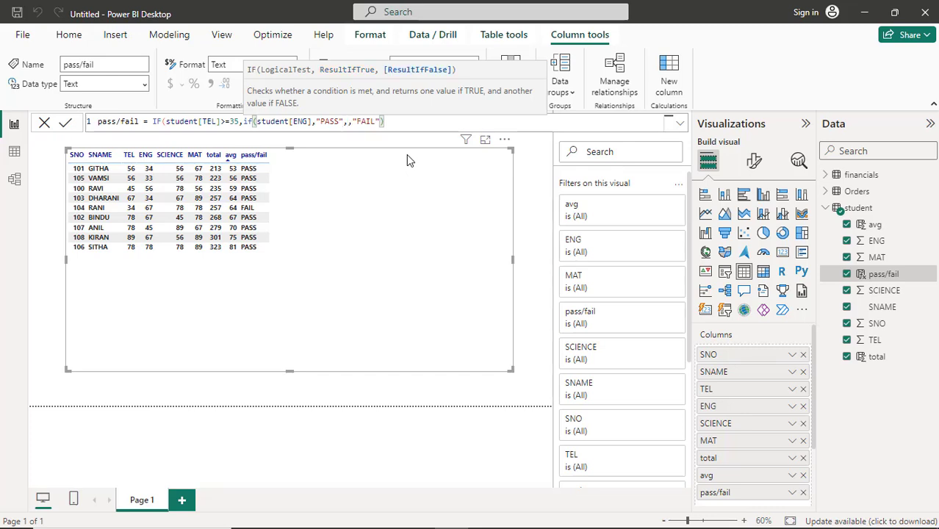
pyautogui.write('",fai')
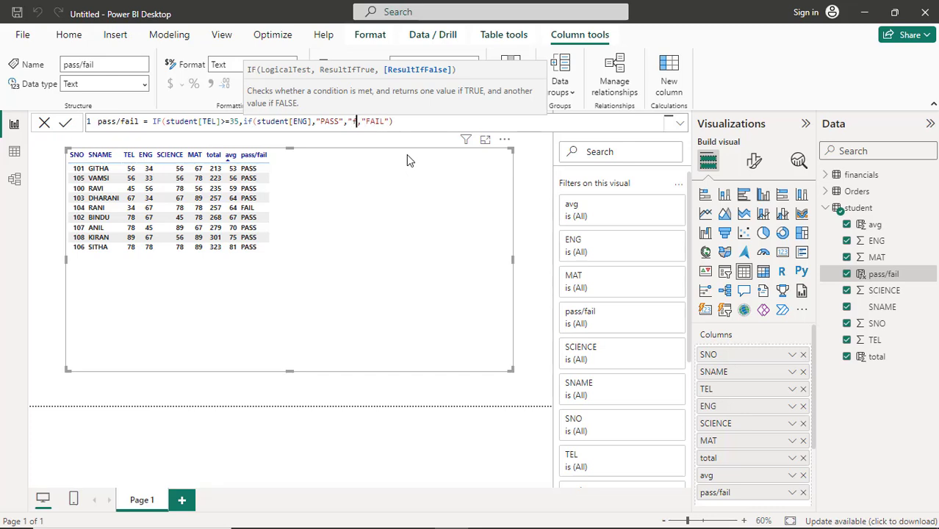
pyautogui.press('BackSpace')
pyautogui.press('BackSpace')
pyautogui.press('BackSpace')
pyautogui.write('FAIL"')
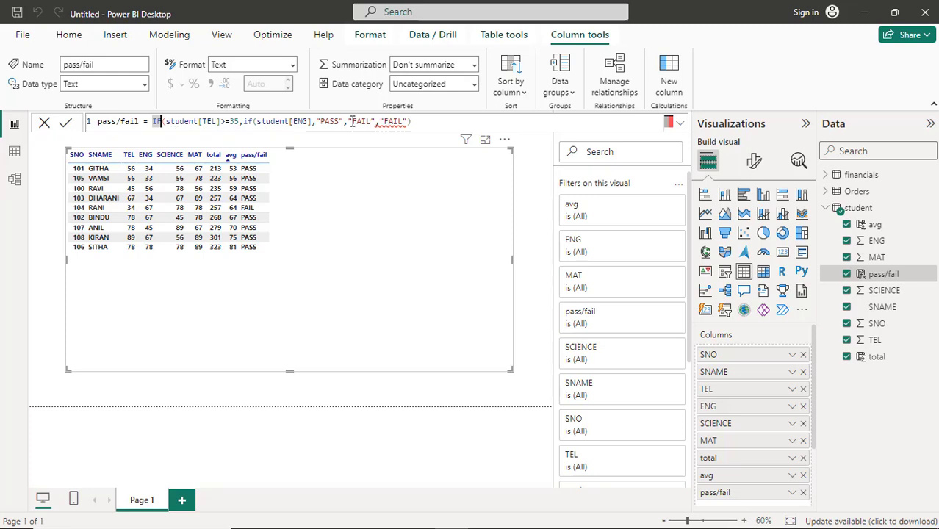
# Step: Try adding an extra closing parenthesis at the end of the pass/fail formula, and remove it
pyautogui.click(417, 122)
pyautogui.write(')')
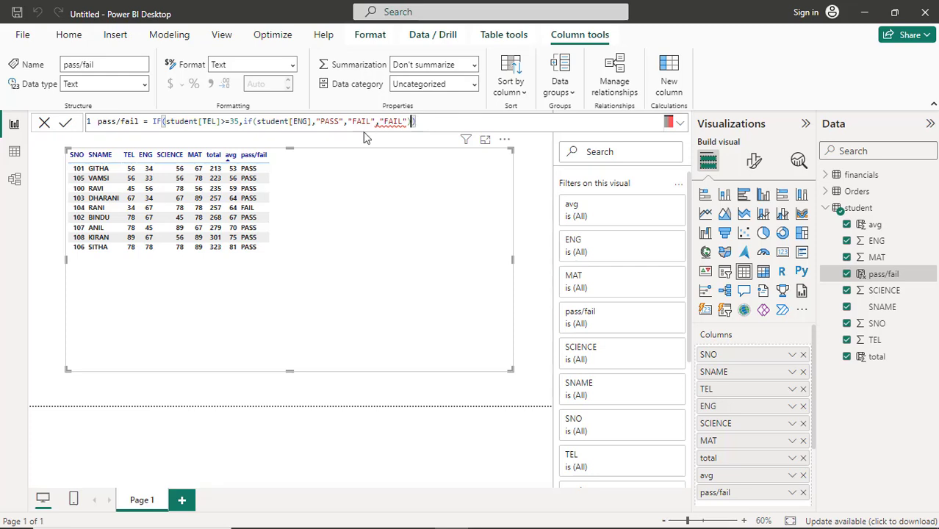
pyautogui.write(')')
pyautogui.press('Left')
pyautogui.press('Delete')
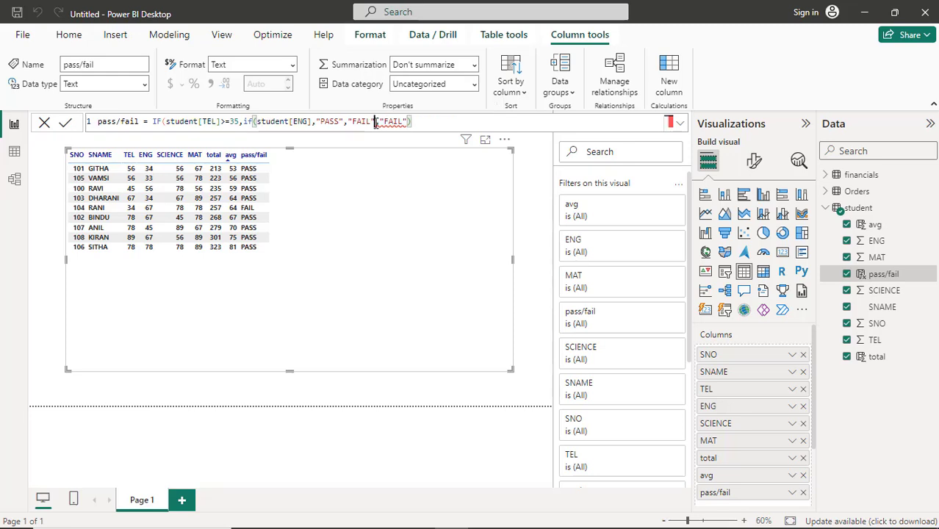
# Step: Complete the nested if's condition as student[ENG]>=35, close it with a parenthesis after its "FAIL" result, and apply the pass/fail formula
pyautogui.moveTo(294, 121); pyautogui.dragTo(265, 122)
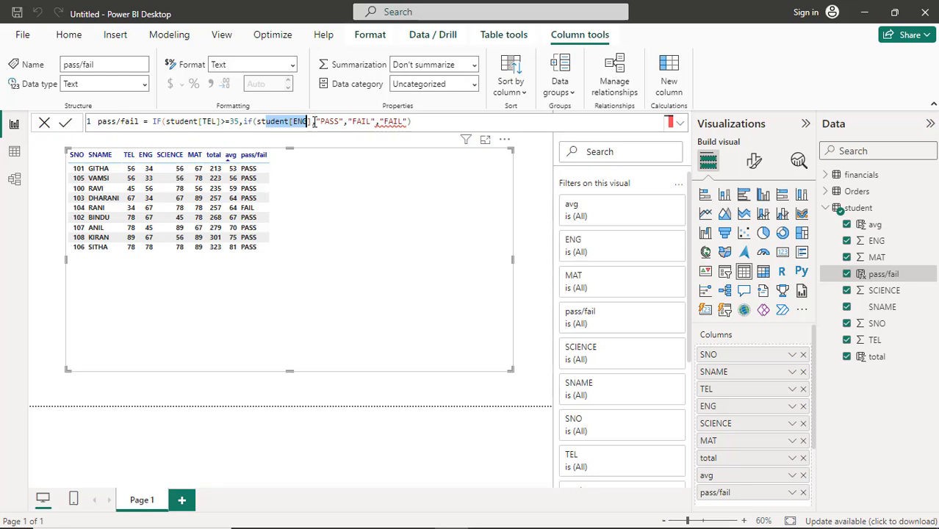
pyautogui.click(312, 122)
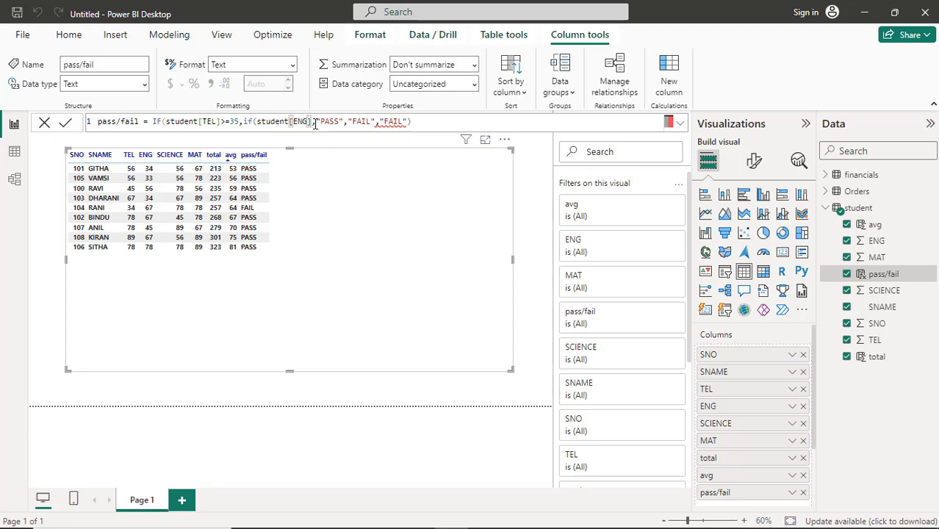
pyautogui.write('>=')
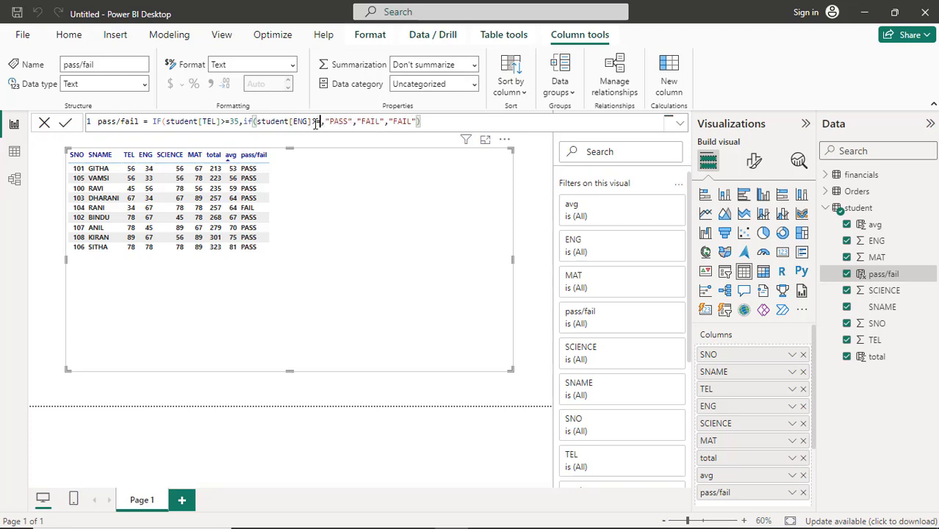
pyautogui.write('35')
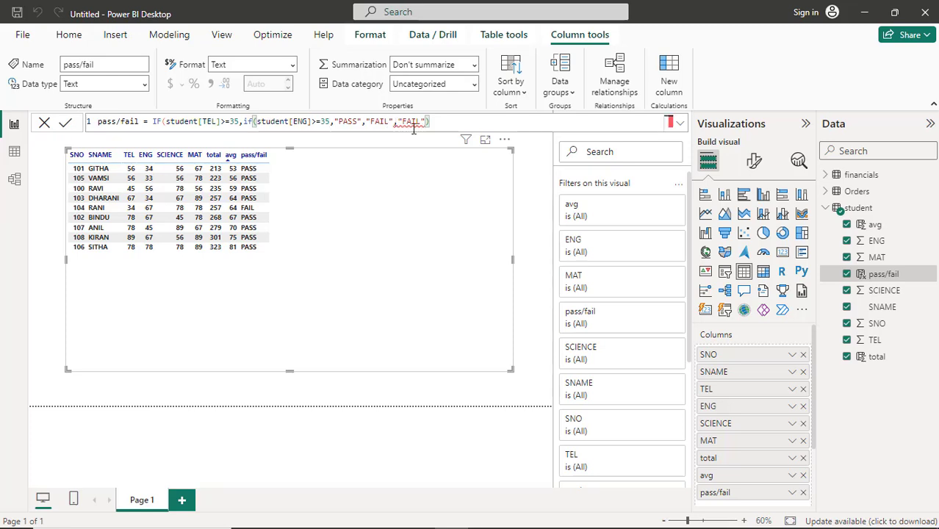
pyautogui.write(')')
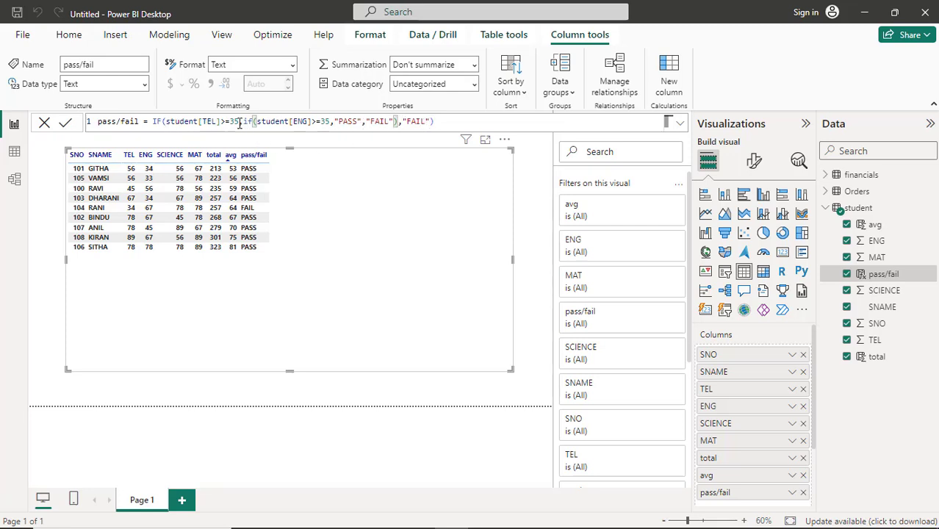
pyautogui.moveTo(244, 122); pyautogui.dragTo(400, 123)
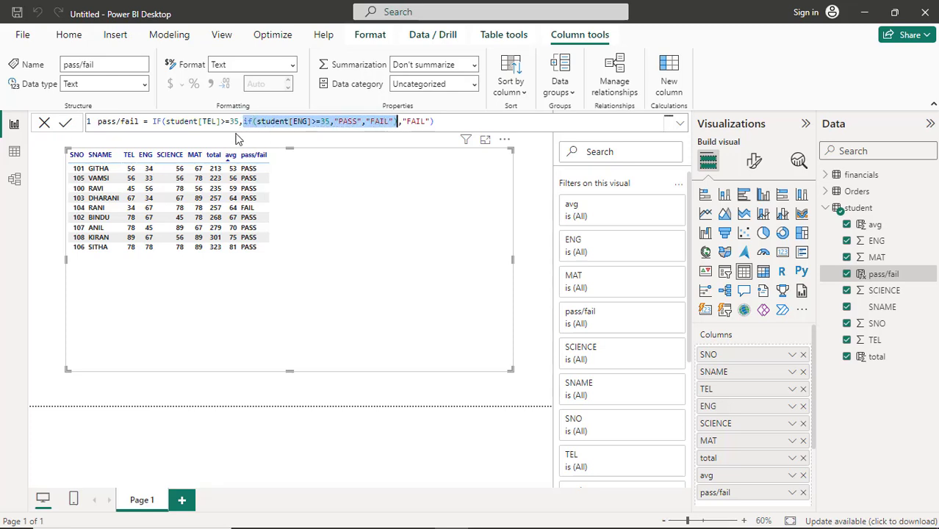
pyautogui.click(447, 123)
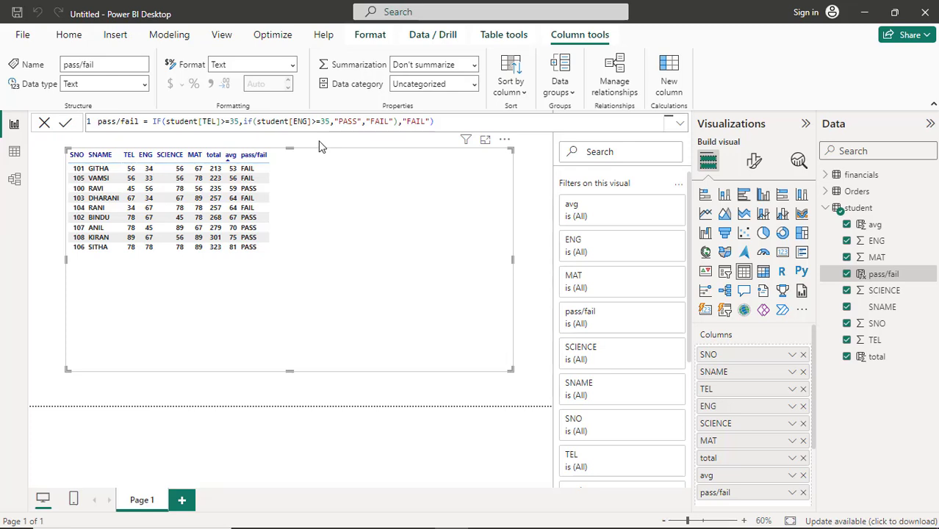
# Step: Replace the "PASS" result of the ENG condition with another nested if function testing student[SCIENCE]>=35
pyautogui.click(212, 122)
pyautogui.click(293, 122)
pyautogui.click(335, 122)
pyautogui.moveTo(335, 122); pyautogui.dragTo(361, 123)
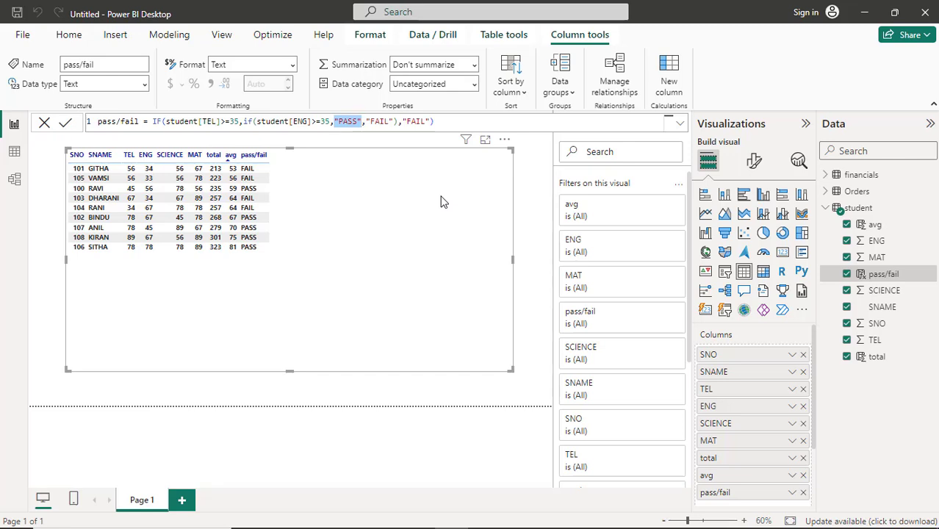
pyautogui.write('if')
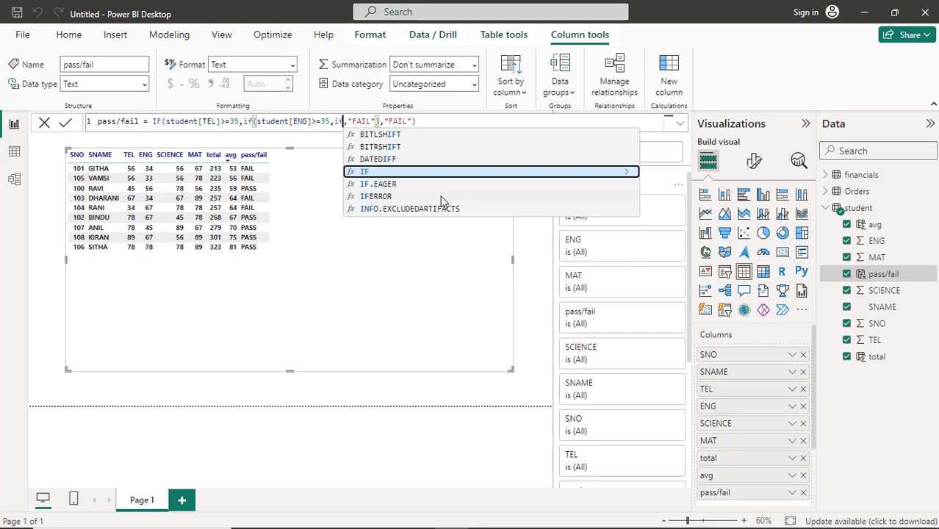
pyautogui.write('(')
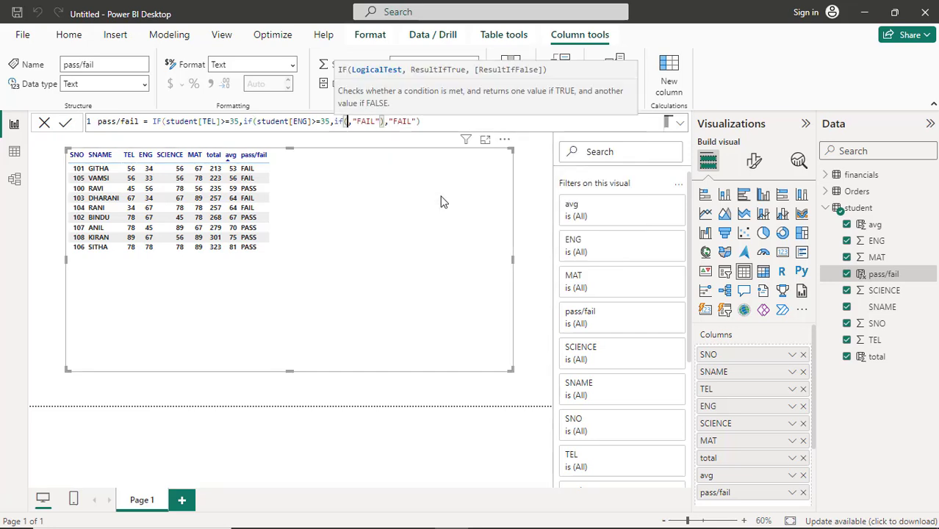
pyautogui.write('stu')
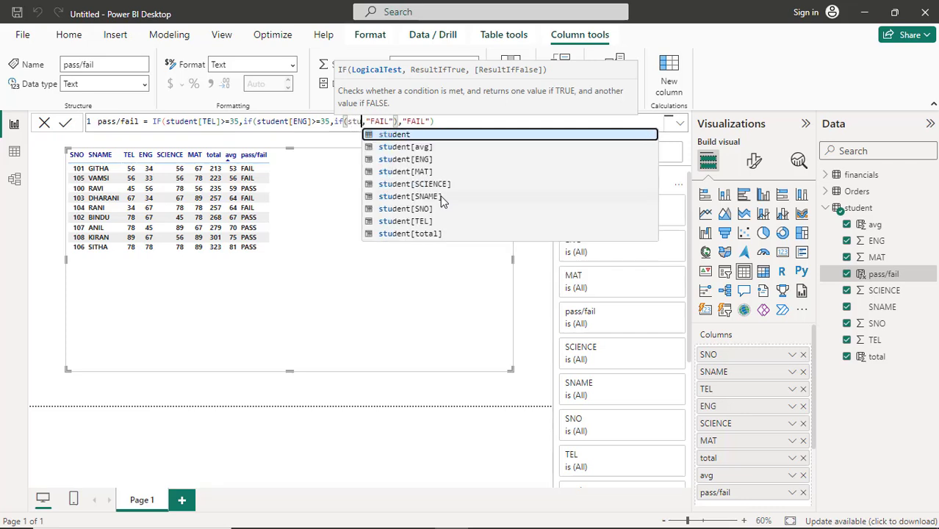
pyautogui.press('Down')
pyautogui.press('Down')
pyautogui.press('Down')
pyautogui.press('Down')
pyautogui.press('Tab')
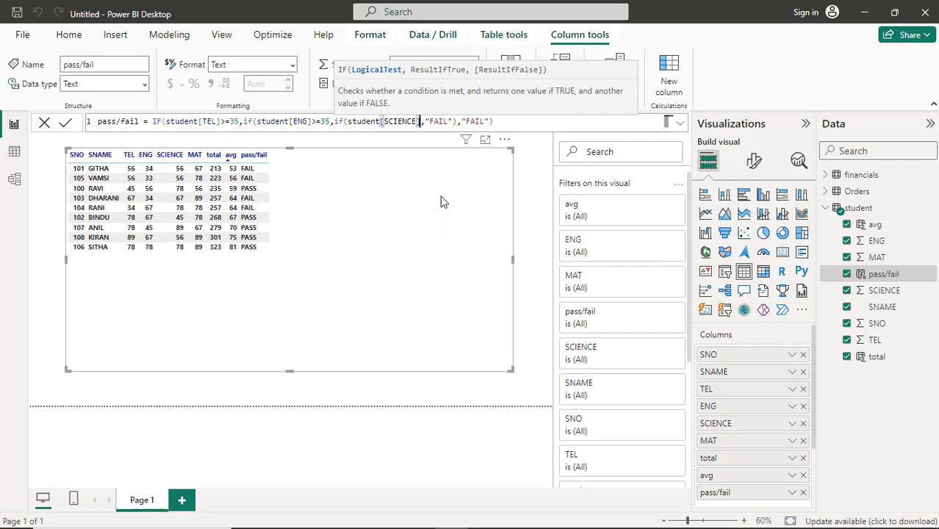
pyautogui.write('>=35')
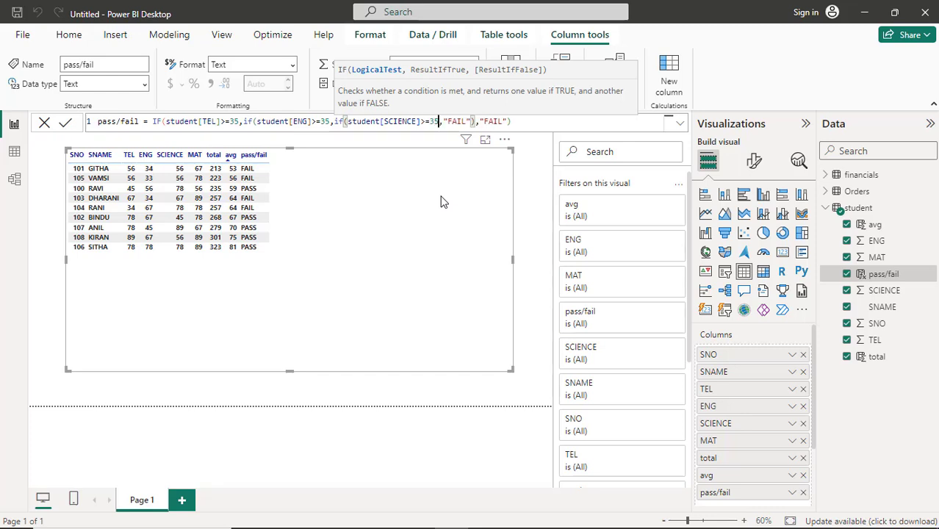
# Step: Add "PASS" and "FAIL" as the true and false results of the nested if on student[SCIENCE]
pyautogui.write(',"')
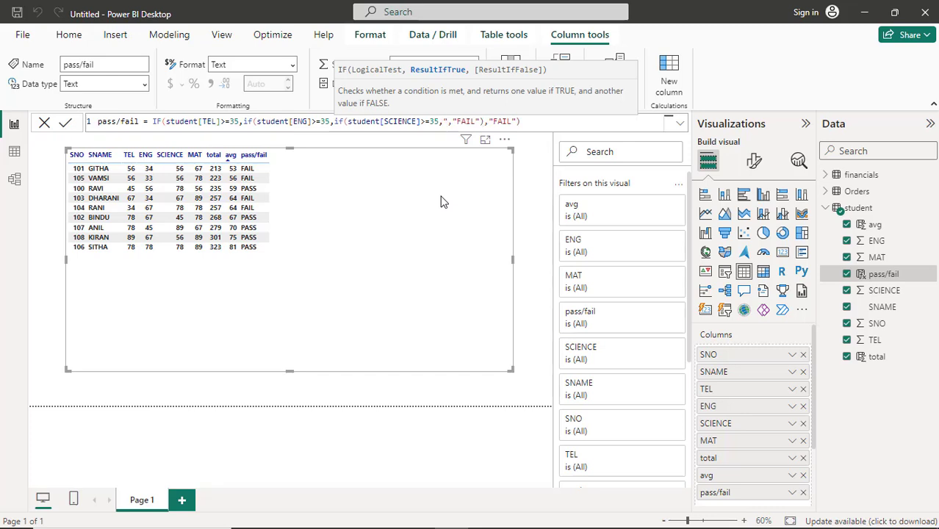
pyautogui.write('PASS')
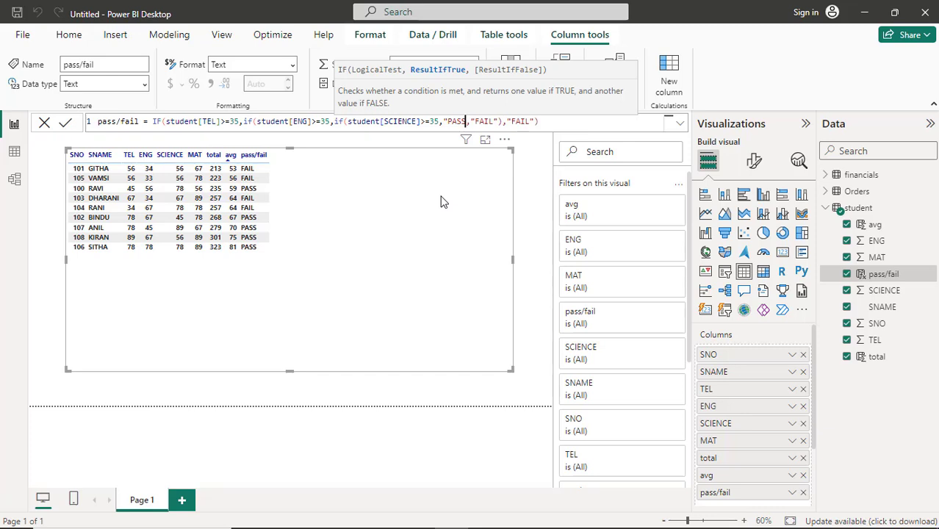
pyautogui.write('"')
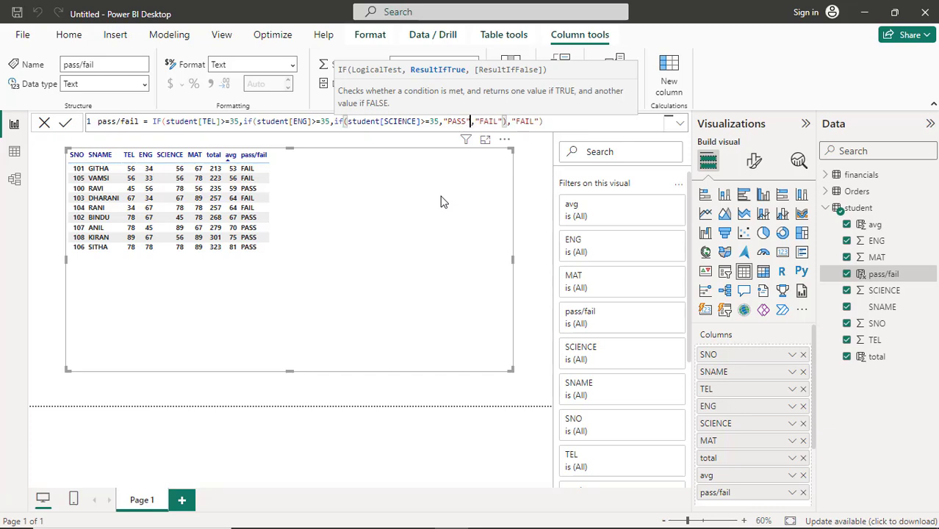
pyautogui.write(',')
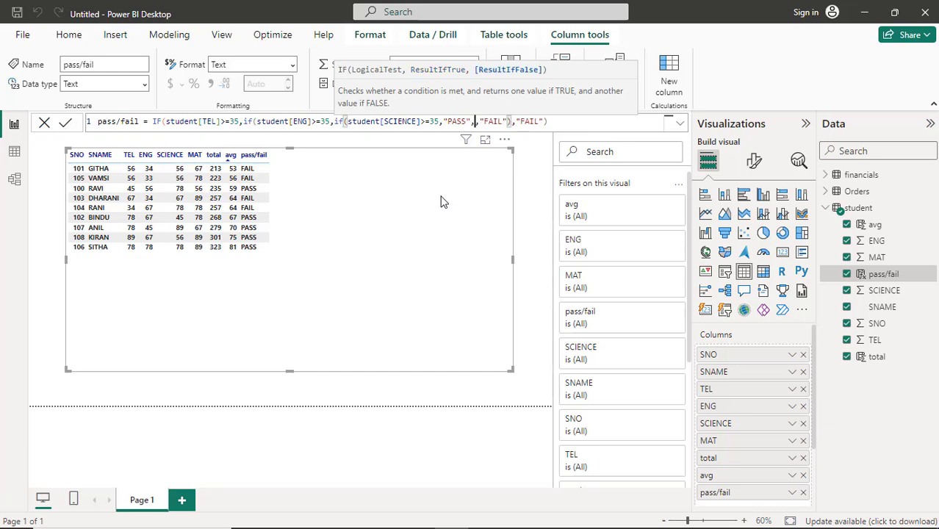
pyautogui.write('",')
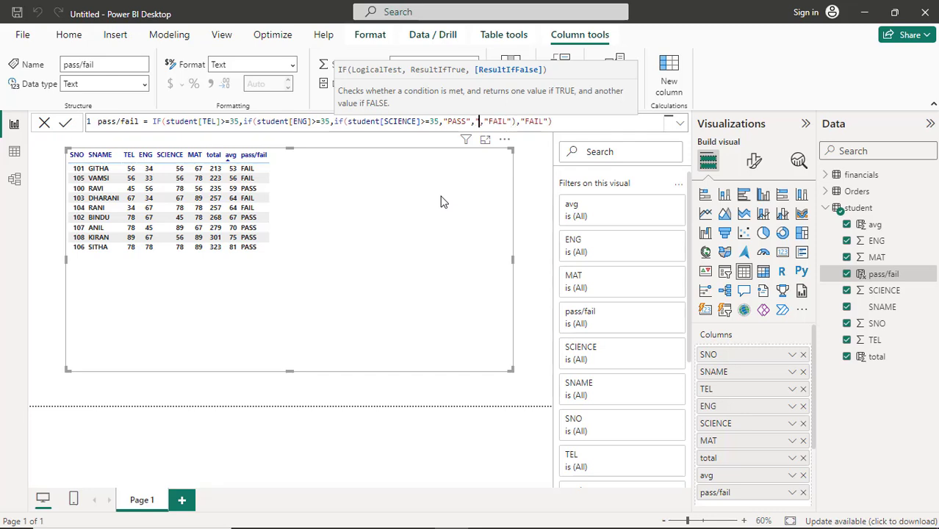
pyautogui.write('Fa')
pyautogui.press('BackSpace')
pyautogui.write('a')
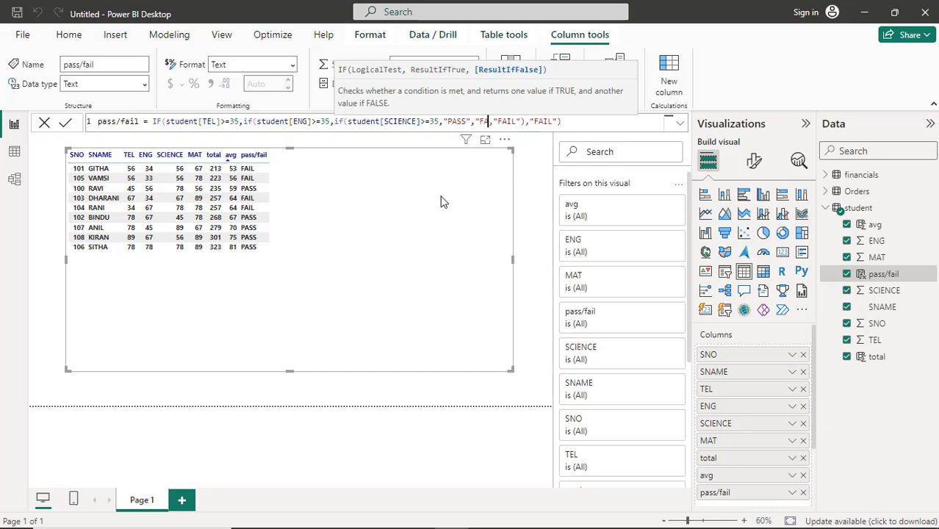
pyautogui.write('IL')
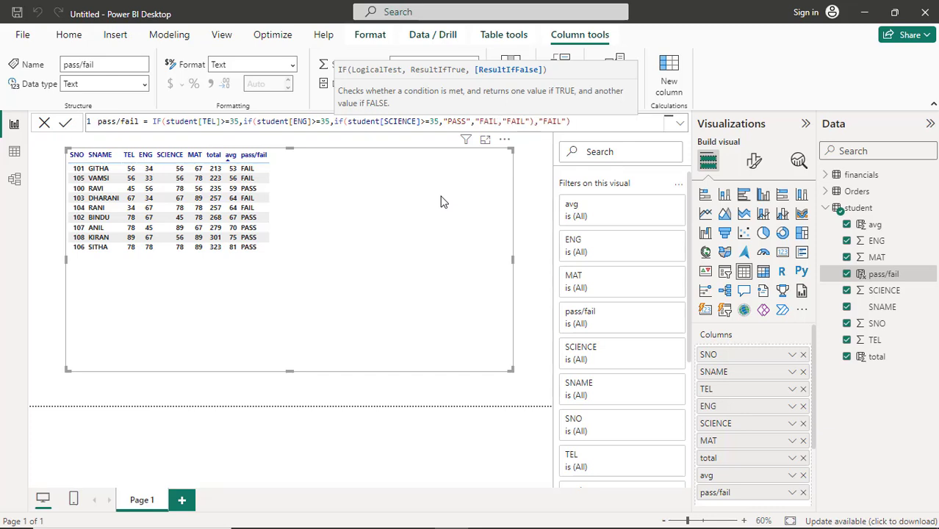
pyautogui.write('"')
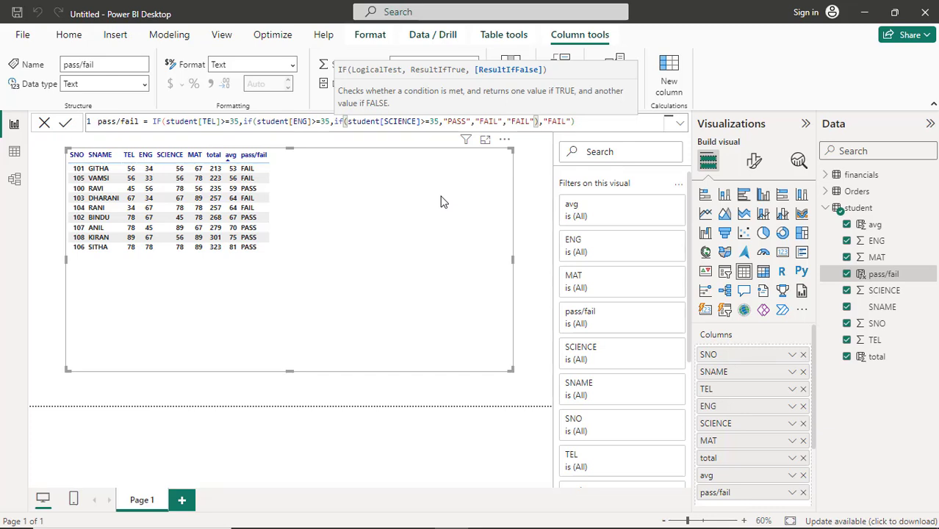
# Step: Close the SCIENCE if function with a parenthesis directly after its own "FAIL" result
pyautogui.press('Left')
pyautogui.press('Left')
pyautogui.press('Left')
pyautogui.press('Left')
pyautogui.press('Left')
pyautogui.press('Left')
pyautogui.press('Left')
pyautogui.write(')')
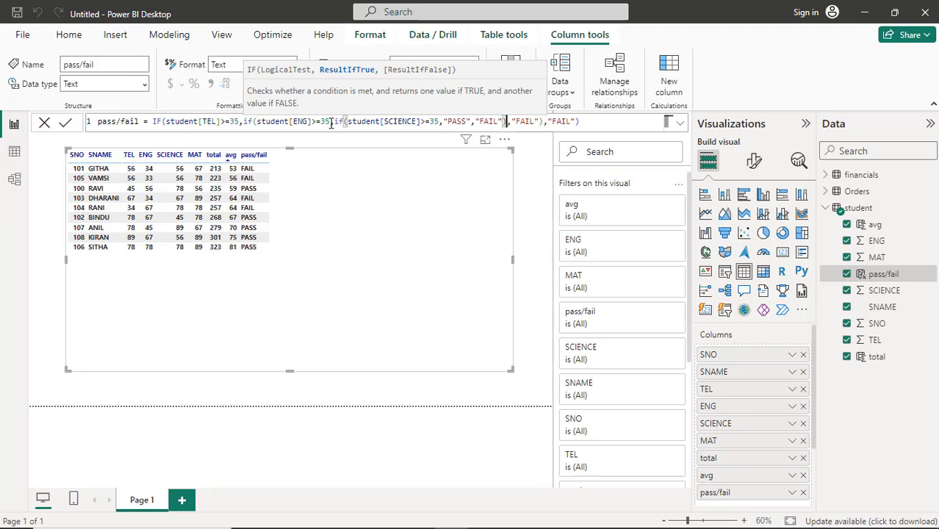
# Step: Check the matching opening and closing parentheses of the three if functions, and apply the pass/fail formula
pyautogui.click(253, 122)
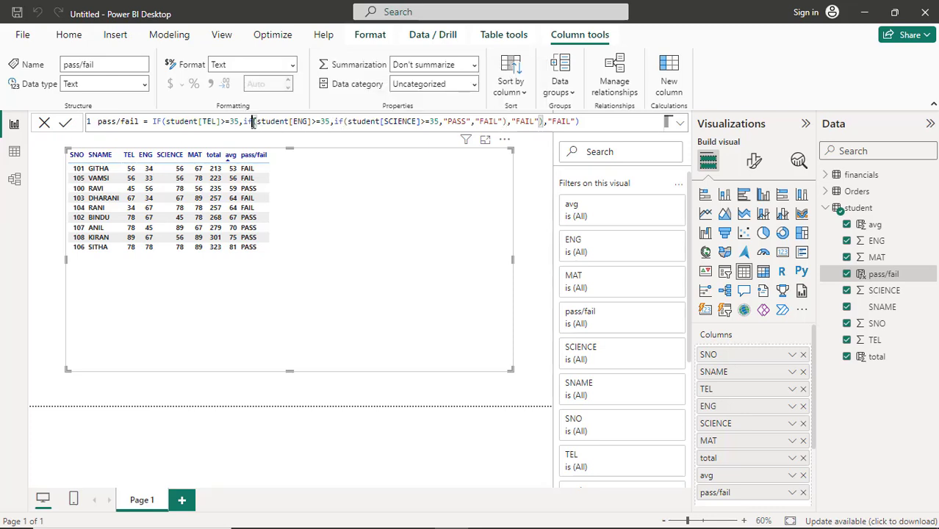
pyautogui.click(164, 121)
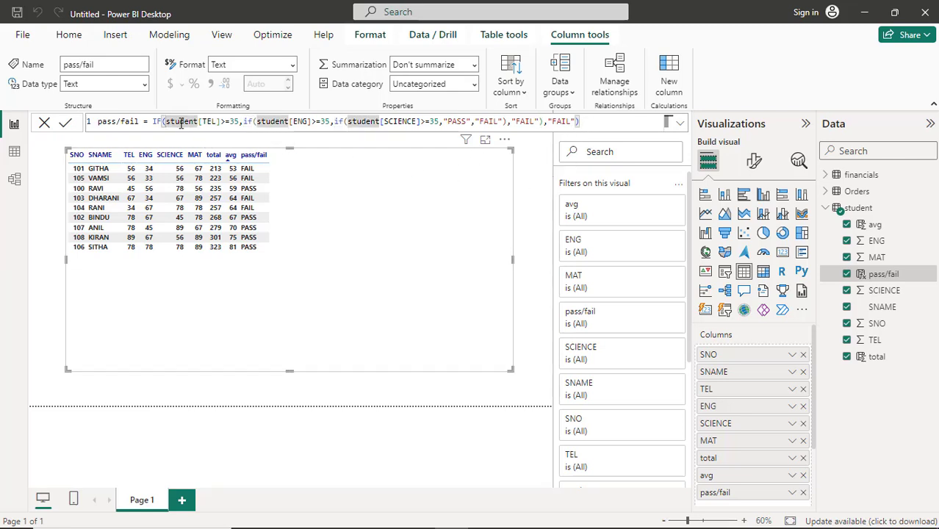
pyautogui.click(577, 123)
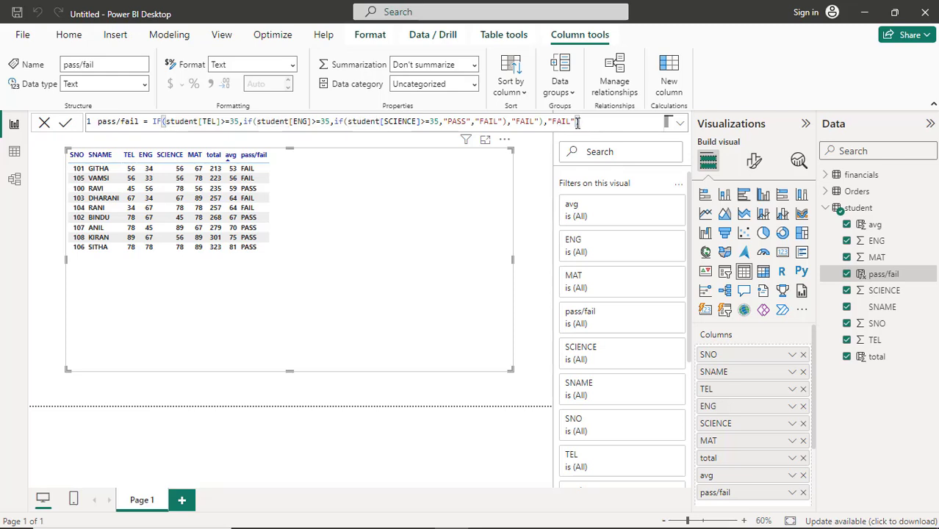
pyautogui.write(')')
pyautogui.click(253, 123)
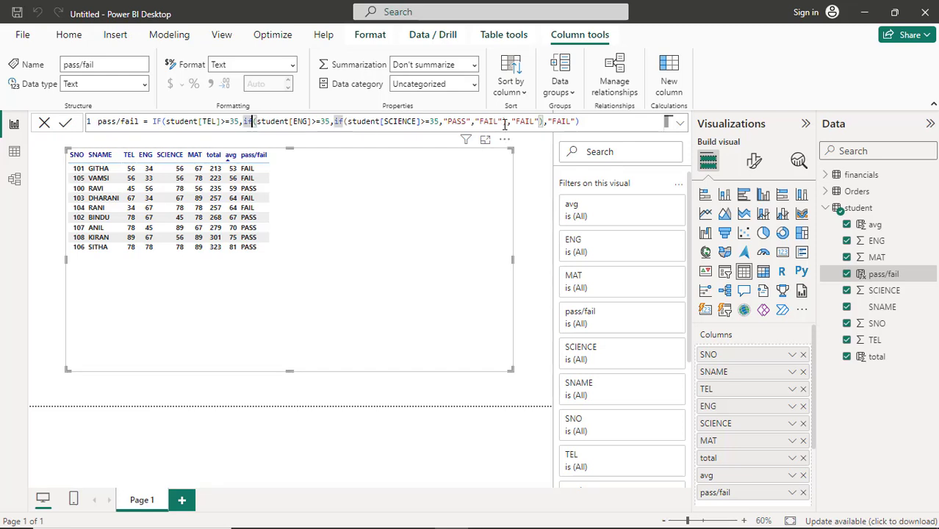
pyautogui.click(348, 123)
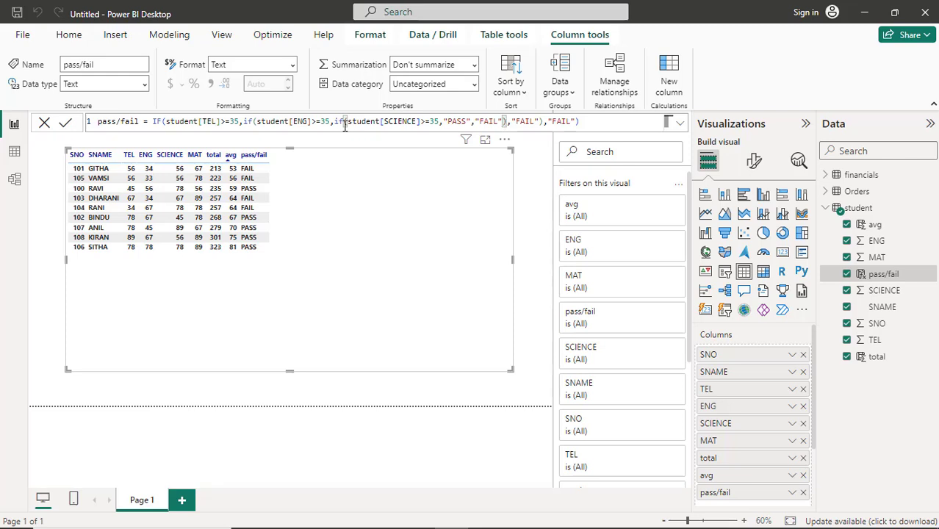
pyautogui.press('Right')
pyautogui.press('Right')
pyautogui.press('Right')
pyautogui.press('Right')
pyautogui.press('Right')
pyautogui.press('Right')
pyautogui.press('Right')
pyautogui.press('Right')
pyautogui.click(577, 122)
pyautogui.press('Return')
# Step: Replace the "PASS" result of the SCIENCE condition with a nested if function testing student[MAT]>=35
pyautogui.moveTo(443, 122); pyautogui.dragTo(471, 122)
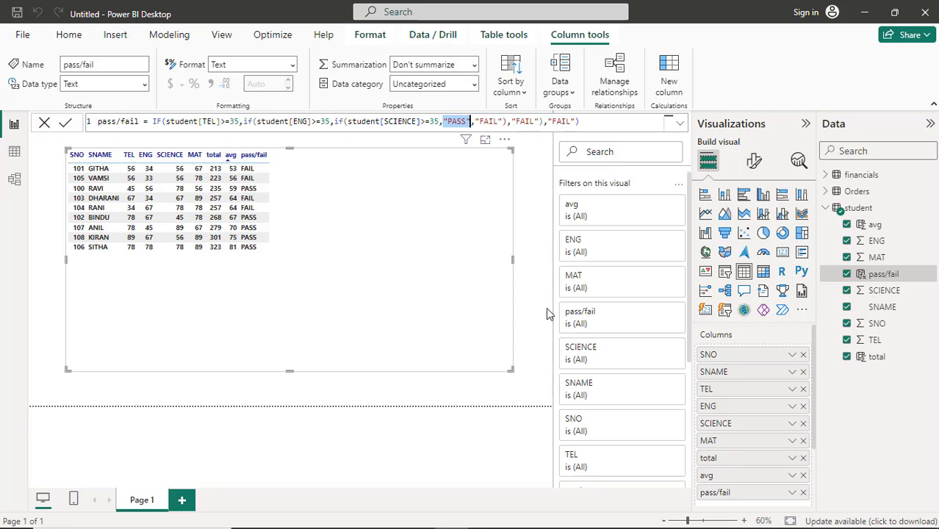
pyautogui.write('if(')
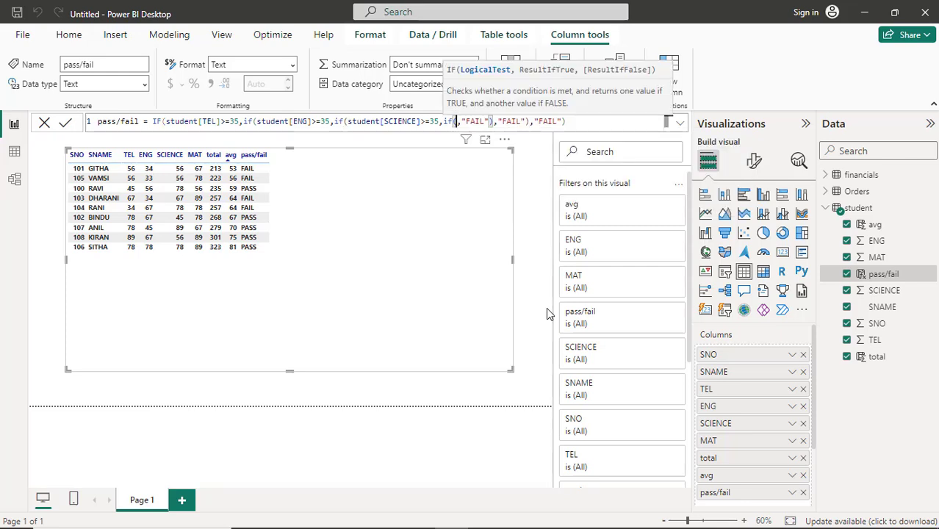
pyautogui.write('st')
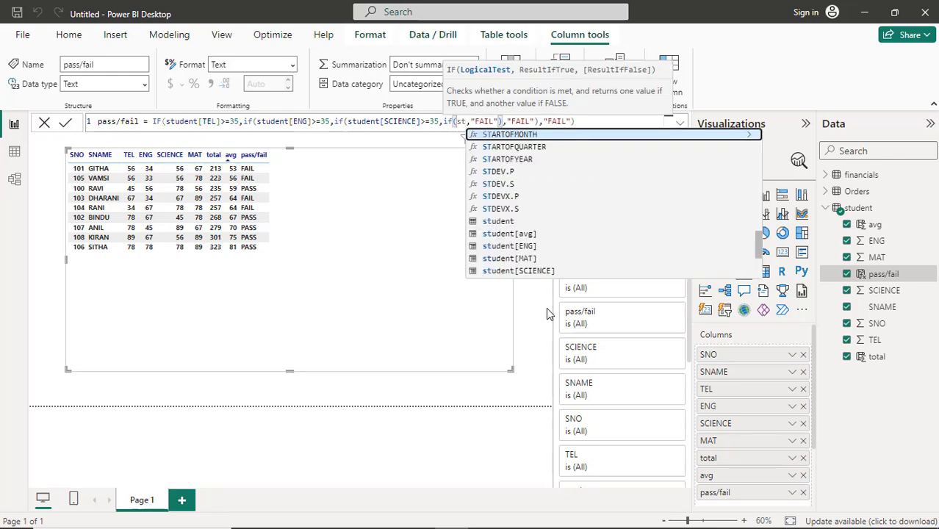
pyautogui.write('u')
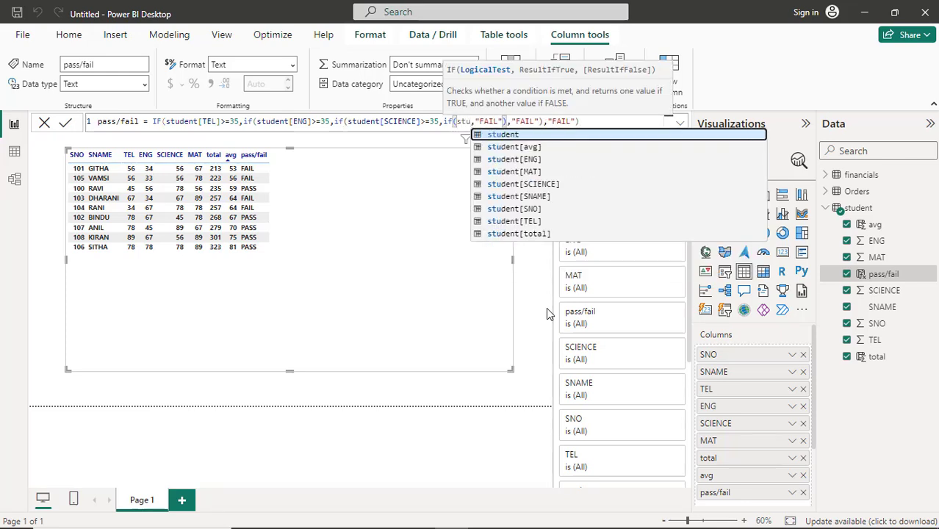
pyautogui.press('Down')
pyautogui.press('Down')
pyautogui.press('Down')
pyautogui.press('Tab')
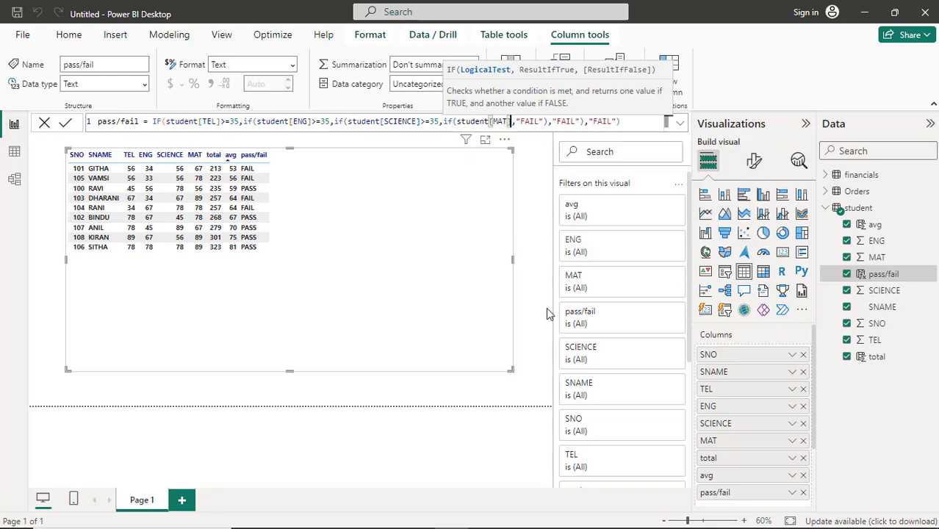
pyautogui.write('>')
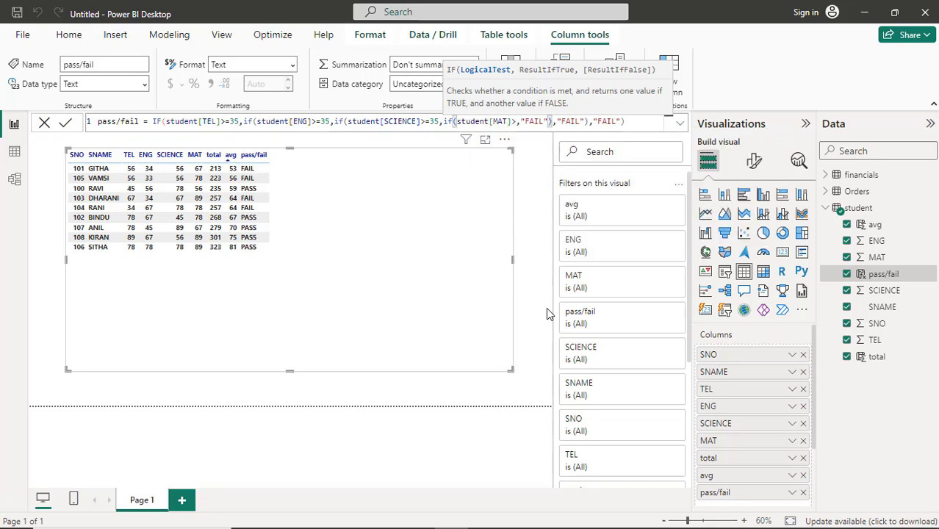
pyautogui.write('=35')
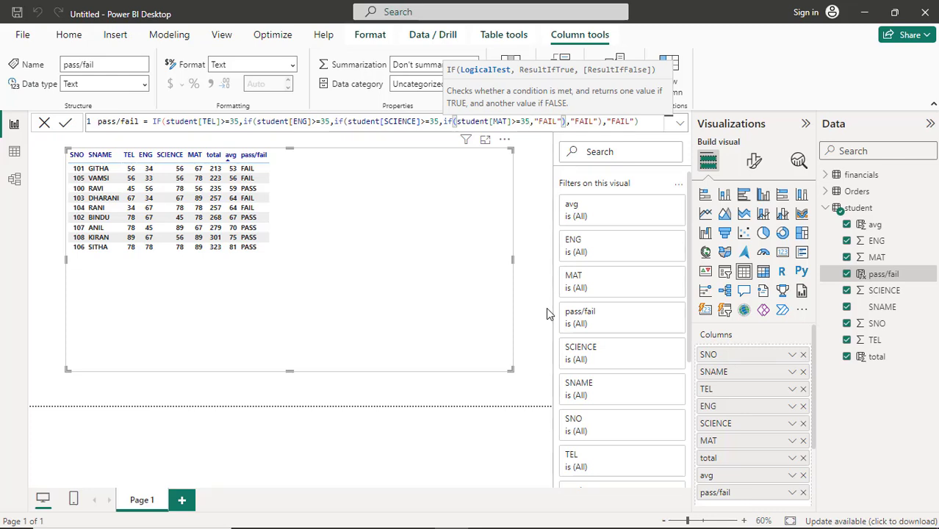
# Step: Add "PASS" as the true result of the nested if on student[MAT]
pyautogui.write(',')
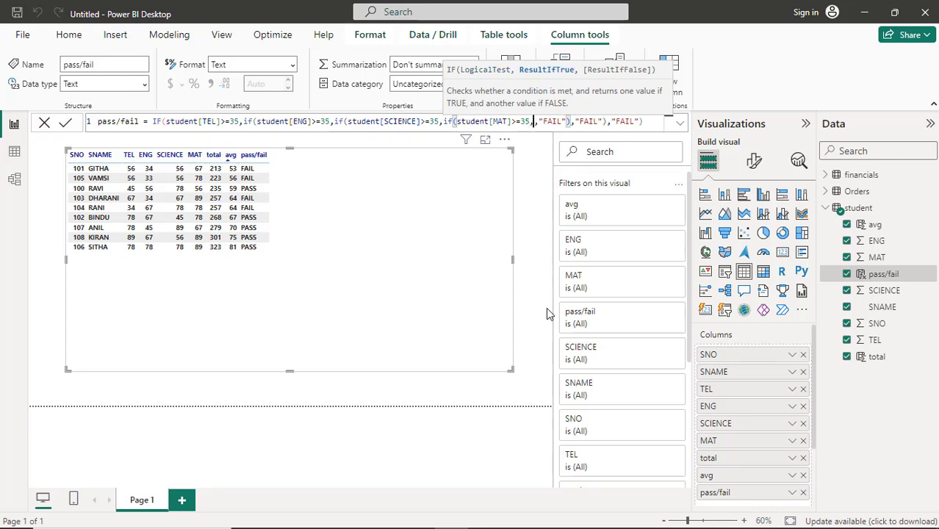
pyautogui.write('"P')
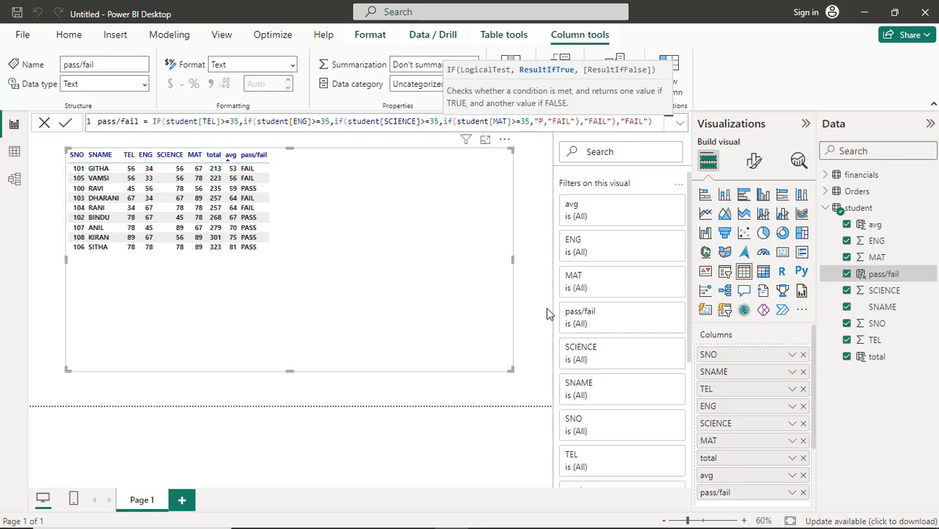
pyautogui.write('ASS')
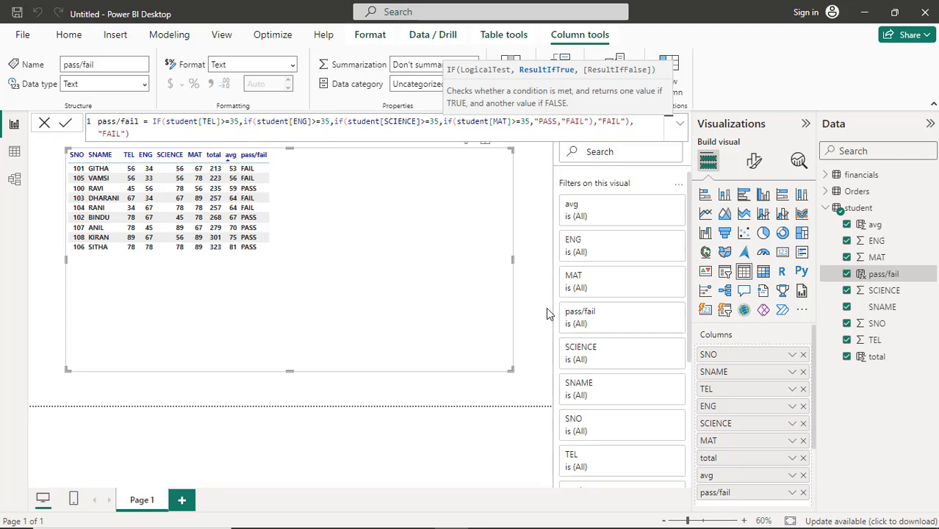
pyautogui.write('"')
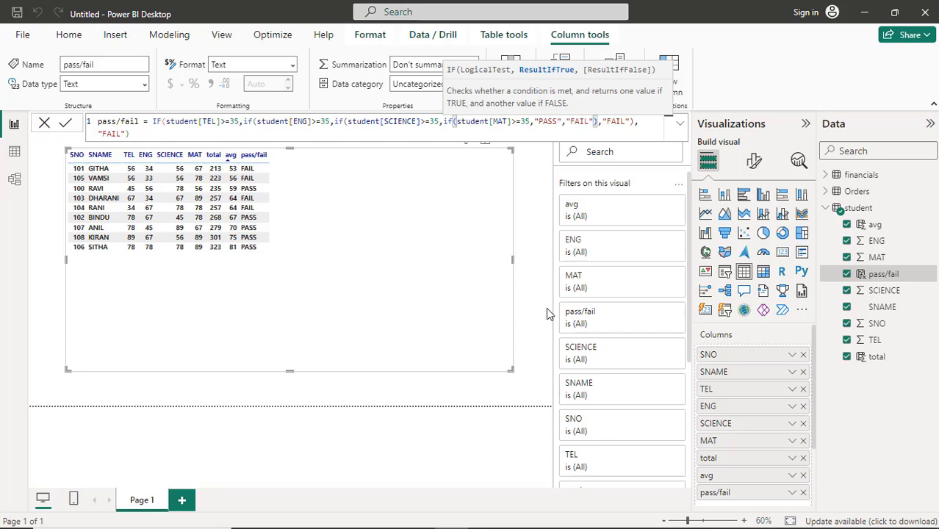
# Step: Complete the pass/fail column's nested IF formula with one more "FAIL" result and closing parenthesis, and commit it
pyautogui.write(',')
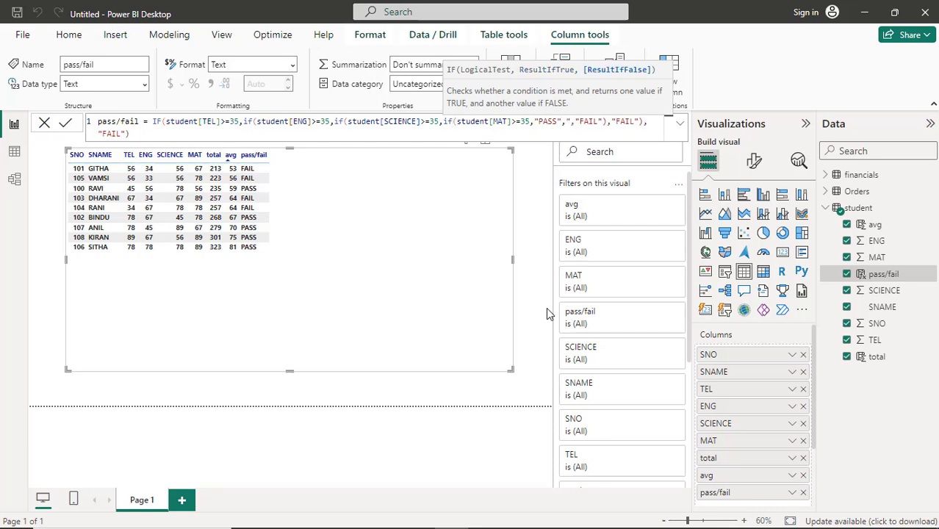
pyautogui.write(' F"AI')
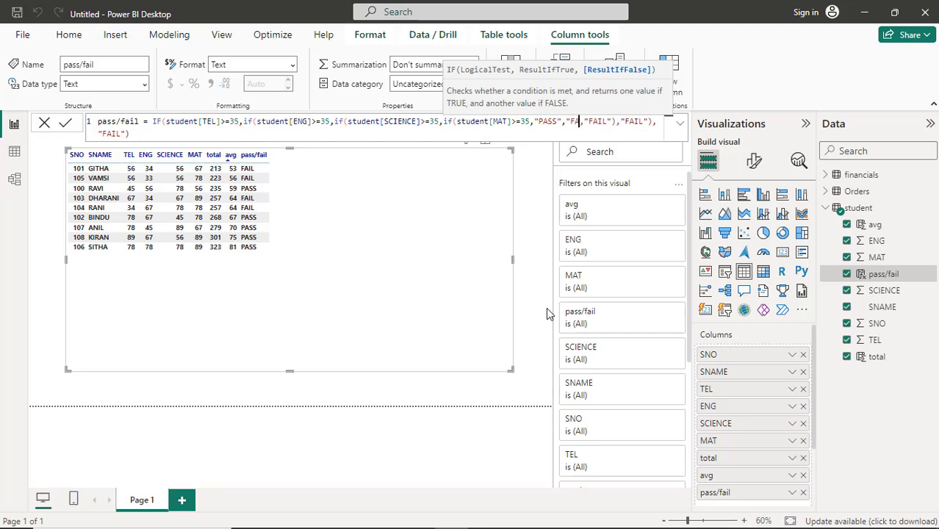
pyautogui.write('L')
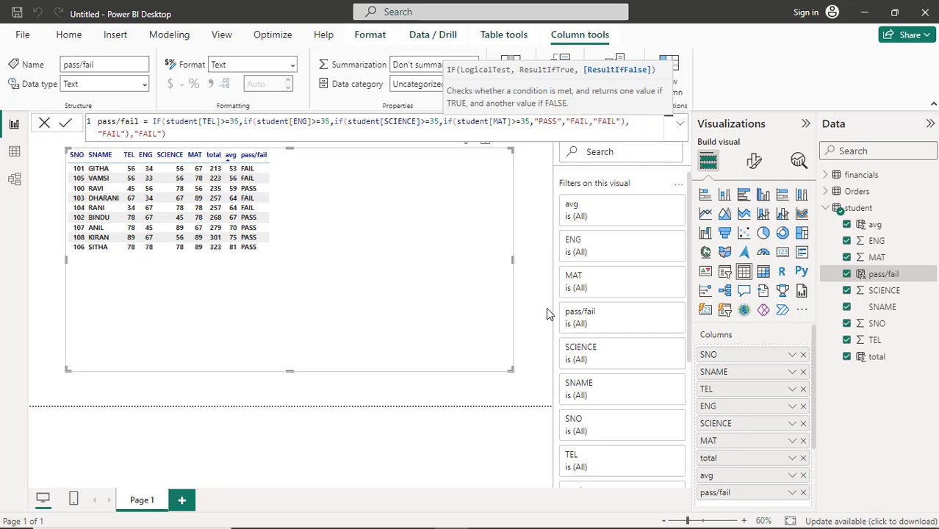
pyautogui.write(')')
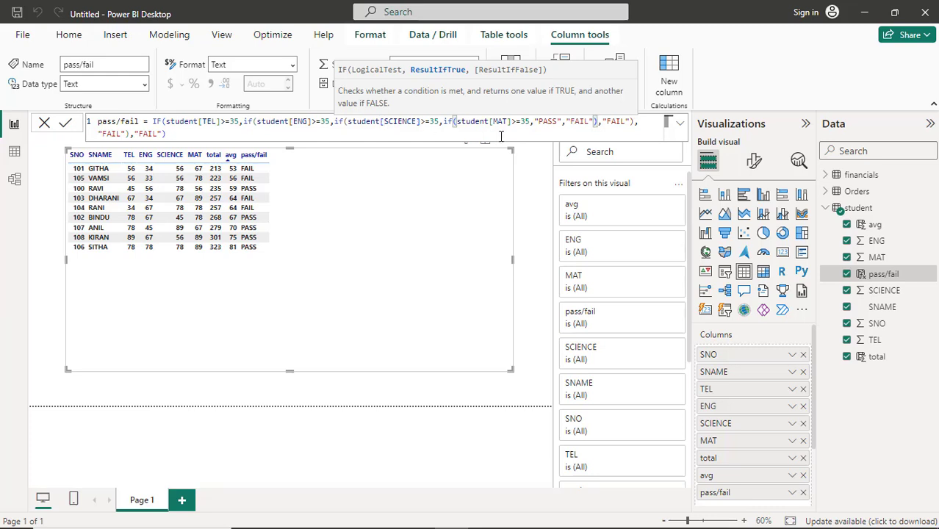
pyautogui.click(199, 125)
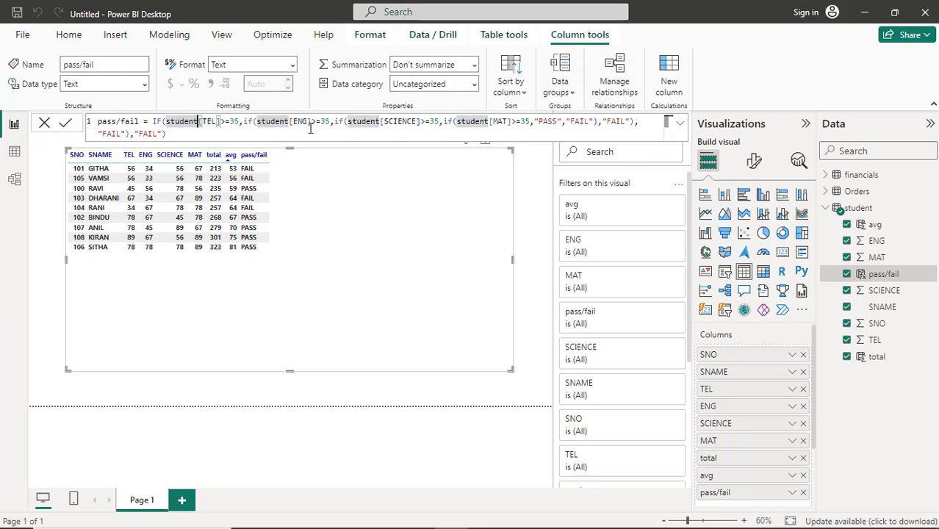
pyautogui.click(573, 123)
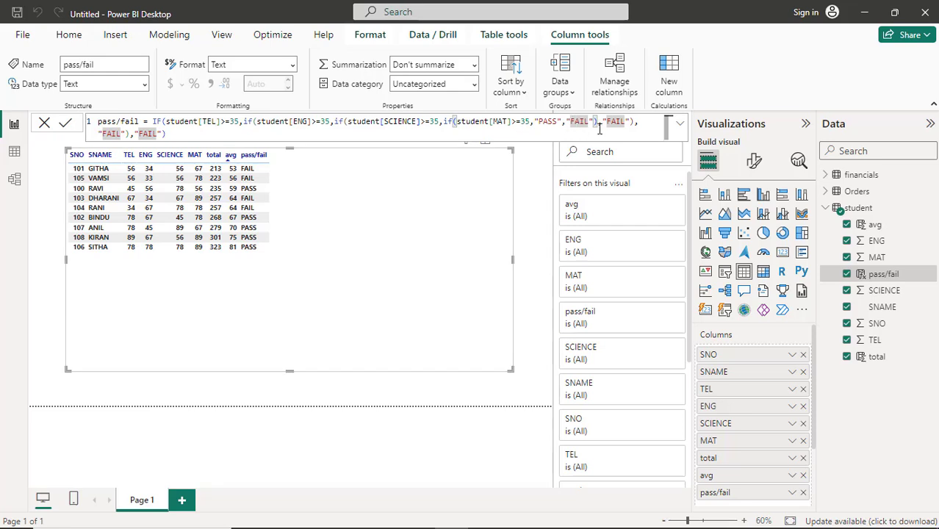
pyautogui.click(538, 133)
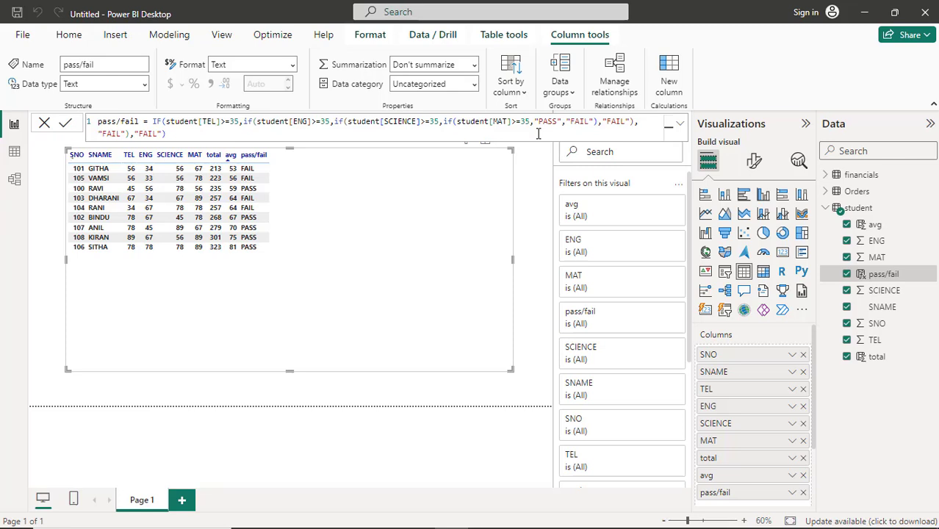
pyautogui.press('Return')
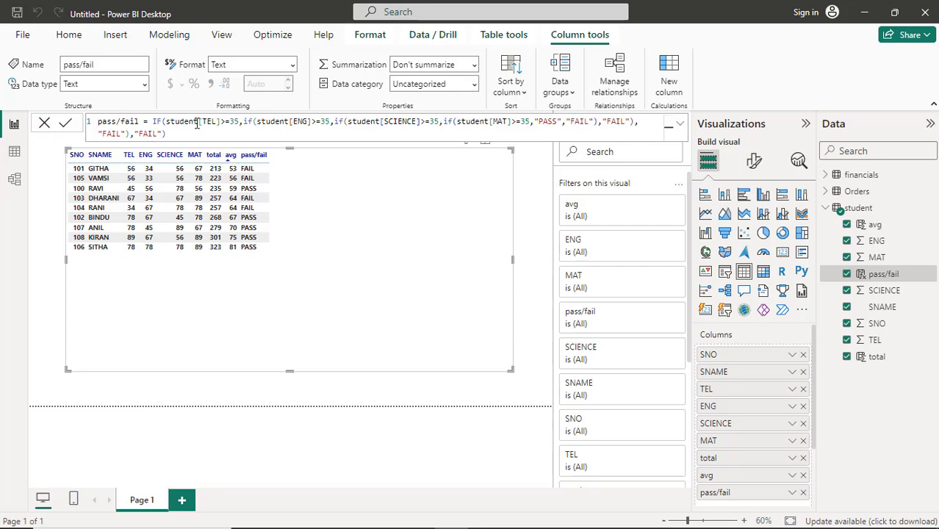
pyautogui.moveTo(189, 123); pyautogui.dragTo(222, 122)
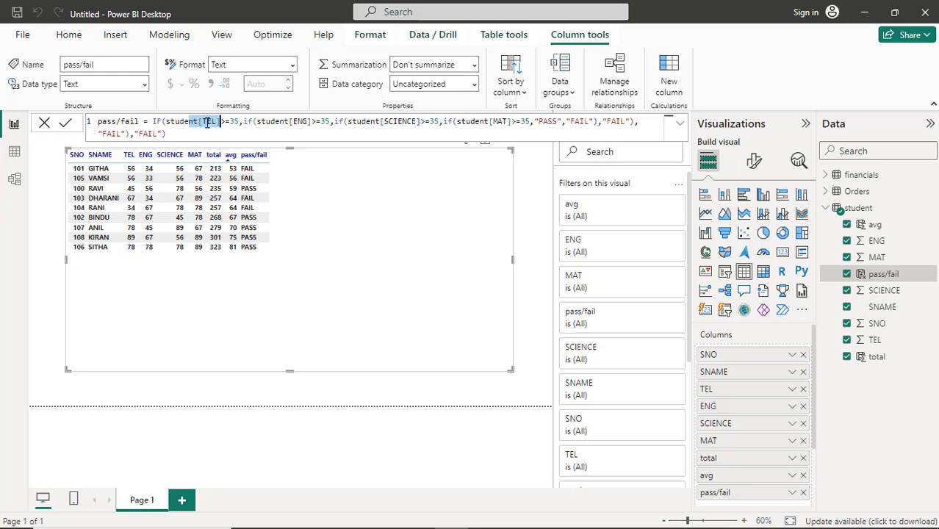
pyautogui.click(156, 133)
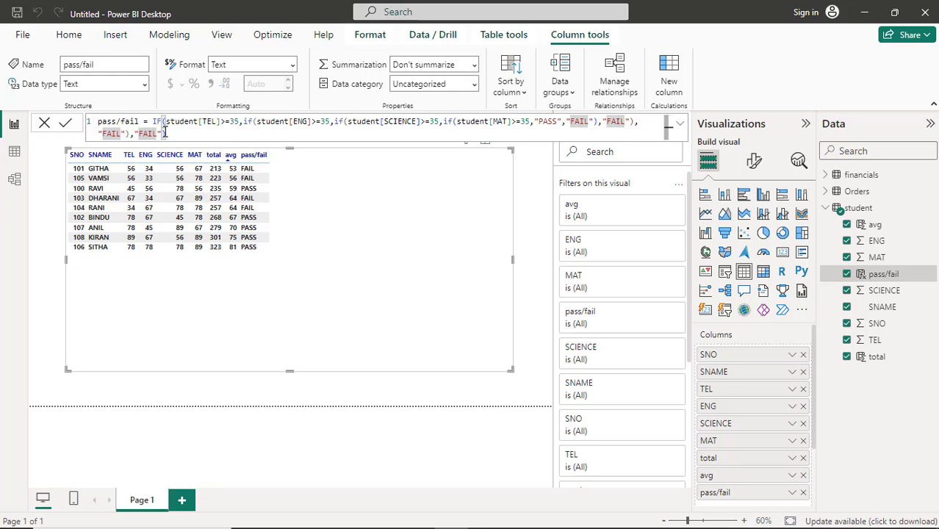
pyautogui.click(168, 133)
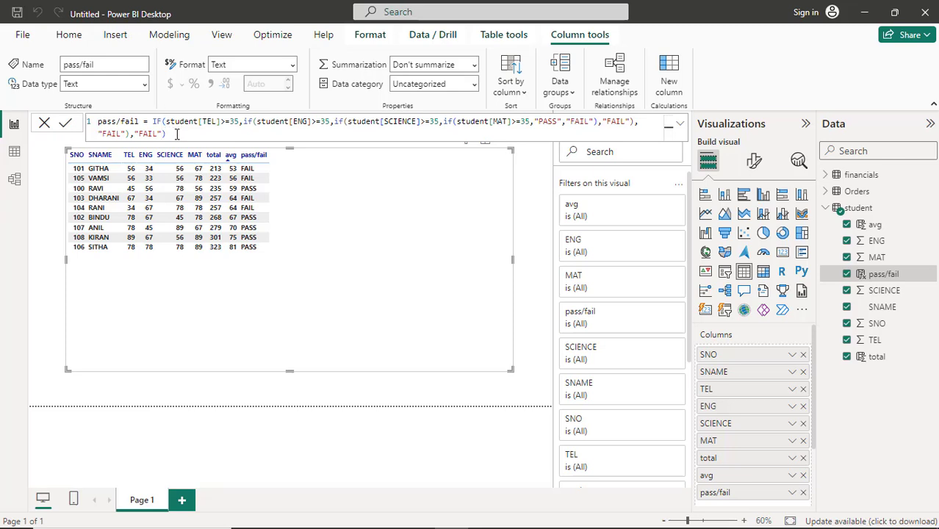
pyautogui.click(176, 134)
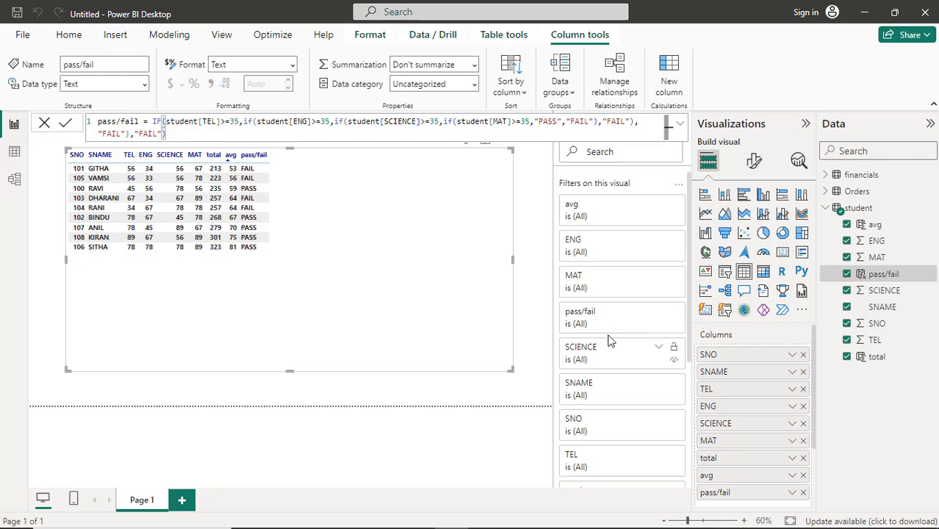
# Step: Add a new calculated column to the student table, name it grade and start its formula with an IF function
pyautogui.rightClick(865, 213)
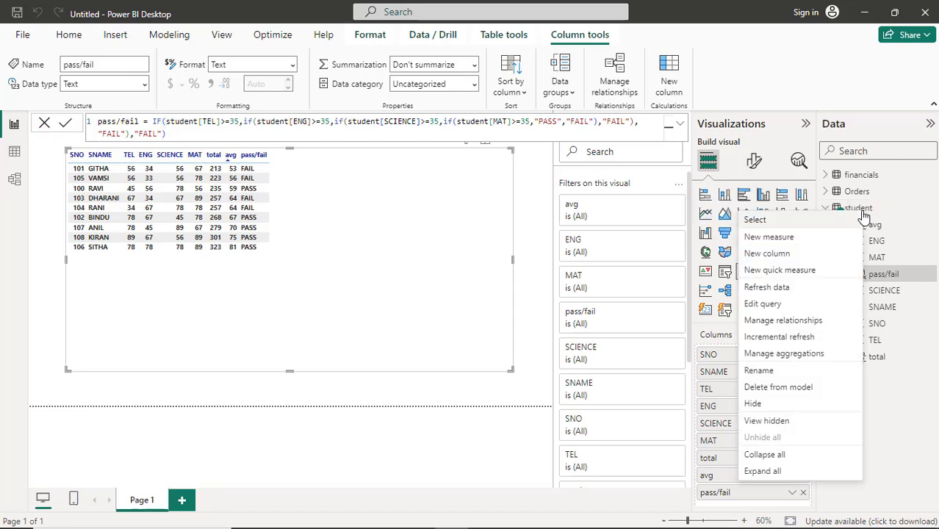
pyautogui.click(818, 264)
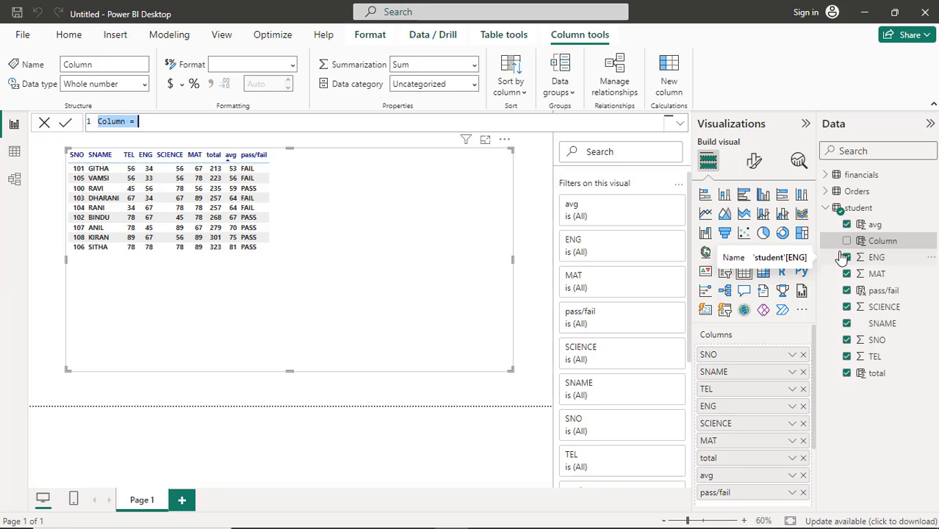
pyautogui.write('e')
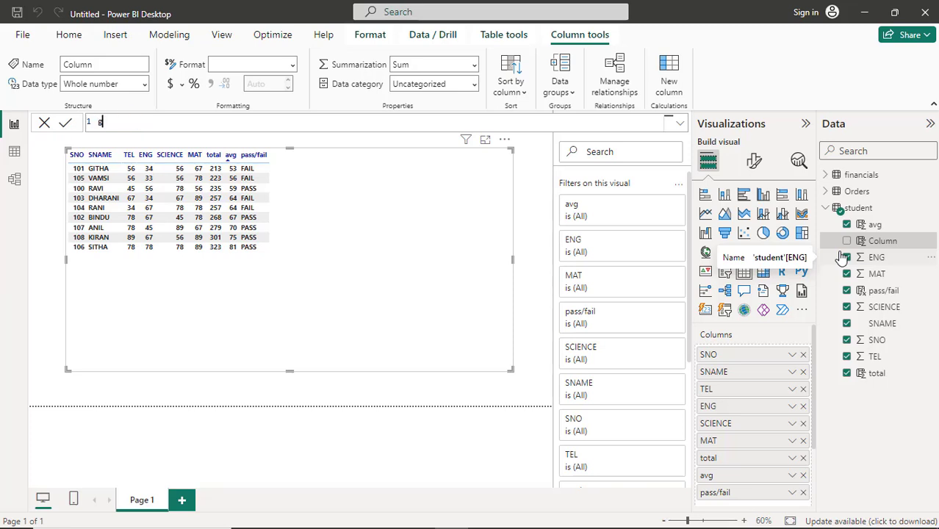
pyautogui.press('BackSpace')
pyautogui.write('grade= if')
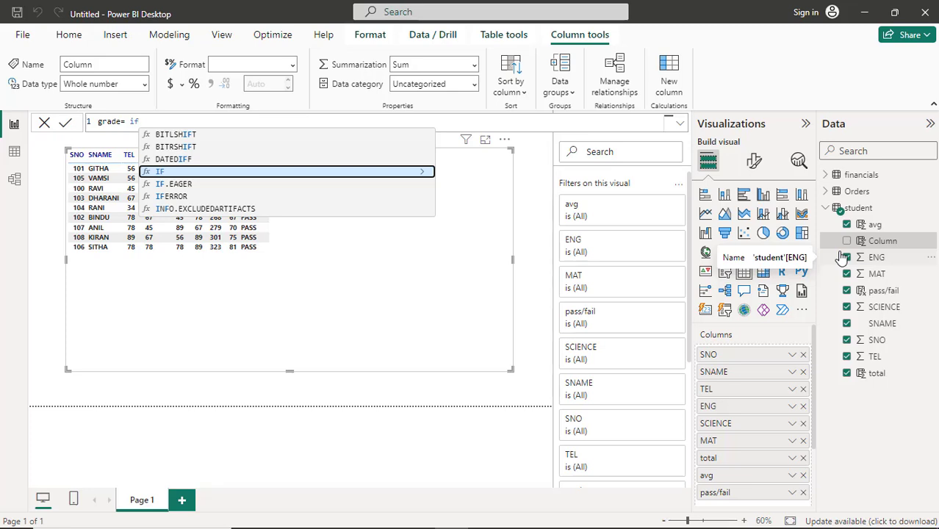
pyautogui.write('(')
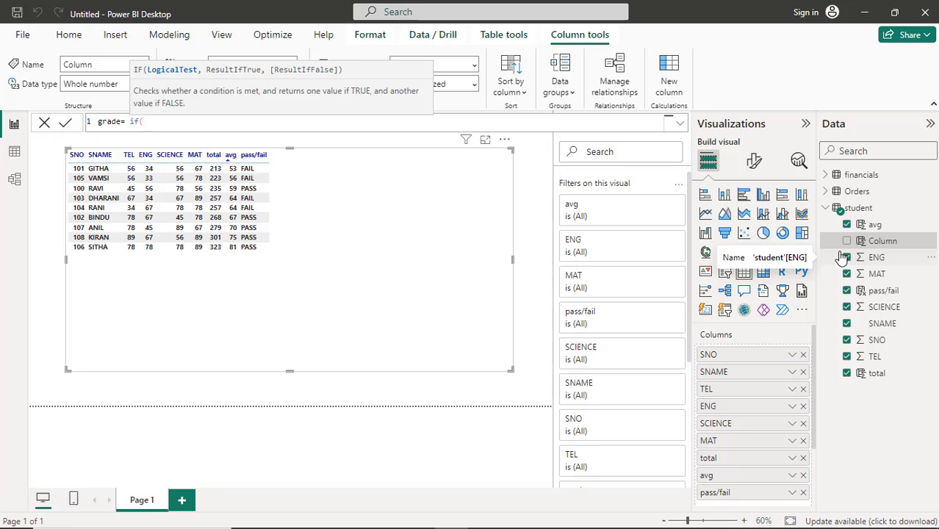
# Step: Enter student[pass/fail]="PASS" as the logical test of the grade formula's outer IF
pyautogui.write('st')
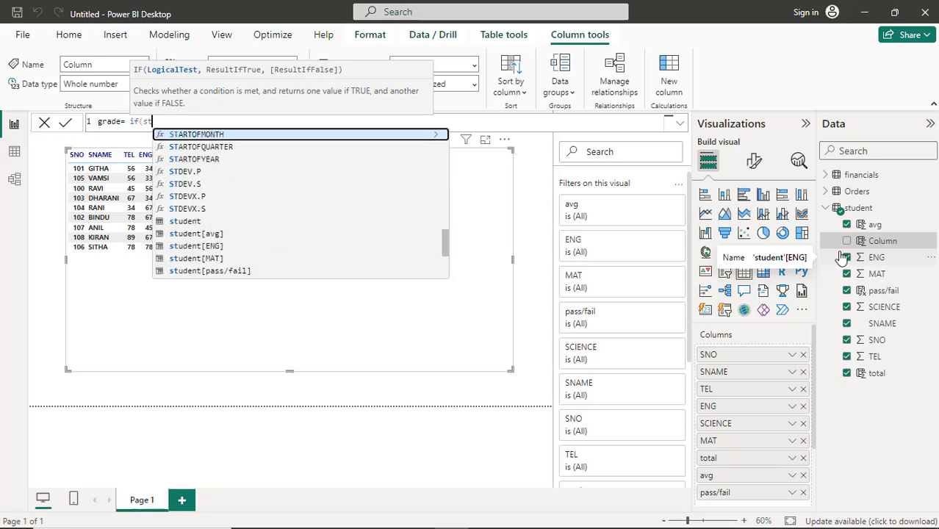
pyautogui.press('Down')
pyautogui.press('Down')
pyautogui.press('Down')
pyautogui.press('Down')
pyautogui.press('Down')
pyautogui.press('Down')
pyautogui.press('Down')
pyautogui.press('Down')
pyautogui.press('Down')
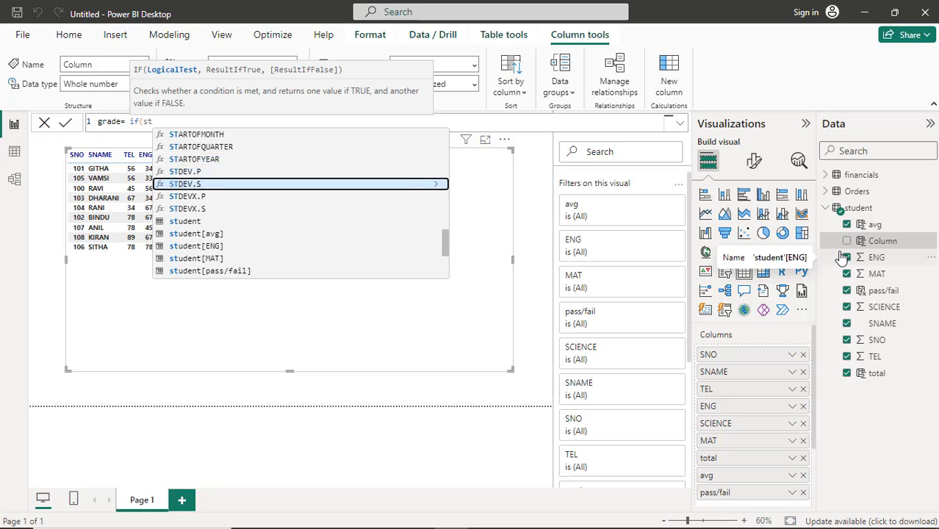
pyautogui.press('Down')
pyautogui.press('Down')
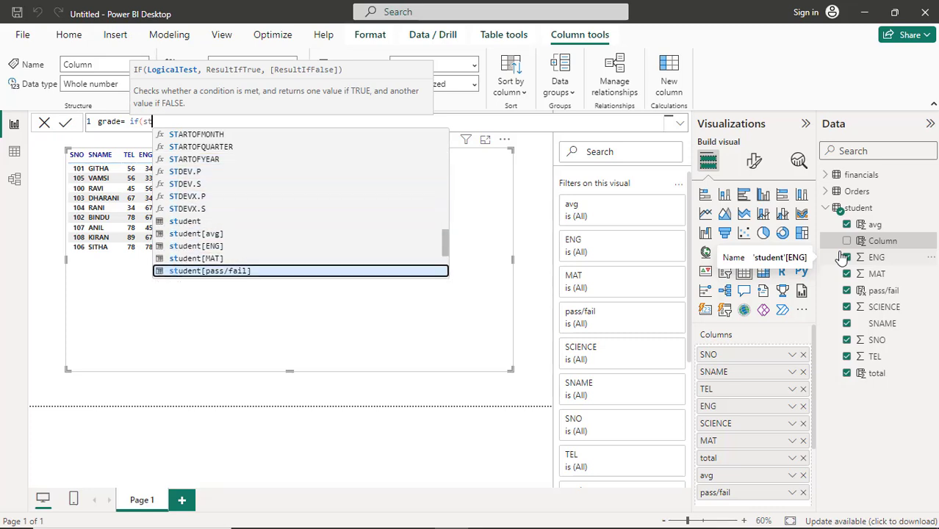
pyautogui.press('Tab')
pyautogui.write('=')
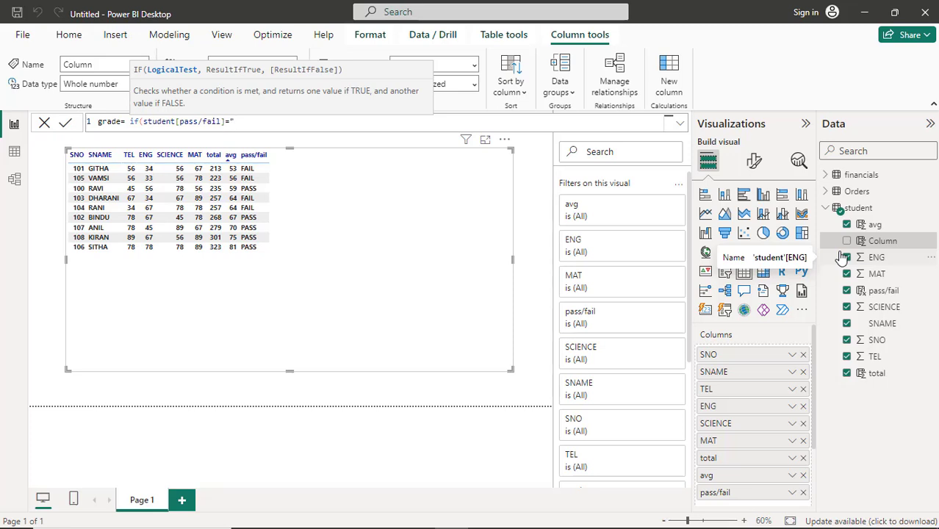
pyautogui.write('"P')
pyautogui.write('ASS",')
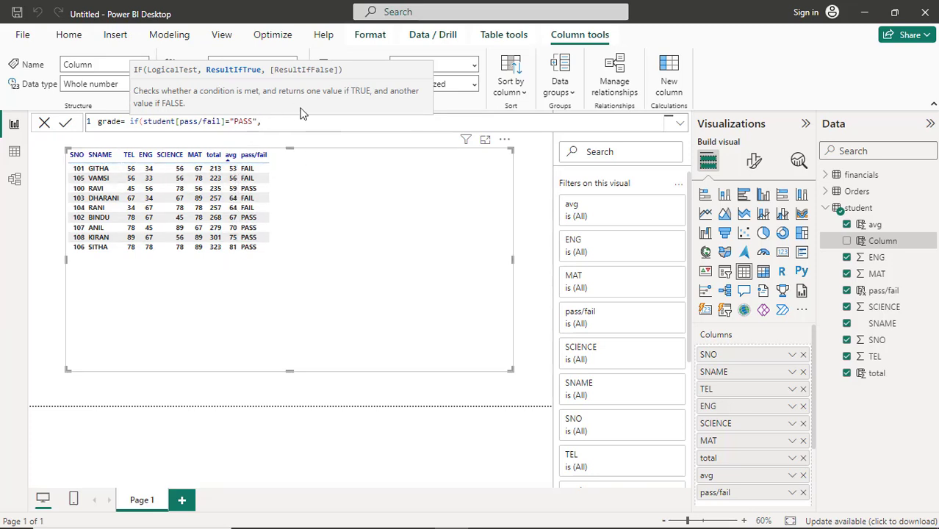
# Step: Nest an IF in the grade formula that returns "FIRST" when student[avg]>=70, and begin another IF as its false result
pyautogui.write('if(')
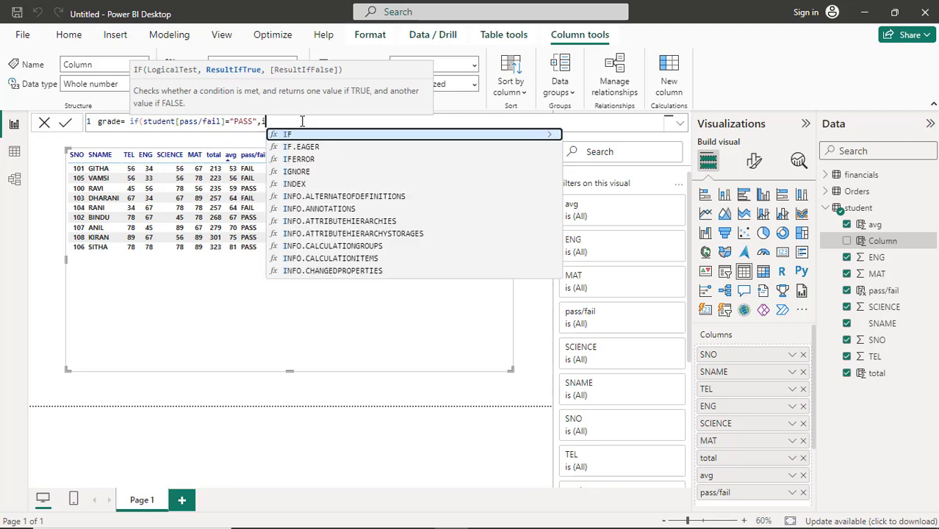
pyautogui.write('stu')
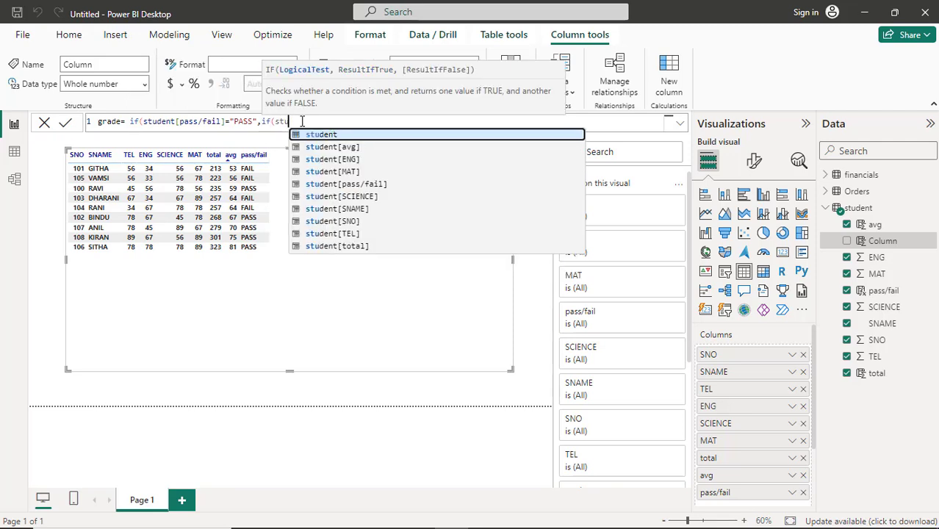
pyautogui.press('Down')
pyautogui.press('Tab')
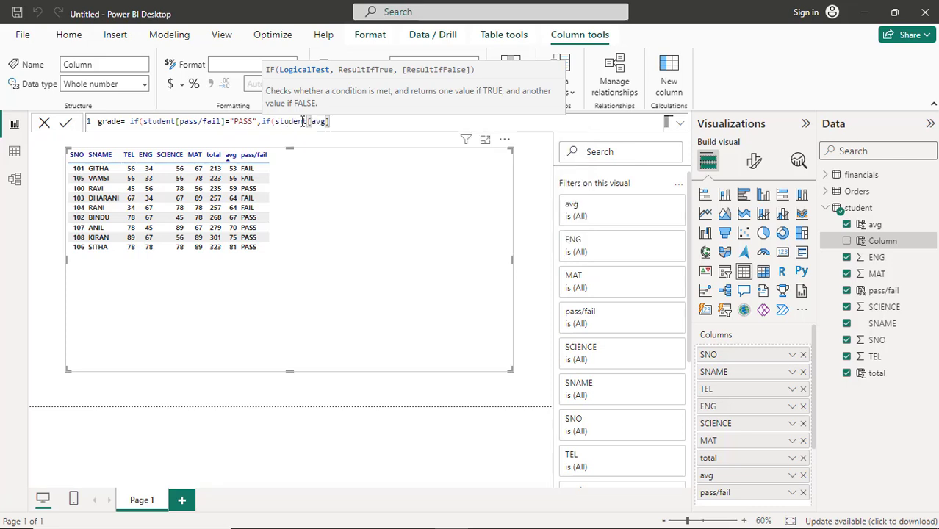
pyautogui.write('>=7')
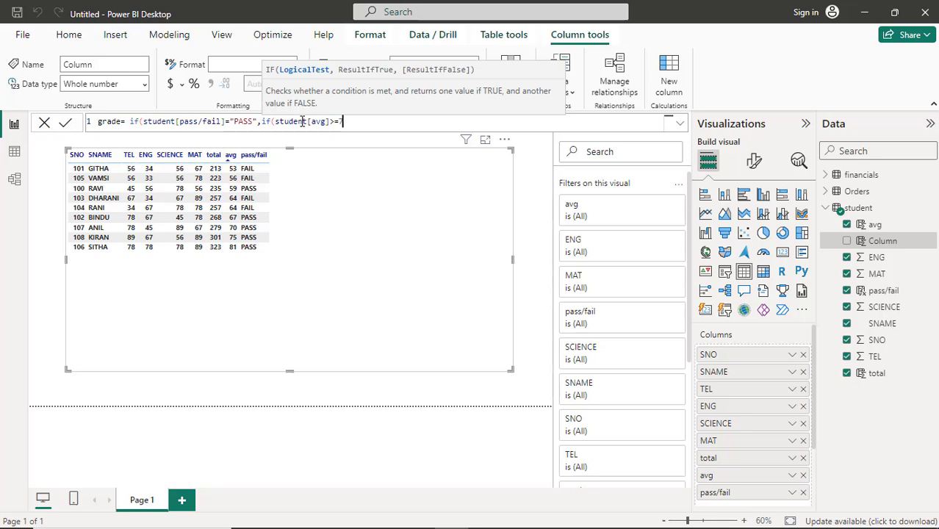
pyautogui.write('0,"FIRST",if')
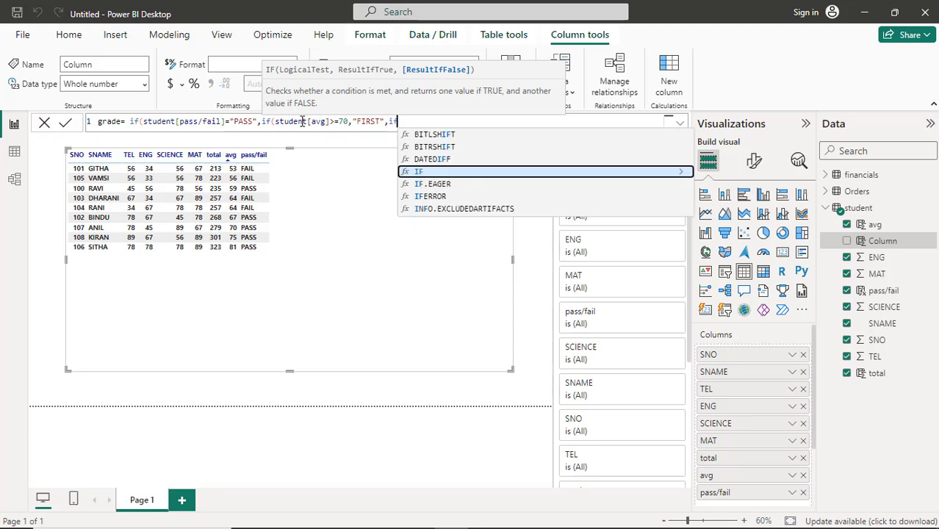
# Step: Make the innermost IF of the grade formula return "SECOND" when student[avg]>=50
pyautogui.write('(')
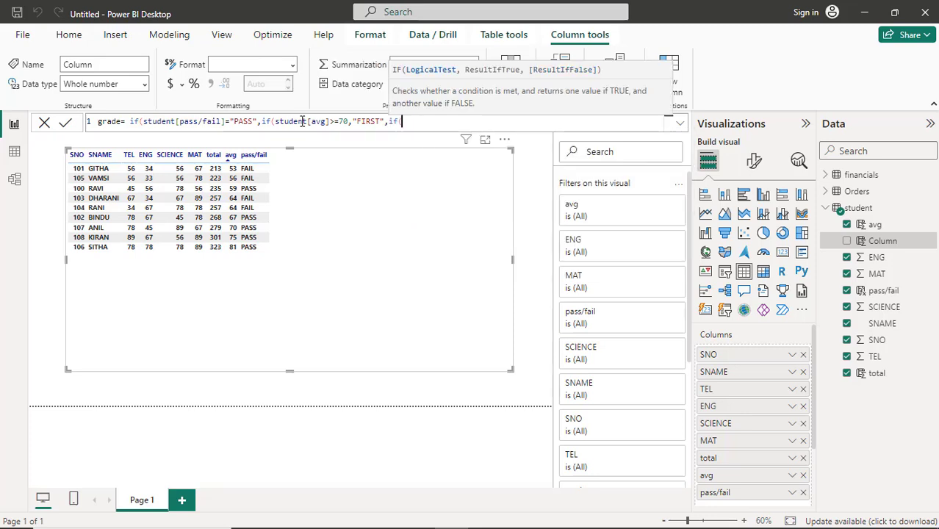
pyautogui.write('stu')
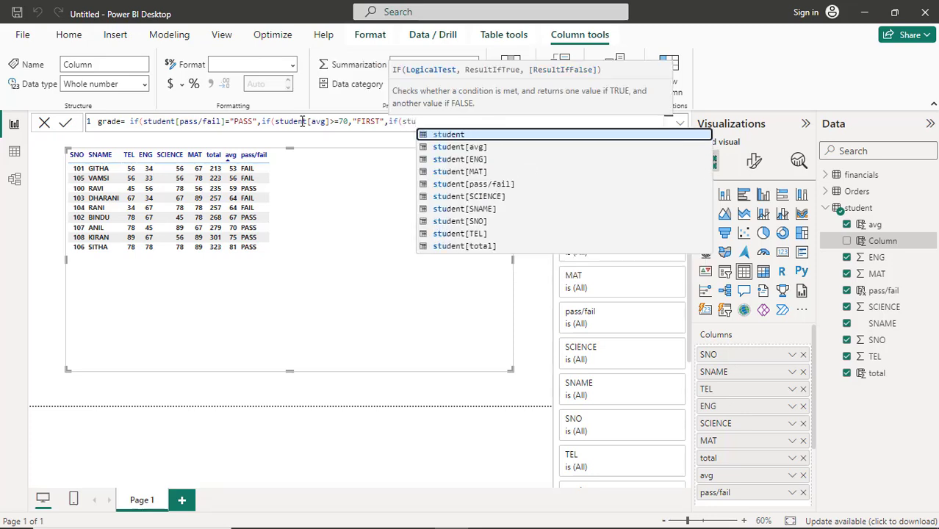
pyautogui.press('Down')
pyautogui.press('Down')
pyautogui.press('Up')
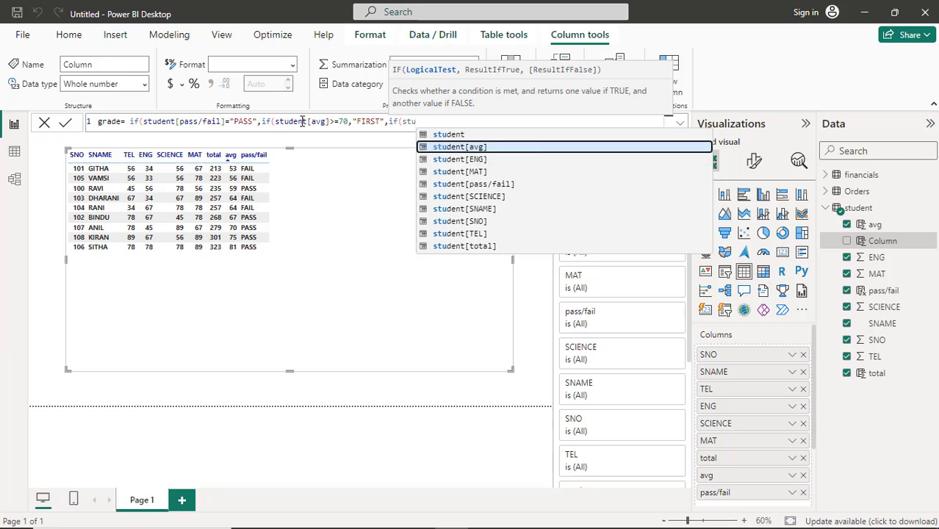
pyautogui.press('Tab')
pyautogui.write('>')
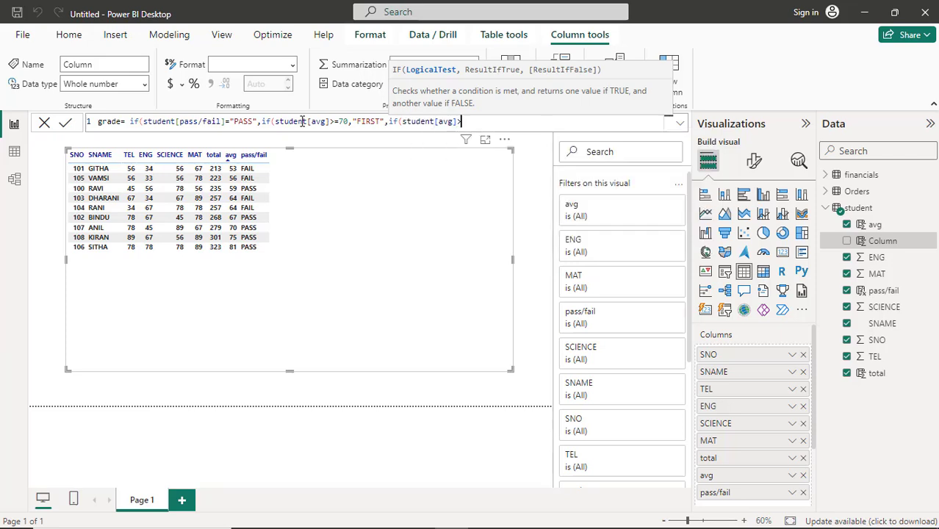
pyautogui.write('=50,"SECOND')
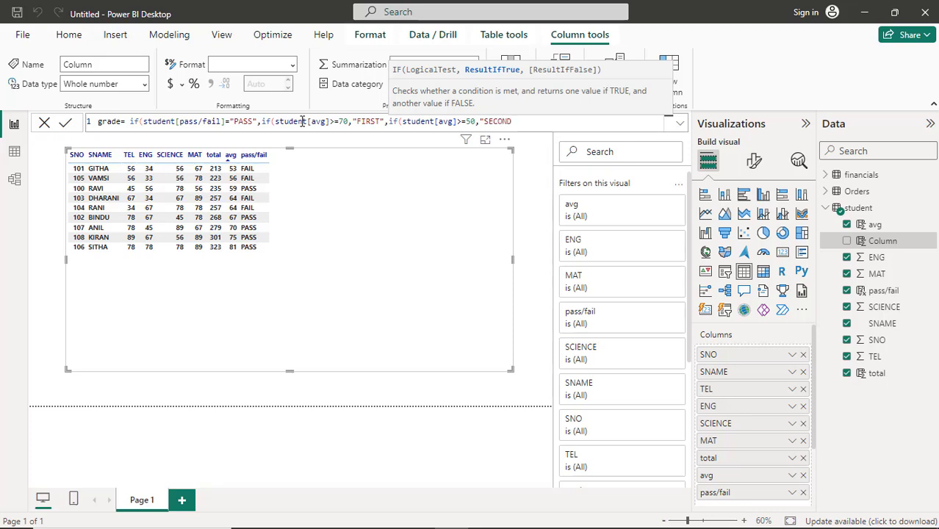
pyautogui.write('",')
# Step: Enter "THIRD" as the innermost IF's false result and close both average-based IF functions
pyautogui.write('"')
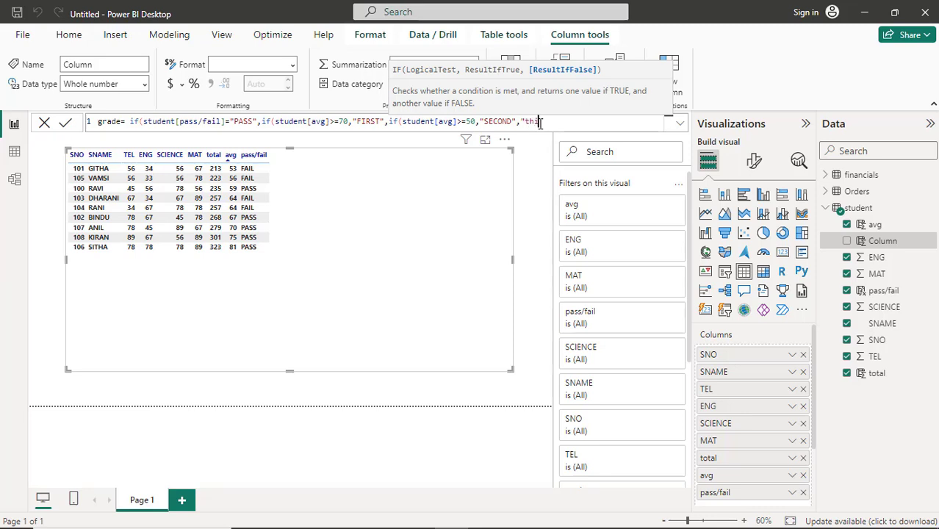
pyautogui.write('THIRD"')
pyautogui.write(')')
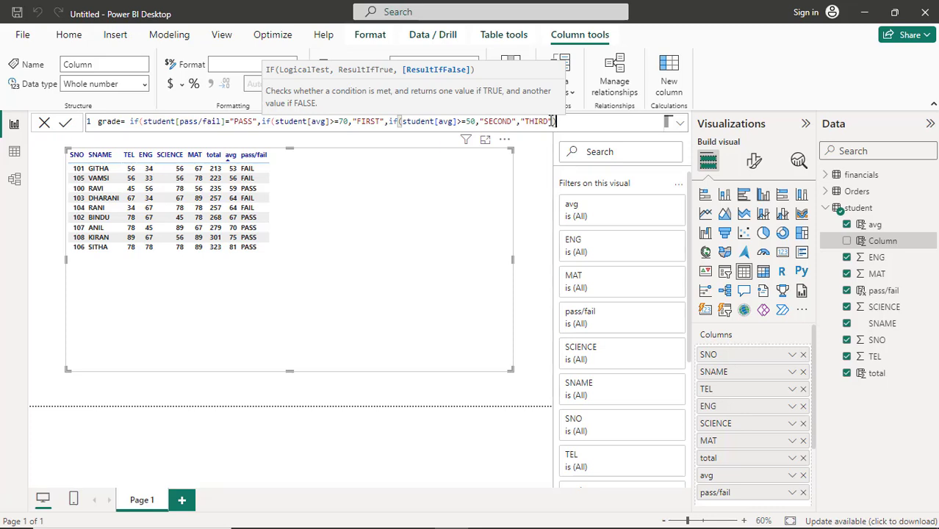
pyautogui.write('))')
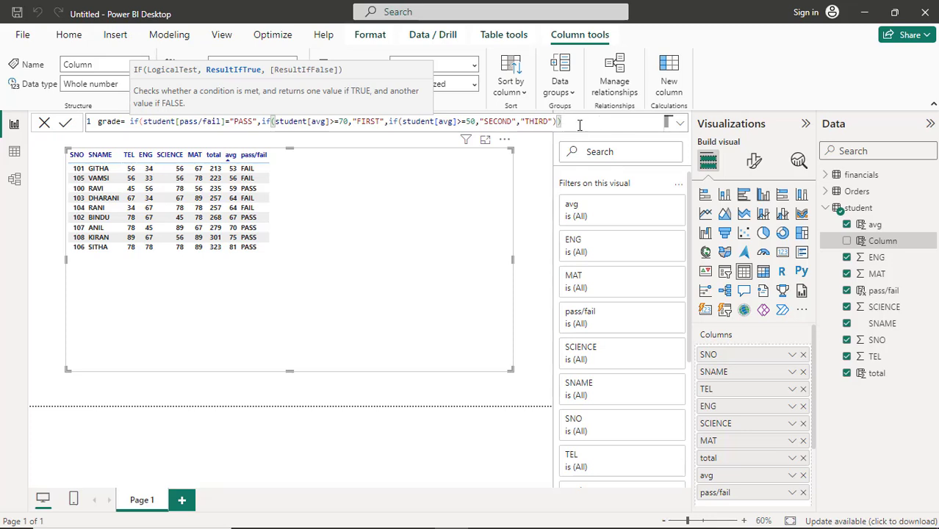
# Step: Enter "Reappear" as the outer IF's false result, close the function and commit the grade column formula
pyautogui.write('),')
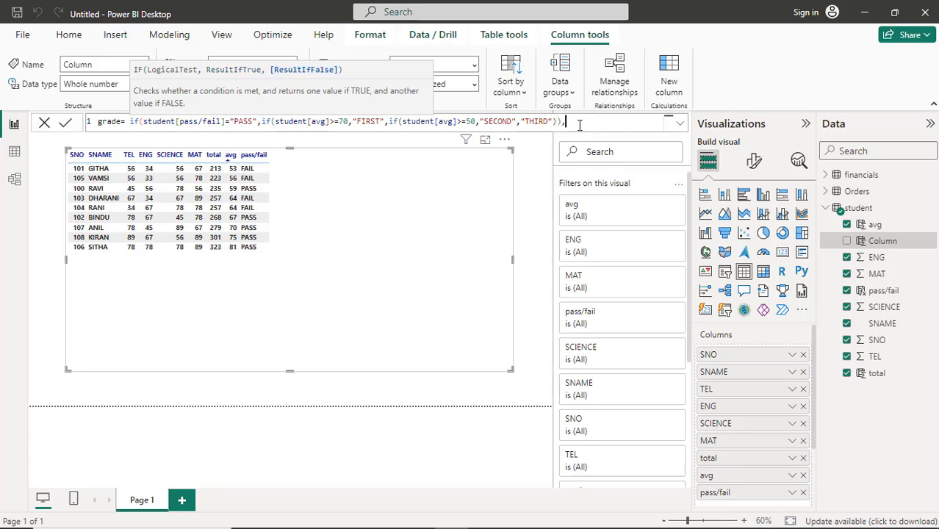
pyautogui.write('"fa')
pyautogui.press('BackSpace')
pyautogui.press('BackSpace')
pyautogui.write('Fe')
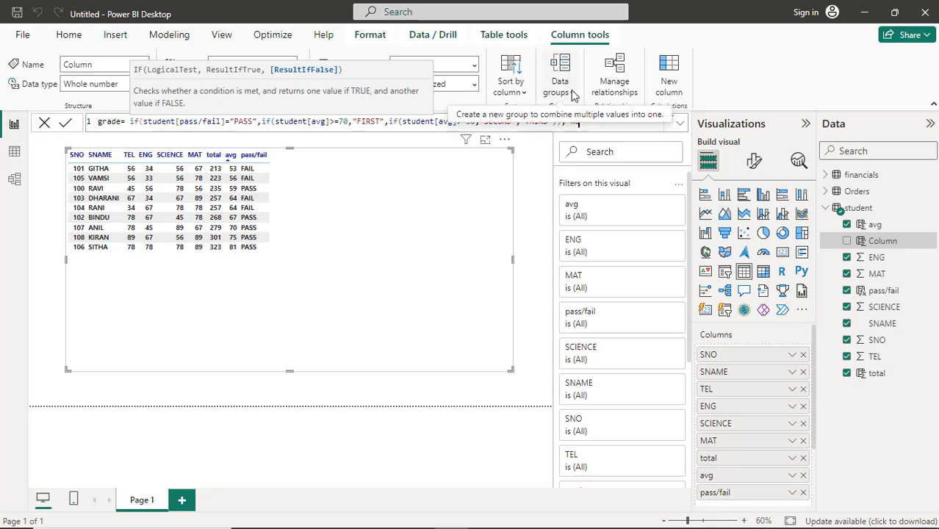
pyautogui.write('a')
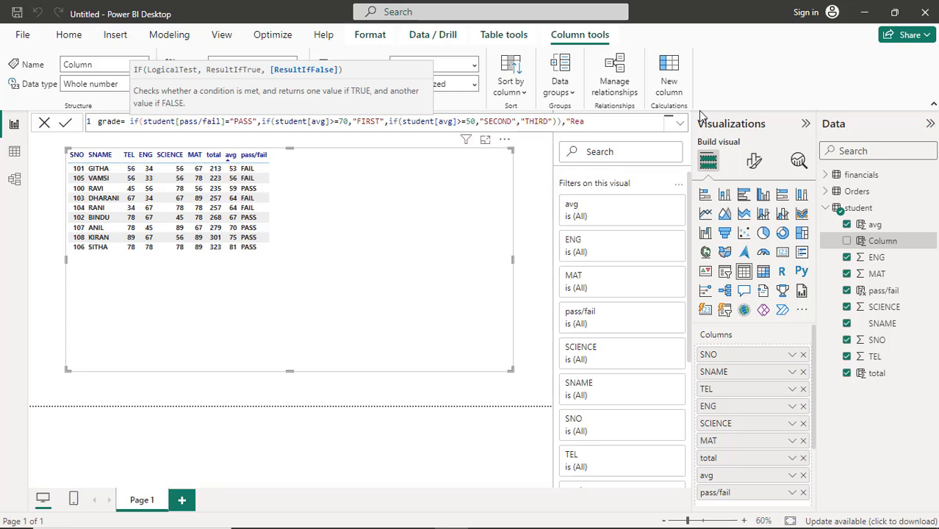
pyautogui.write('ppear")')
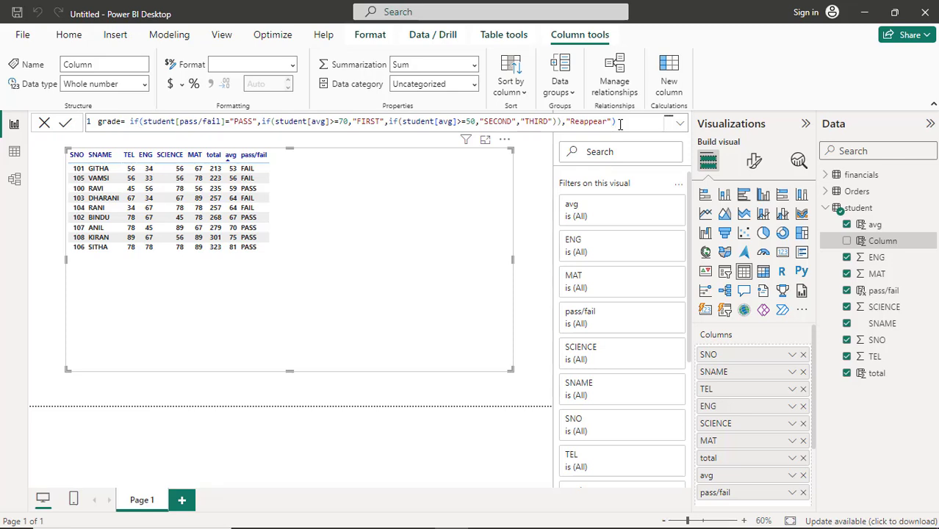
pyautogui.press('Return')
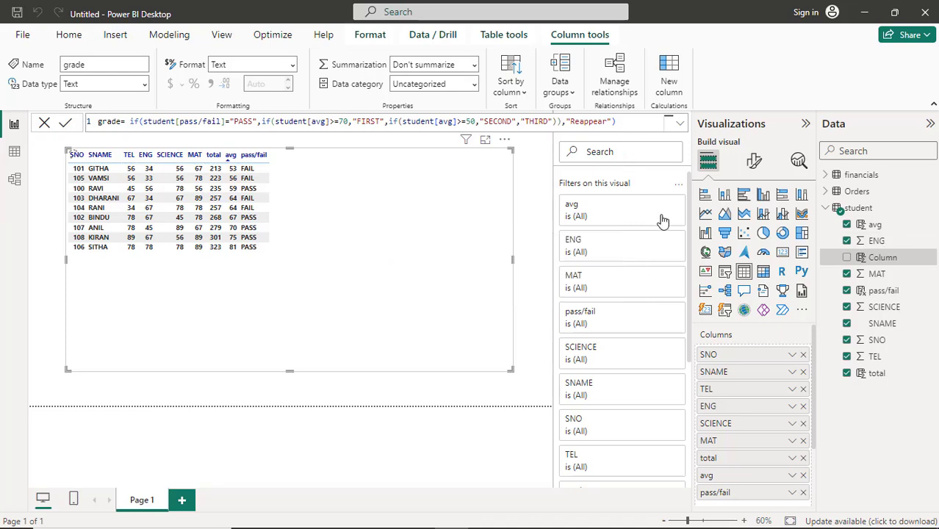
# Step: Add the grade column to the student table visual
pyautogui.click(848, 258)
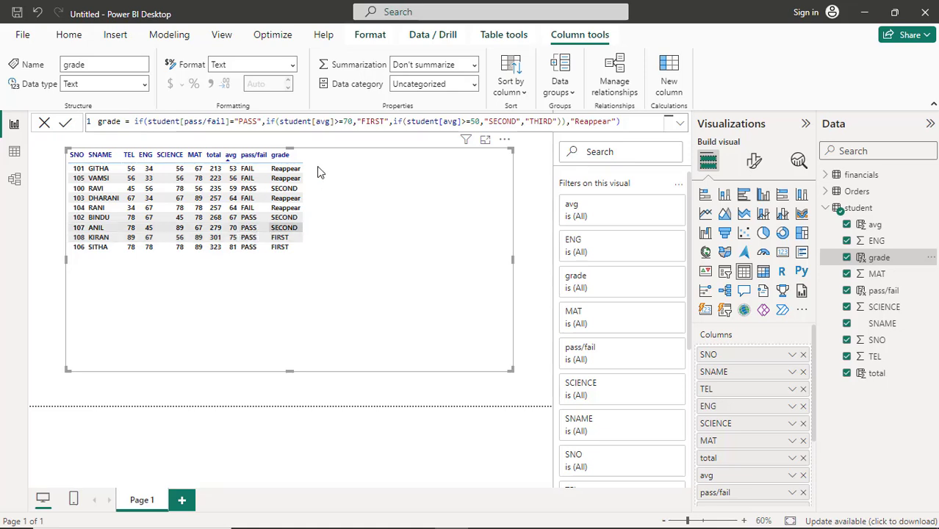
pyautogui.click(353, 122)
pyautogui.write(',')
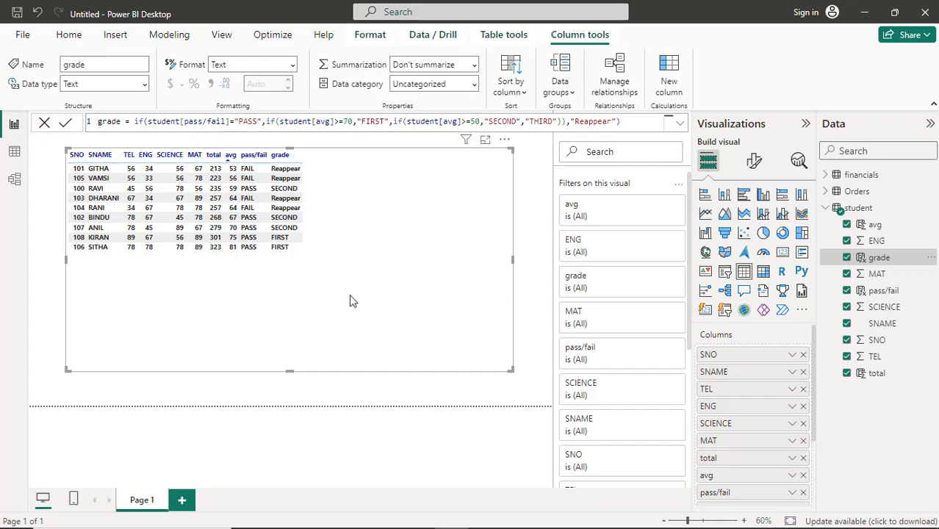
# Step: Shrink the student table visual so its frame fits more closely around the rows and columns
pyautogui.hotkey('alt', 'Tab')
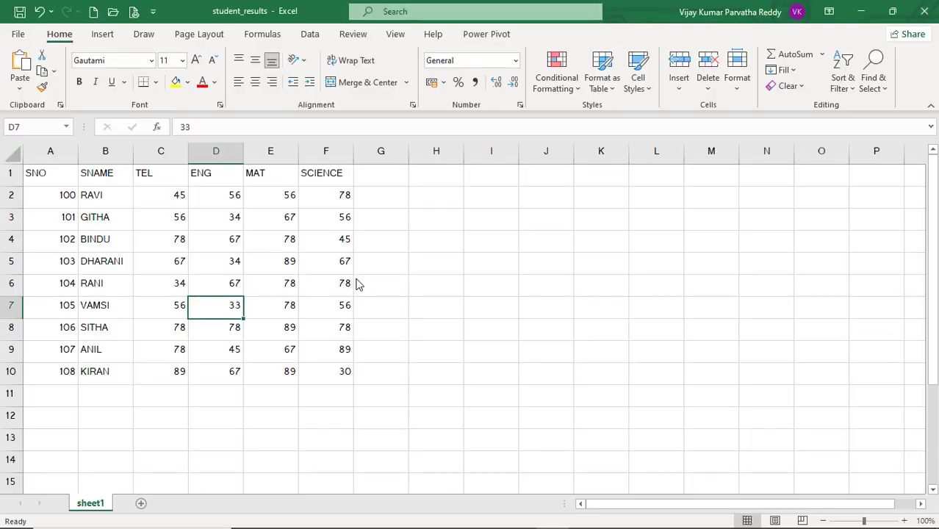
pyautogui.hotkey('alt', 'Tab')
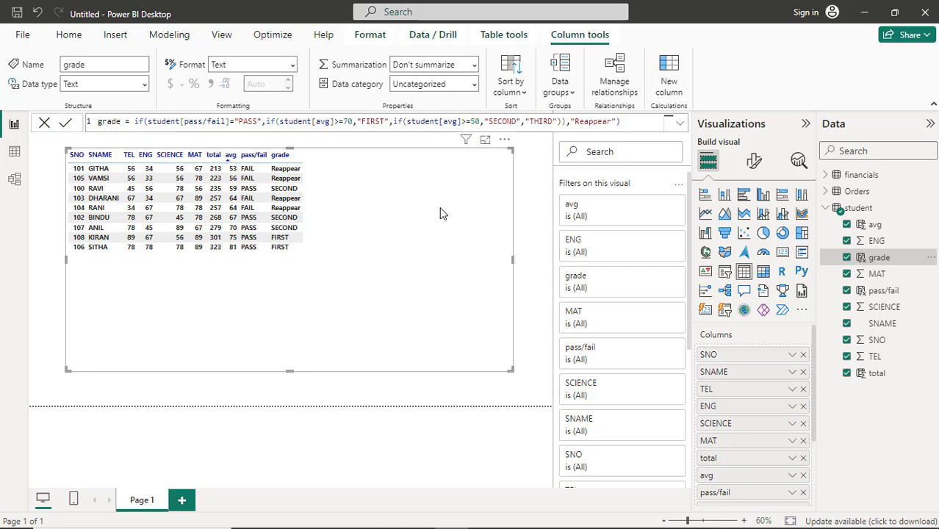
pyautogui.moveTo(510, 370); pyautogui.dragTo(389, 270)
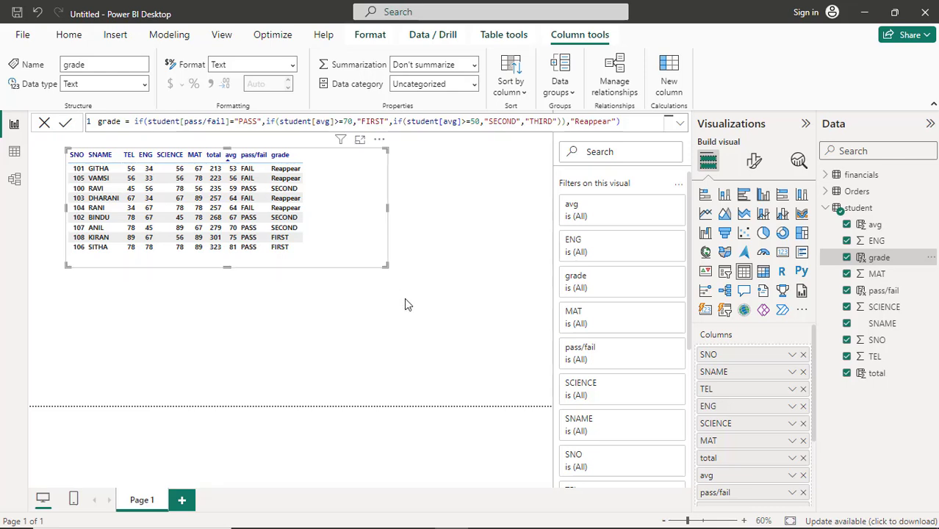
# Step: Switch to the PowerPoint slide show and read the list of logical functions and their descriptions
pyautogui.hotkey('alt', 'Tab')
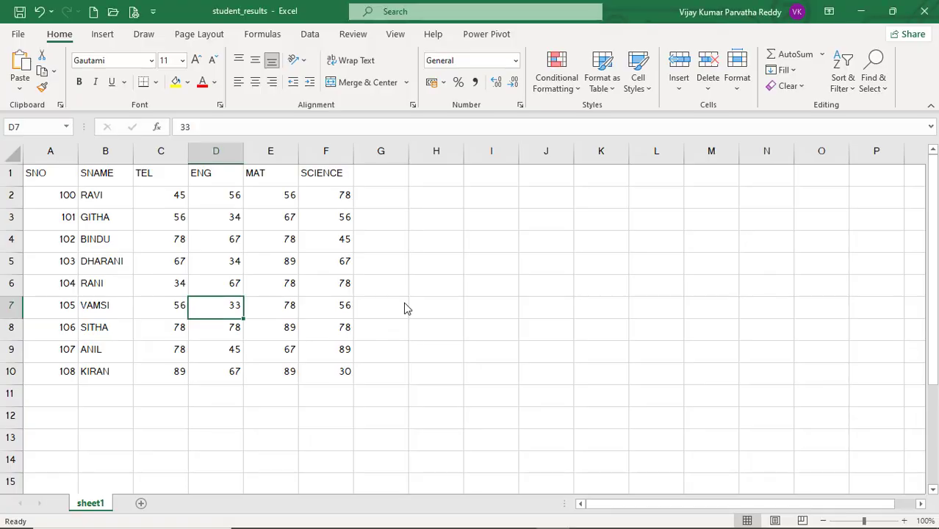
pyautogui.hotkey('alt', 'Tab')
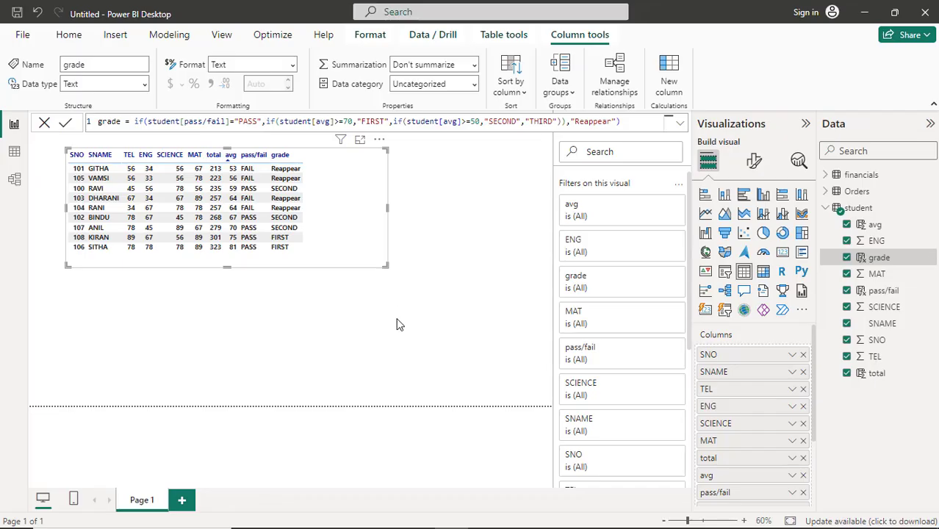
pyautogui.hotkey('alt', 'Tab')
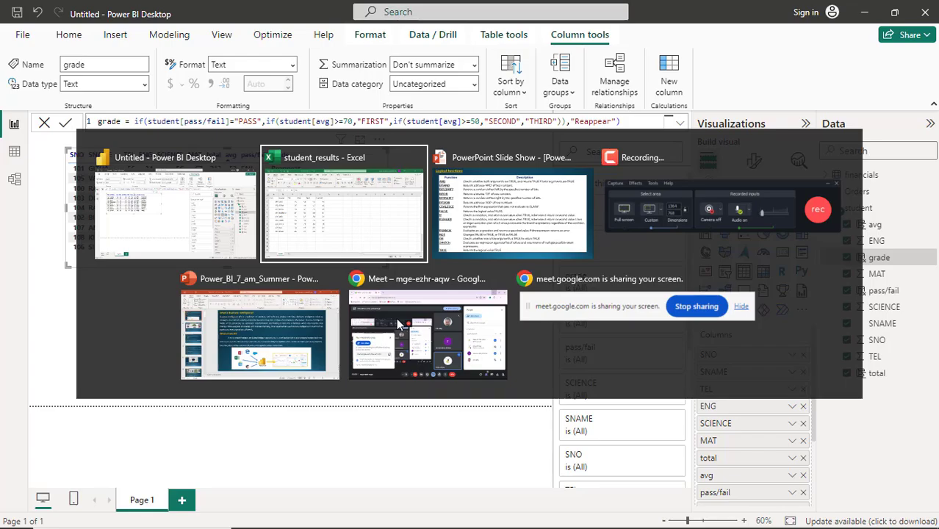
pyautogui.hotkey('alt', 'Tab')
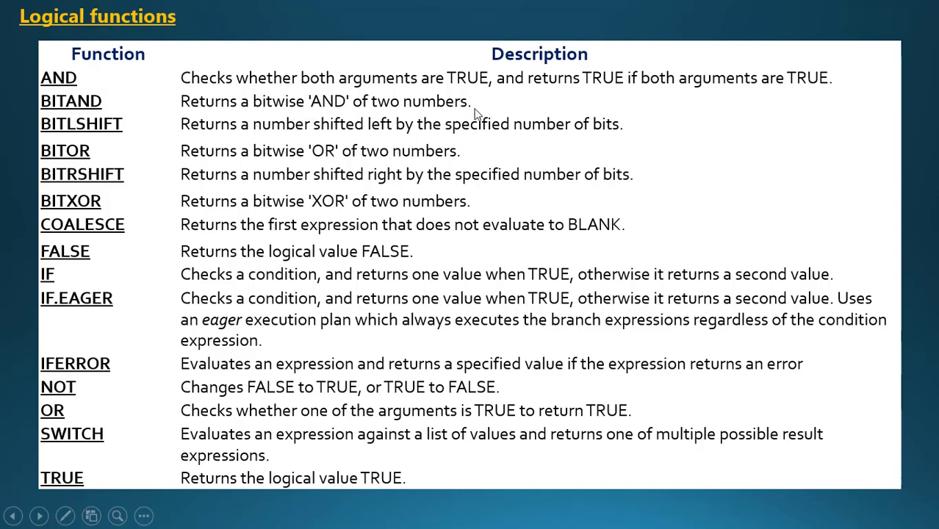
# Step: Return to Power BI Desktop, add a card visual below the student table and narrow it to about the table's data width
pyautogui.hotkey('alt', 'Tab')
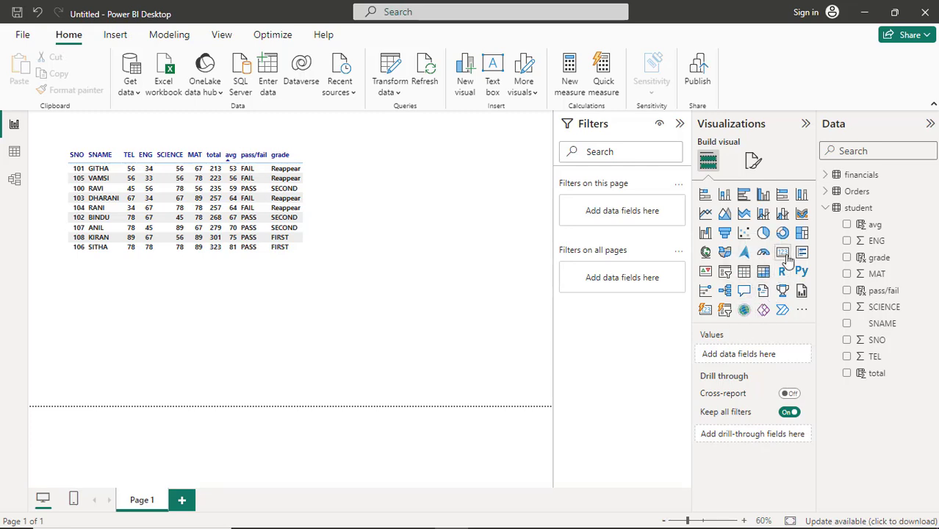
pyautogui.click(784, 253)
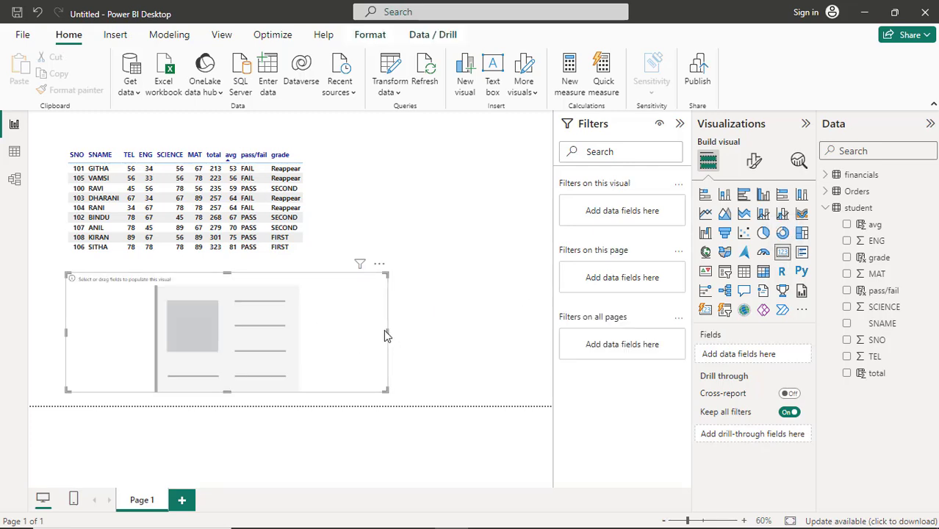
pyautogui.moveTo(388, 331); pyautogui.dragTo(299, 331)
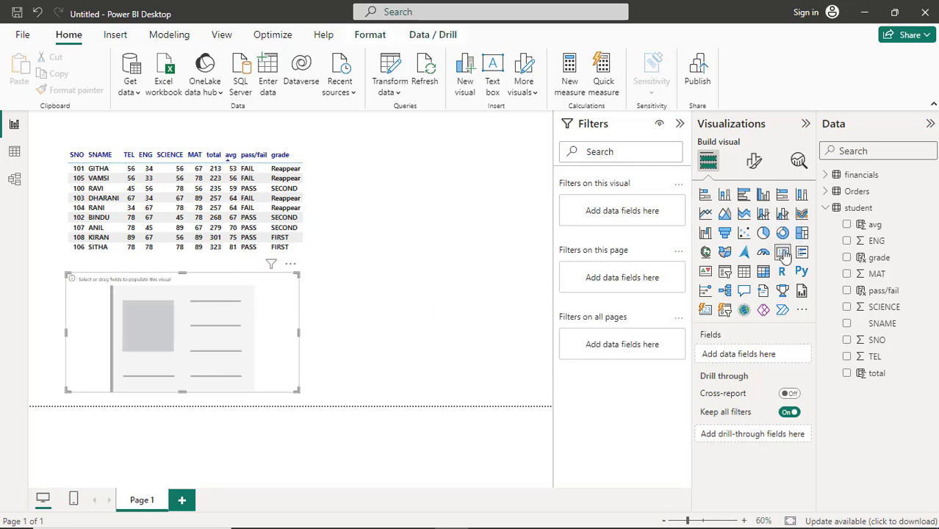
# Step: Create a calculated column in the student table with the formula logic = BITAND(6,4)
pyautogui.rightClick(847, 212)
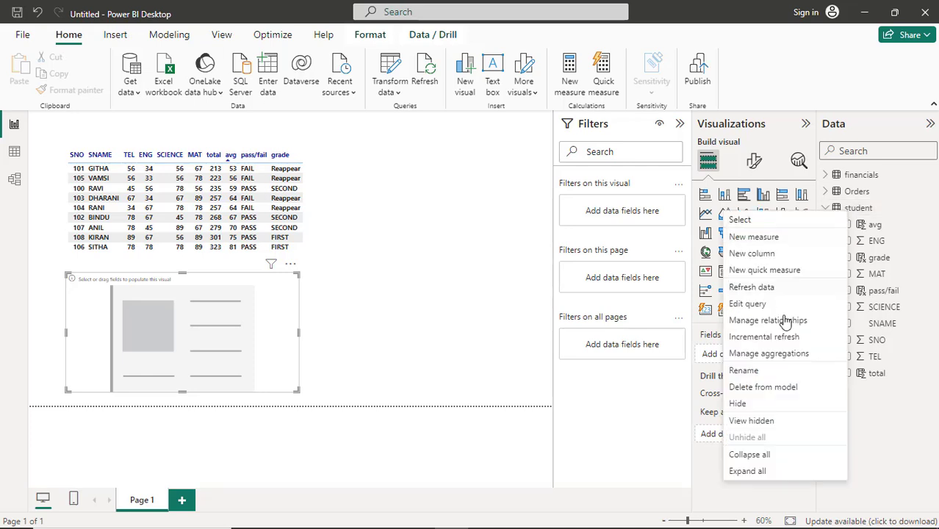
pyautogui.click(769, 261)
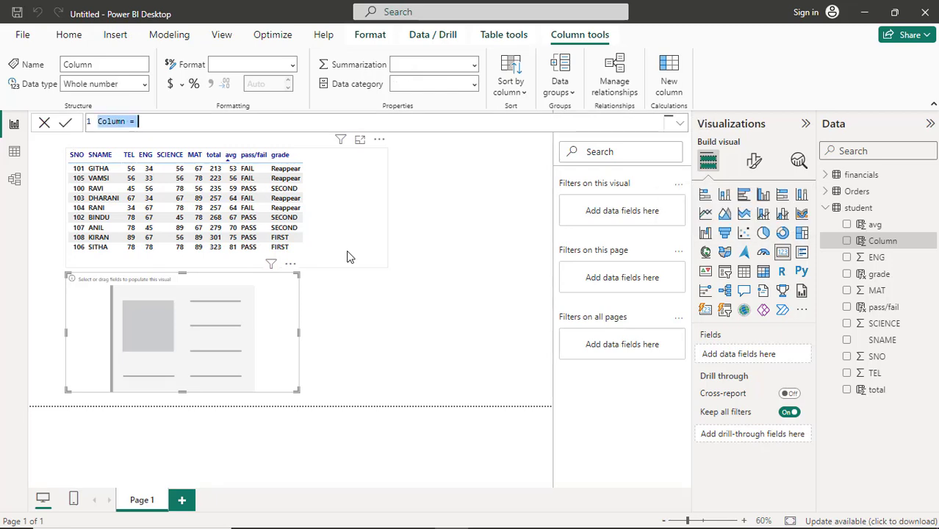
pyautogui.write('1')
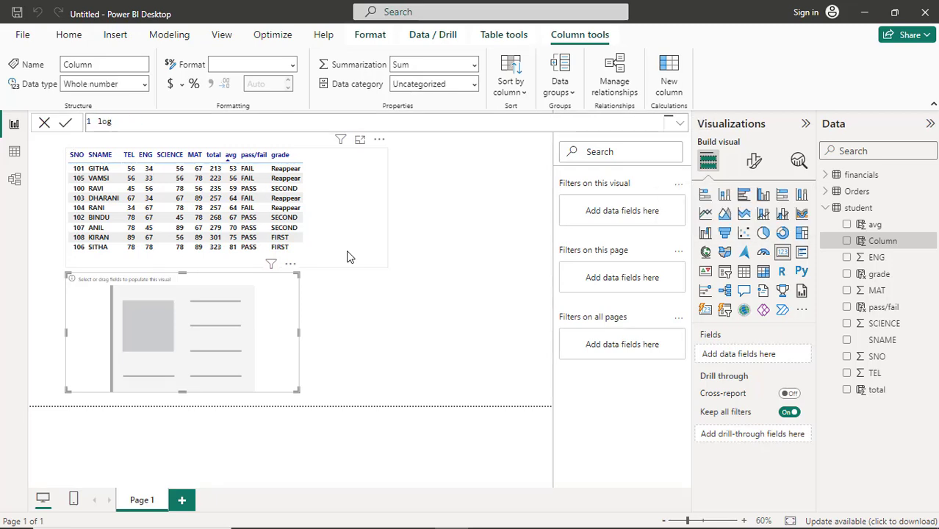
pyautogui.write('logic =bi')
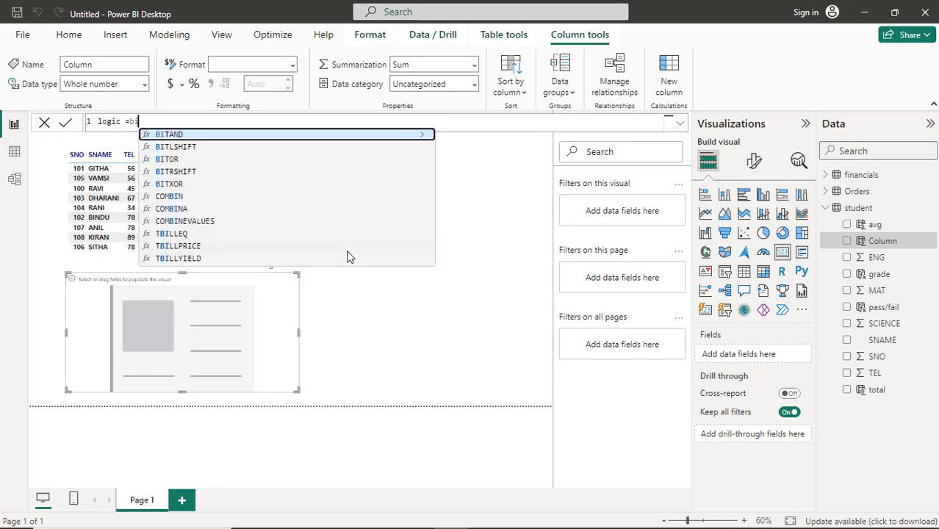
pyautogui.press('Tab')
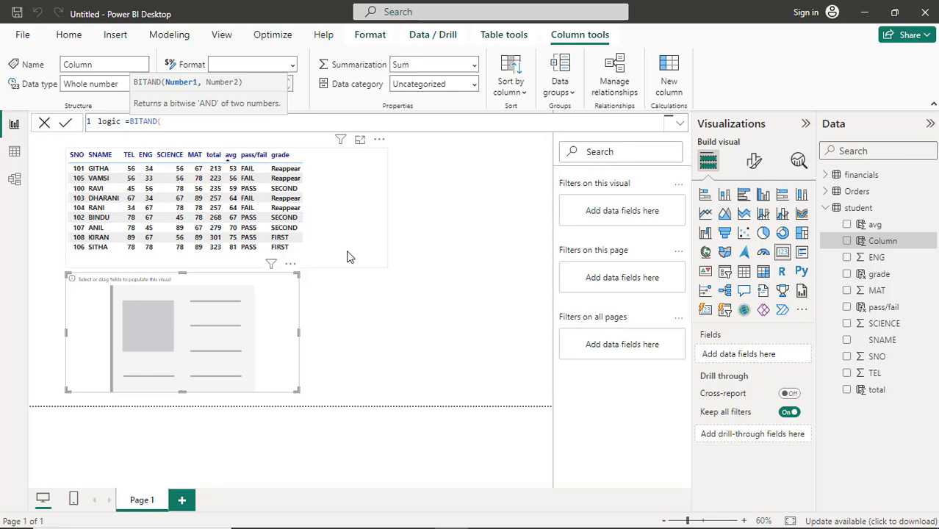
pyautogui.write('6,4)')
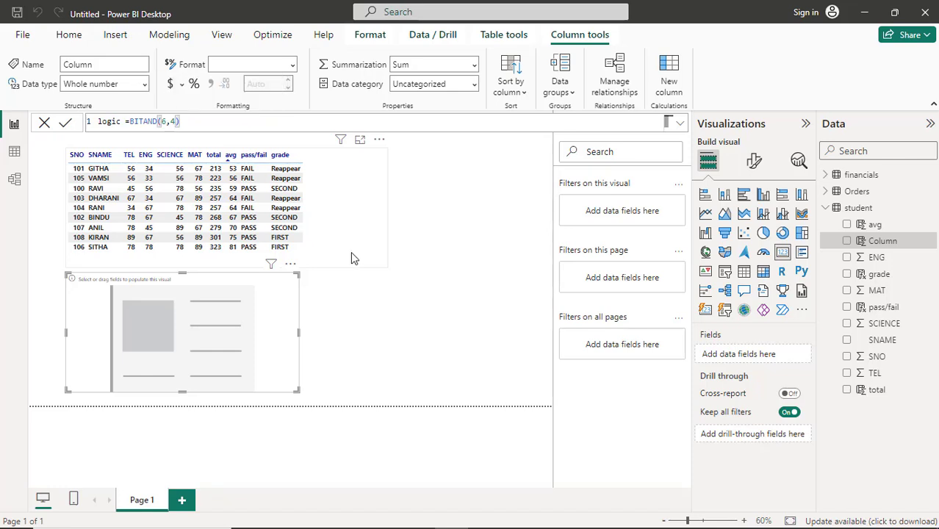
pyautogui.press('Return')
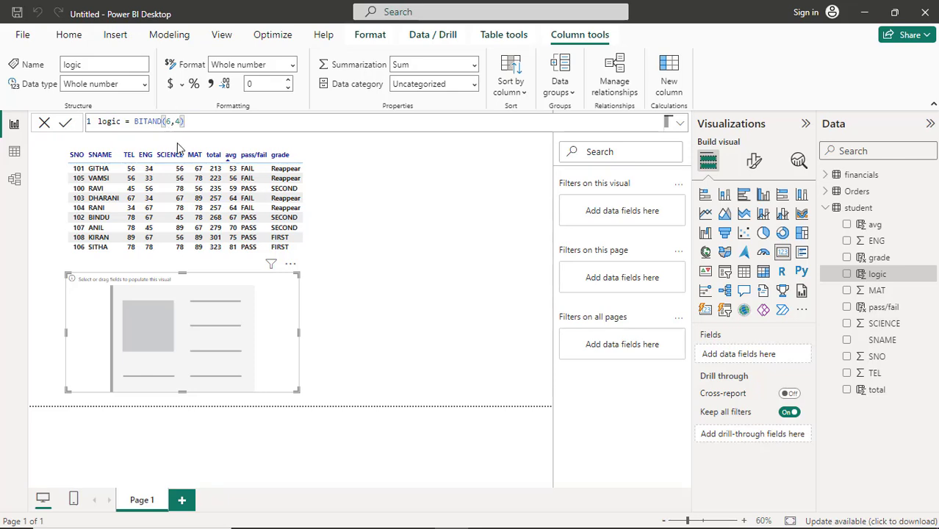
# Step: Show the logic column in the card visual and check its aggregation options without changing them
pyautogui.click(848, 275)
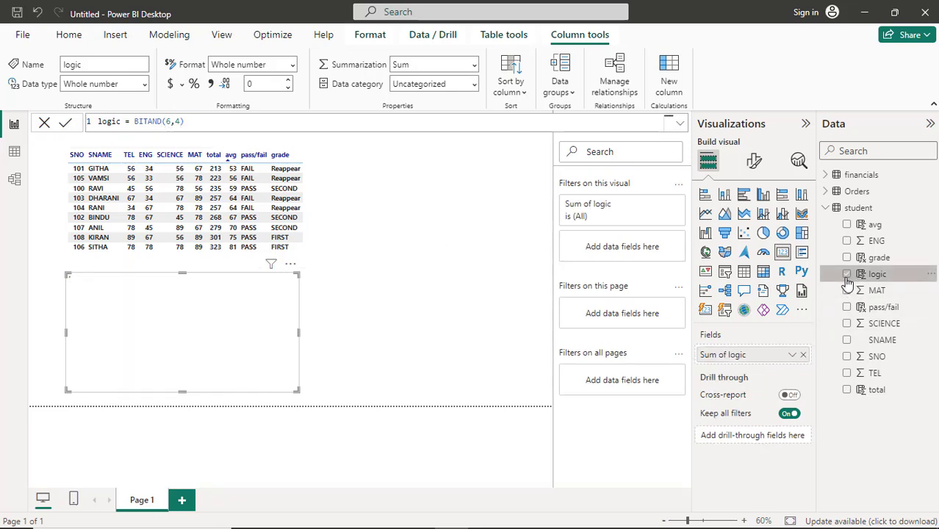
pyautogui.click(793, 356)
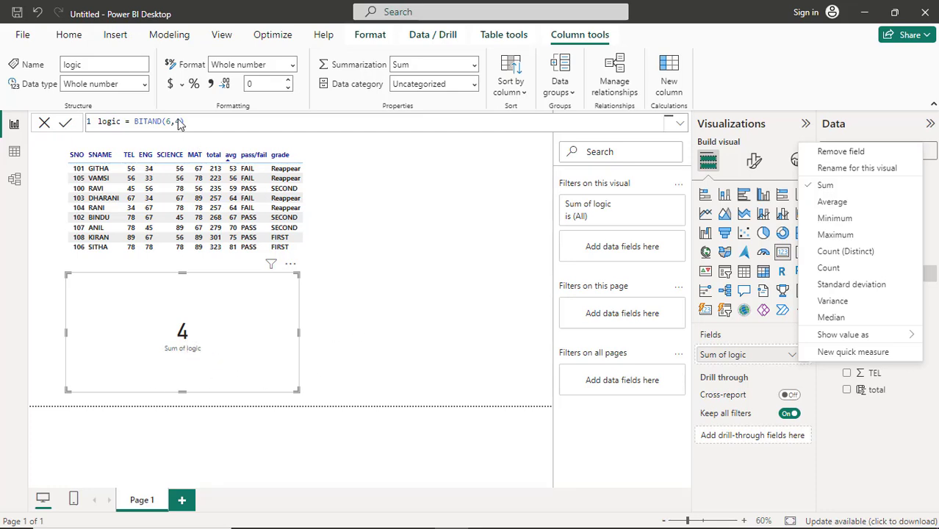
pyautogui.press('Escape')
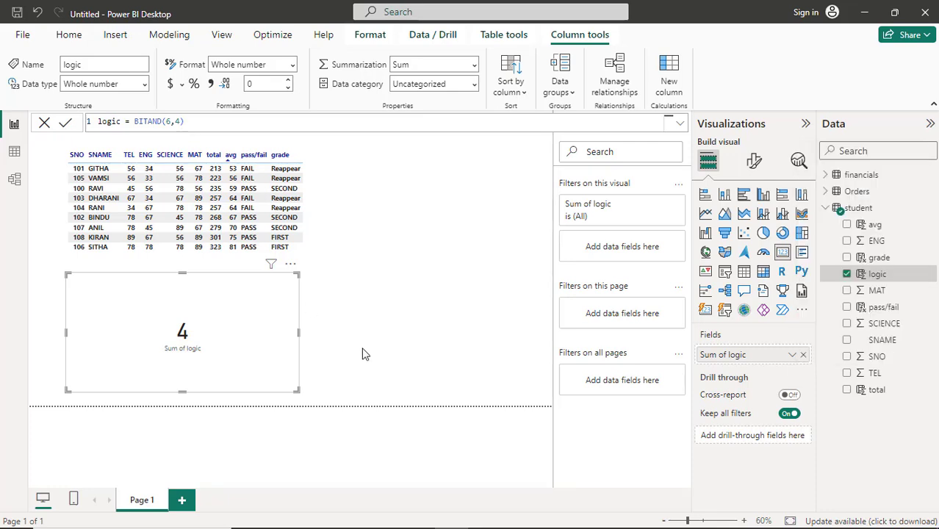
# Step: Open the Windows Calculator and switch it to Programmer mode
pyautogui.press('super')
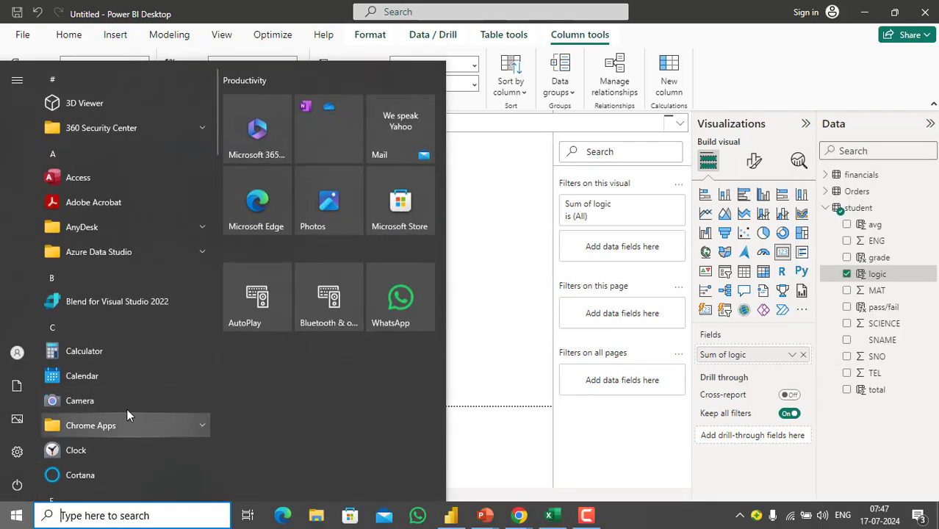
pyautogui.press('super')
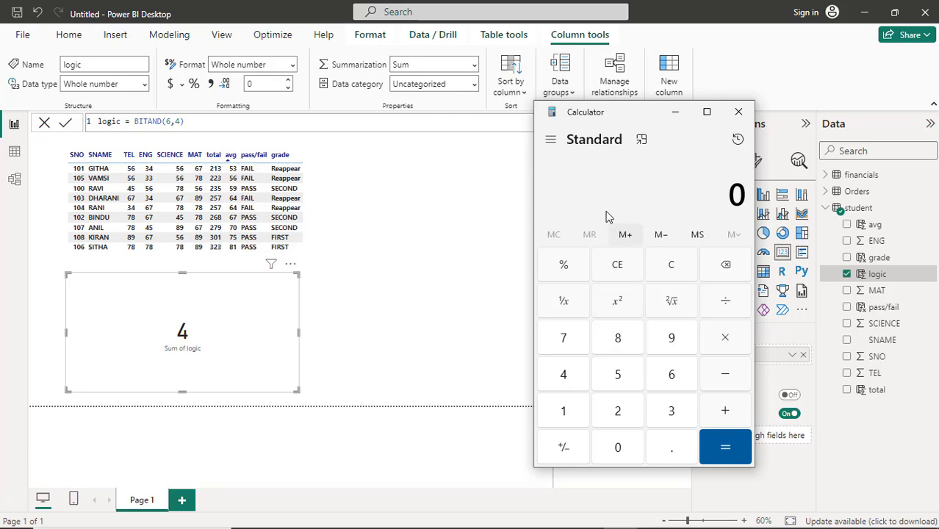
pyautogui.click(552, 141)
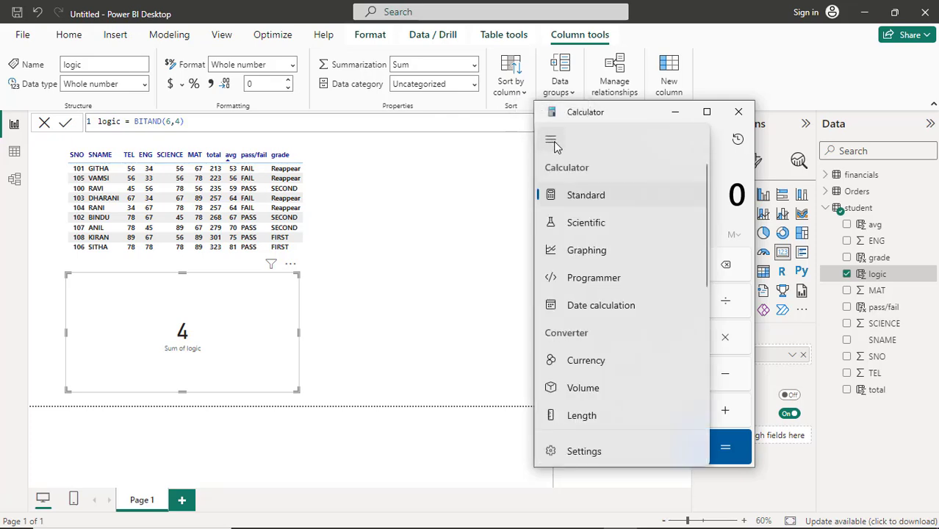
pyautogui.click(603, 278)
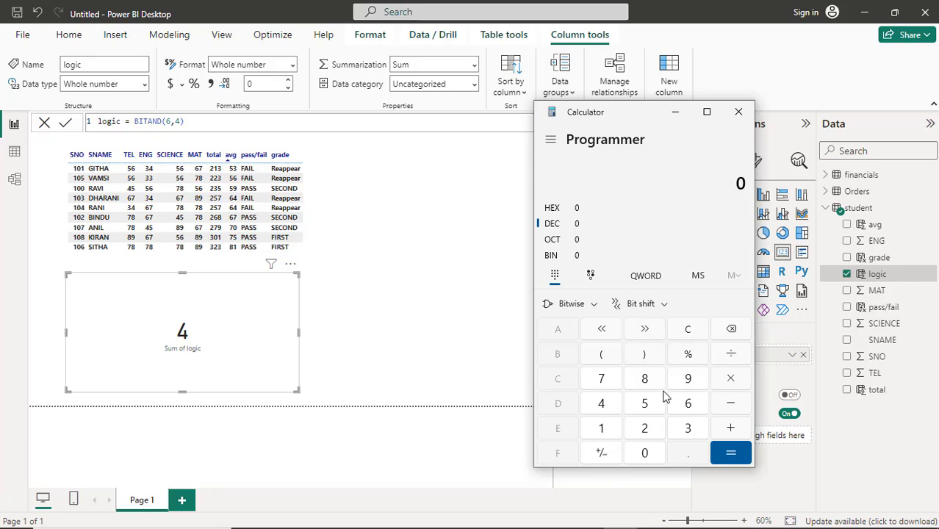
# Step: Calculate 6 AND 4 with the bitwise AND operator in Calculator to check the BITAND result
pyautogui.click(688, 406)
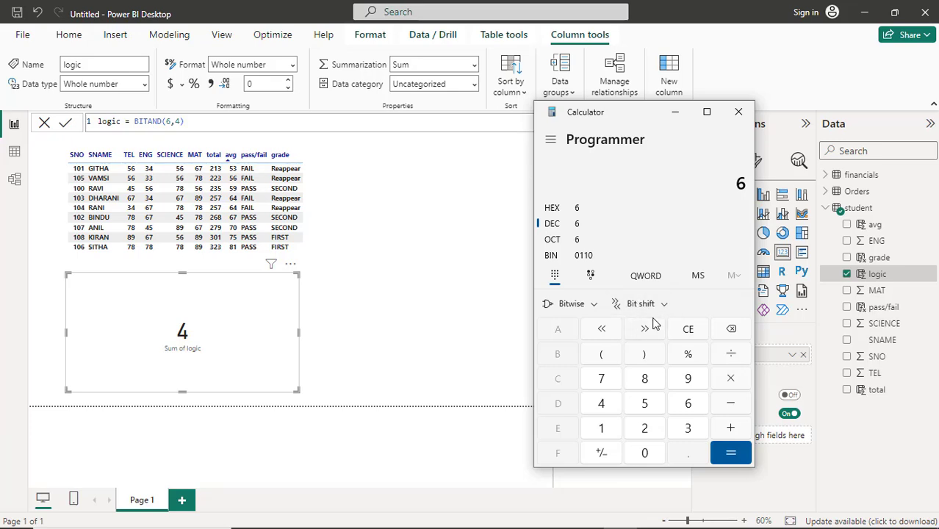
pyautogui.click(596, 307)
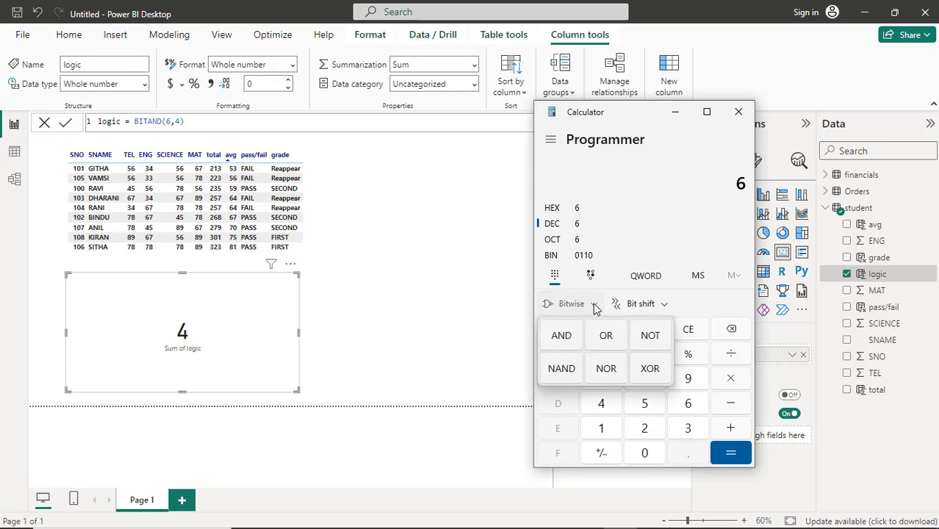
pyautogui.click(561, 334)
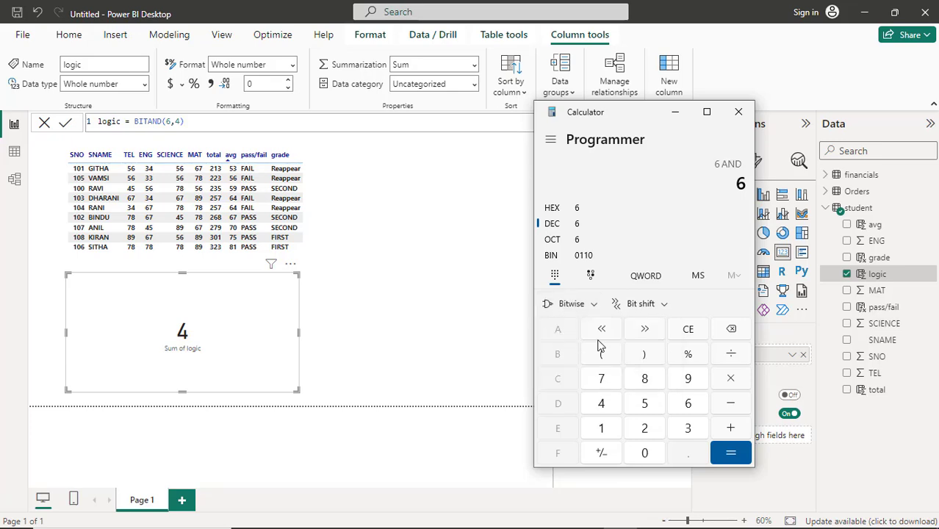
pyautogui.click(602, 403)
pyautogui.click(737, 454)
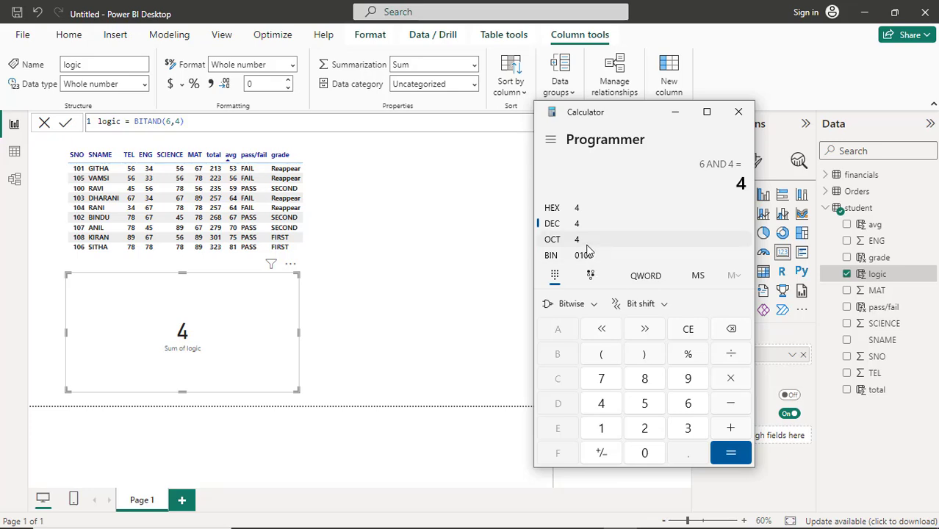
pyautogui.click(691, 404)
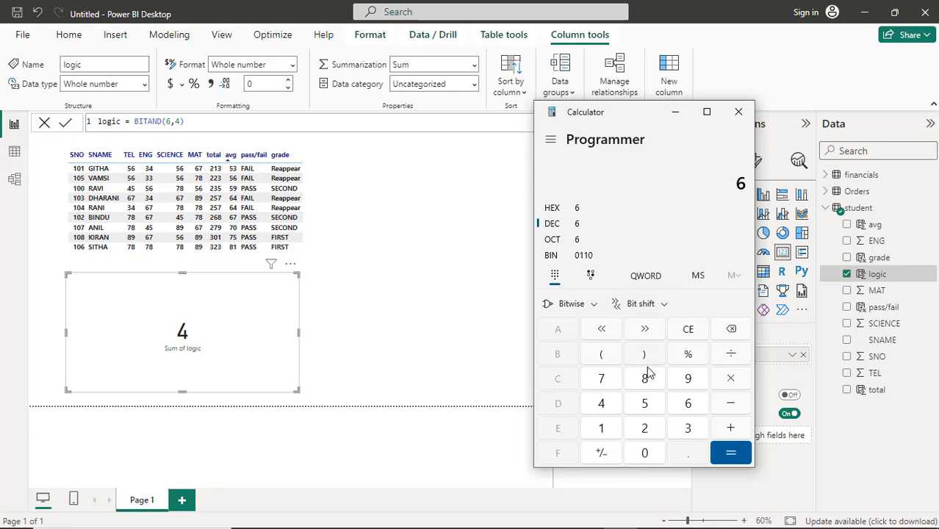
pyautogui.click(601, 405)
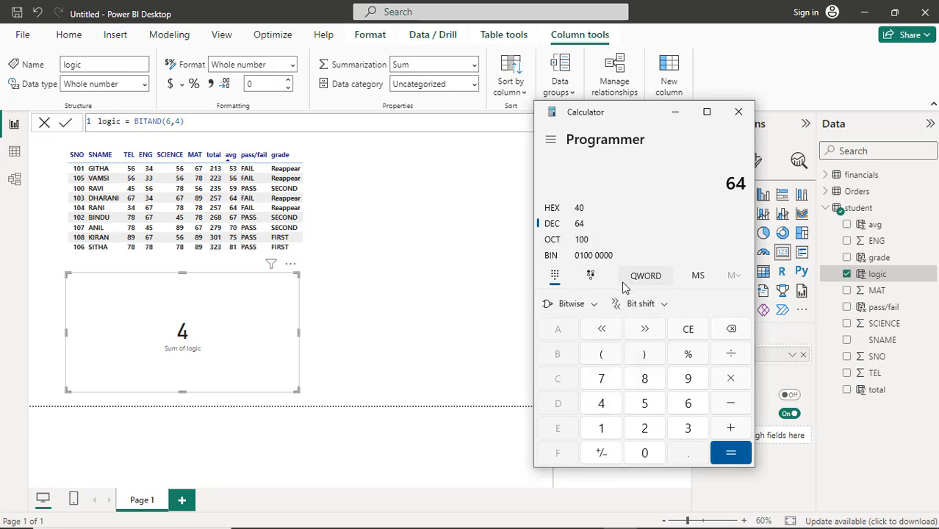
pyautogui.click(689, 330)
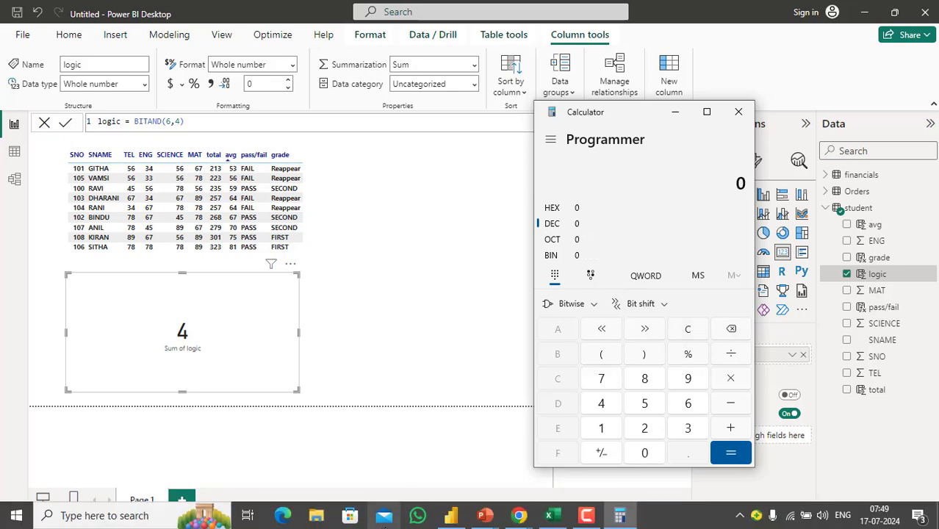
# Step: Open a blank Notepad document and write down the binary form of 6 from Calculator, 0110
pyautogui.click(132, 516)
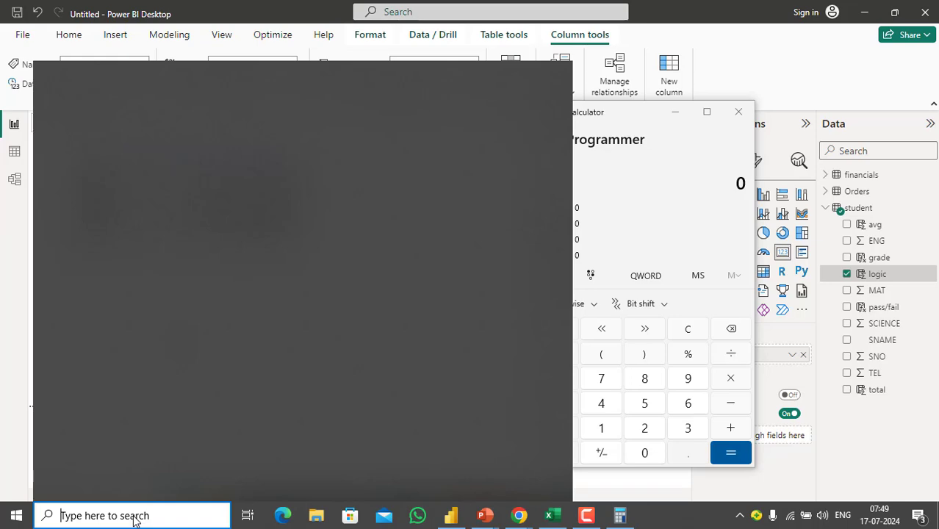
pyautogui.write('notepad')
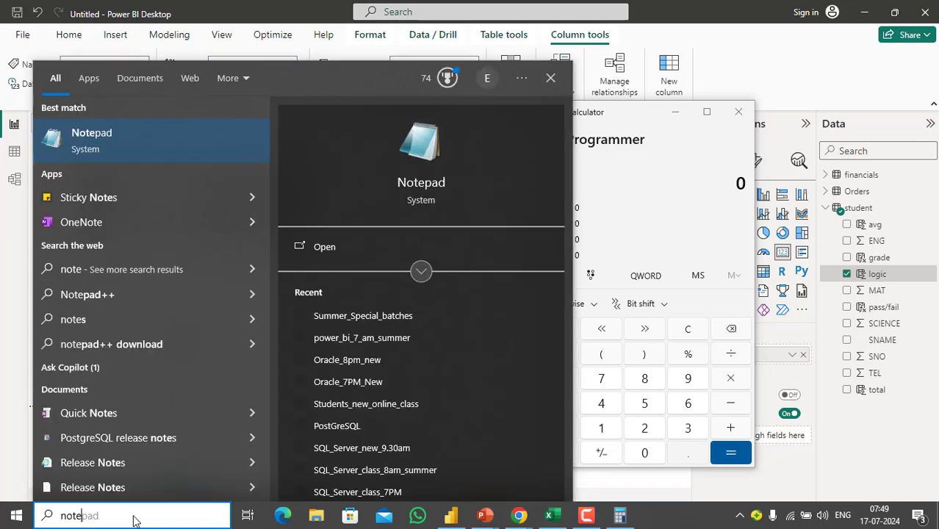
pyautogui.press('Return')
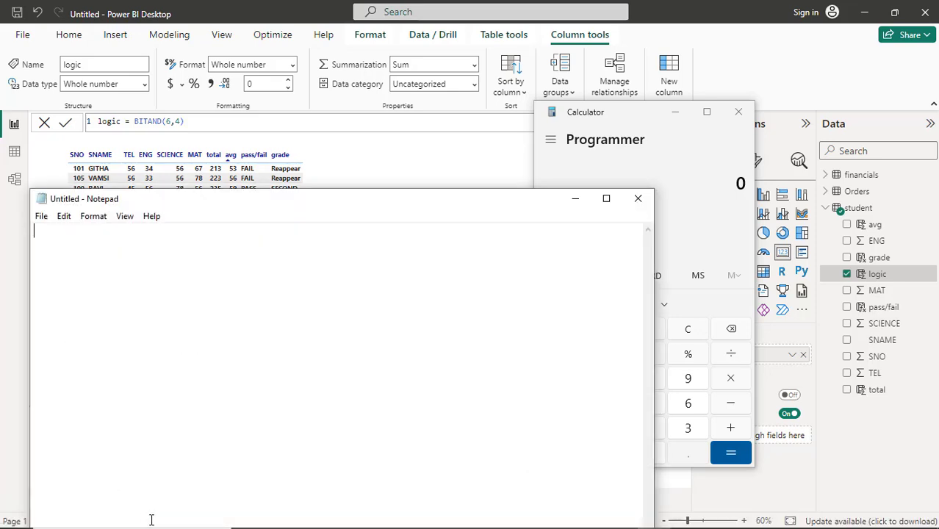
pyautogui.hotkey('alt', 'Tab')
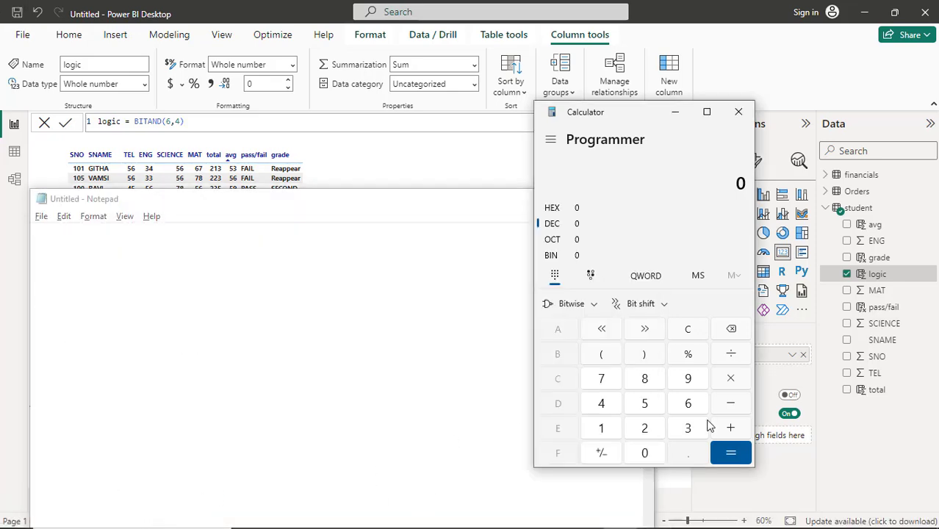
pyautogui.click(689, 405)
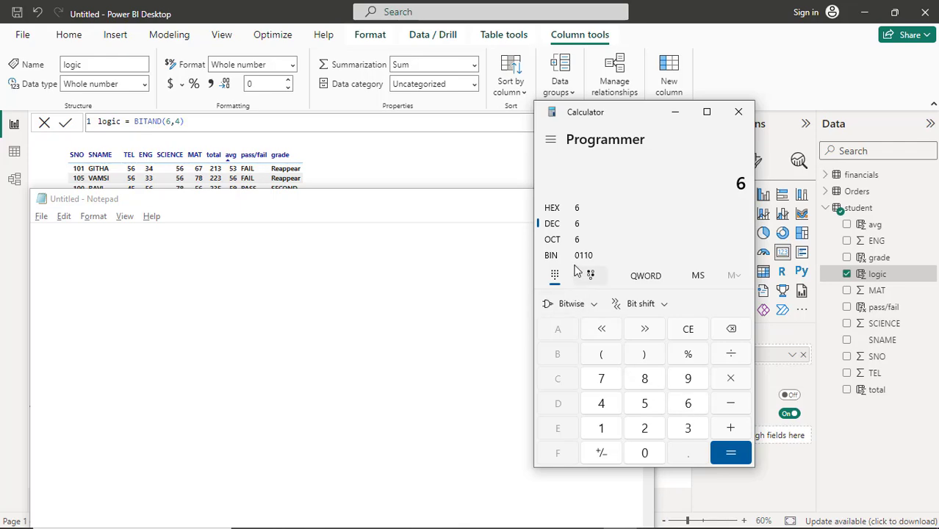
pyautogui.click(415, 264)
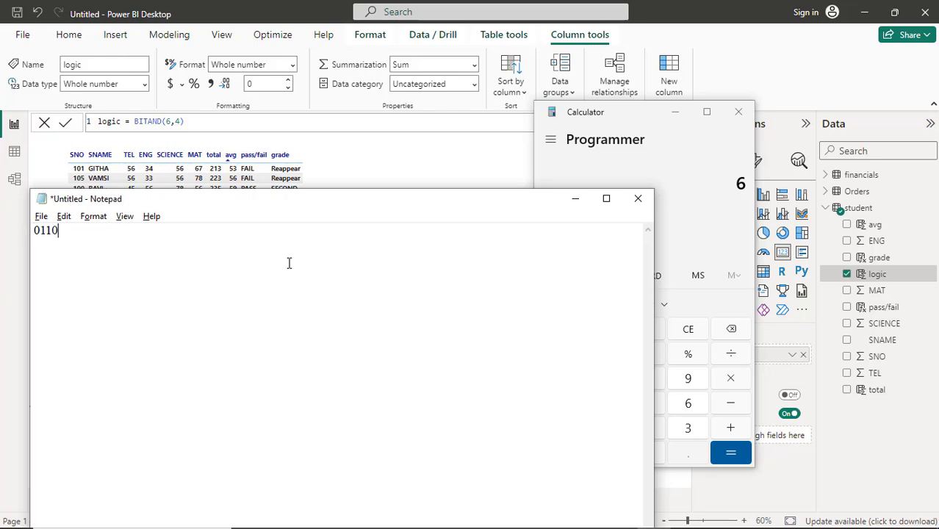
# Step: Convert 4 to binary in Calculator and write 0100 on the second line in Notepad
pyautogui.hotkey('alt', 'Tab')
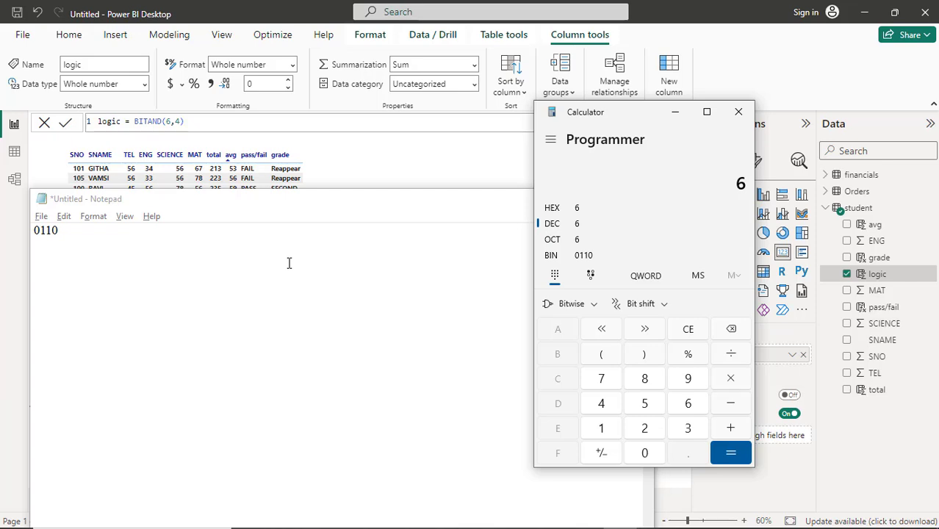
pyautogui.click(601, 406)
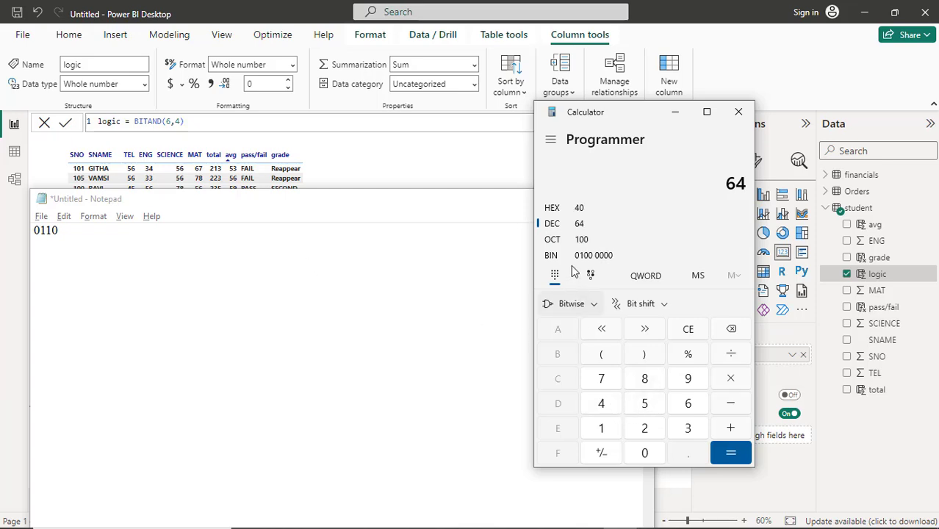
pyautogui.click(690, 331)
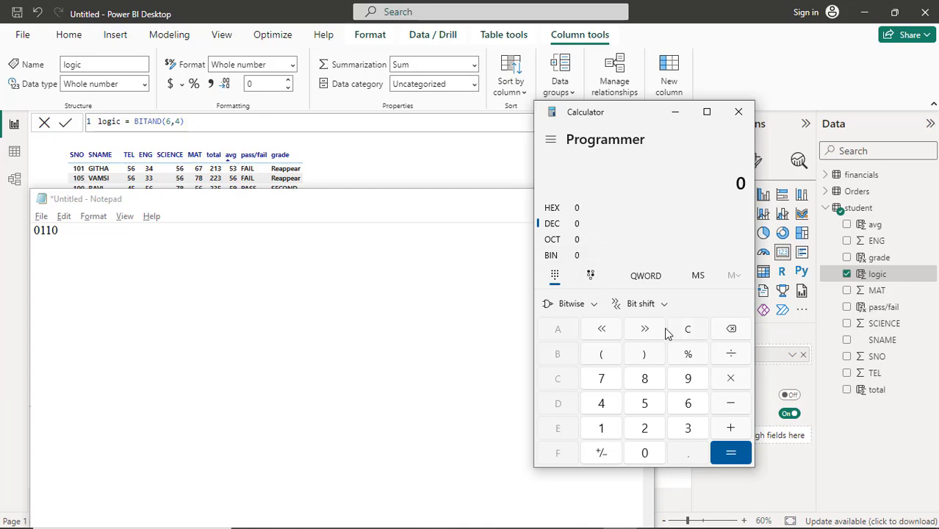
pyautogui.click(602, 404)
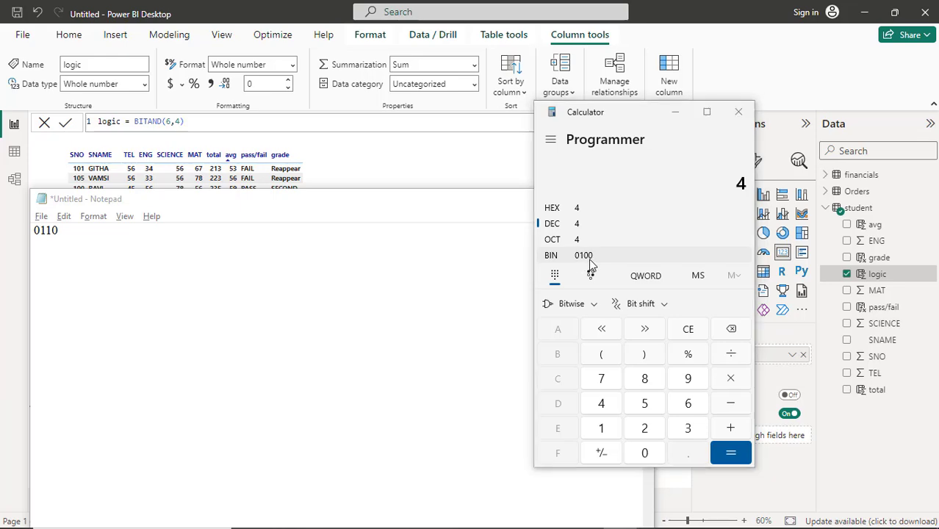
pyautogui.click(318, 293)
pyautogui.write('0')
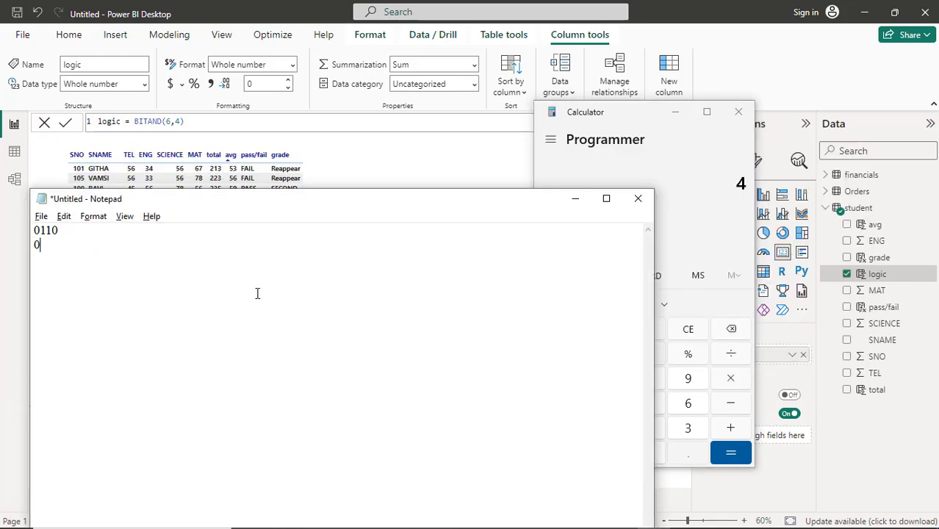
pyautogui.write('100')
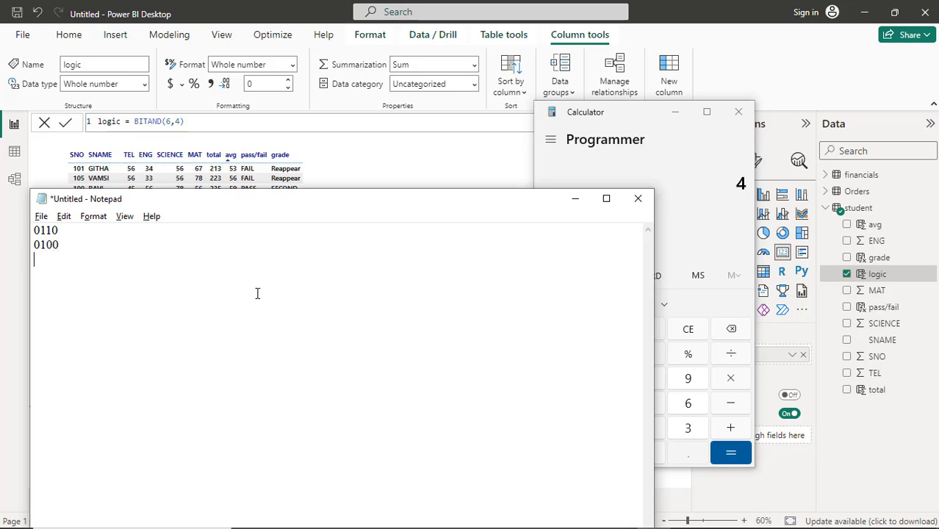
# Step: Write a dashed line and the bitwise AND result 0 1 0 0 below the two binary numbers, and return to Power BI Desktop
pyautogui.press('Return')
pyautogui.write('0  1 0')
pyautogui.press('Delete')
pyautogui.hotkey('alt', 'Tab')
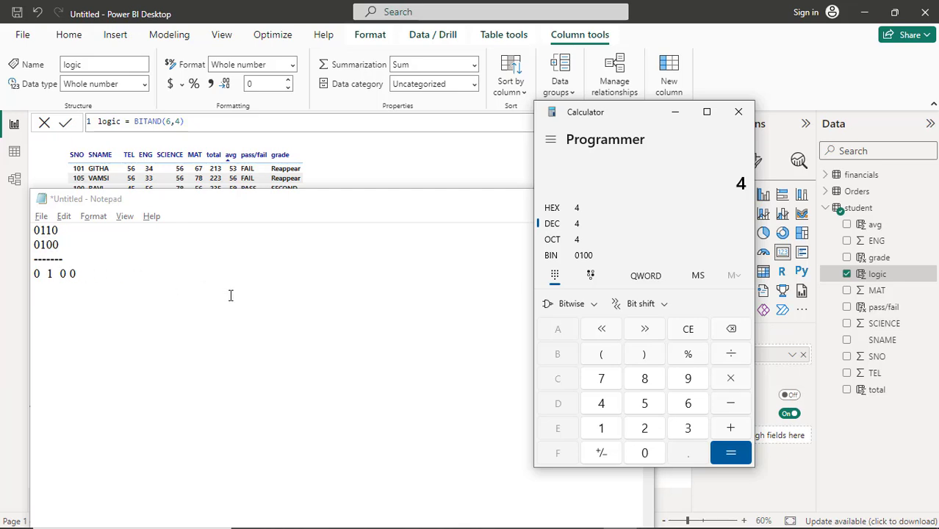
pyautogui.hotkey('alt', 'Tab')
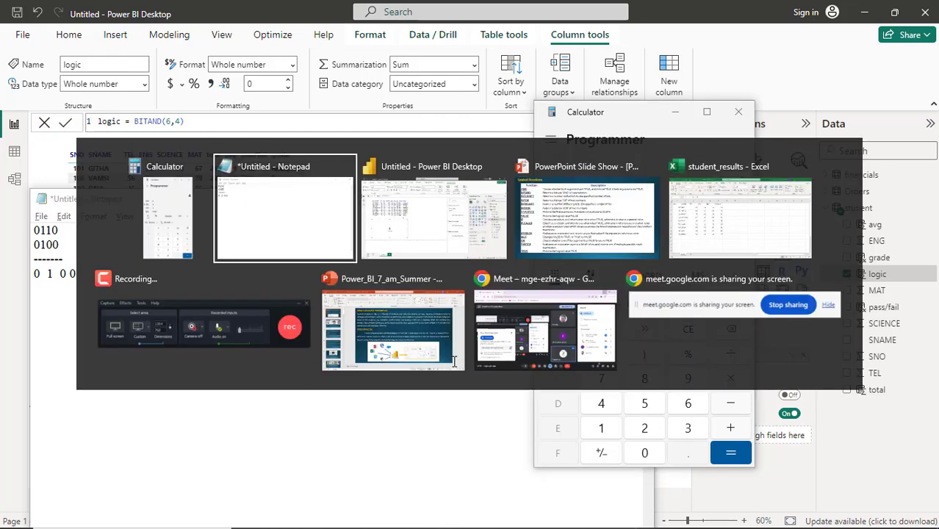
pyautogui.hotkey('alt', 'Tab')
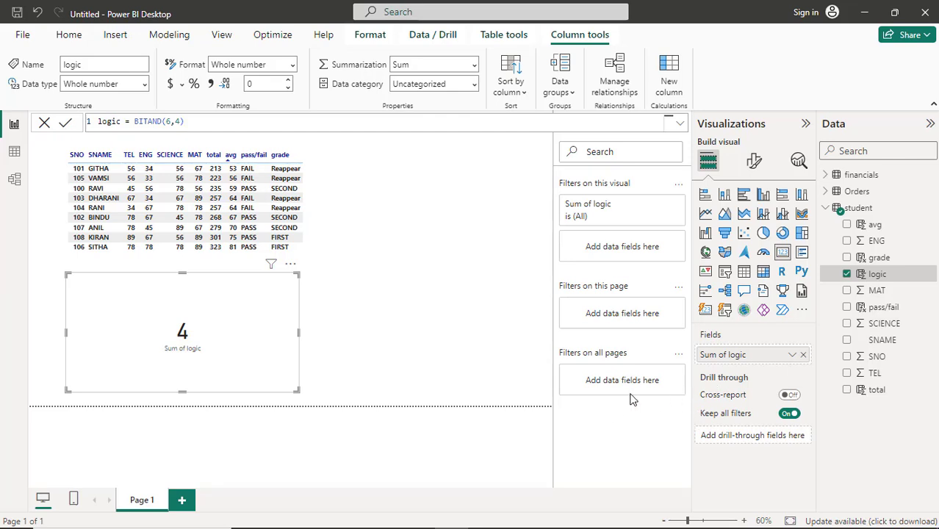
# Step: Check BITOR on the Logical functions slide and change the logic column's formula to logic = BITOR(6,4)
pyautogui.hotkey('alt', 'Tab')
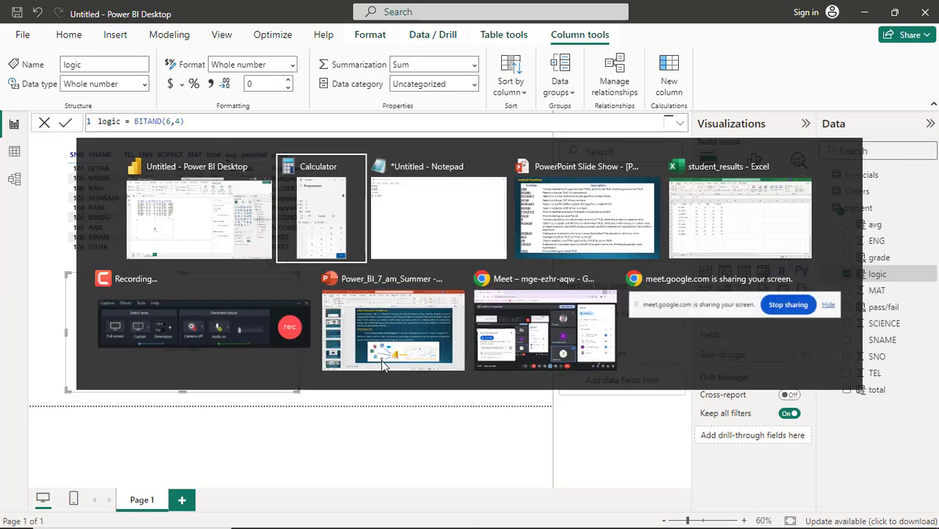
pyautogui.press('Tab')
pyautogui.press('Tab')
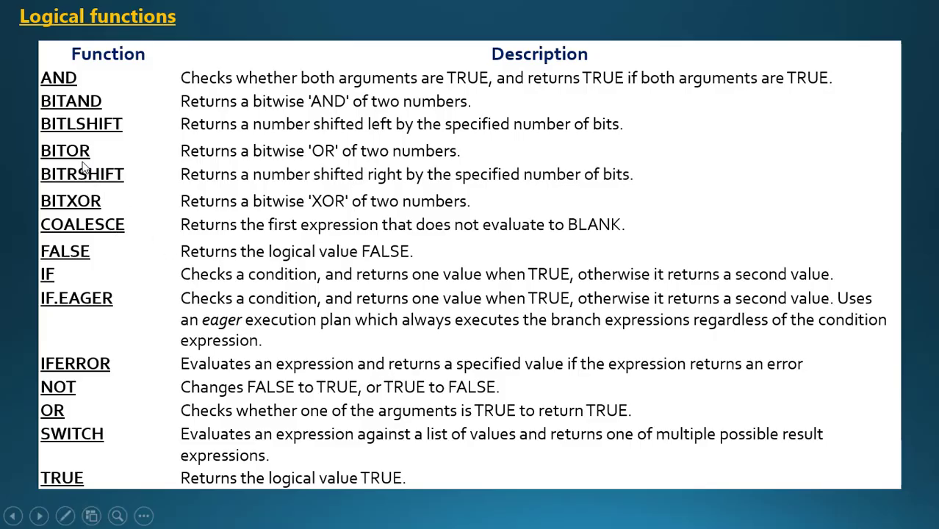
pyautogui.hotkey('alt', 'Tab')
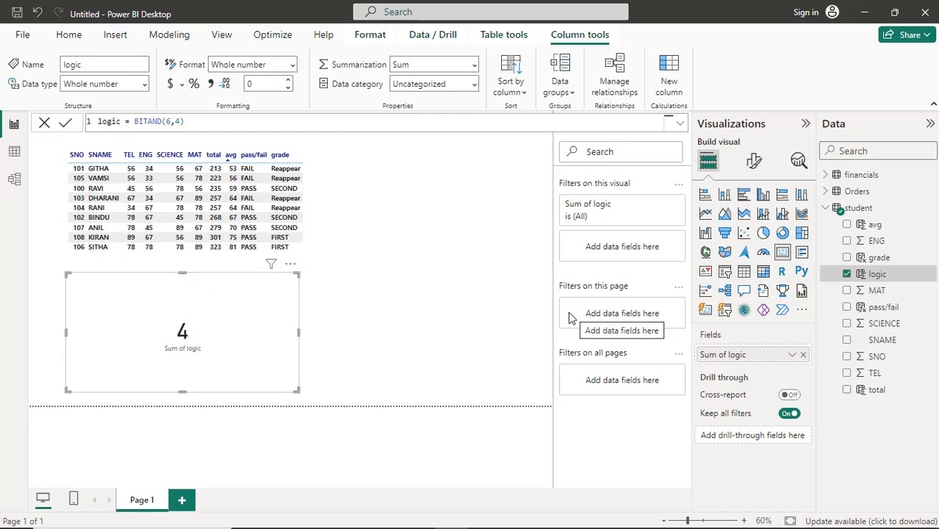
pyautogui.doubleClick(163, 122)
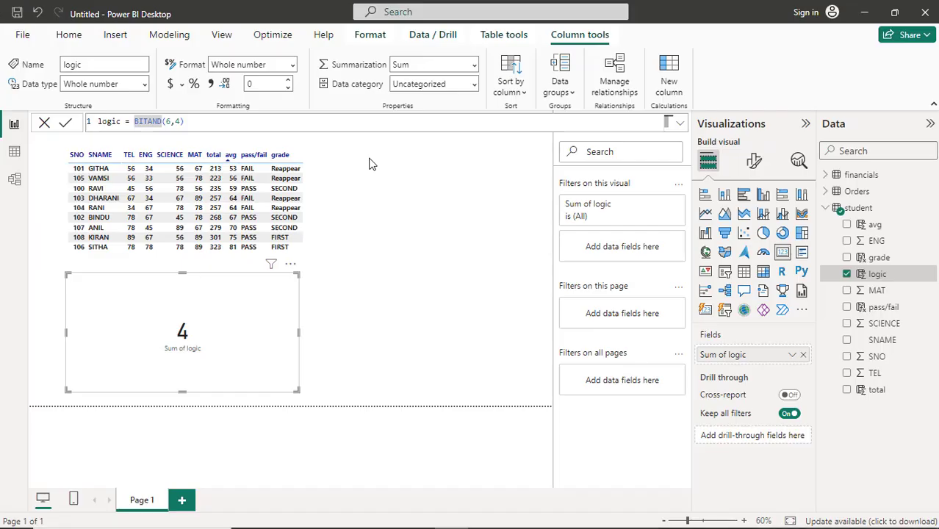
pyautogui.write('BIT')
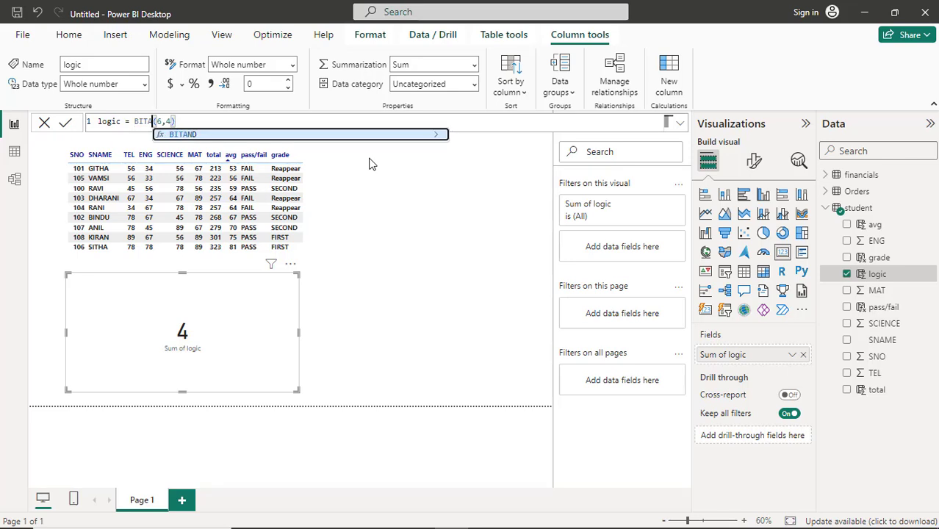
pyautogui.write('or')
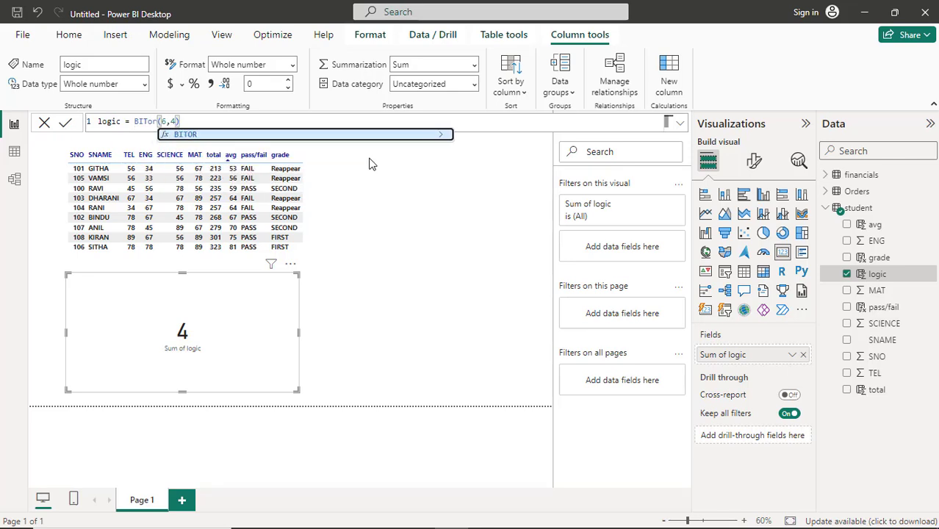
pyautogui.press('Tab')
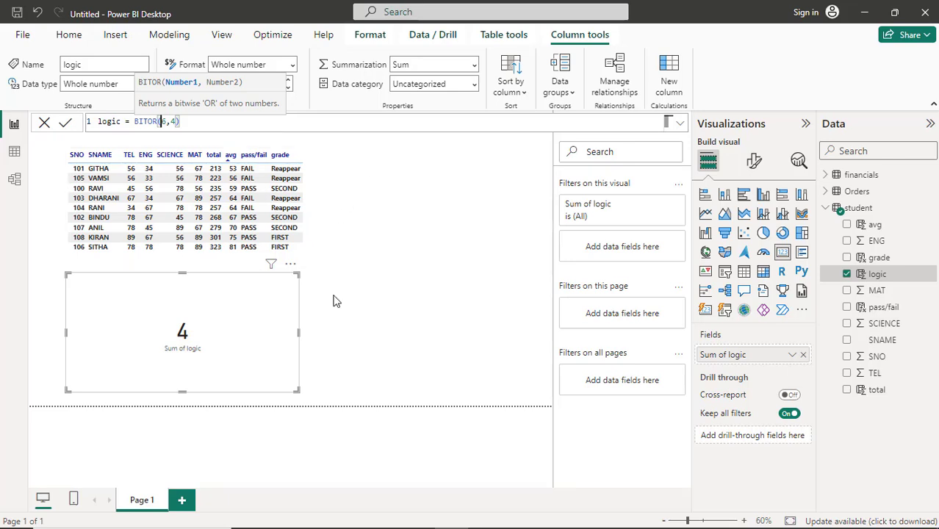
pyautogui.click(271, 122)
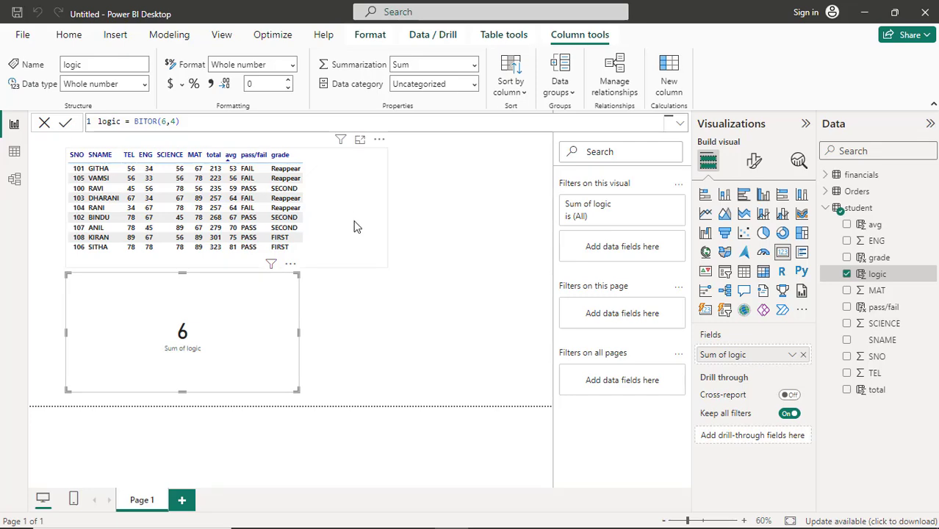
# Step: Check BITXOR on the Logical functions slide and change the logic column's formula to logic = BITXOR(6,4)
pyautogui.hotkey('alt', 'Tab')
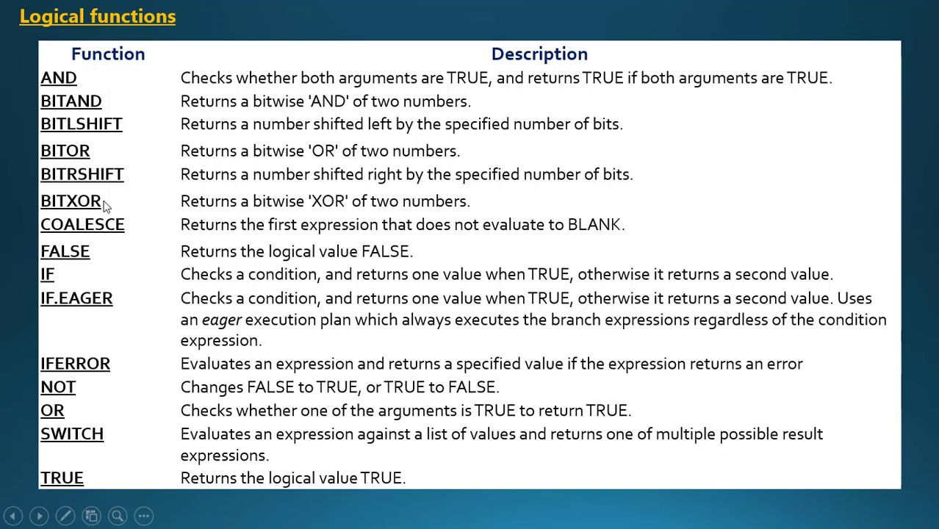
pyautogui.hotkey('alt', 'Tab')
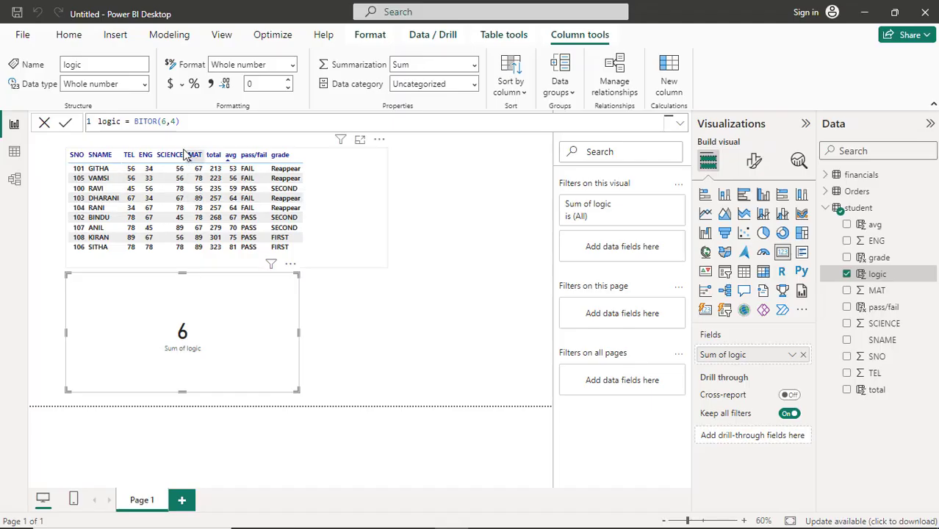
pyautogui.click(147, 122)
pyautogui.write('X')
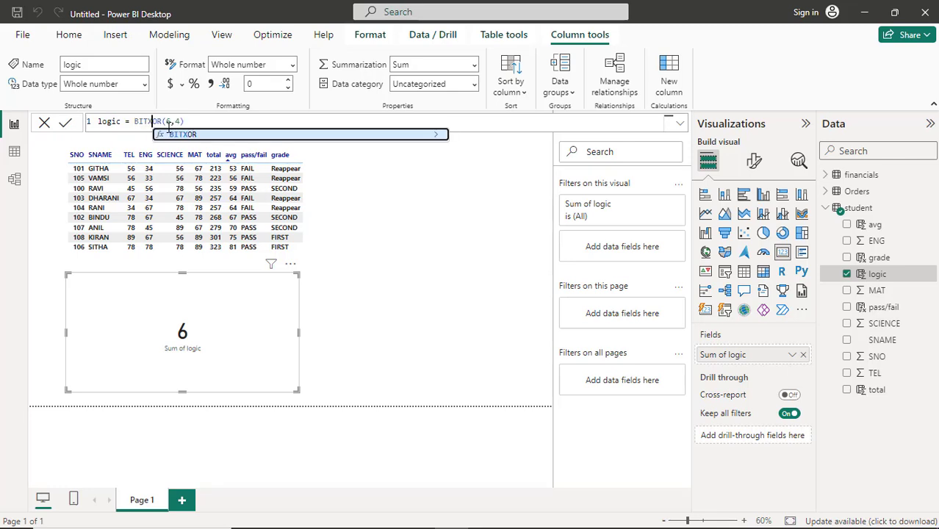
pyautogui.click(164, 124)
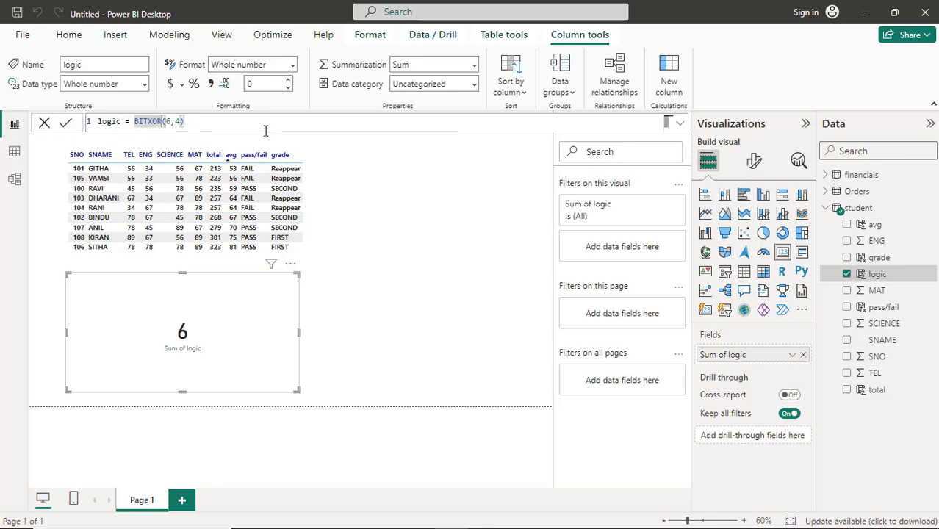
pyautogui.write('(')
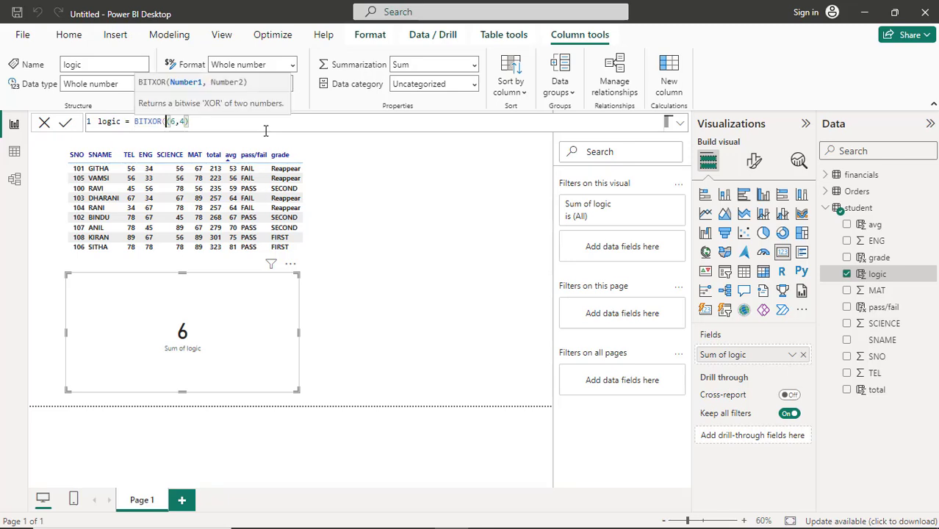
pyautogui.press('BackSpace')
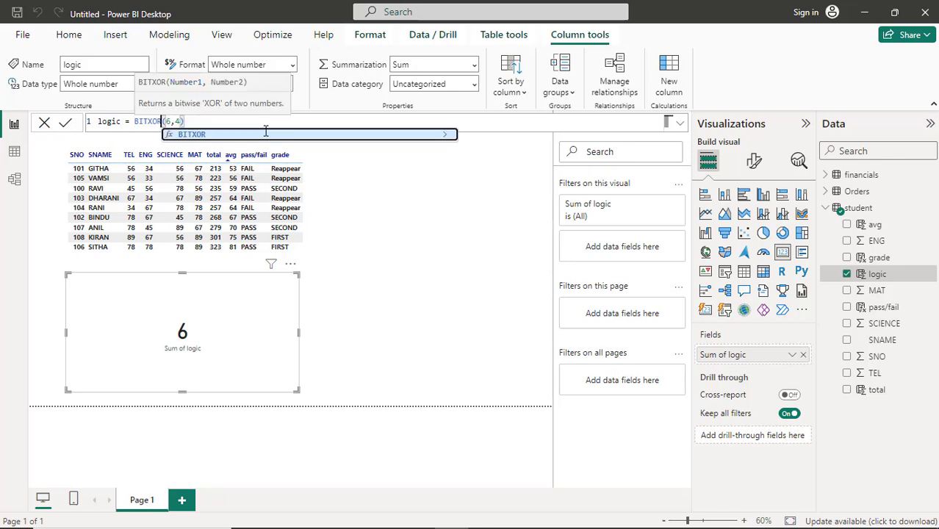
pyautogui.press('Return')
pyautogui.press('Return')
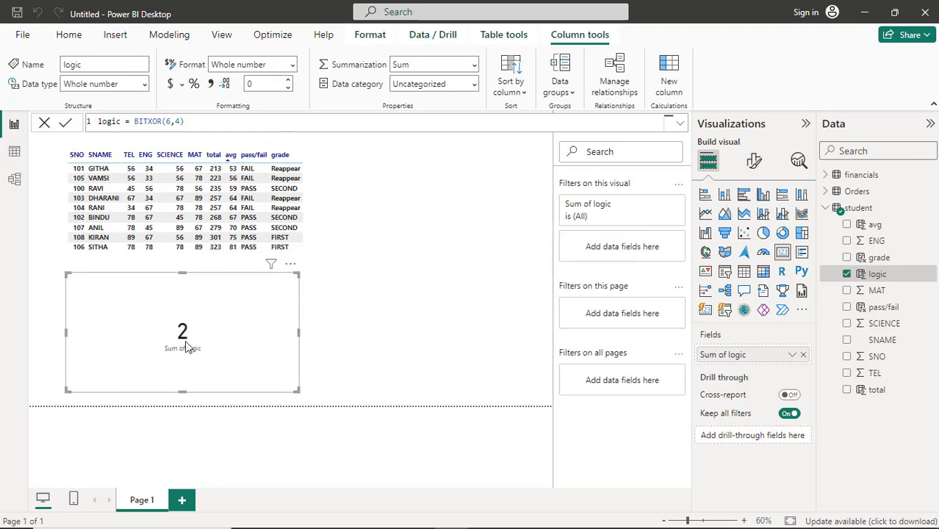
pyautogui.click(199, 119)
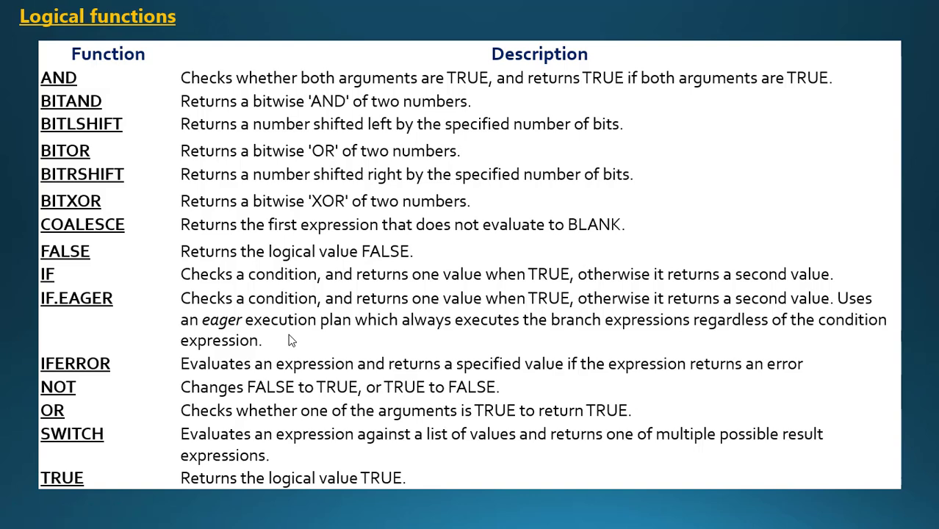
pyautogui.hotkey('alt', 'Tab')
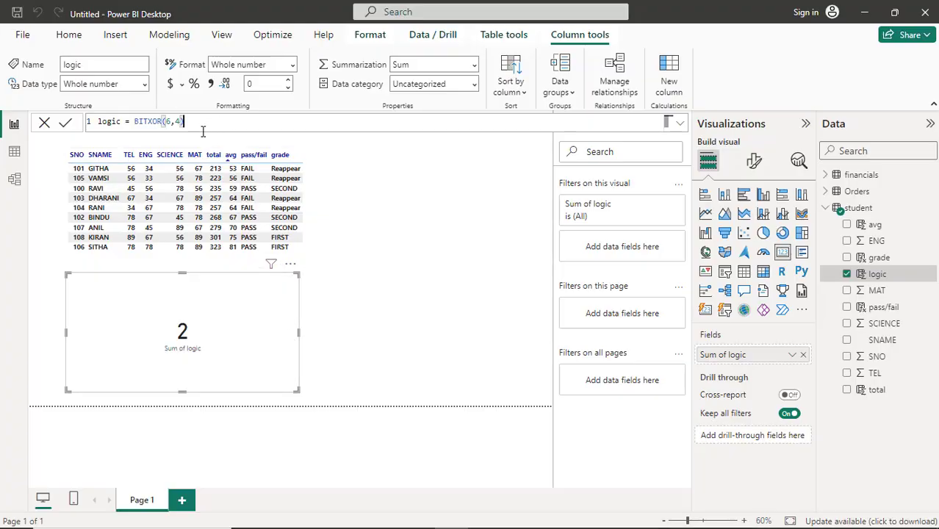
# Step: Change the logic column's formula to logic = BITLSHIFT(6,1) and apply it
pyautogui.press('BackSpace')
pyautogui.press('BackSpace')
pyautogui.press('BackSpace')
pyautogui.press('BackSpace')
pyautogui.press('BackSpace')
pyautogui.press('BackSpace')
pyautogui.press('BackSpace')
pyautogui.press('BackSpace')
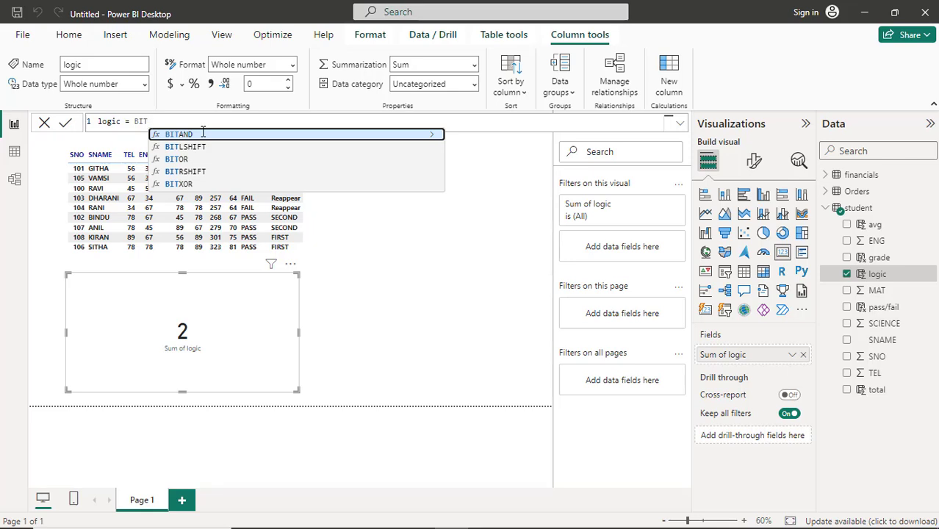
pyautogui.press('Down')
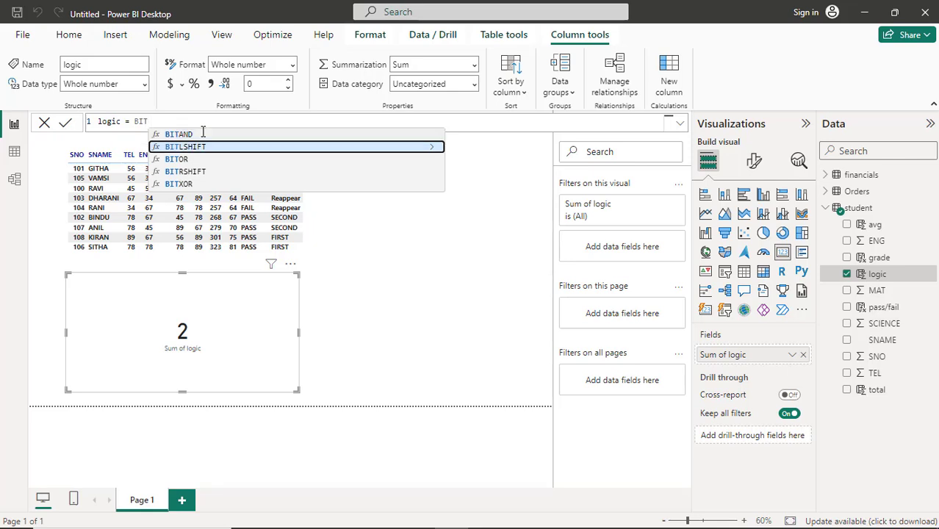
pyautogui.press('Tab')
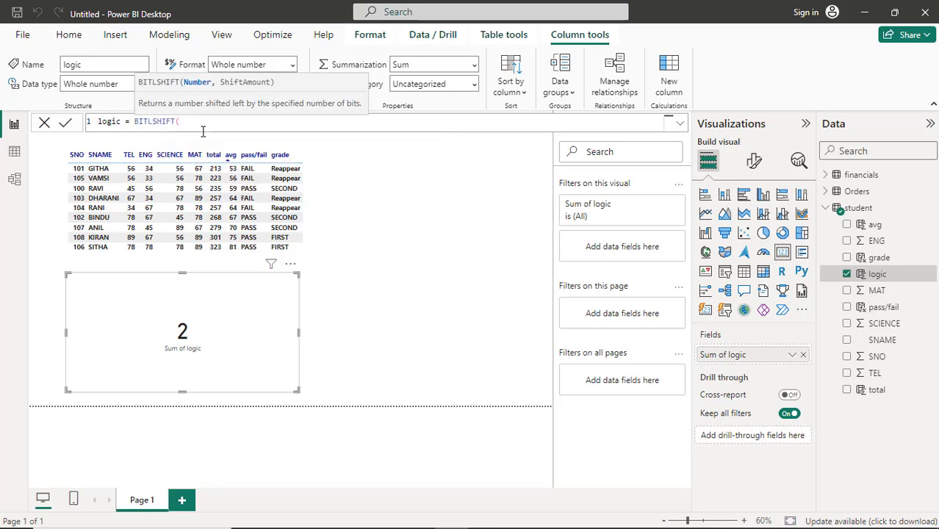
pyautogui.write('6)')
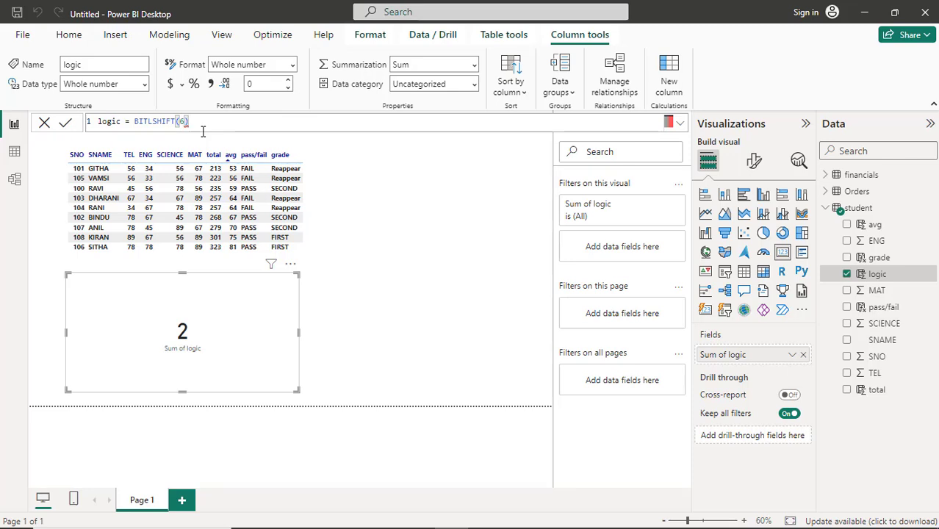
pyautogui.press('BackSpace')
pyautogui.press('BackSpace')
pyautogui.press('BackSpace')
pyautogui.write('(')
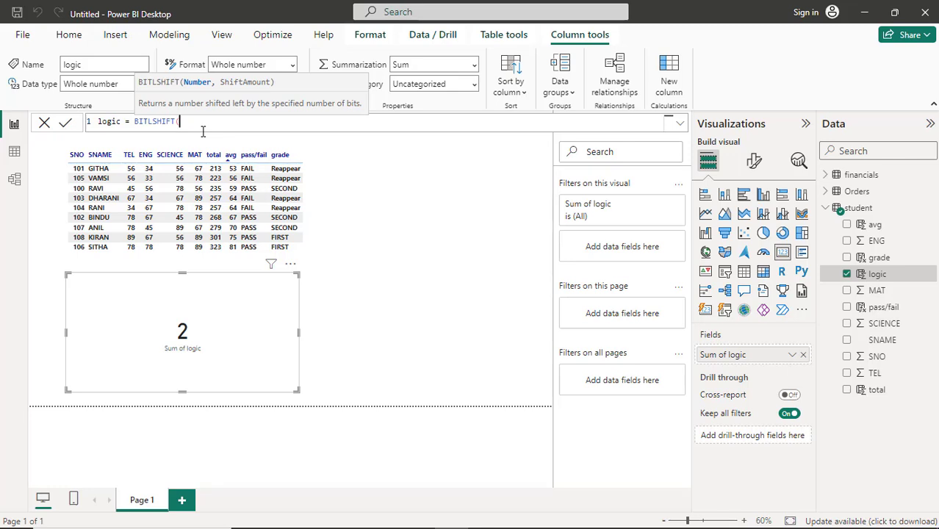
pyautogui.write('6,1)')
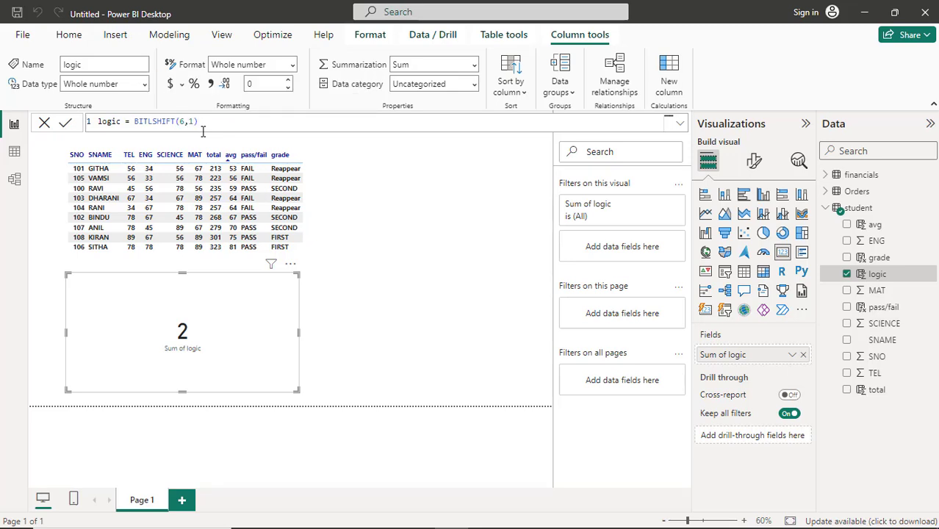
pyautogui.press('Return')
# Step: Replace the function in the logic column's formula so it reads logic = BITRSHIFT(6,1), and apply it
pyautogui.doubleClick(157, 122)
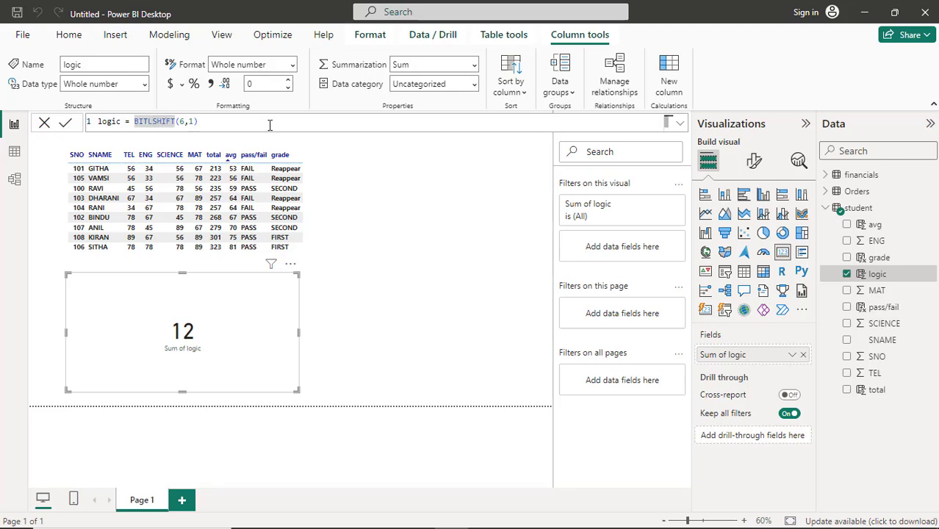
pyautogui.write('BITrSHIFT')
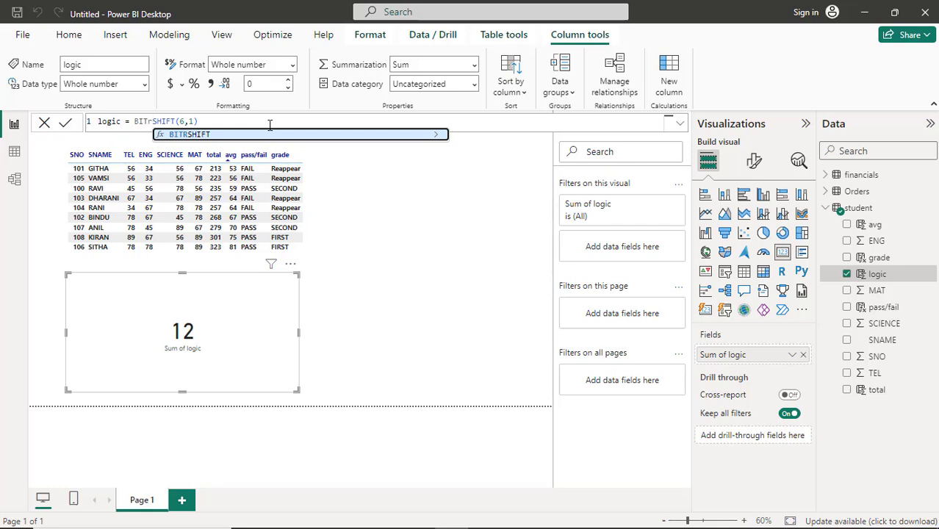
pyautogui.press('Tab')
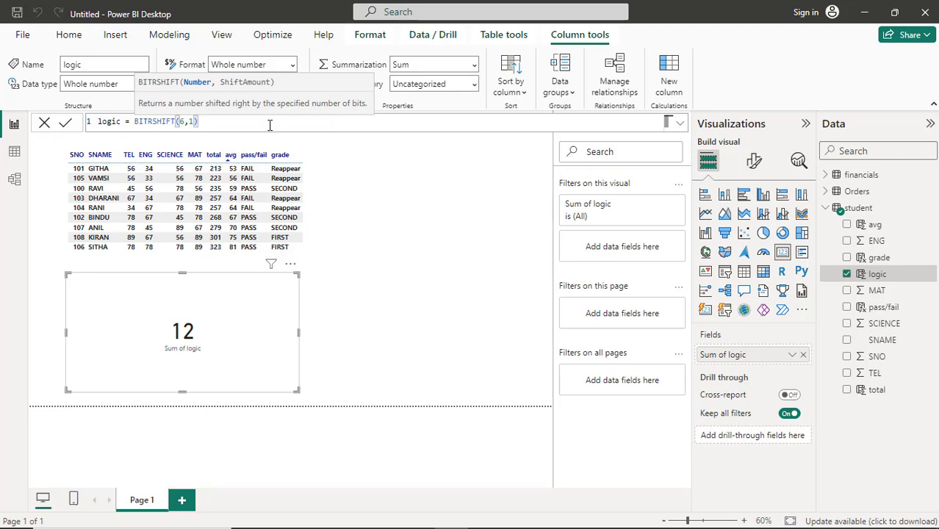
pyautogui.click(269, 126)
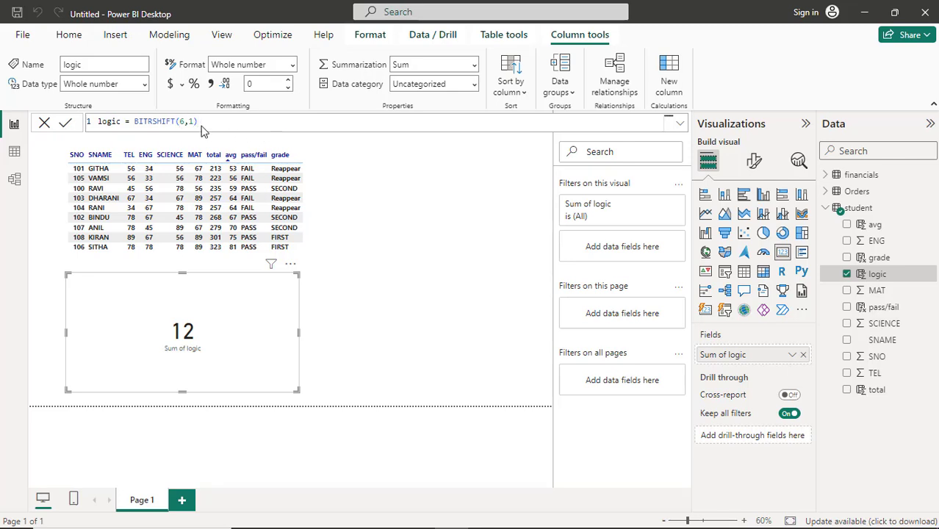
pyautogui.press('Return')
# Step: Check COALESCE on the Logical functions slide and change the logic column's formula to logic = COALESCE(45,67,78,34)
pyautogui.hotkey('alt', 'Tab')
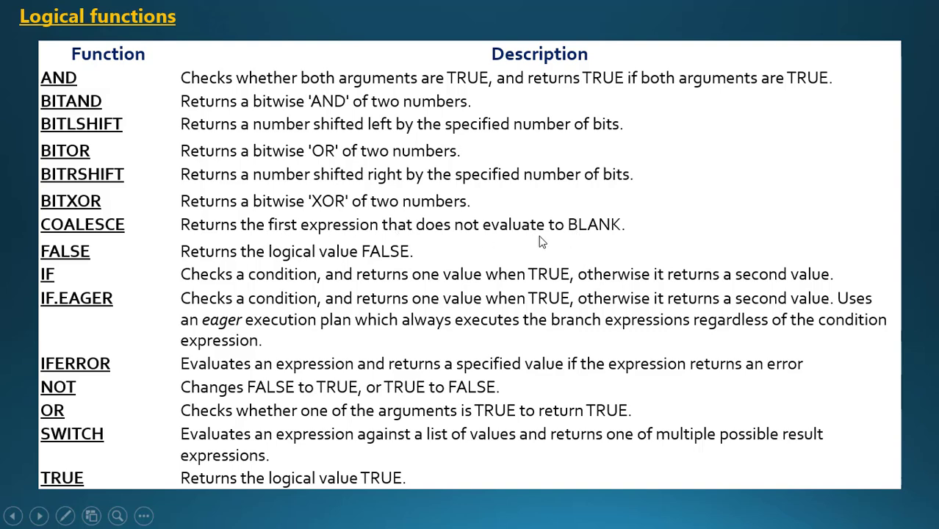
pyautogui.hotkey('alt', 'Tab')
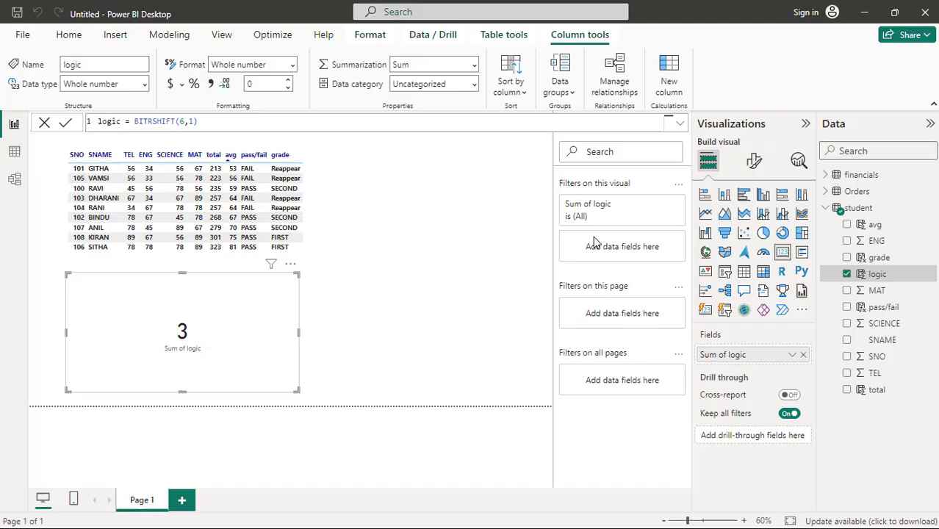
pyautogui.click(216, 121)
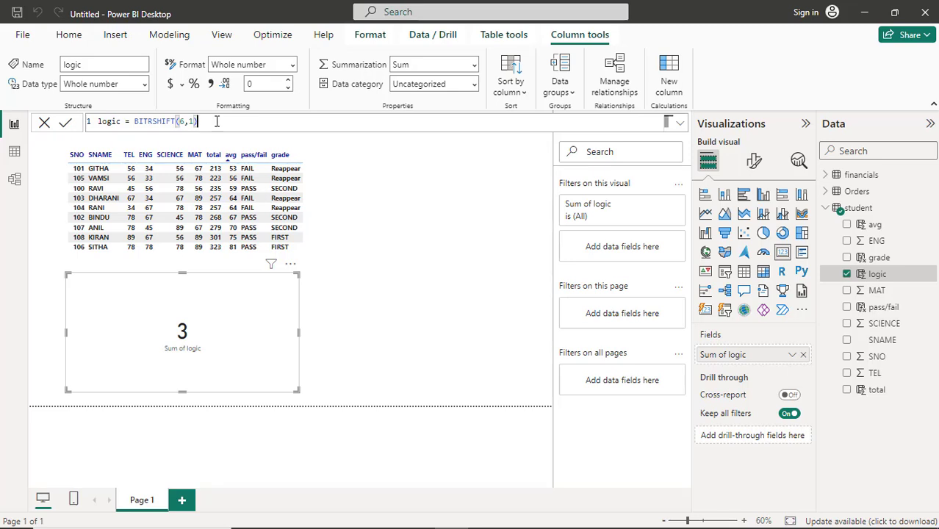
pyautogui.press('BackSpace')
pyautogui.press('BackSpace')
pyautogui.press('BackSpace')
pyautogui.press('BackSpace')
pyautogui.press('BackSpace')
pyautogui.press('BackSpace')
pyautogui.press('BackSpace')
pyautogui.press('BackSpace')
pyautogui.press('BackSpace')
pyautogui.press('BackSpace')
pyautogui.press('BackSpace')
pyautogui.press('BackSpace')
pyautogui.press('BackSpace')
pyautogui.press('BackSpace')
pyautogui.press('BackSpace')
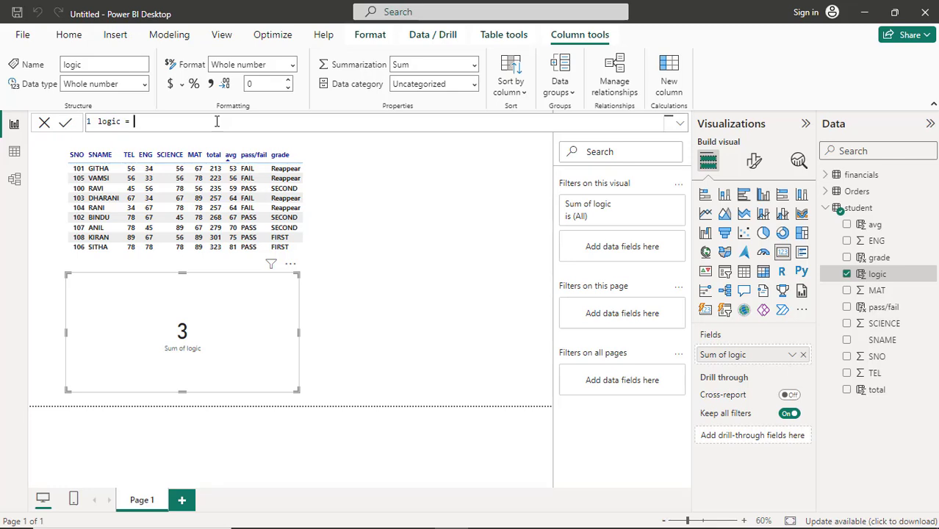
pyautogui.write('c')
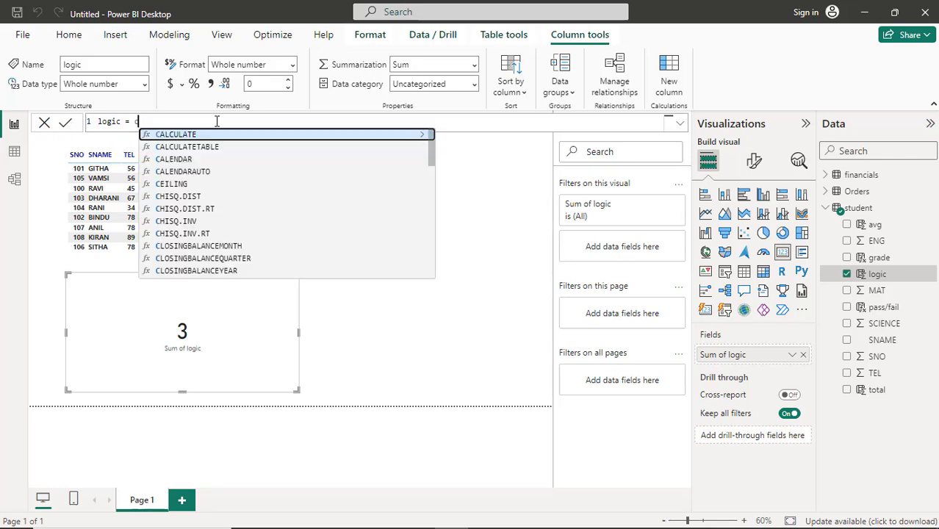
pyautogui.write('o')
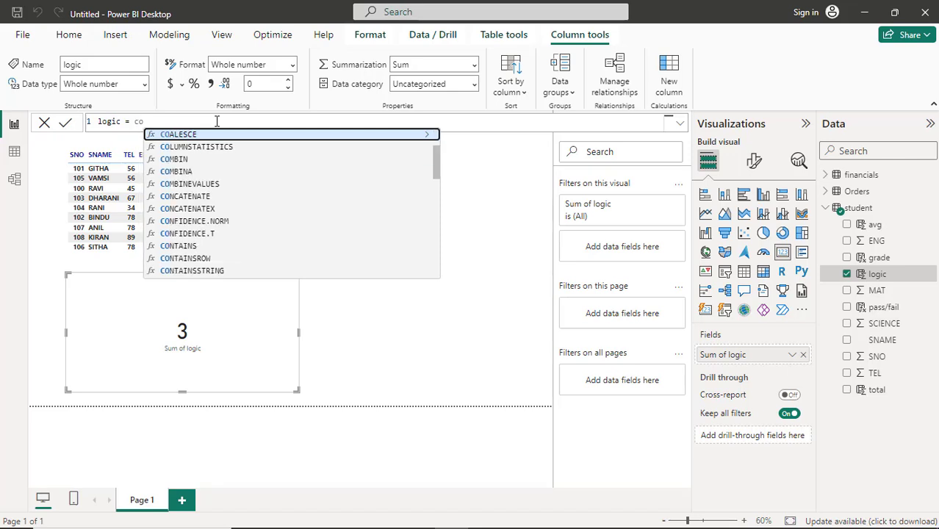
pyautogui.press('Tab')
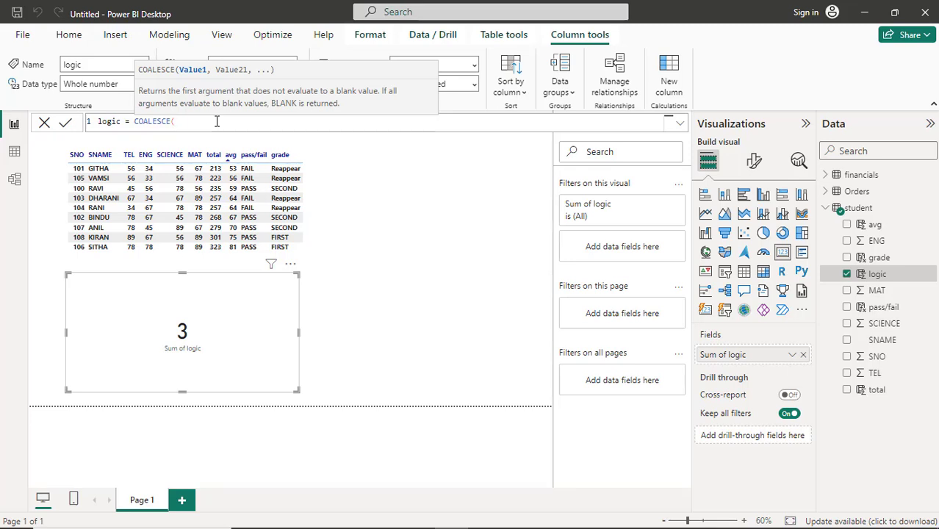
pyautogui.write('45,67,78')
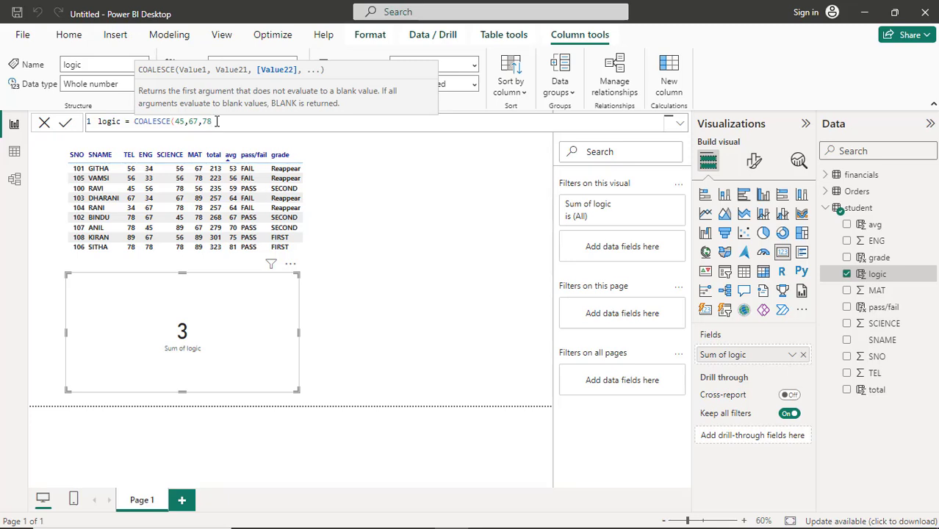
pyautogui.write(',34')
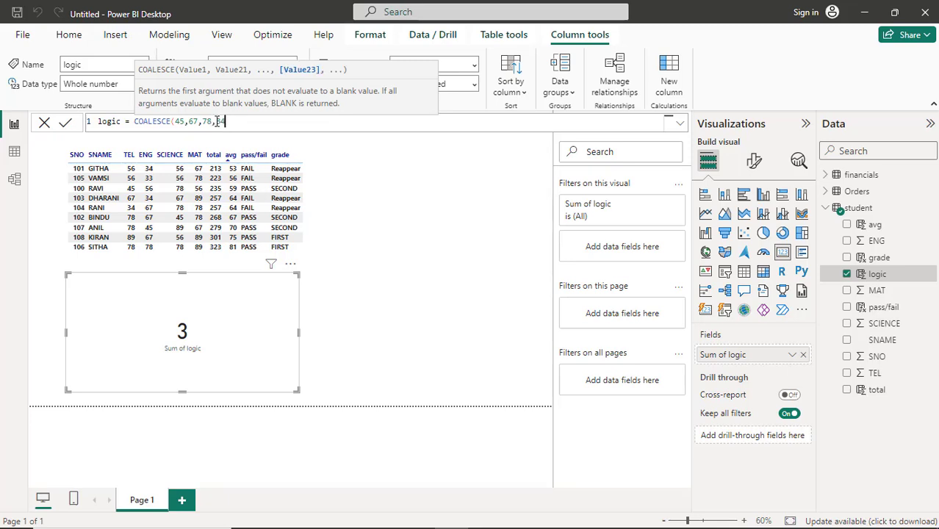
pyautogui.write(')')
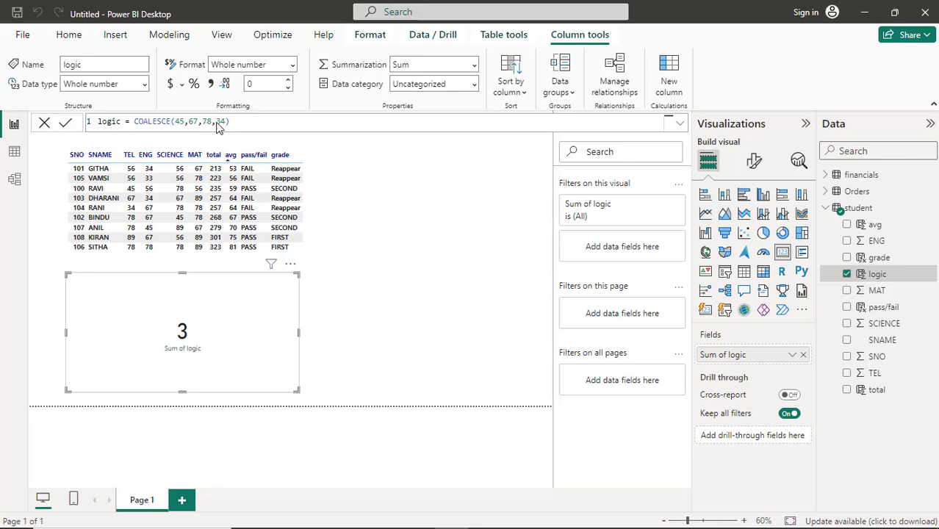
pyautogui.press('Return')
# Step: Try NULL as the first COALESCE argument, making the formula logic = COALESCE(NULL,67,78,34)
pyautogui.doubleClick(183, 124)
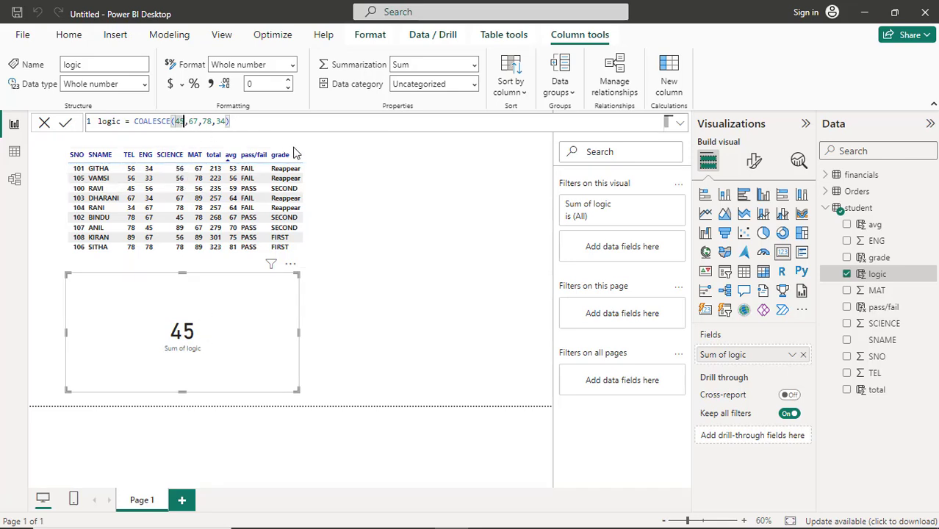
pyautogui.press('BackSpace')
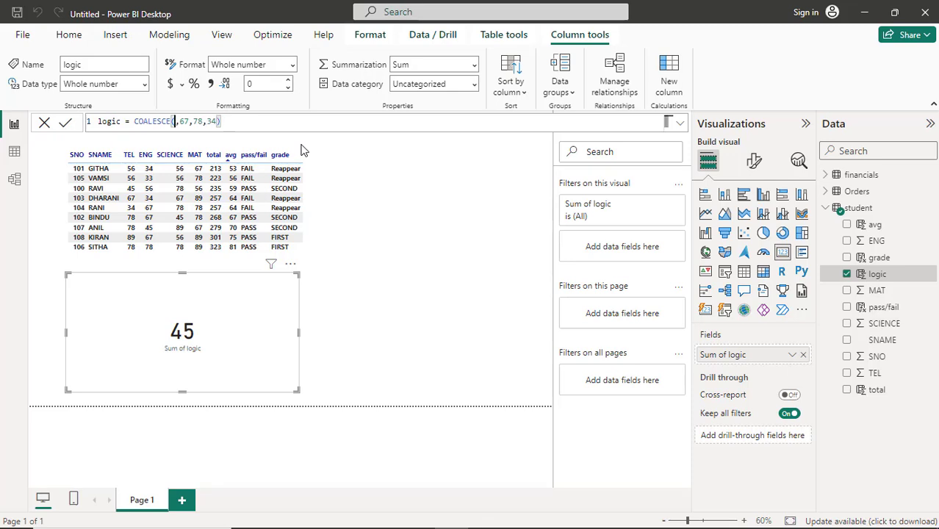
pyautogui.write('NU')
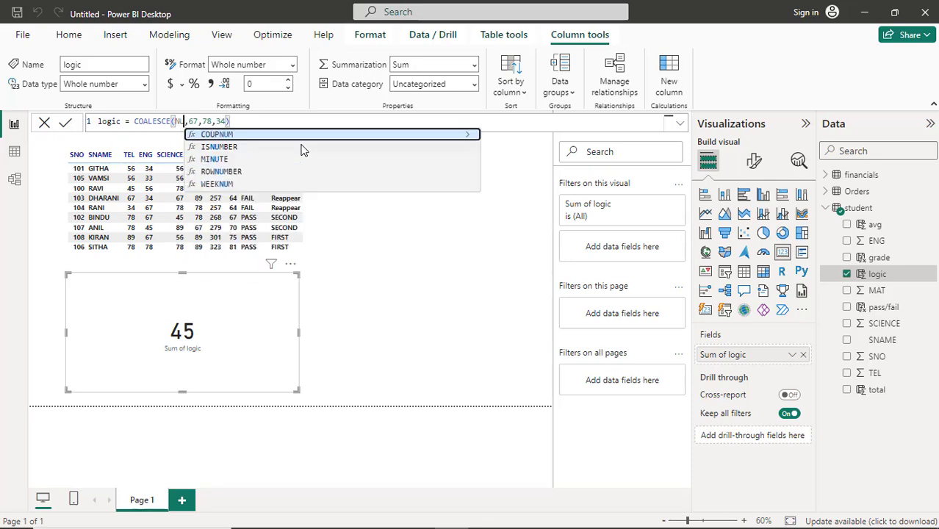
pyautogui.write('LL')
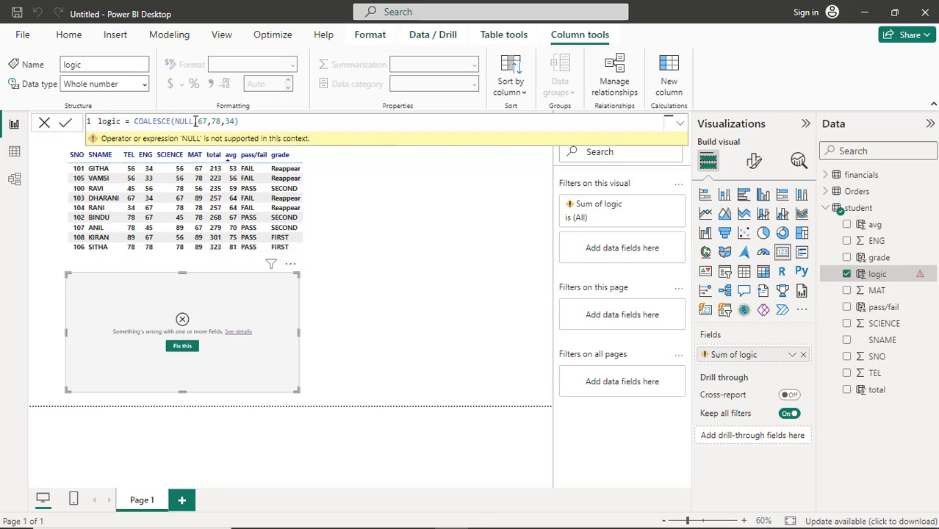
pyautogui.doubleClick(184, 121)
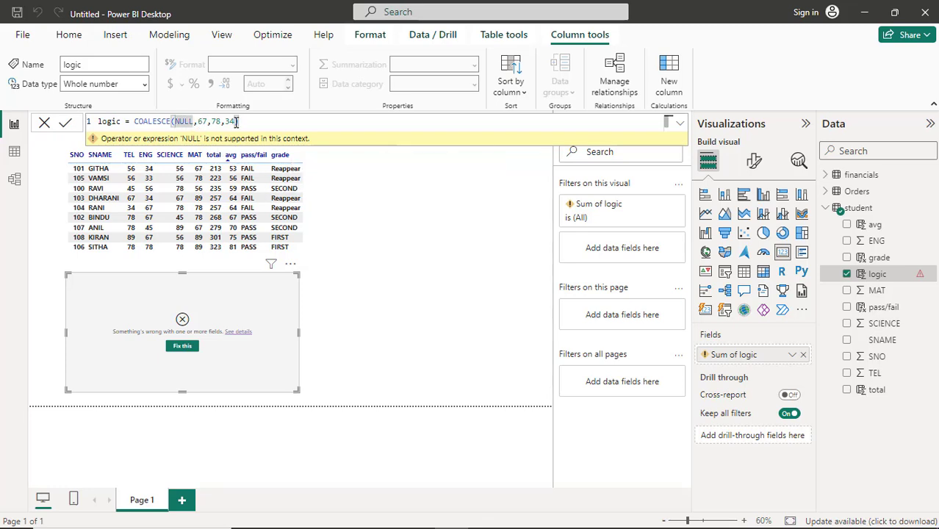
pyautogui.click(279, 124)
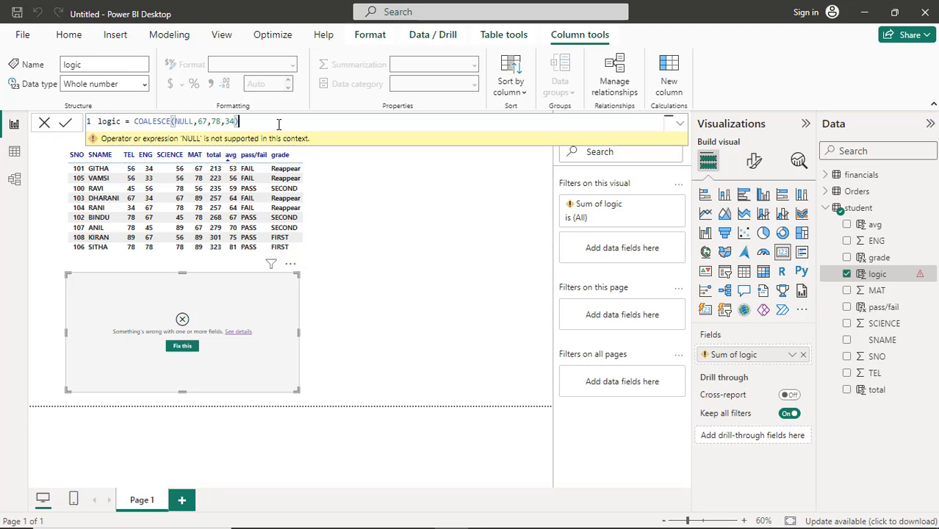
# Step: Try the COALESCE formula with its first argument left empty, as logic = COALESCE(,67,78,34)
pyautogui.click(195, 122)
pyautogui.press('BackSpace')
pyautogui.press('BackSpace')
pyautogui.press('BackSpace')
pyautogui.press('BackSpace')
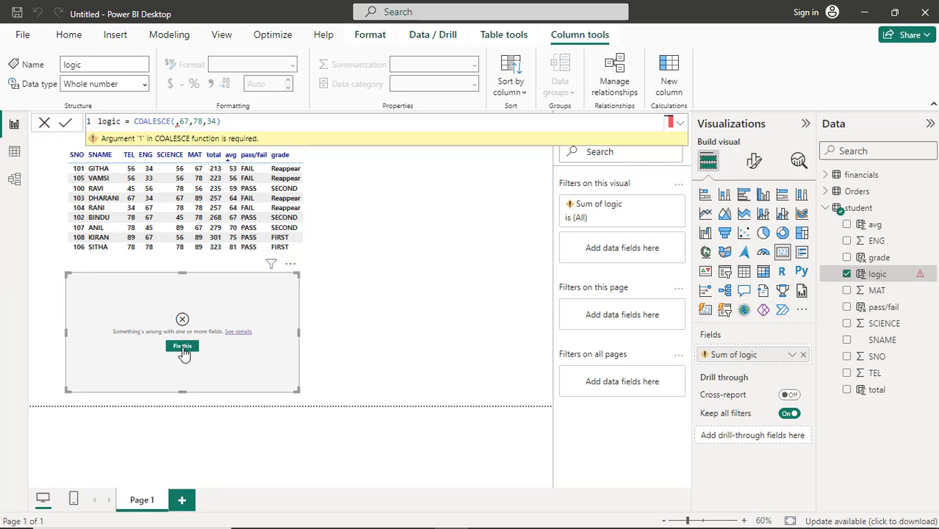
# Step: Remove the broken logic field from the card visual and enter NULL as COALESCE's first argument in the logic formula
pyautogui.click(183, 347)
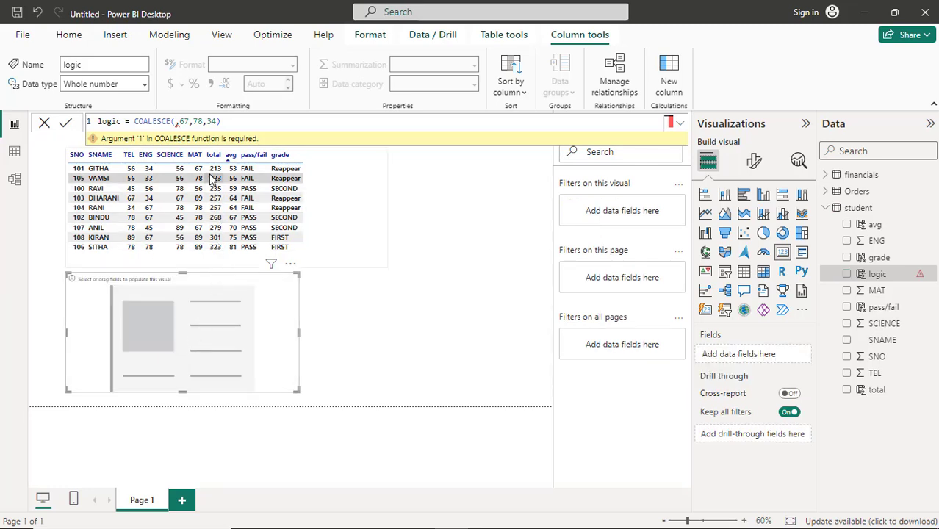
pyautogui.click(177, 123)
pyautogui.write('NU')
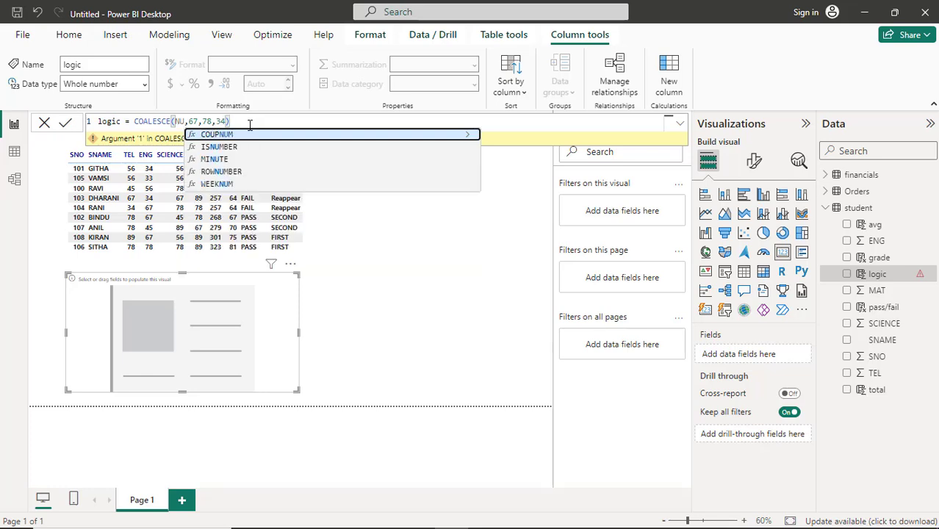
pyautogui.write('LL')
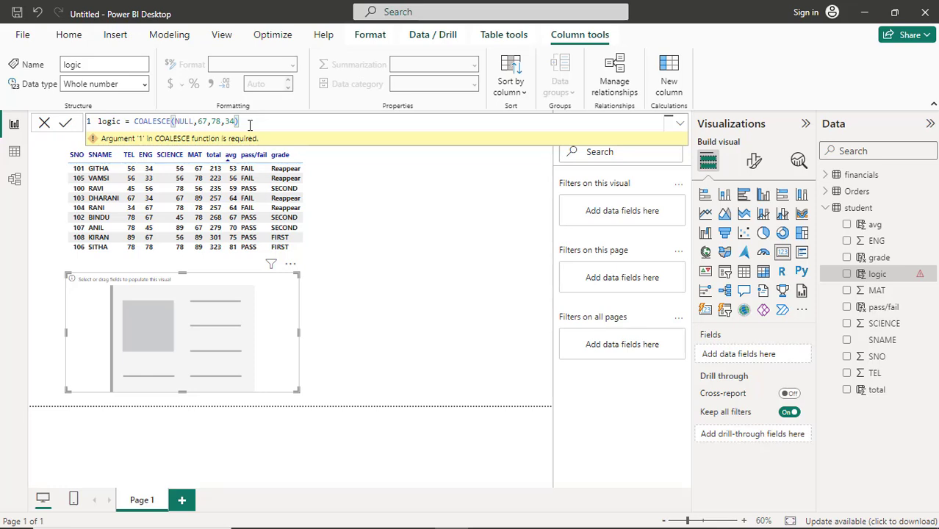
pyautogui.click(250, 125)
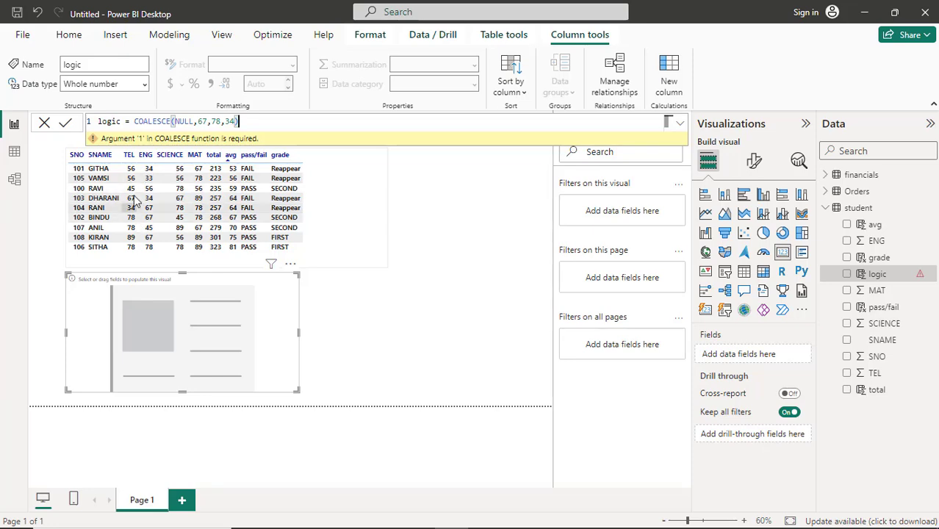
# Step: Look at the TEL marks in the student_results workbook in Excel and return to Power BI Desktop
pyautogui.hotkey('alt', 'Tab')
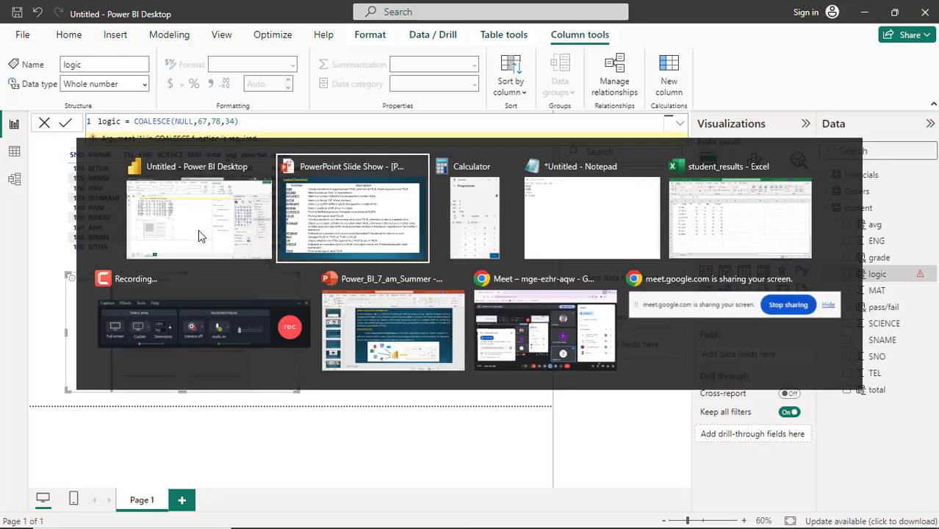
pyautogui.hotkey('alt', 'Tab')
pyautogui.hotkey('alt', 'Tab')
pyautogui.hotkey('alt', 'Tab')
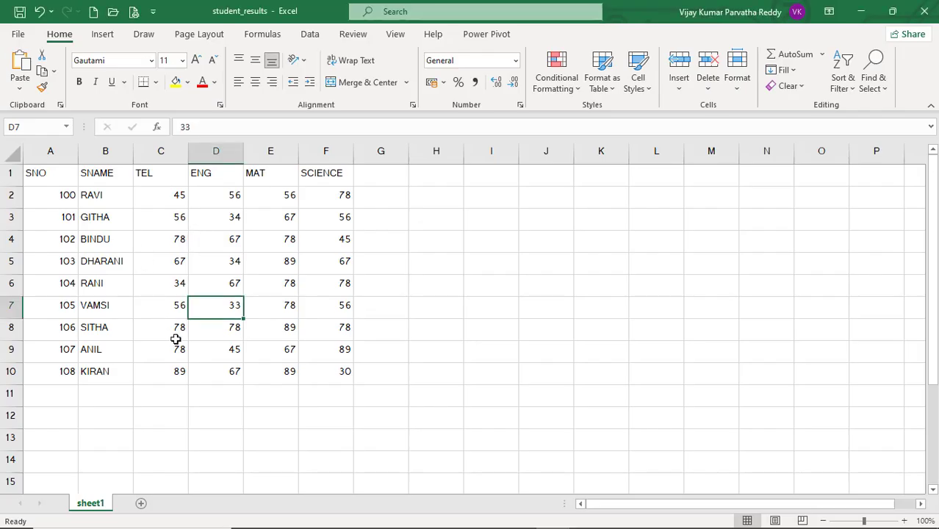
pyautogui.click(180, 351)
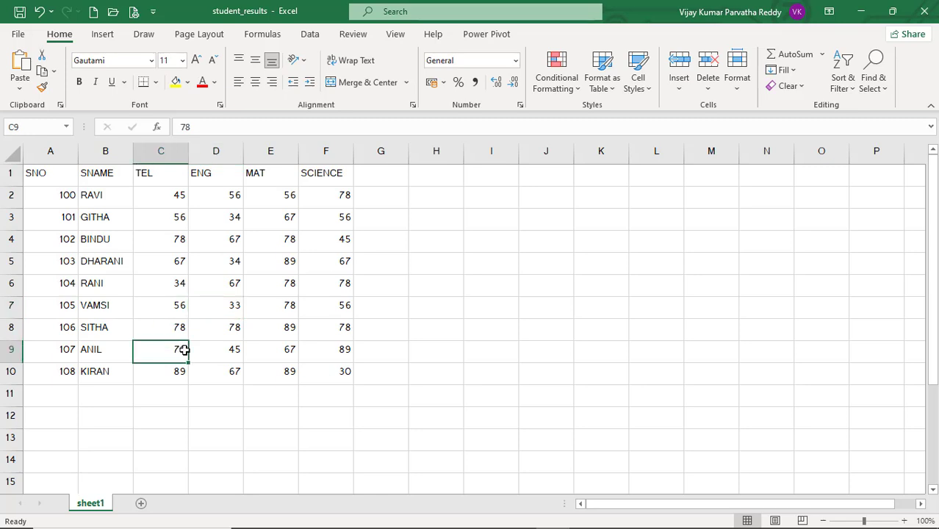
pyautogui.hotkey('alt', 'Tab')
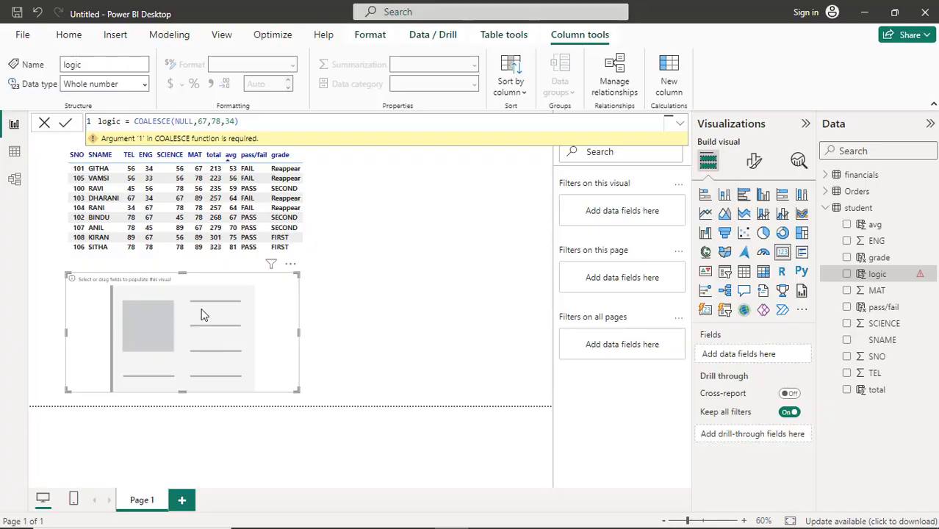
# Step: Try to commit the logic formula with NULL as COALESCE's first argument
pyautogui.doubleClick(186, 121)
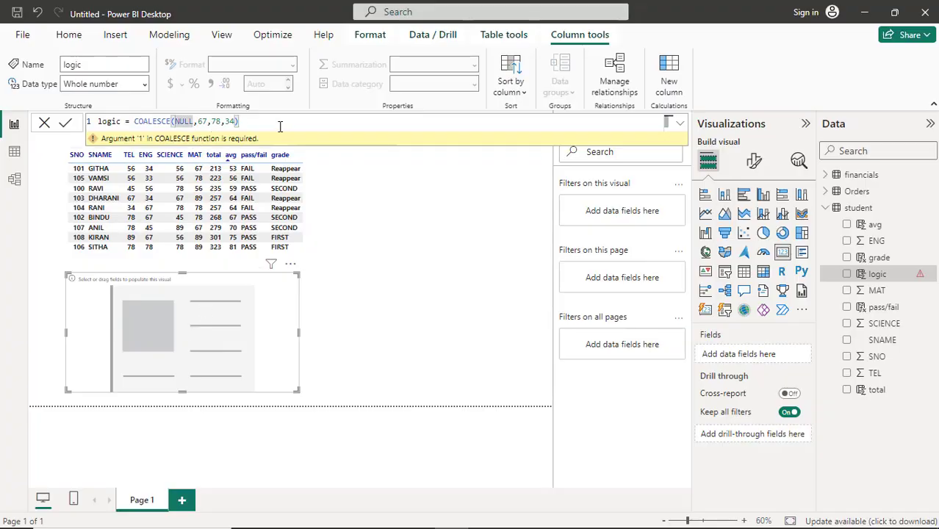
pyautogui.click(278, 124)
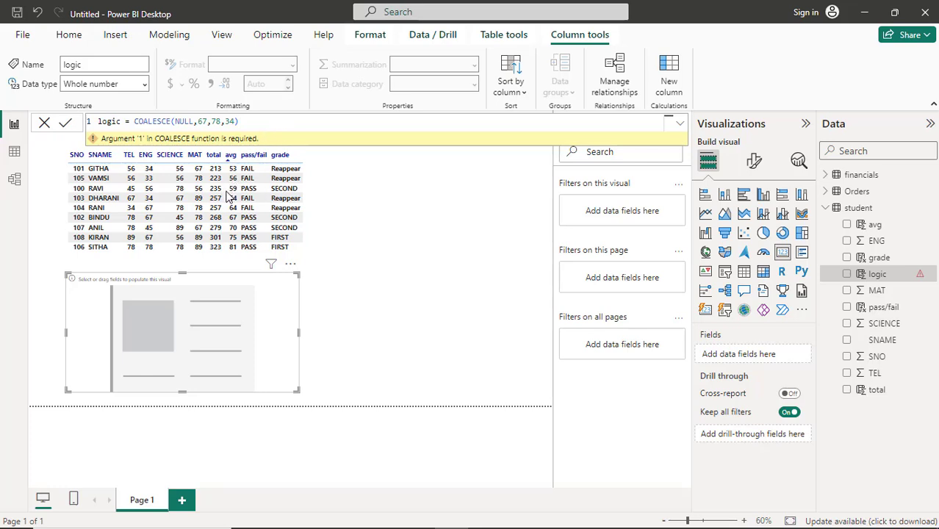
pyautogui.press('Return')
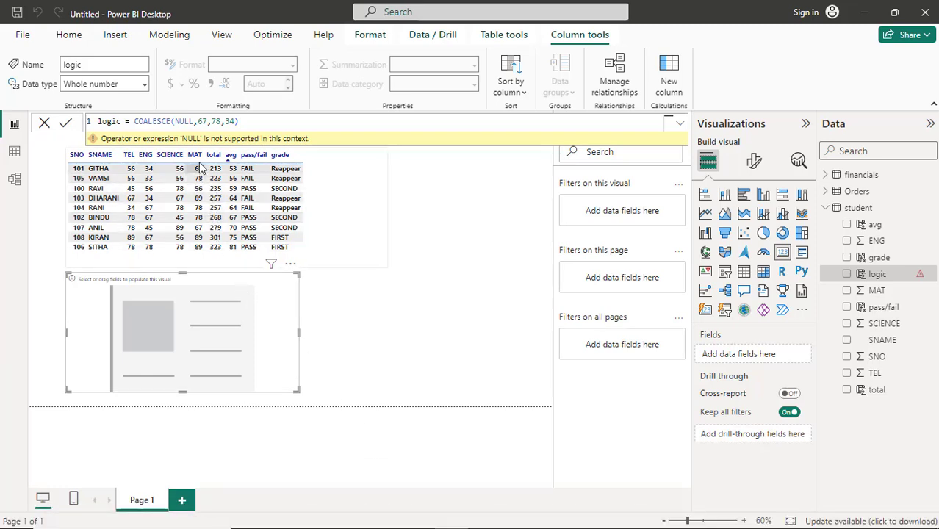
# Step: Replace NULL with the student[ENG] column as the first argument of COALESCE in the logic formula
pyautogui.click(194, 121)
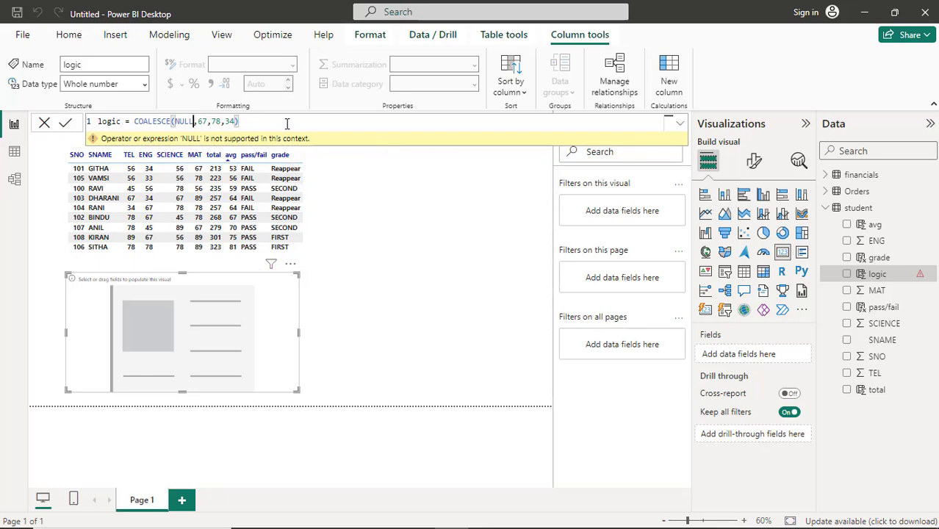
pyautogui.press('BackSpace')
pyautogui.press('BackSpace')
pyautogui.press('BackSpace')
pyautogui.press('BackSpace')
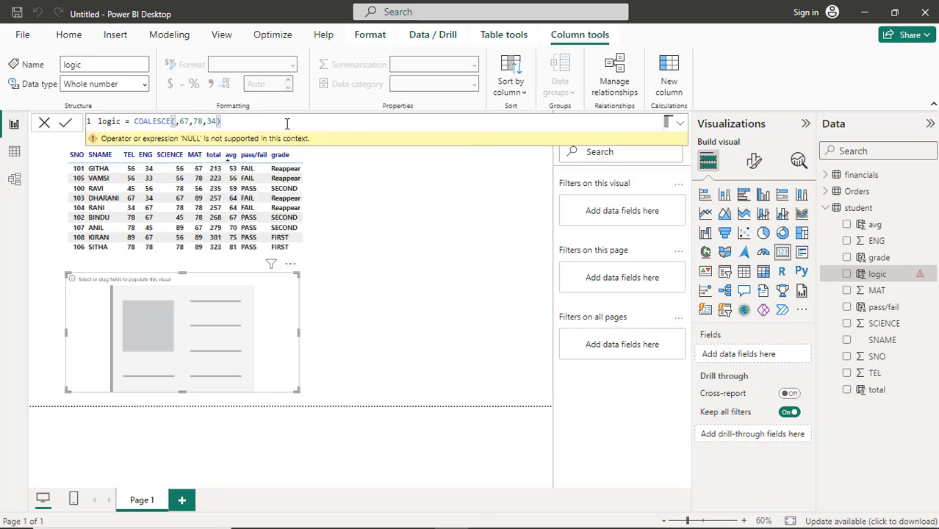
pyautogui.write('st')
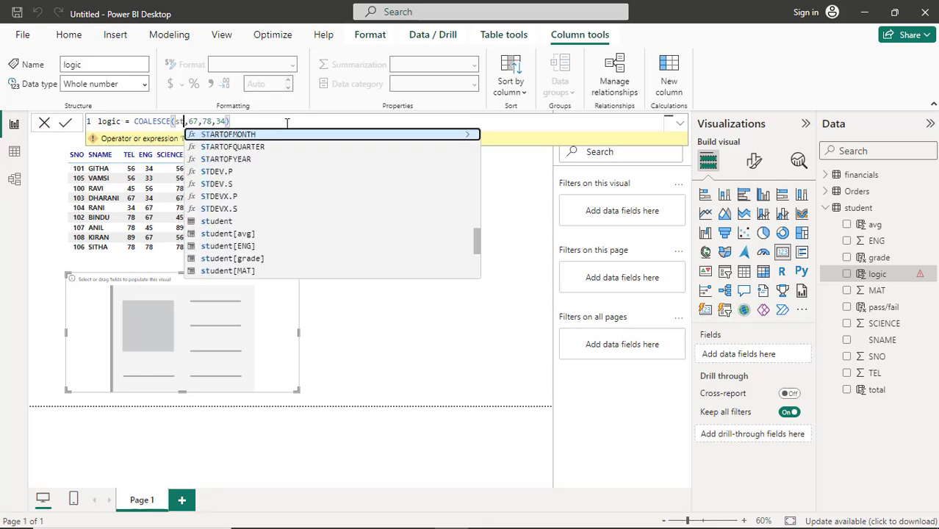
pyautogui.write('d')
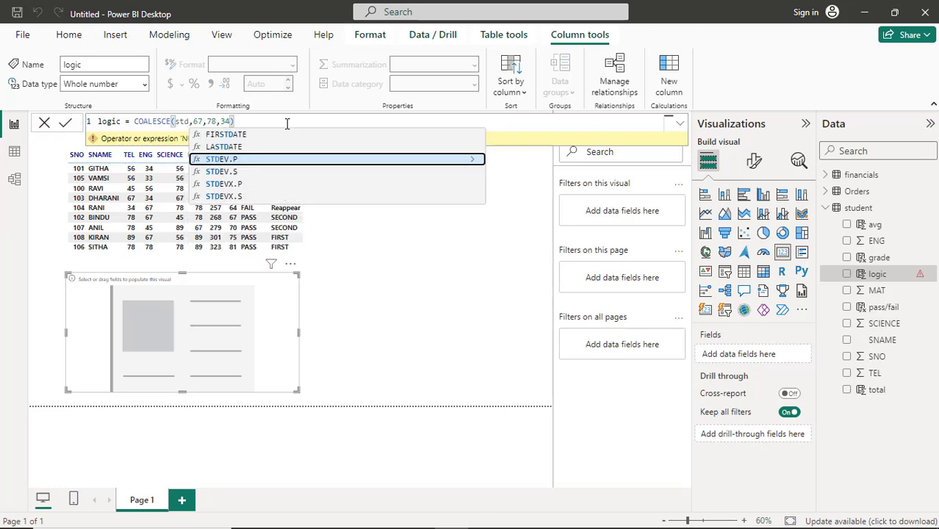
pyautogui.press('BackSpace')
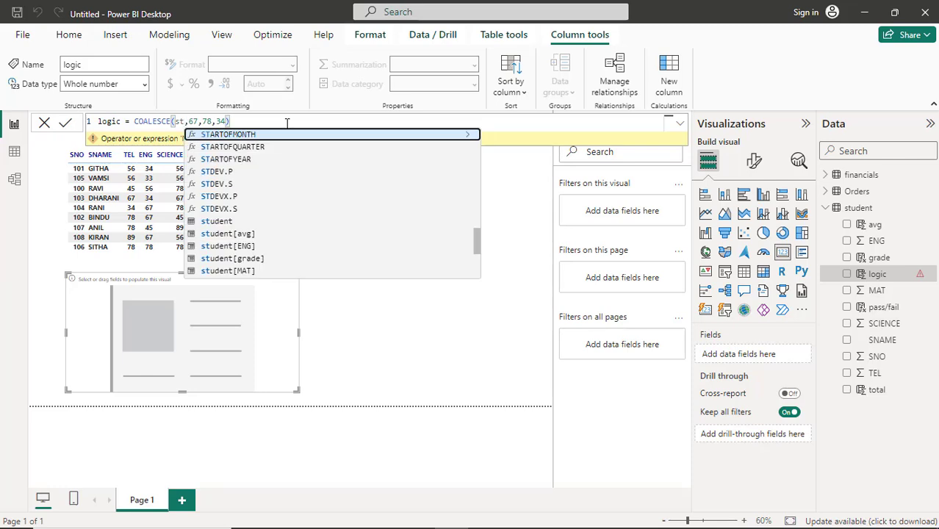
pyautogui.press('Down')
pyautogui.press('Down')
pyautogui.press('Down')
pyautogui.press('Down')
pyautogui.press('Down')
pyautogui.press('Down')
pyautogui.press('Down')
pyautogui.press('Down')
pyautogui.press('Down')
pyautogui.press('Down')
pyautogui.press('Down')
pyautogui.press('Down')
pyautogui.press('Down')
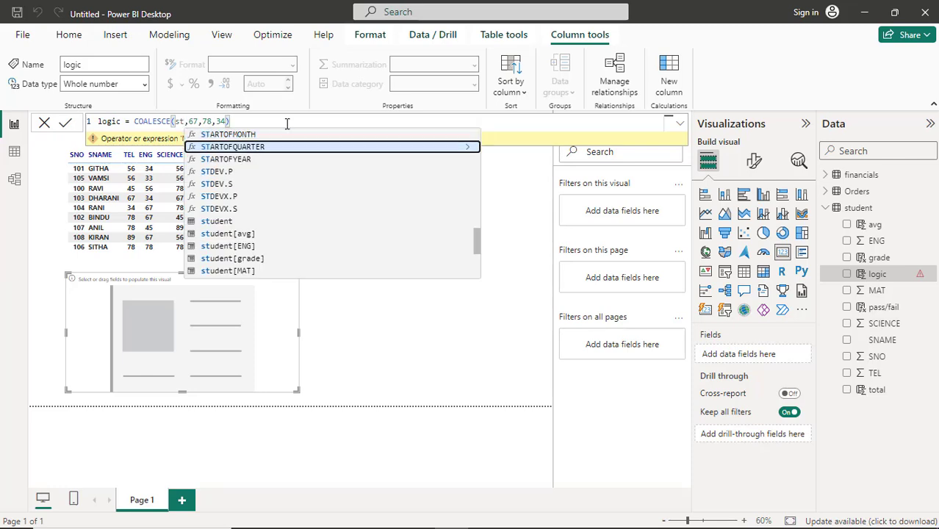
pyautogui.press('Up')
pyautogui.press('Up')
pyautogui.press('Up')
pyautogui.press('Up')
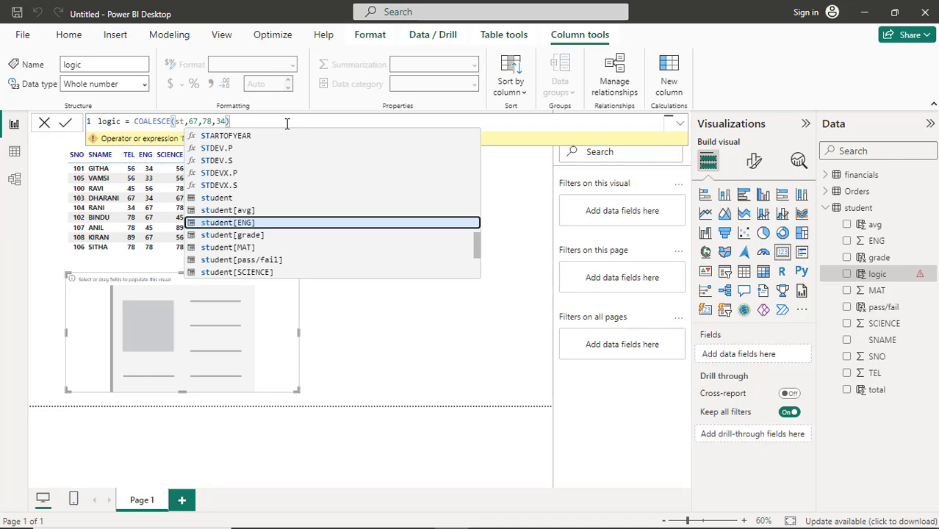
pyautogui.press('Tab')
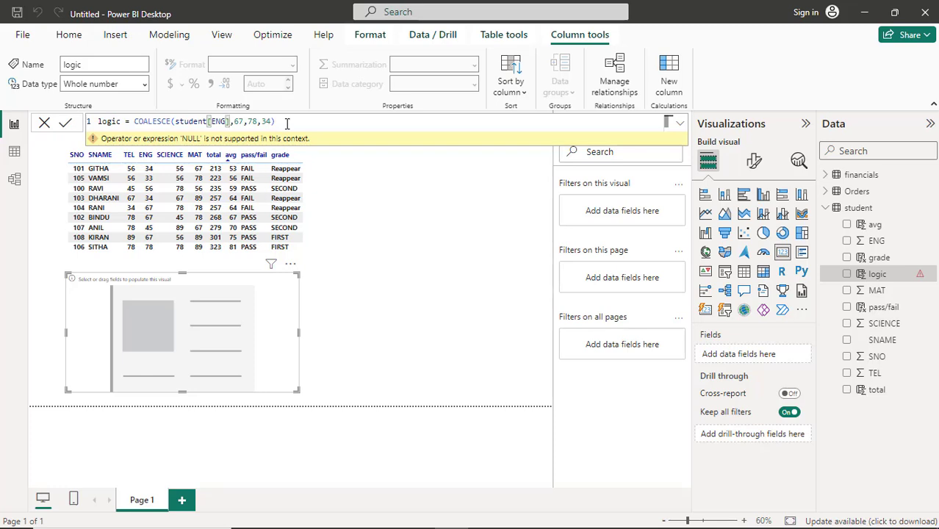
# Step: Replace the arguments after student[ENG] with 35 and commit logic = COALESCE(student[ENG],35)
pyautogui.click(287, 123)
pyautogui.press('BackSpace')
pyautogui.press('BackSpace')
pyautogui.press('BackSpace')
pyautogui.press('BackSpace')
pyautogui.press('BackSpace')
pyautogui.press('BackSpace')
pyautogui.press('BackSpace')
pyautogui.press('BackSpace')
pyautogui.press('BackSpace')
pyautogui.write('35)')
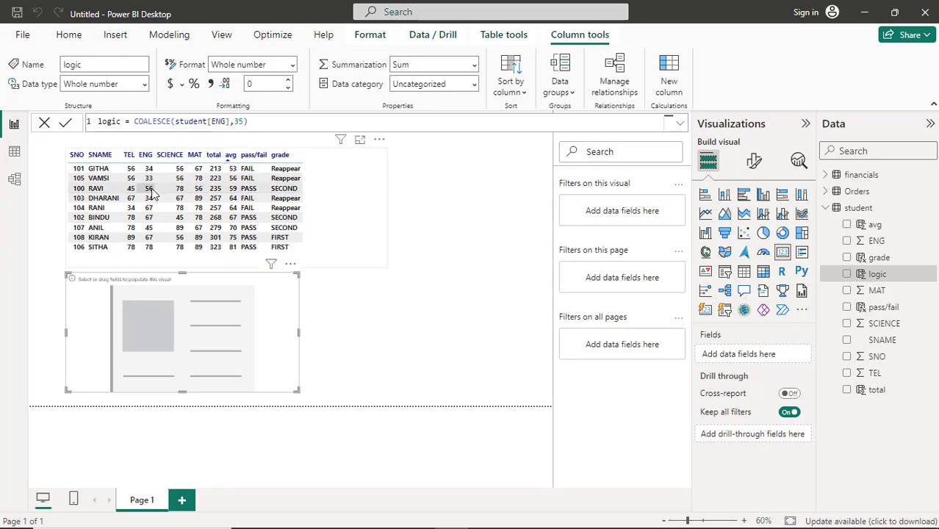
# Step: Switch to the student_results workbook in Excel, clear the ENG mark in cell D2 and return to Power BI Desktop
pyautogui.hotkey('alt', 'Tab')
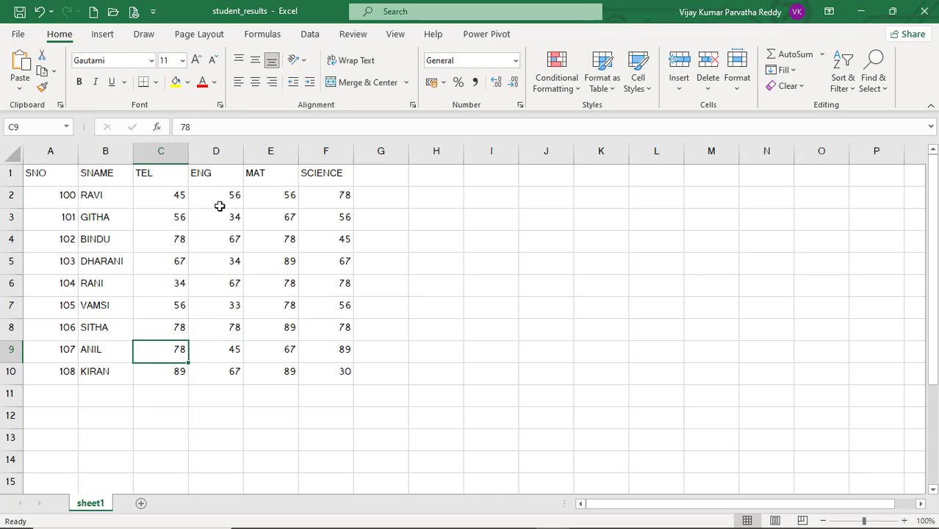
pyautogui.click(230, 199)
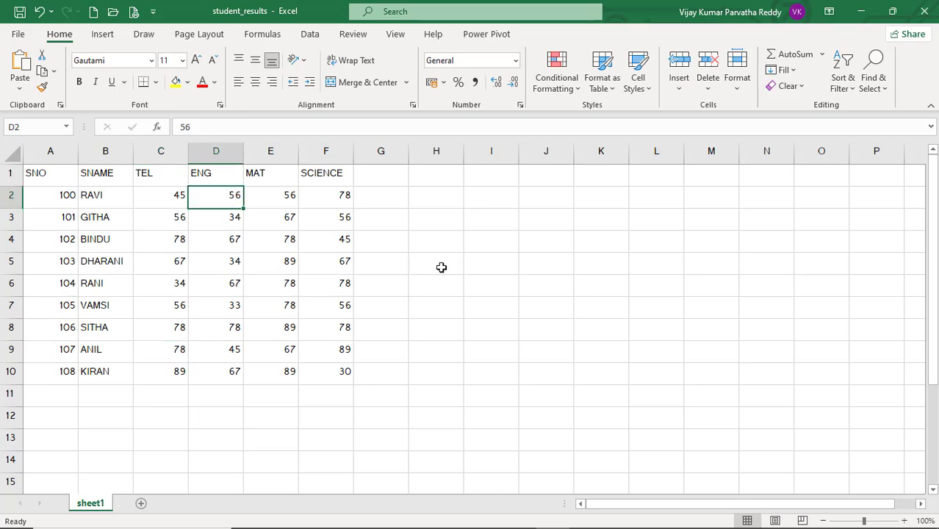
pyautogui.press('Delete')
pyautogui.click(437, 294)
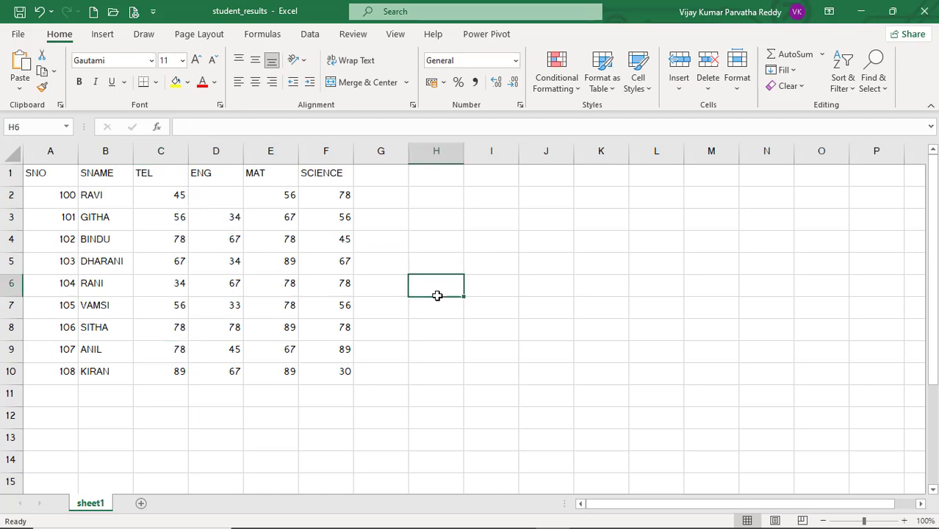
pyautogui.hotkey('alt', 'Tab')
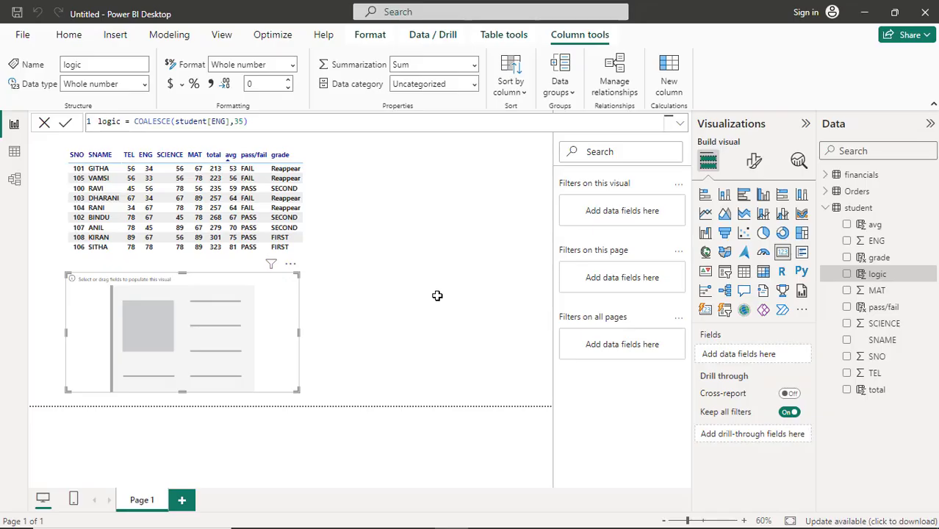
# Step: Try to refresh the student table's data from its source workbook
pyautogui.rightClick(868, 215)
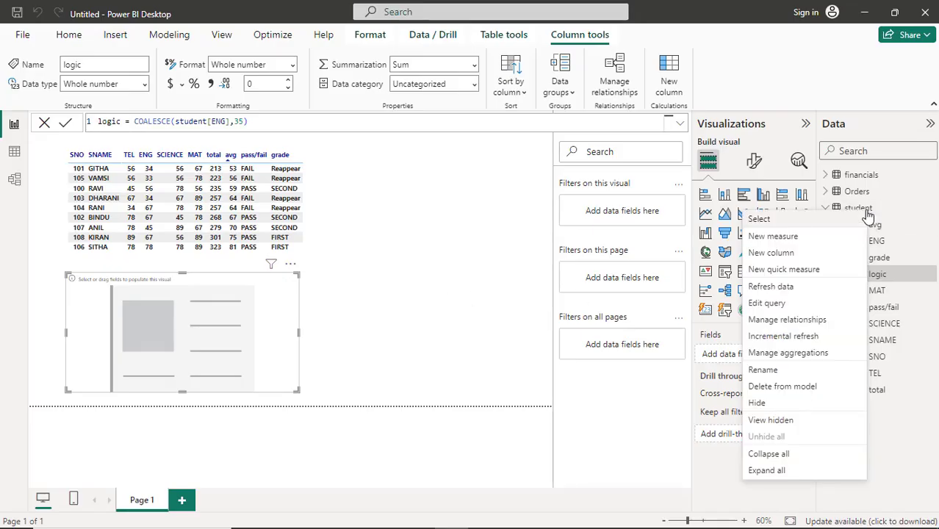
pyautogui.click(800, 291)
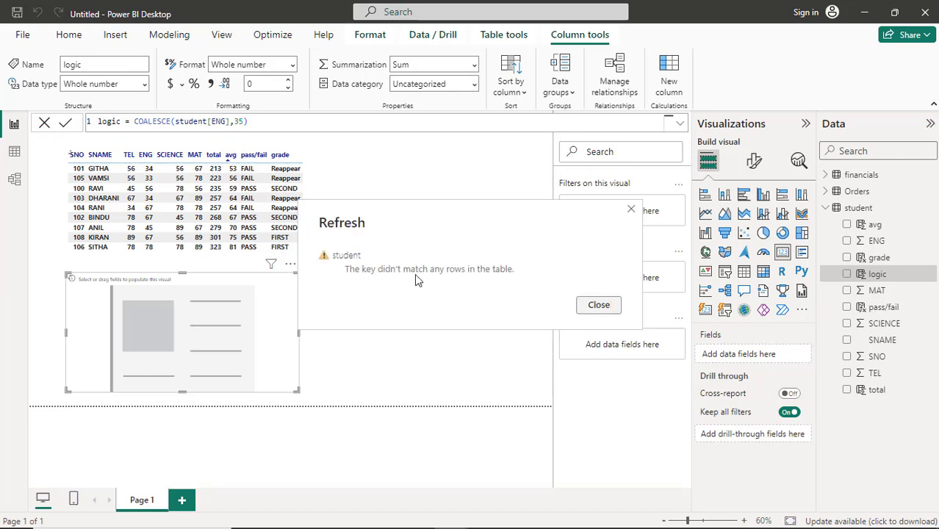
pyautogui.click(594, 305)
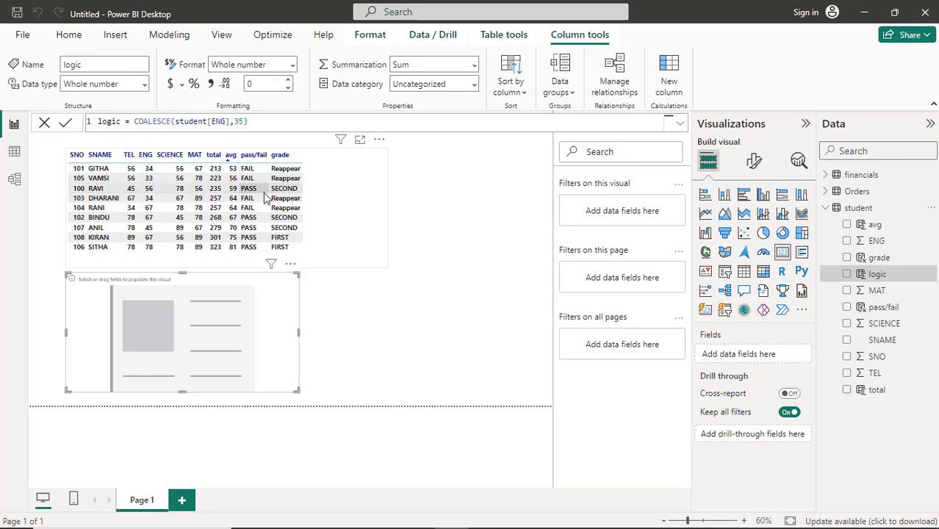
# Step: Switch to Excel, enter 56 again in cell D2 of the ENG column and return to Power BI Desktop
pyautogui.hotkey('alt', 'Tab')
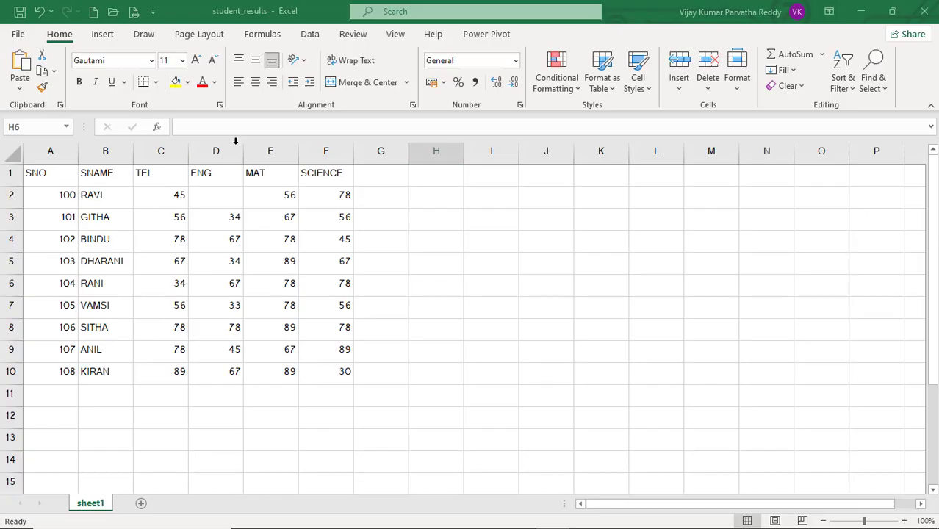
pyautogui.click(227, 199)
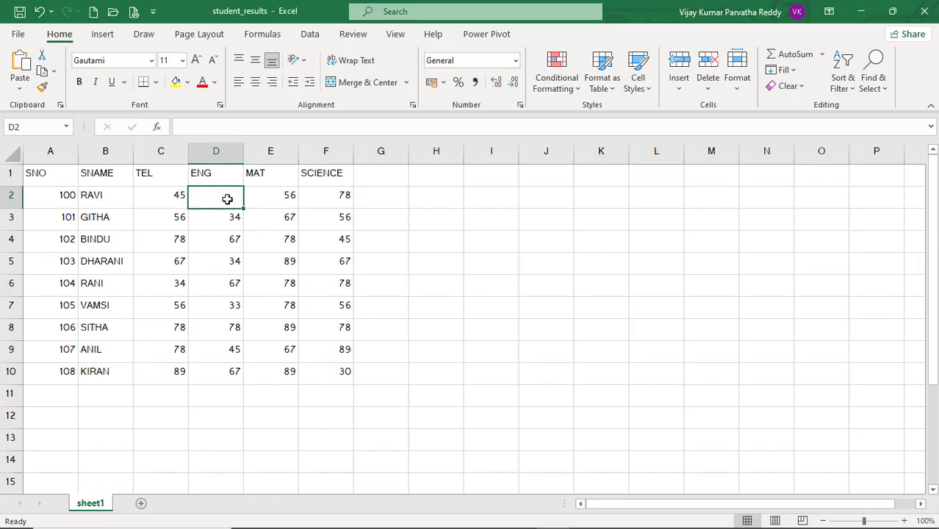
pyautogui.write('56')
pyautogui.click(422, 248)
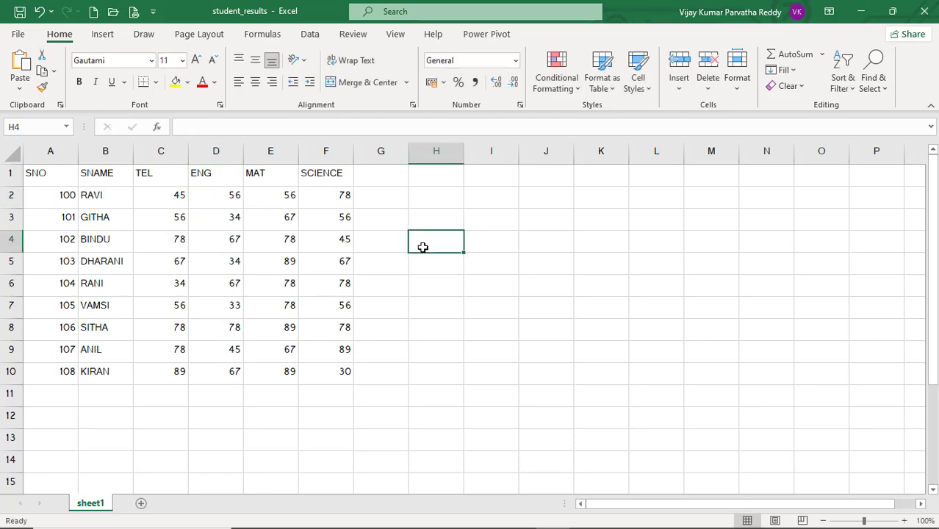
pyautogui.hotkey('alt', 'Tab')
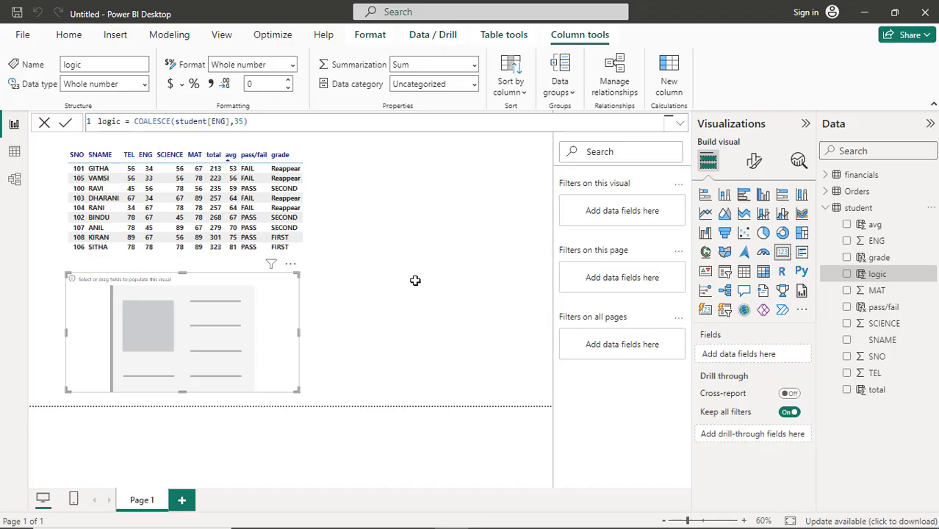
# Step: Look at the Logical functions slide in the PowerPoint slide show and return to Power BI Desktop
pyautogui.hotkey('alt', 'Tab')
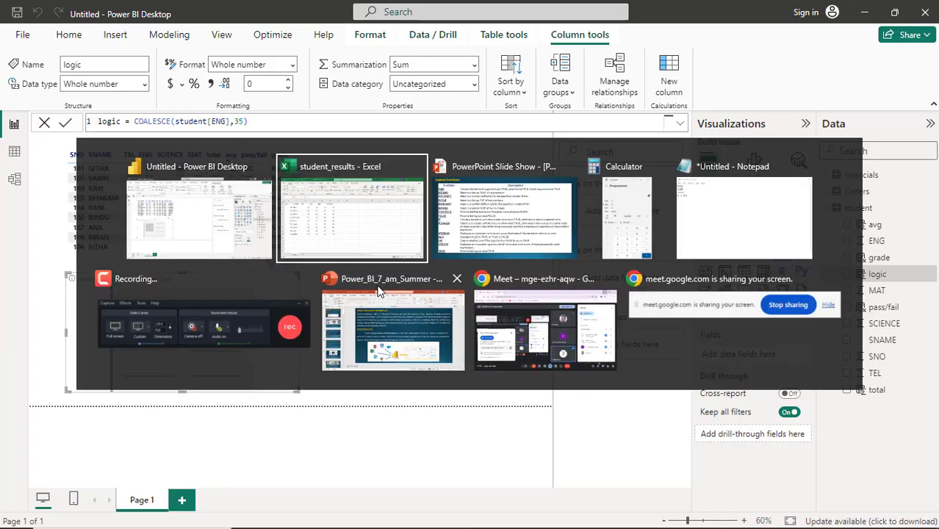
pyautogui.hotkey('alt', 'Tab')
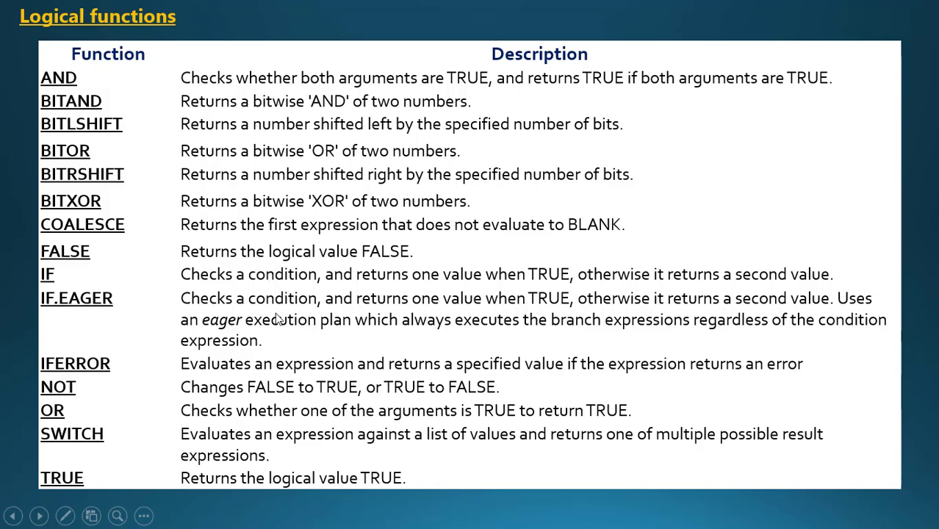
pyautogui.hotkey('alt', 'Tab')
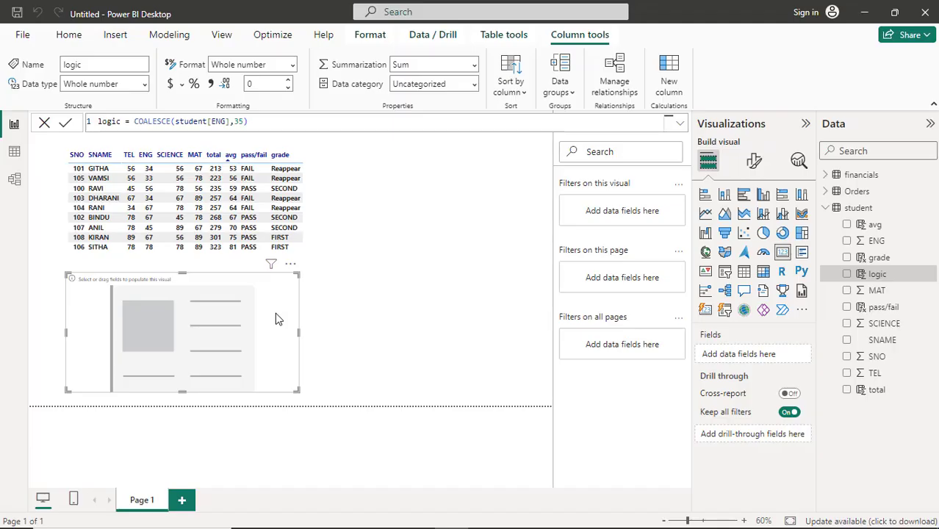
# Step: Replace the COALESCE expression in the logic formula with the IF.EAGER function
pyautogui.click(256, 123)
pyautogui.press('BackSpace')
pyautogui.press('BackSpace')
pyautogui.press('BackSpace')
pyautogui.press('BackSpace')
pyautogui.press('BackSpace')
pyautogui.press('BackSpace')
pyautogui.press('BackSpace')
pyautogui.press('BackSpace')
pyautogui.press('BackSpace')
pyautogui.press('BackSpace')
pyautogui.press('BackSpace')
pyautogui.press('BackSpace')
pyautogui.press('BackSpace')
pyautogui.press('BackSpace')
pyautogui.press('BackSpace')
pyautogui.press('BackSpace')
pyautogui.press('BackSpace')
pyautogui.press('BackSpace')
pyautogui.press('BackSpace')
pyautogui.press('BackSpace')
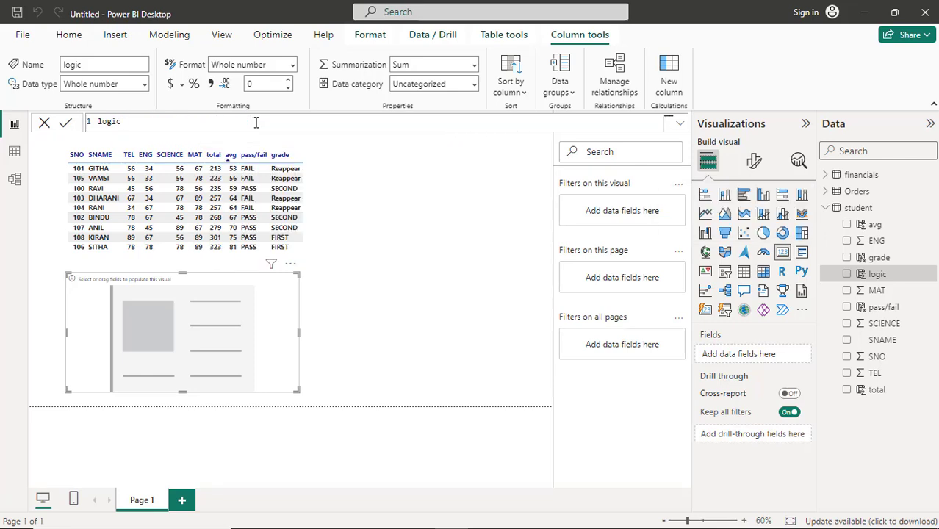
pyautogui.write('= if')
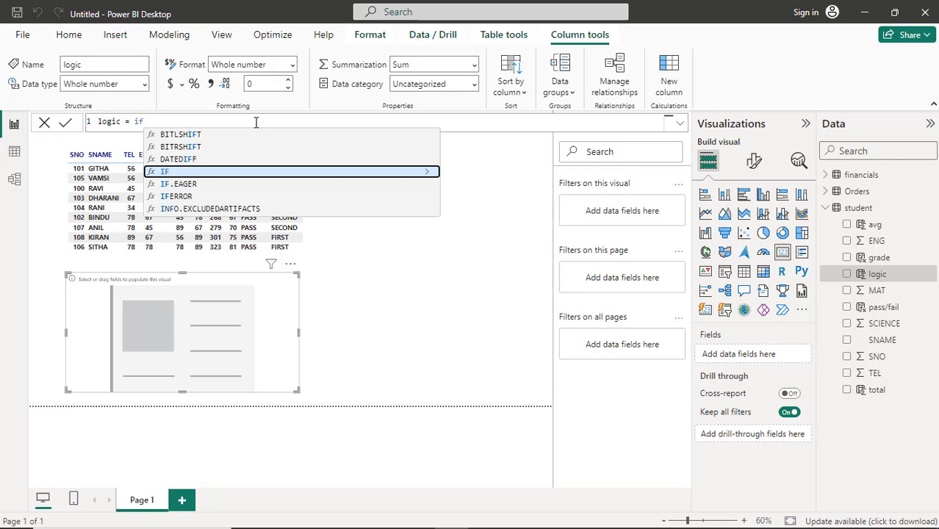
pyautogui.press('Down')
pyautogui.press('Tab')
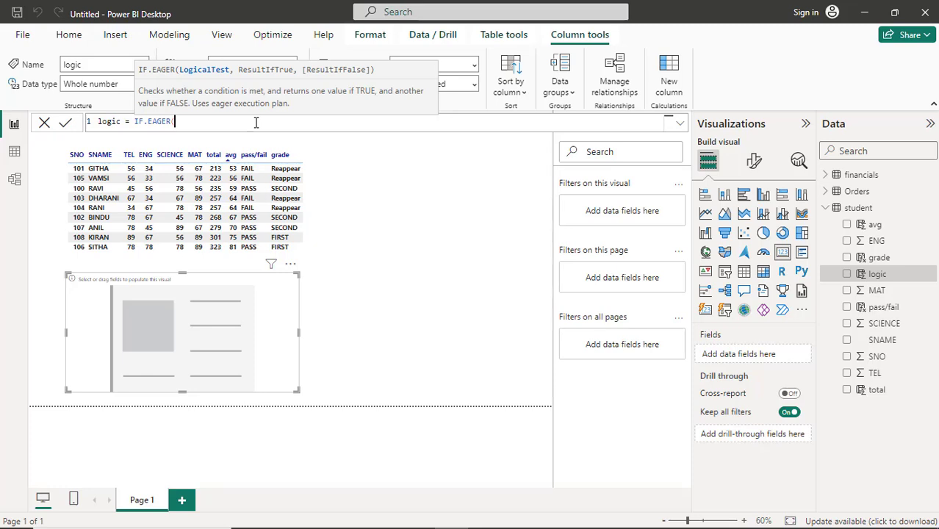
# Step: Complete the formula as logic = IF.EAGER(5>4,5*5,4*4) and show the logic field on the card visual
pyautogui.write('s')
pyautogui.write('>')
pyautogui.write('4')
pyautogui.write(',')
pyautogui.write('5*5')
pyautogui.write(',')
pyautogui.write('4*4')
pyautogui.write(')')
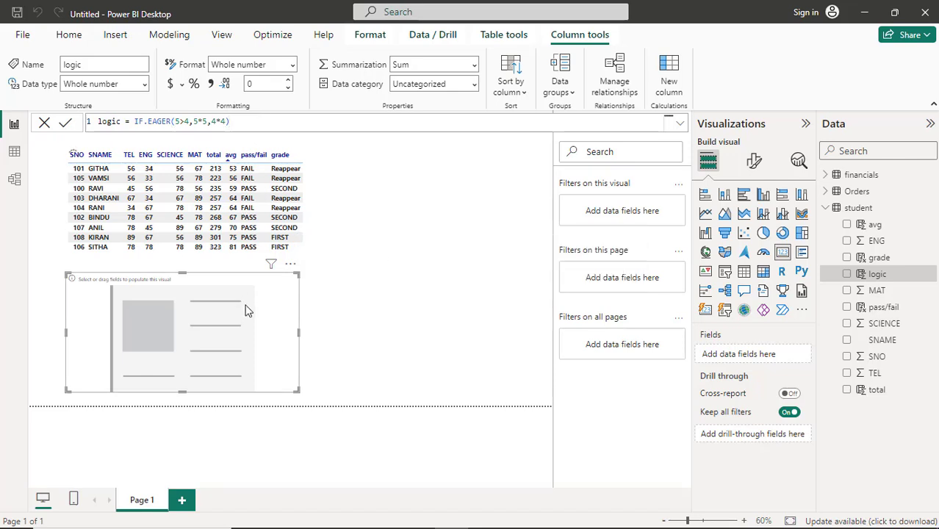
pyautogui.click(847, 274)
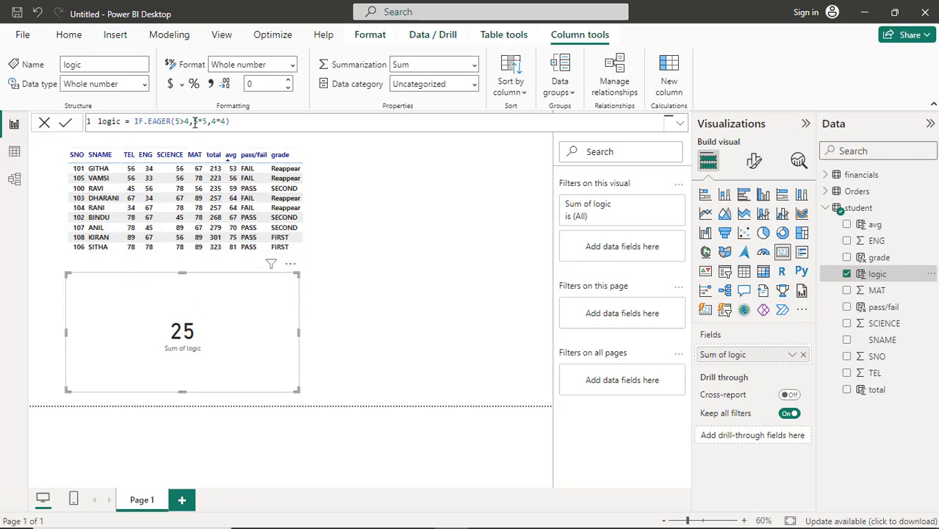
# Step: Examine the condition and 5*5 branch of the IF.EAGER formula, check the Logical functions slide and return to Power BI Desktop
pyautogui.moveTo(194, 123); pyautogui.dragTo(209, 122)
pyautogui.click(177, 123)
pyautogui.moveTo(180, 123); pyautogui.dragTo(186, 123)
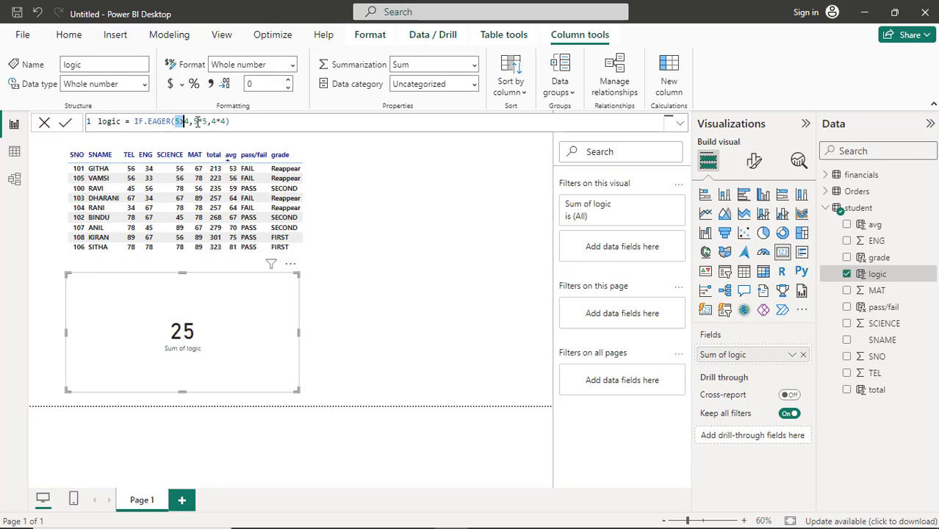
pyautogui.click(197, 125)
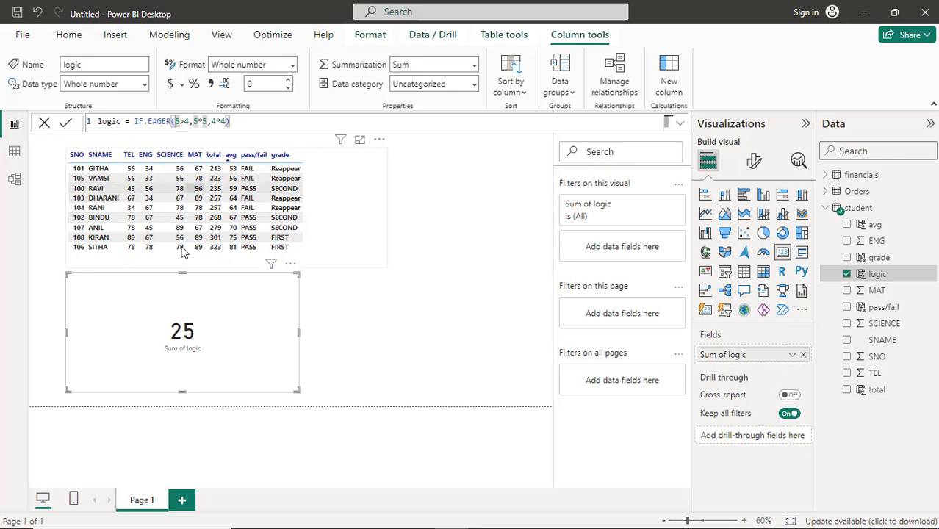
pyautogui.click(184, 121)
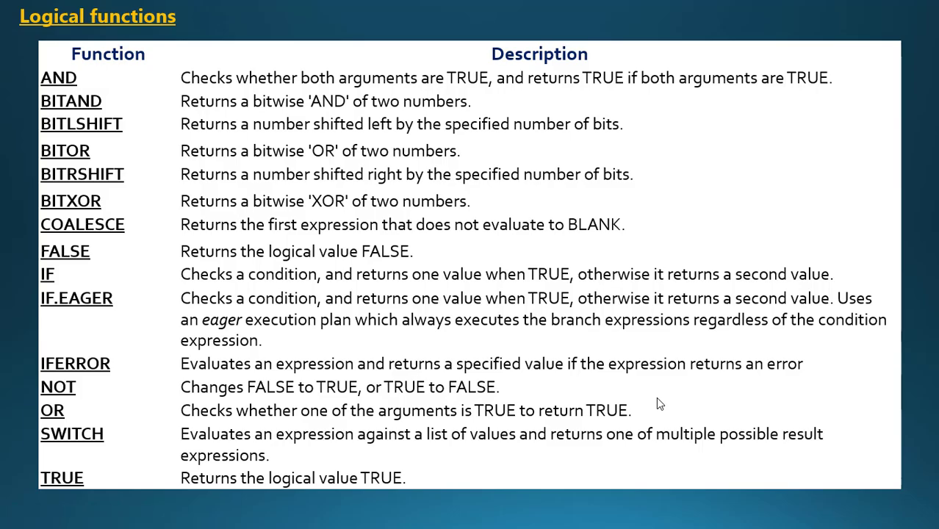
pyautogui.hotkey('alt', 'Tab')
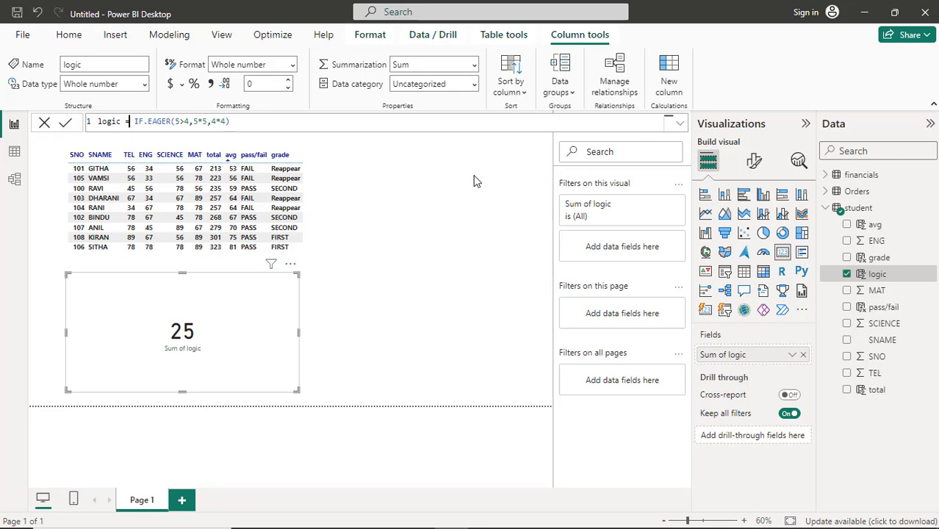
# Step: Replace the IF.EAGER expression so the formula reads logic = IFERROR(5*5,5*5)
pyautogui.write('if')
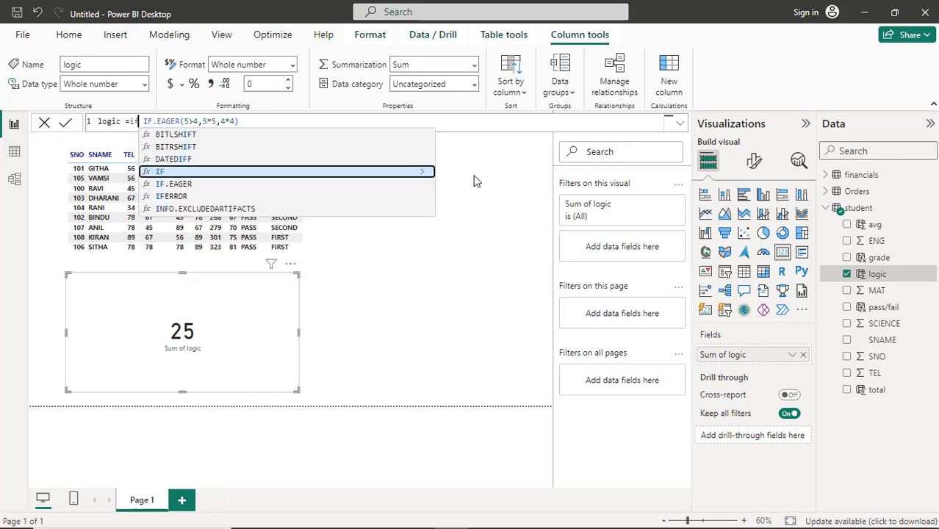
pyautogui.press('Down')
pyautogui.press('Down')
pyautogui.press('Tab')
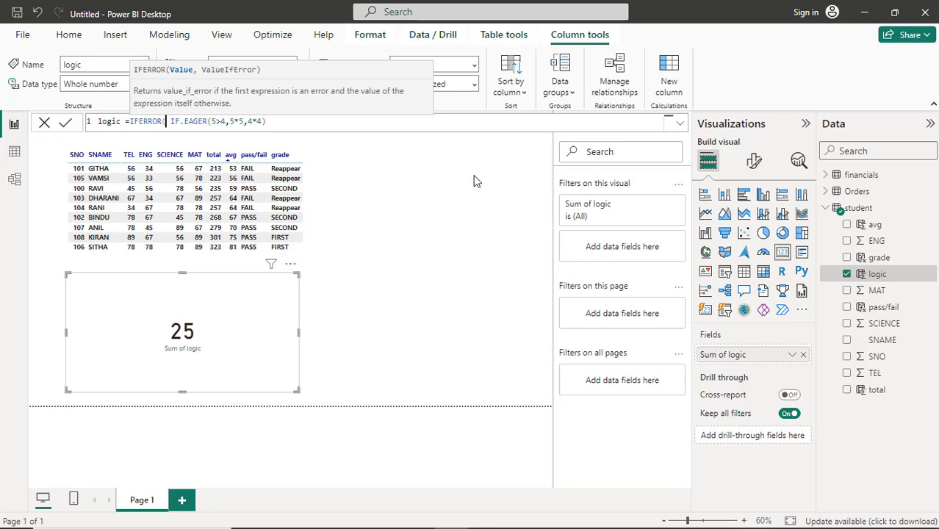
pyautogui.hotkey('shift', 'End')
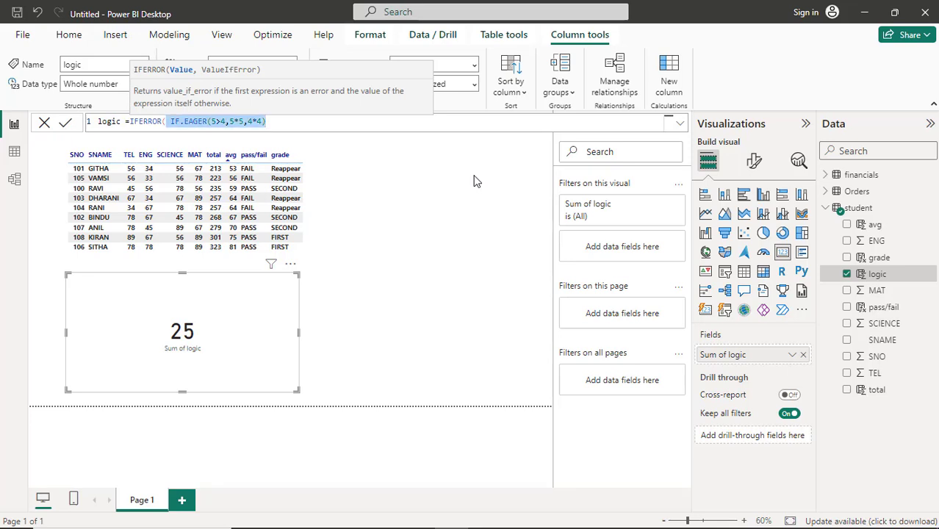
pyautogui.press('BackSpace')
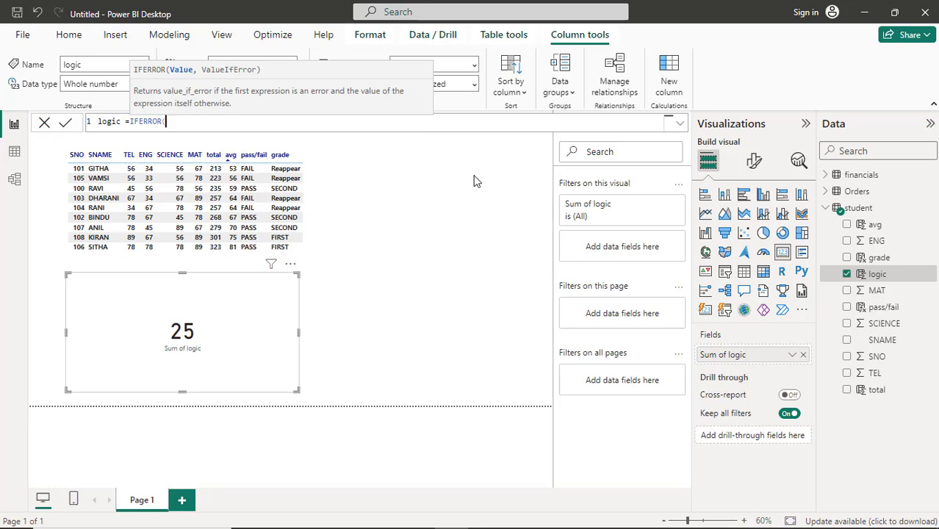
pyautogui.write('5*5,5*5)')
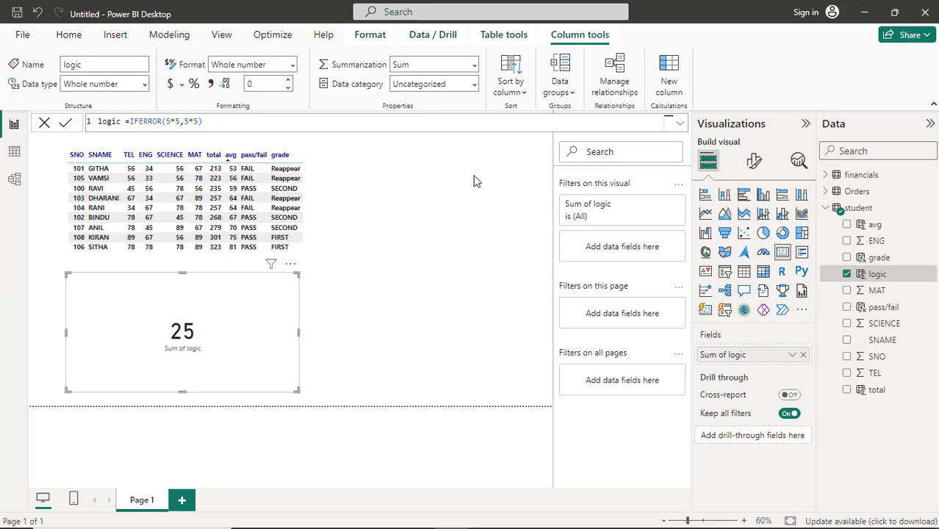
pyautogui.press('Return')
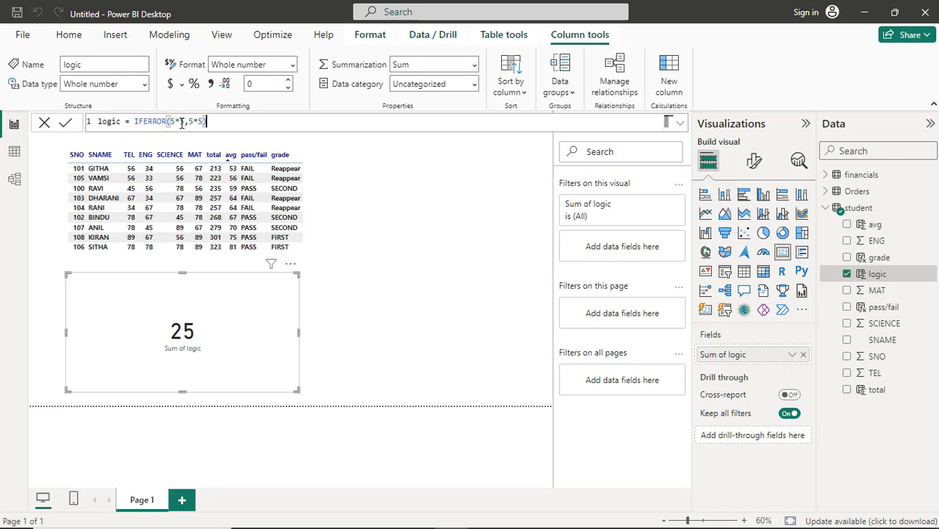
# Step: Change both arguments of the IFERROR formula to 5*4
pyautogui.press('Delete')
pyautogui.write('4')
pyautogui.press('Right')
pyautogui.press('Right')
pyautogui.press('Right')
pyautogui.press('Delete')
pyautogui.write('4')
pyautogui.press('Return')
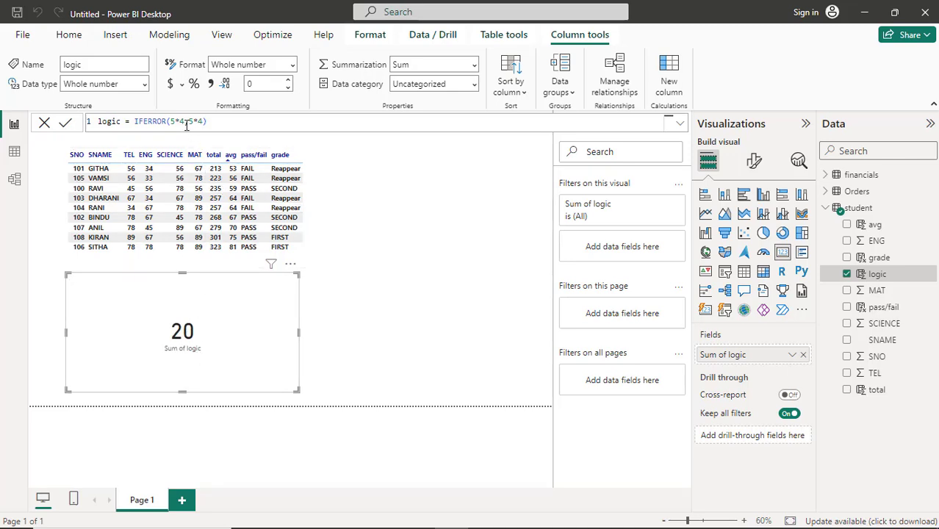
# Step: Review the IFERROR arguments and change the first one to the invalid expression 5*"a", keeping 5*4 as the error value
pyautogui.click(186, 123)
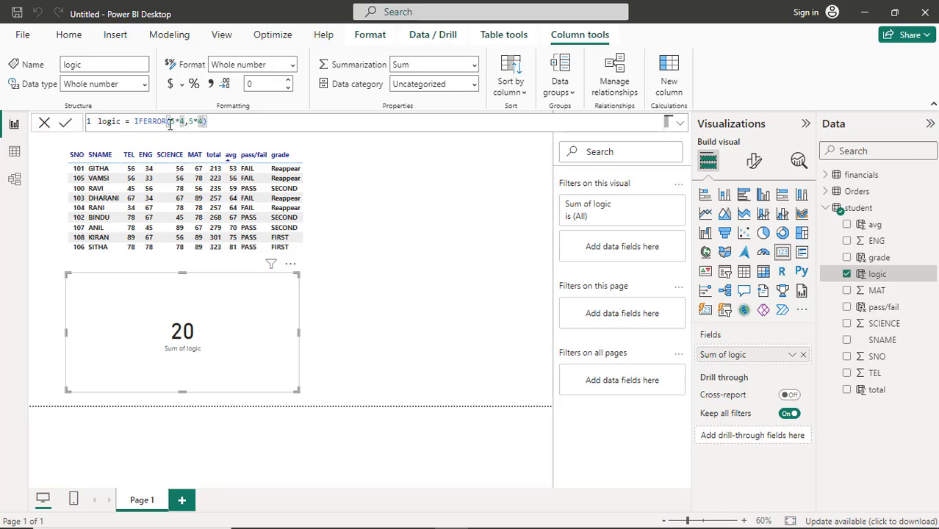
pyautogui.click(170, 123)
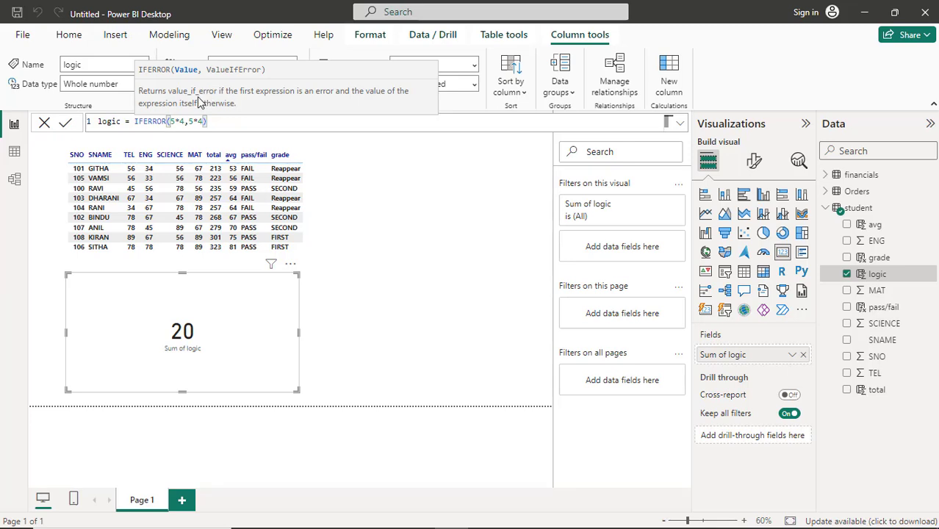
pyautogui.click(257, 123)
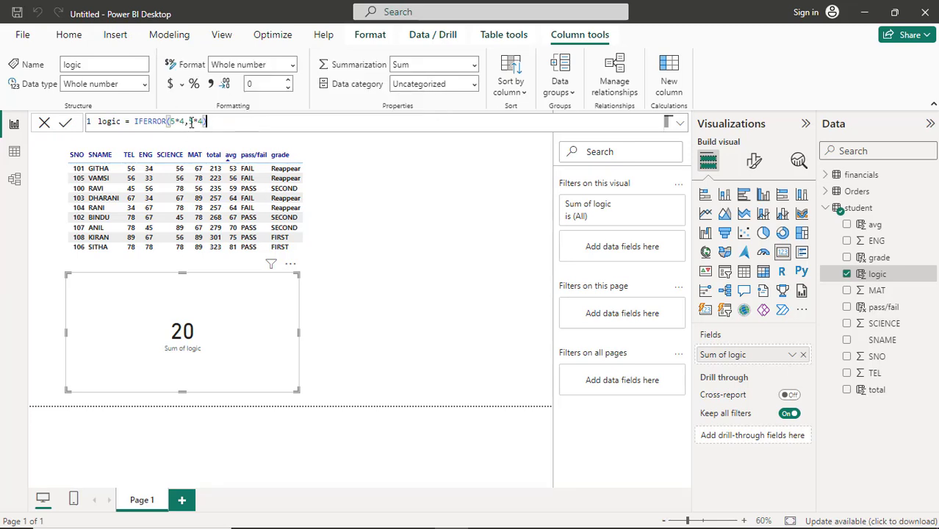
pyautogui.click(184, 123)
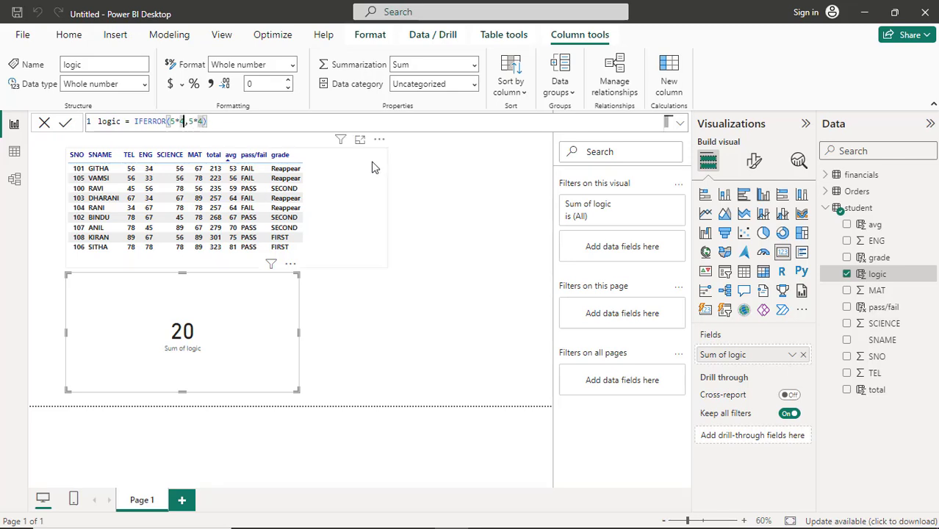
pyautogui.press('BackSpace')
pyautogui.write('"a')
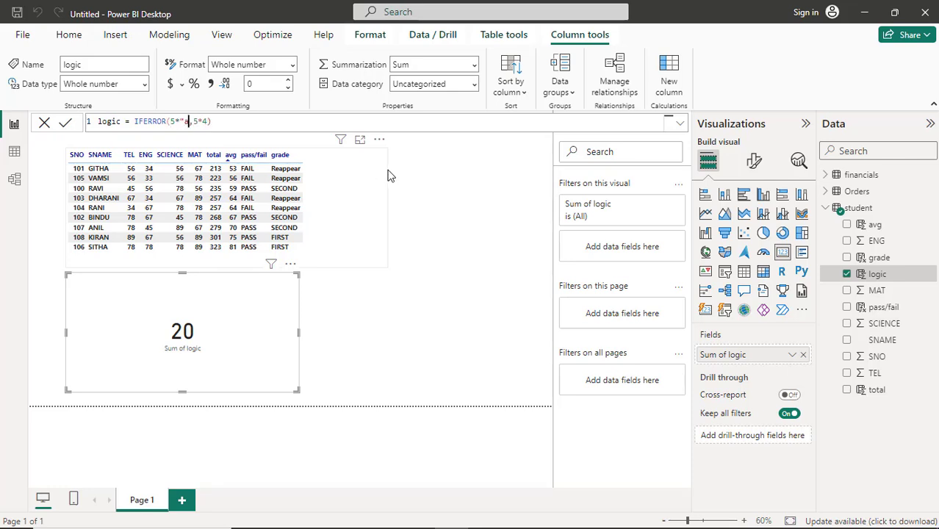
pyautogui.write('"')
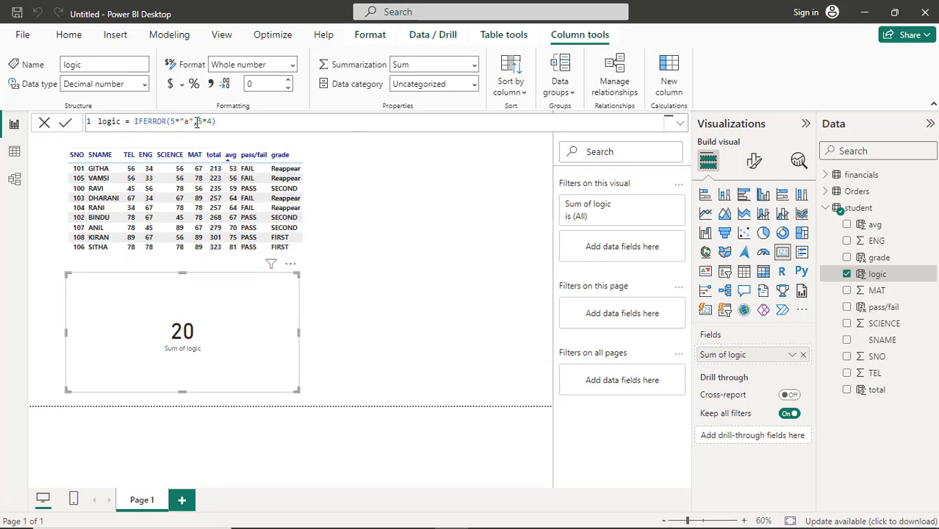
# Step: Replace "a" with 2 so the formula reads logic = IFERROR(5*2,5*4)
pyautogui.click(358, 130)
pyautogui.press('BackSpace')
pyautogui.press('BackSpace')
pyautogui.press('BackSpace')
pyautogui.write('2')
pyautogui.press('Return')
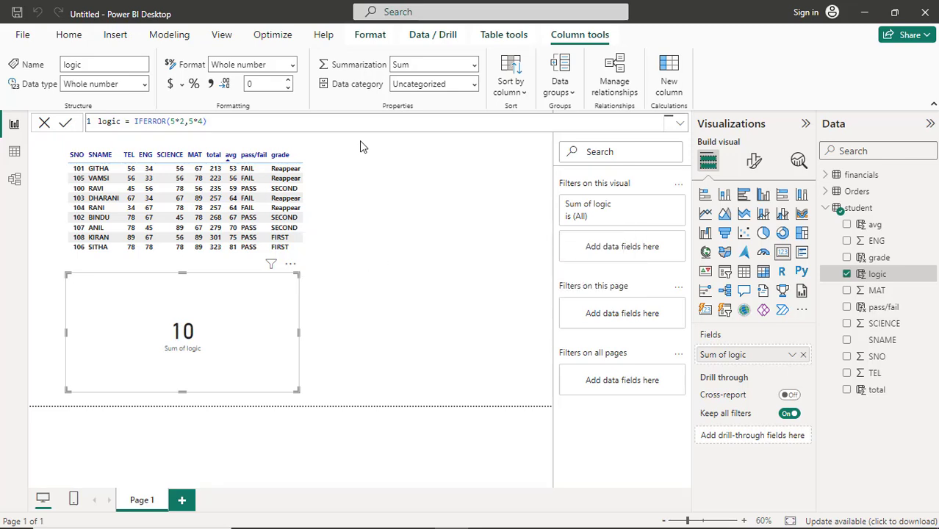
# Step: Set the first IFERROR argument to 5*"a" again, check the Logical functions slide and return to Power BI Desktop
pyautogui.click(183, 121)
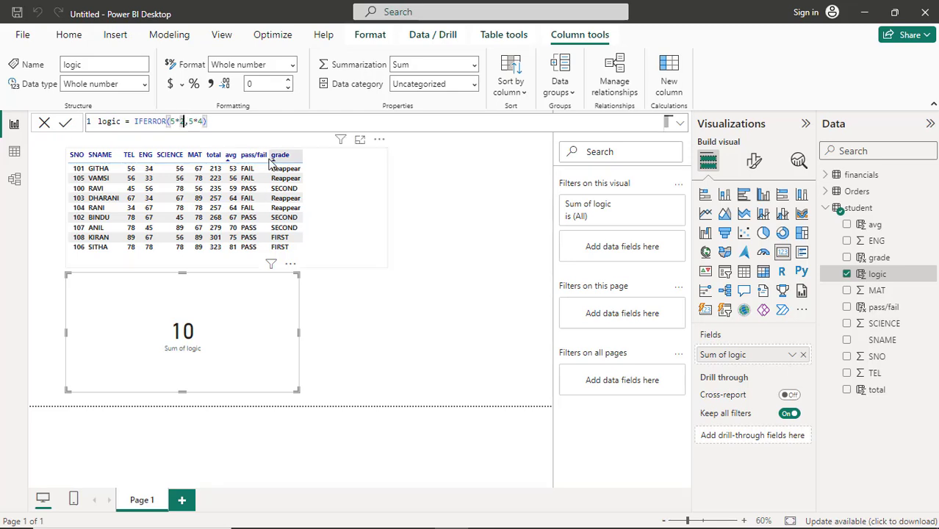
pyautogui.press('BackSpace')
pyautogui.write('"a')
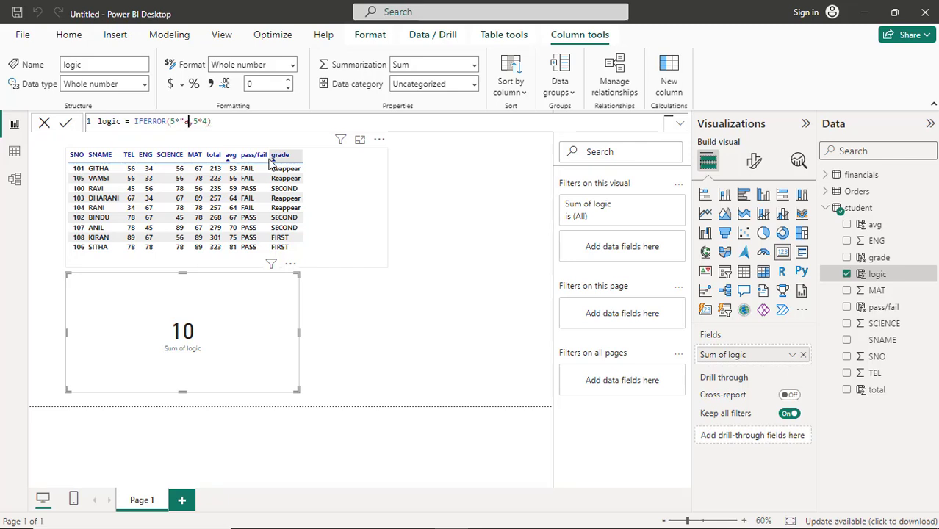
pyautogui.write('"')
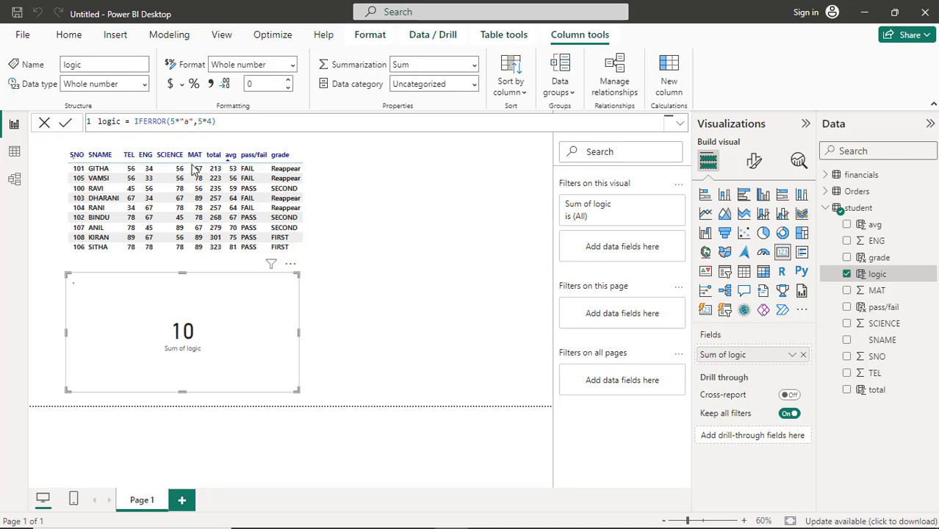
pyautogui.press('Return')
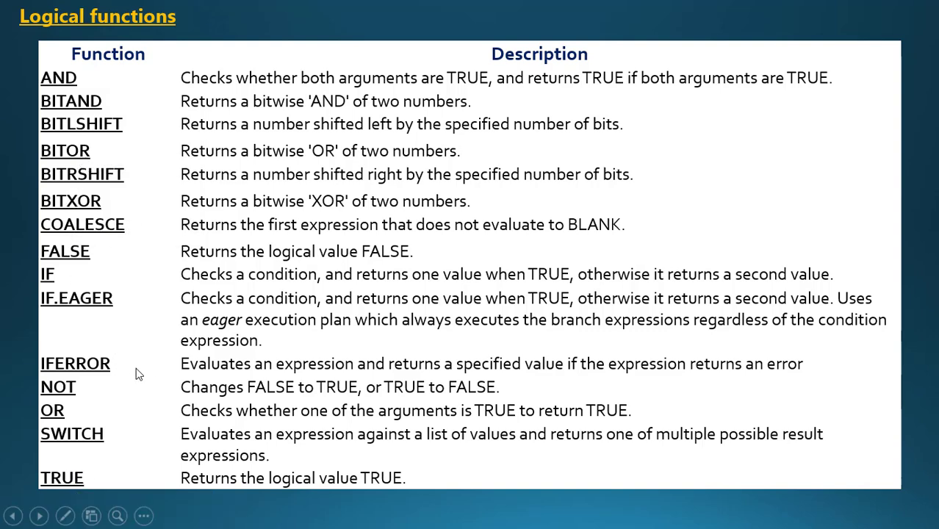
pyautogui.hotkey('alt', 'Tab')
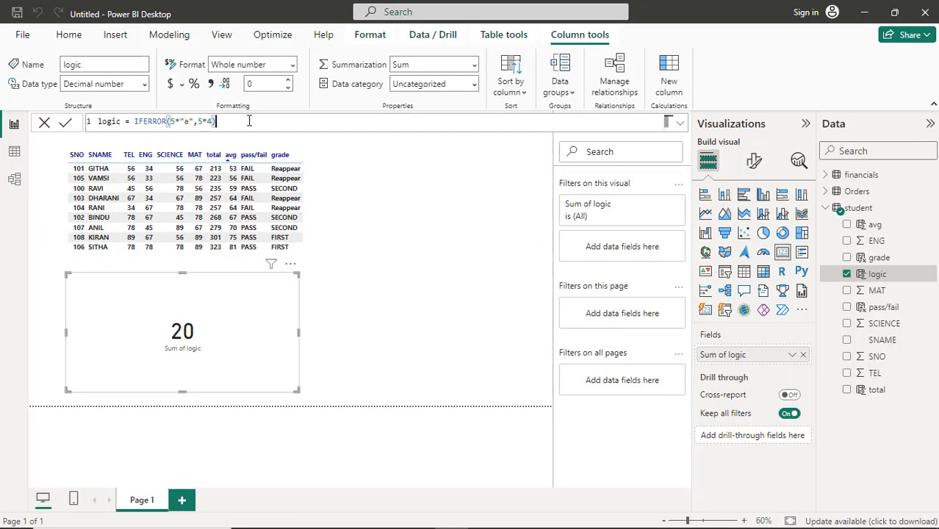
# Step: Replace the IFERROR expression so the formula reads logic = TRUE()
pyautogui.press('BackSpace')
pyautogui.press('BackSpace')
pyautogui.press('BackSpace')
pyautogui.press('BackSpace')
pyautogui.press('BackSpace')
pyautogui.press('BackSpace')
pyautogui.press('BackSpace')
pyautogui.press('BackSpace')
pyautogui.press('BackSpace')
pyautogui.press('BackSpace')
pyautogui.press('BackSpace')
pyautogui.press('BackSpace')
pyautogui.press('BackSpace')
pyautogui.press('BackSpace')
pyautogui.press('BackSpace')
pyautogui.press('BackSpace')
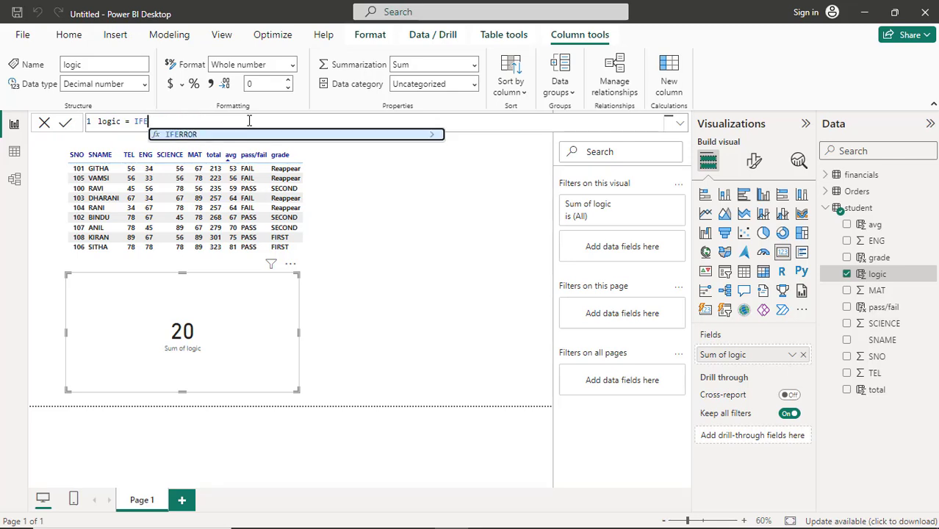
pyautogui.write('tr')
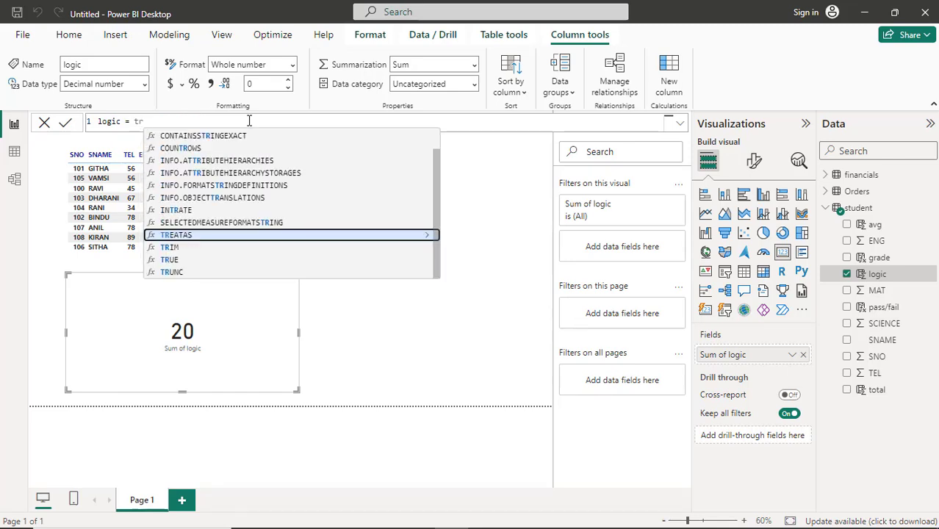
pyautogui.press('Down')
pyautogui.press('Down')
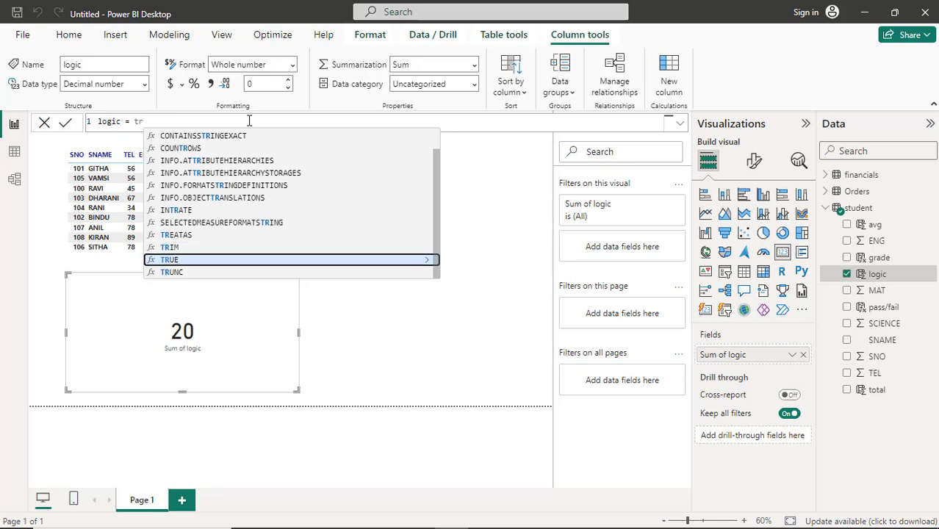
pyautogui.press('Tab')
pyautogui.press('Return')
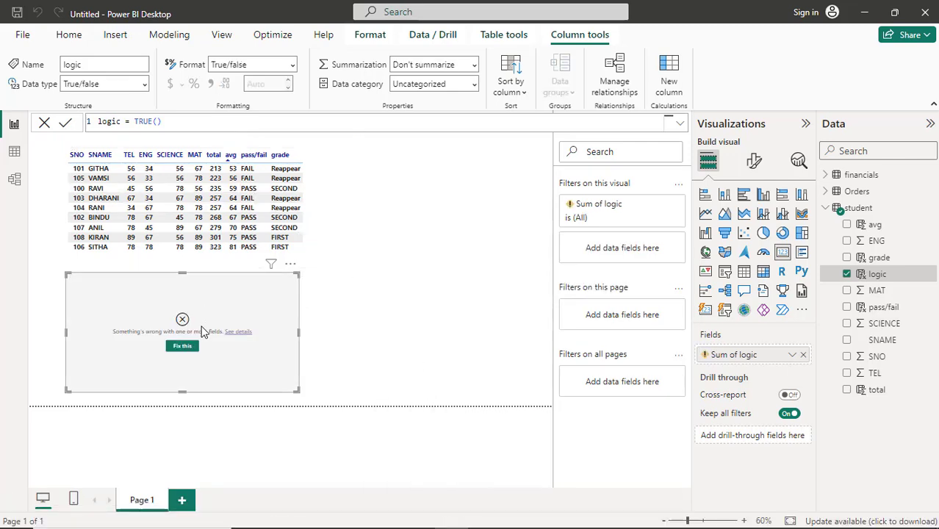
# Step: Fix the card visual by clearing its broken field, add the logic field again and check its aggregation options
pyautogui.click(190, 347)
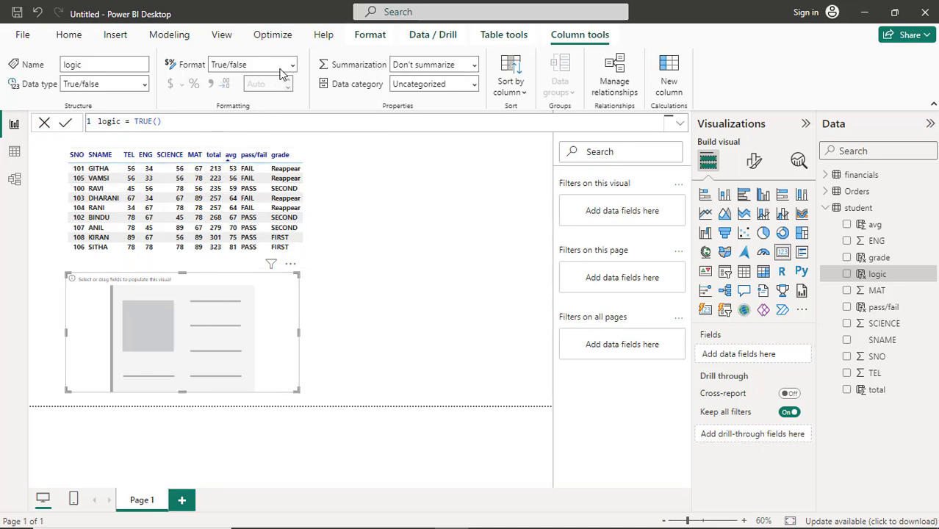
pyautogui.click(847, 275)
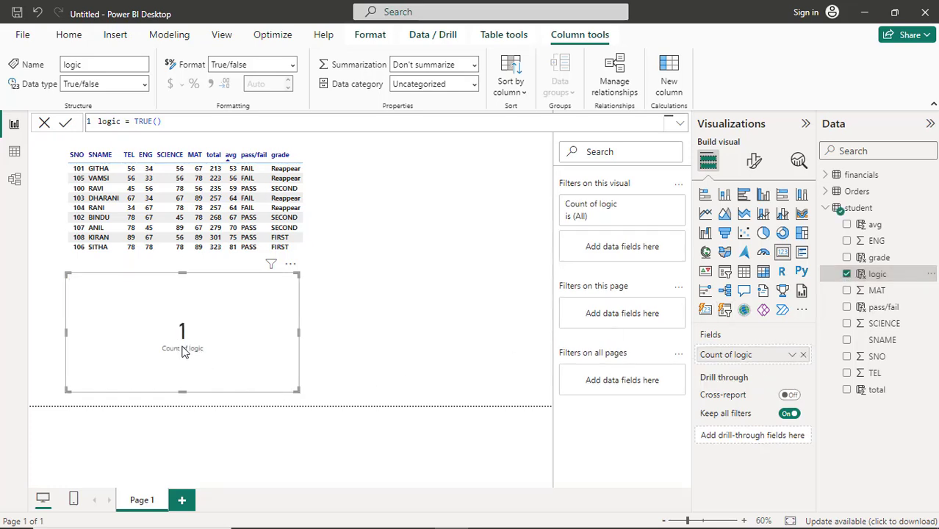
pyautogui.click(793, 355)
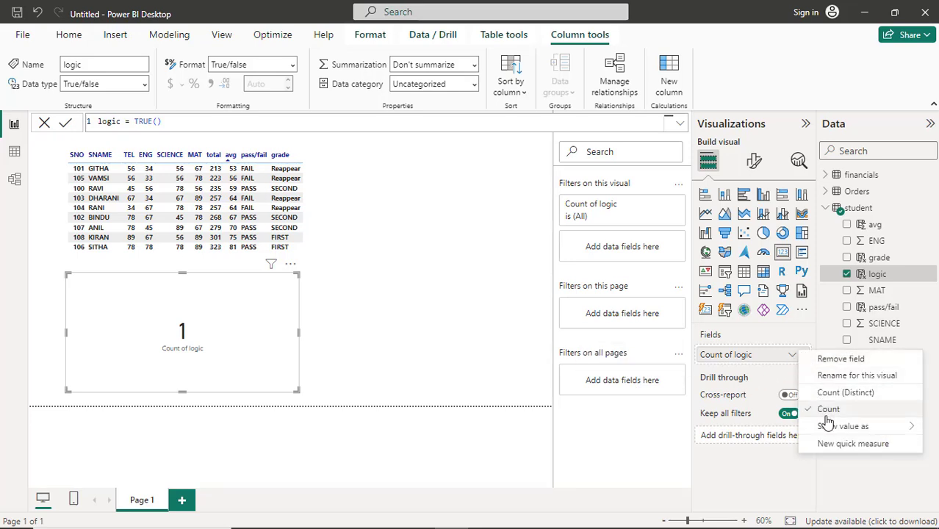
pyautogui.moveTo(829, 428)
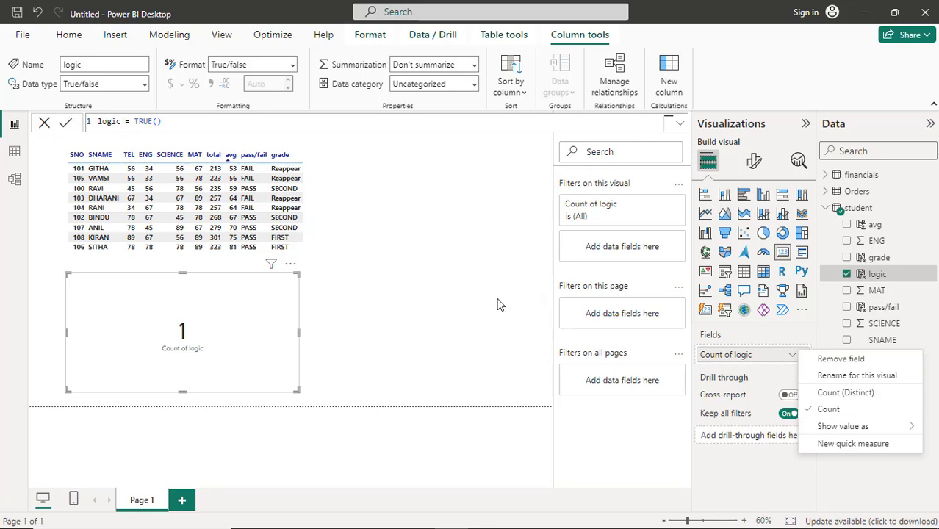
# Step: Add the logic field as a column to the student table visual
pyautogui.click(296, 219)
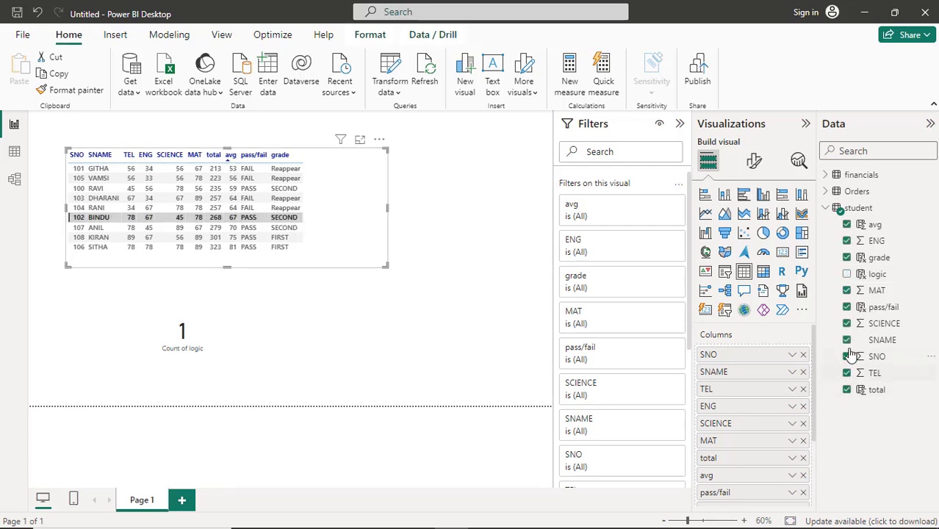
pyautogui.click(847, 274)
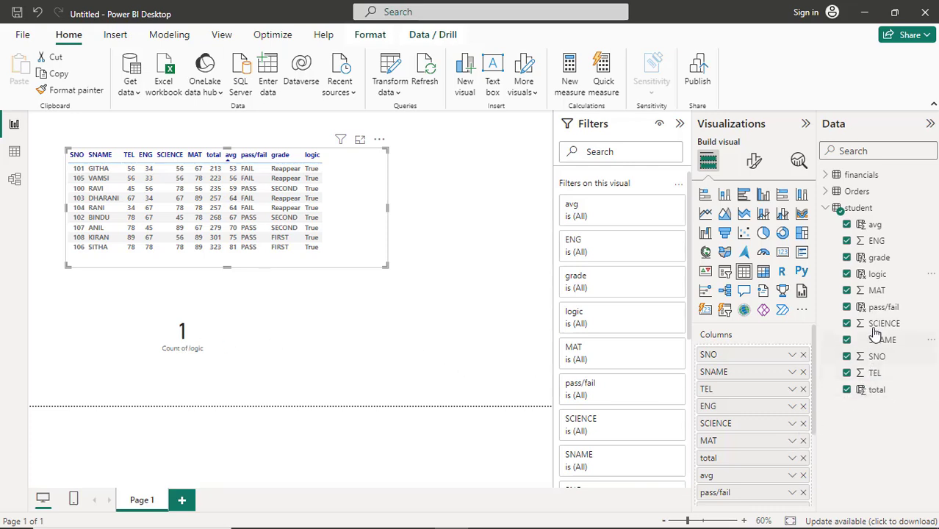
# Step: Change the logic column's formula to logic = FALSE()
pyautogui.click(876, 275)
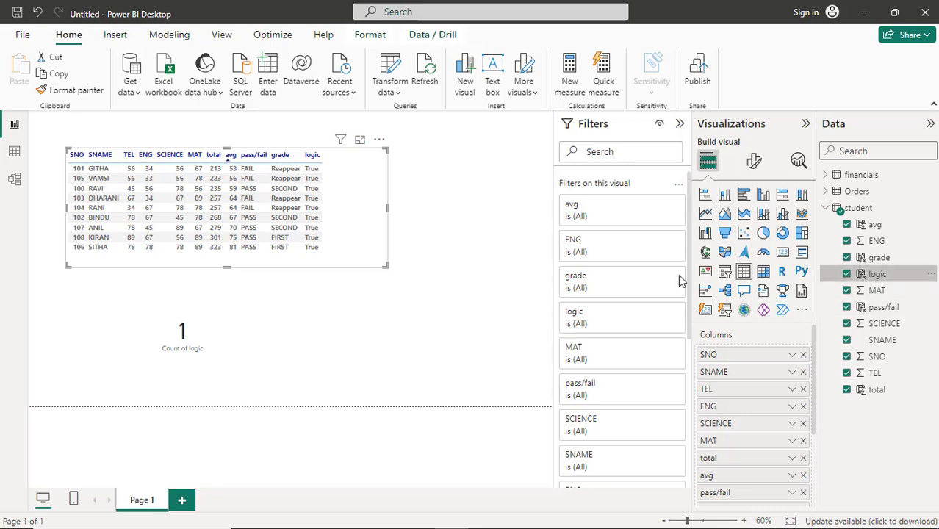
pyautogui.click(167, 122)
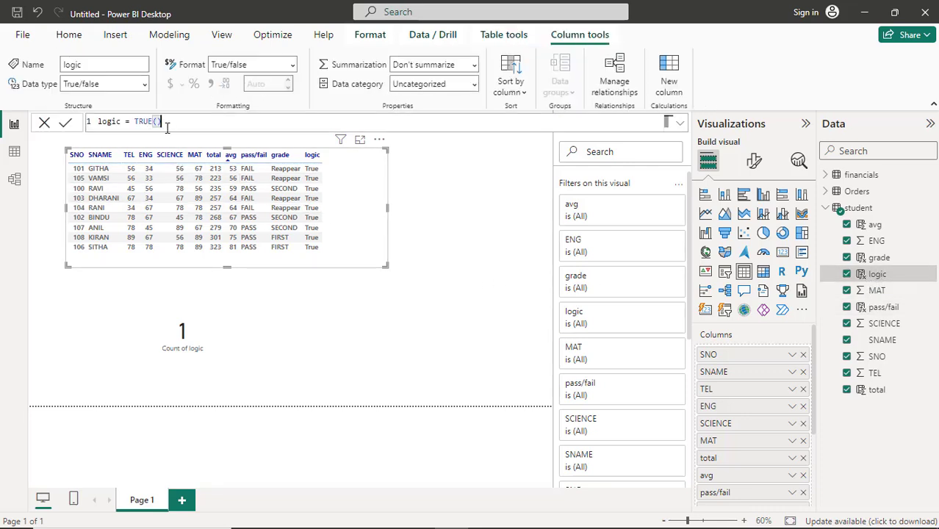
pyautogui.press('BackSpace')
pyautogui.press('BackSpace')
pyautogui.press('BackSpace')
pyautogui.press('BackSpace')
pyautogui.press('BackSpace')
pyautogui.press('BackSpace')
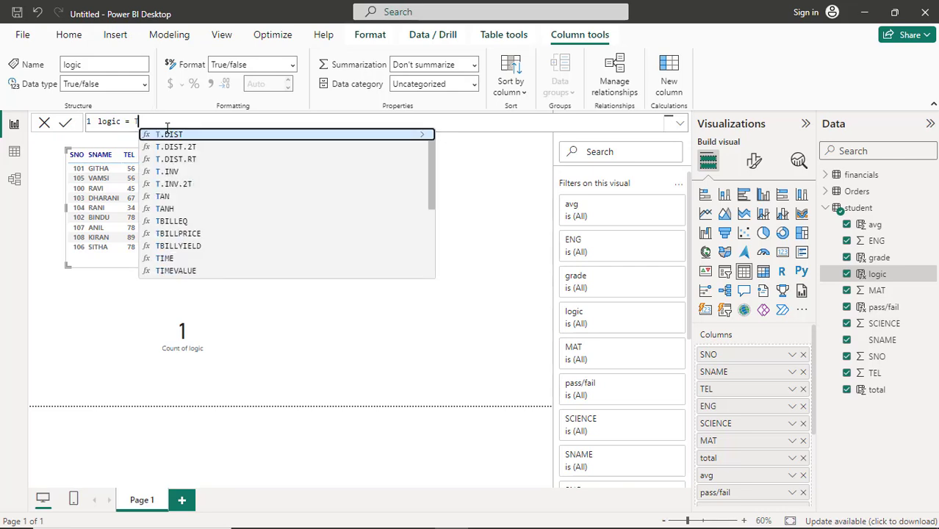
pyautogui.write('fal')
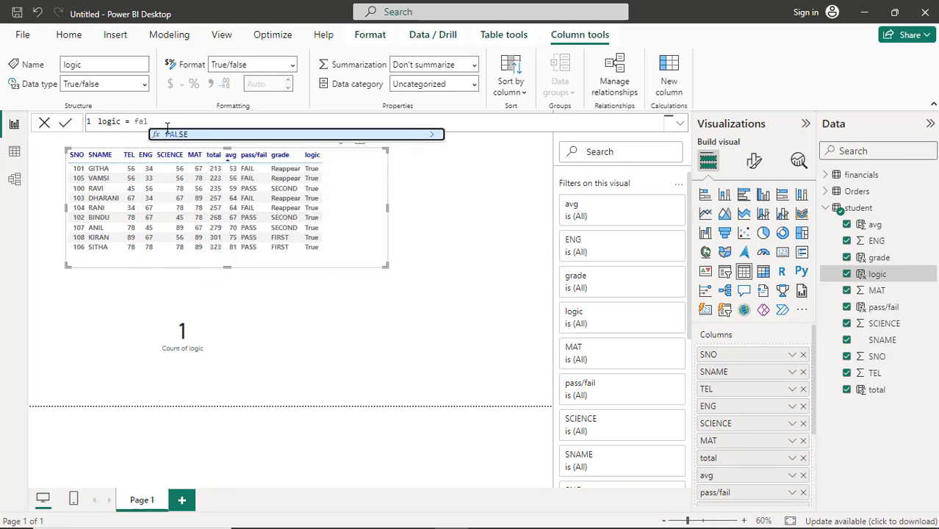
pyautogui.press('Tab')
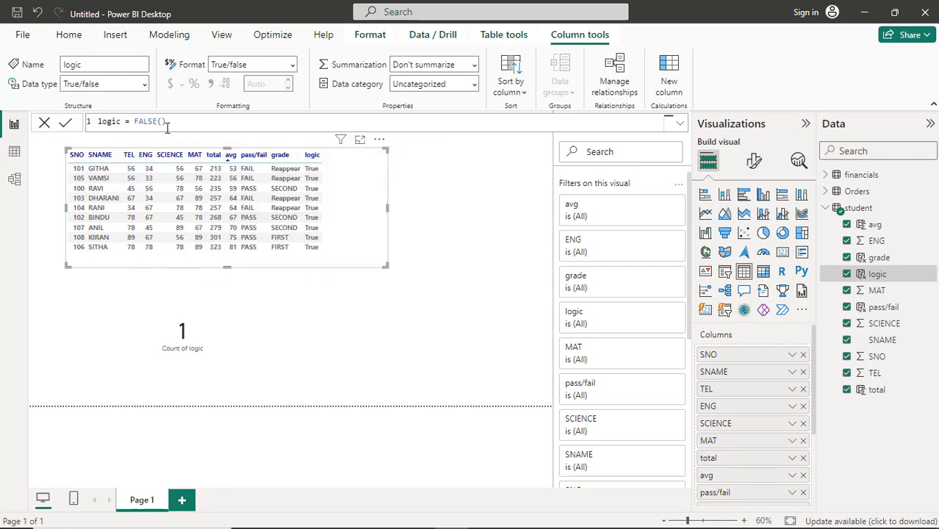
pyautogui.press('Return')
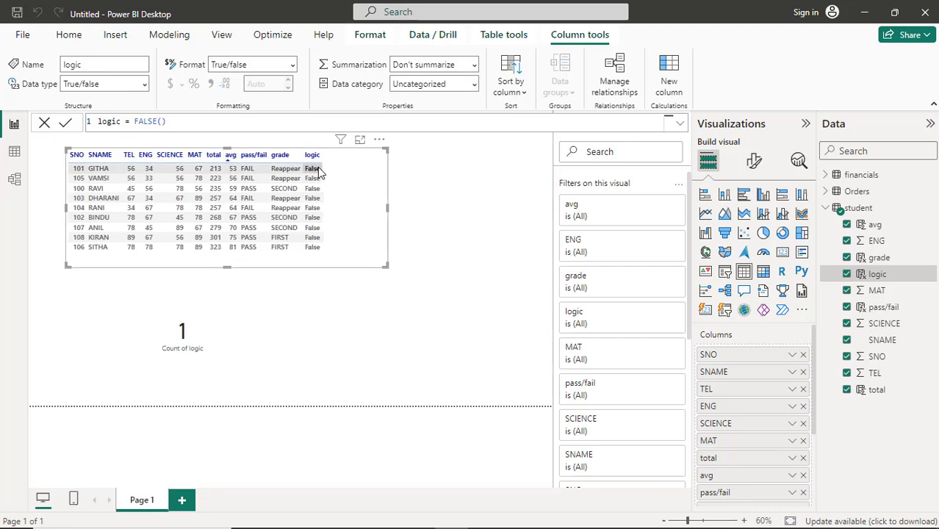
# Step: Set the card's logic field to Count (Distinct) and delete the card visual from the page
pyautogui.click(202, 345)
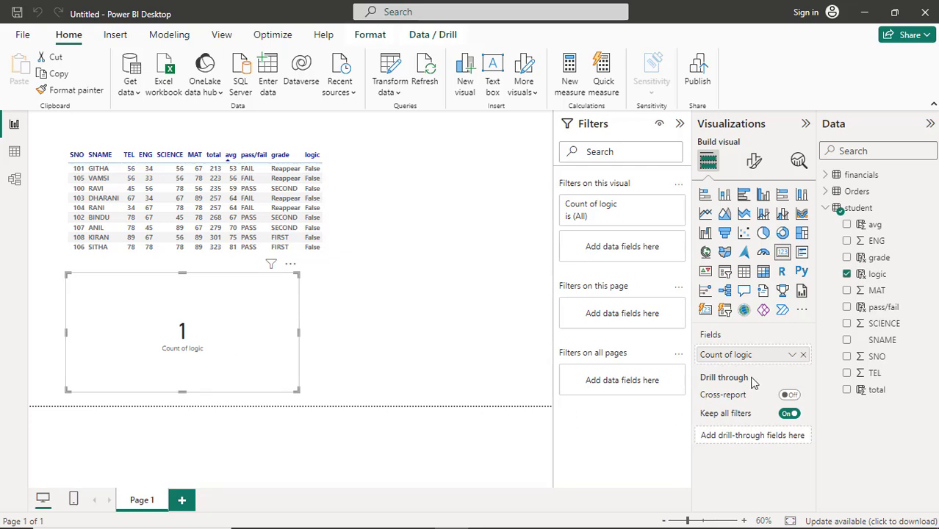
pyautogui.click(792, 355)
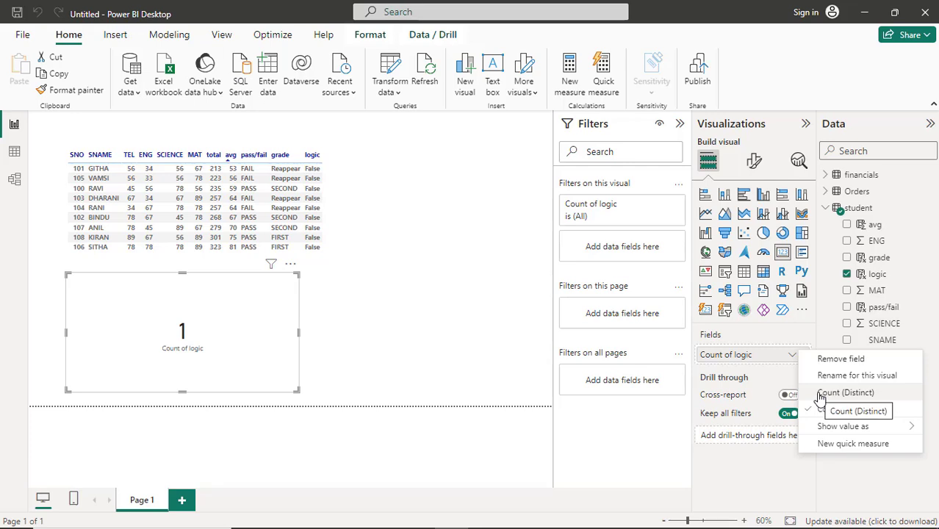
pyautogui.click(845, 393)
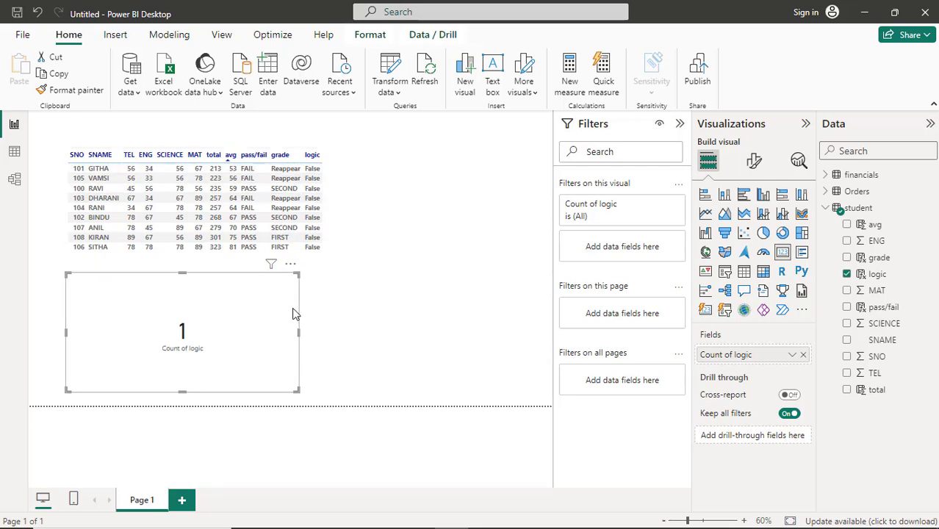
pyautogui.press('Delete')
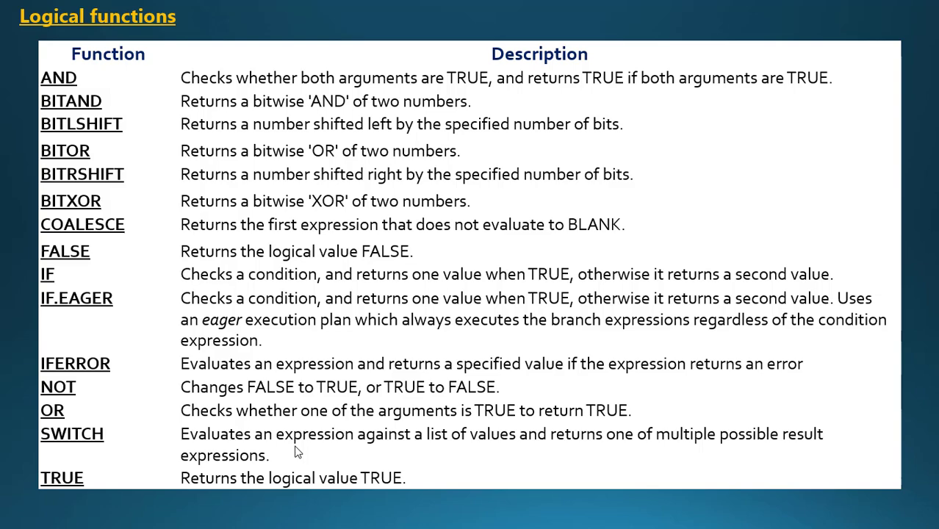
# Step: Switch back to Power BI Desktop and clear the entire formula of the student table's logic column
pyautogui.hotkey('alt', 'Tab')
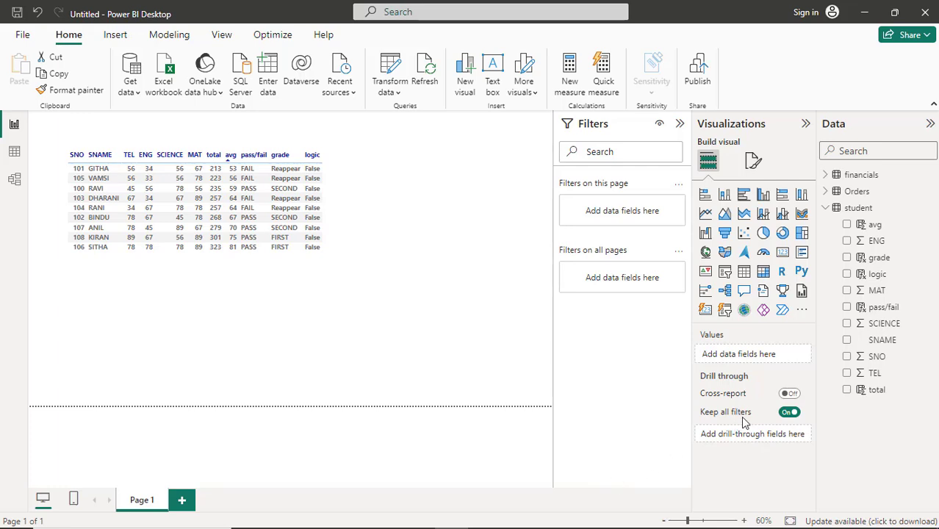
pyautogui.click(868, 280)
pyautogui.click(187, 120)
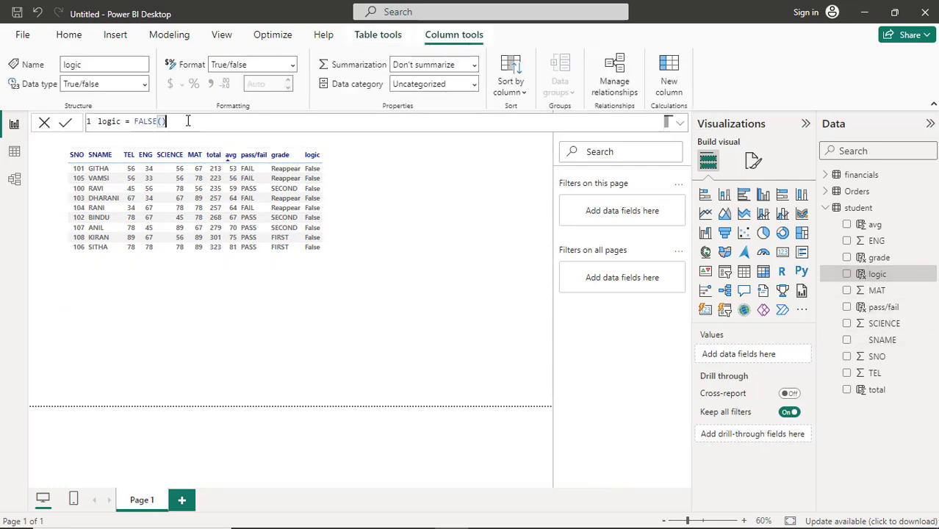
pyautogui.press('BackSpace')
pyautogui.press('BackSpace')
pyautogui.press('BackSpace')
pyautogui.press('BackSpace')
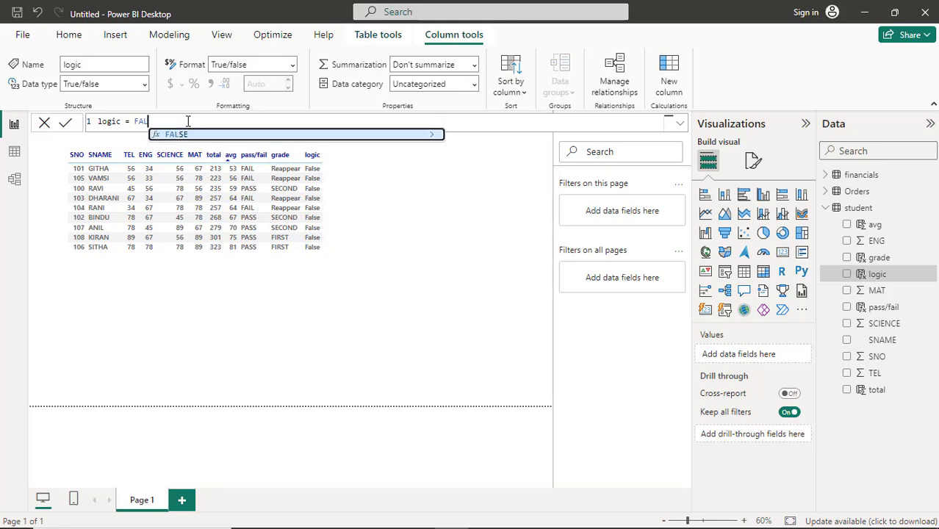
pyautogui.press('BackSpace')
pyautogui.press('BackSpace')
pyautogui.press('BackSpace')
pyautogui.press('BackSpace')
pyautogui.press('BackSpace')
pyautogui.press('BackSpace')
pyautogui.press('BackSpace')
pyautogui.press('BackSpace')
pyautogui.press('BackSpace')
pyautogui.press('BackSpace')
pyautogui.press('BackSpace')
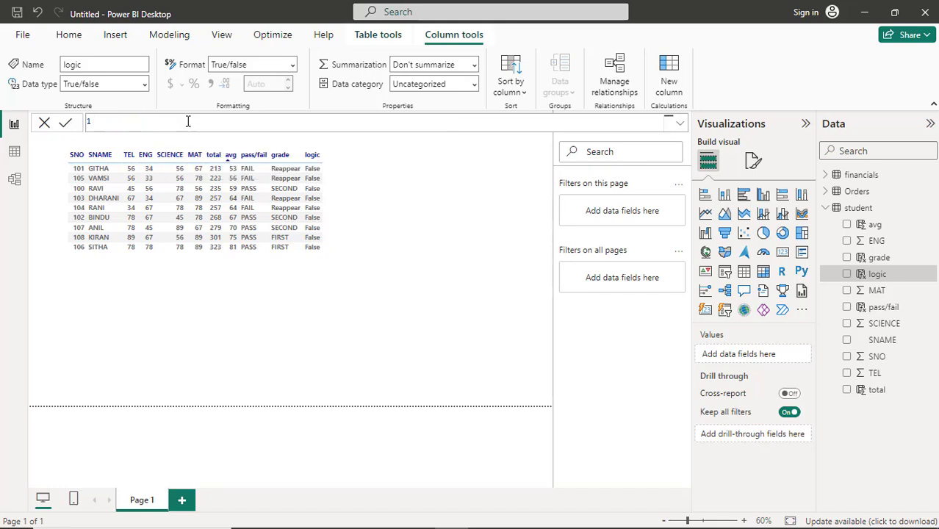
# Step: Begin a new formula for the column, named switch, that calls the SWITCH function
pyautogui.write('switch =')
pyautogui.press('BackSpace')
pyautogui.press('BackSpace')
pyautogui.press('BackSpace')
pyautogui.write('h = s')
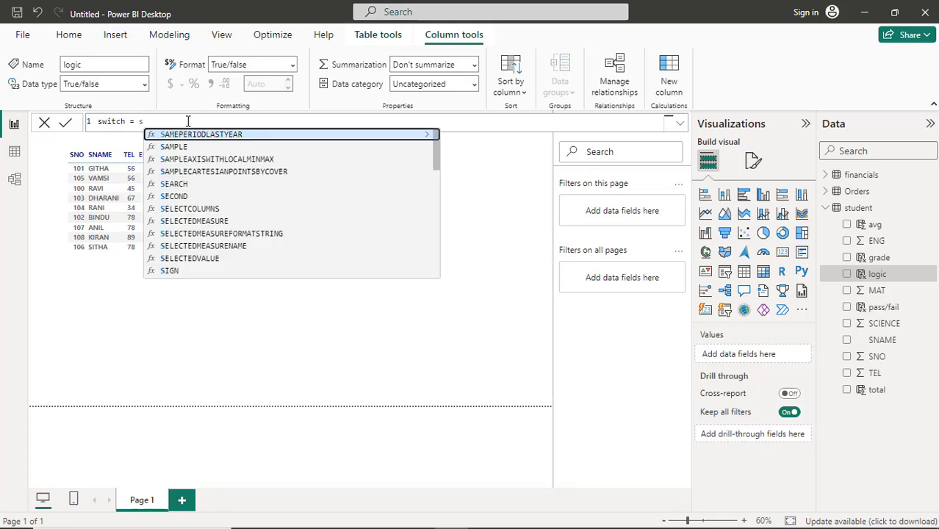
pyautogui.write('wit')
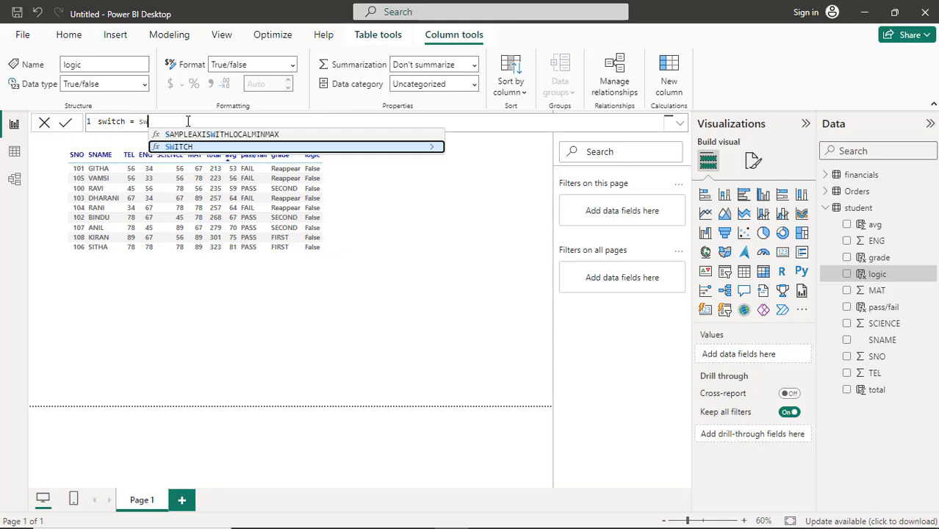
pyautogui.press('Tab')
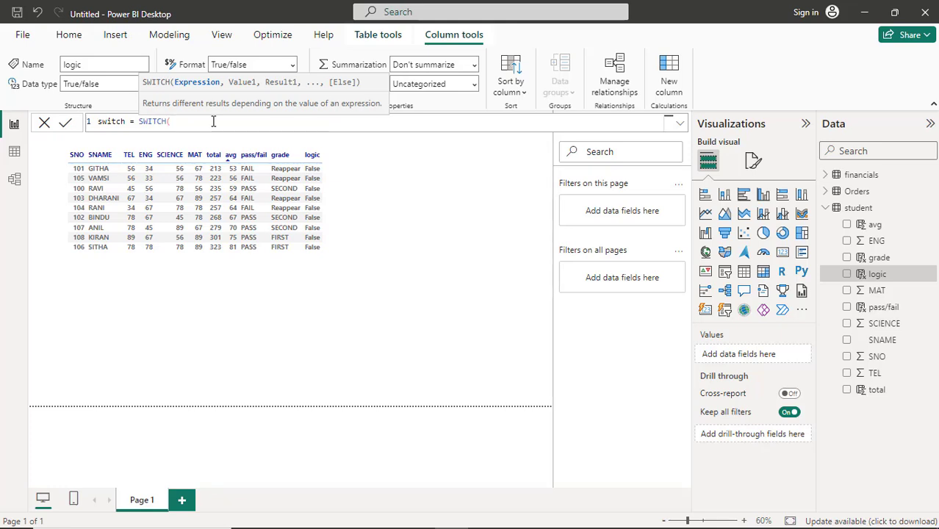
# Step: Use student[grade] as the SWITCH expression and map the value "FIRST" to the result "A"
pyautogui.write('gra')
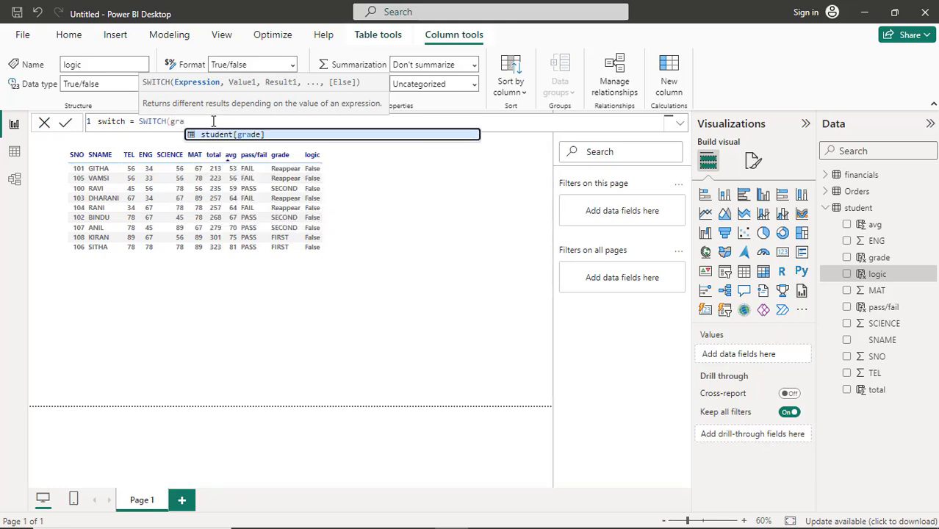
pyautogui.write('de')
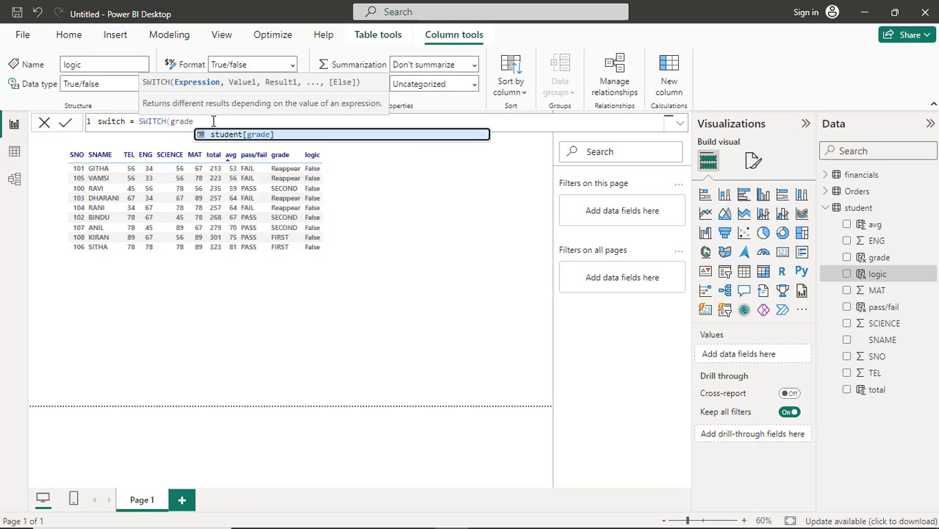
pyautogui.press('Tab')
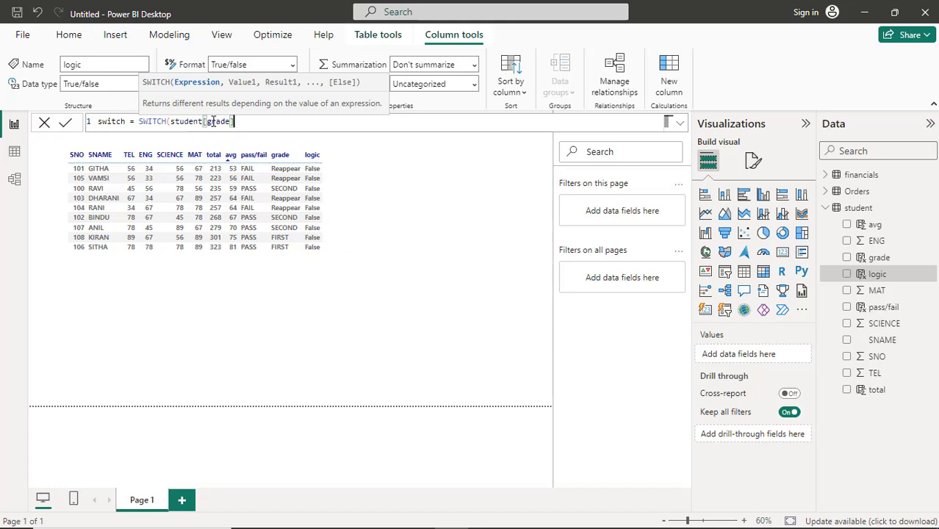
pyautogui.write(',')
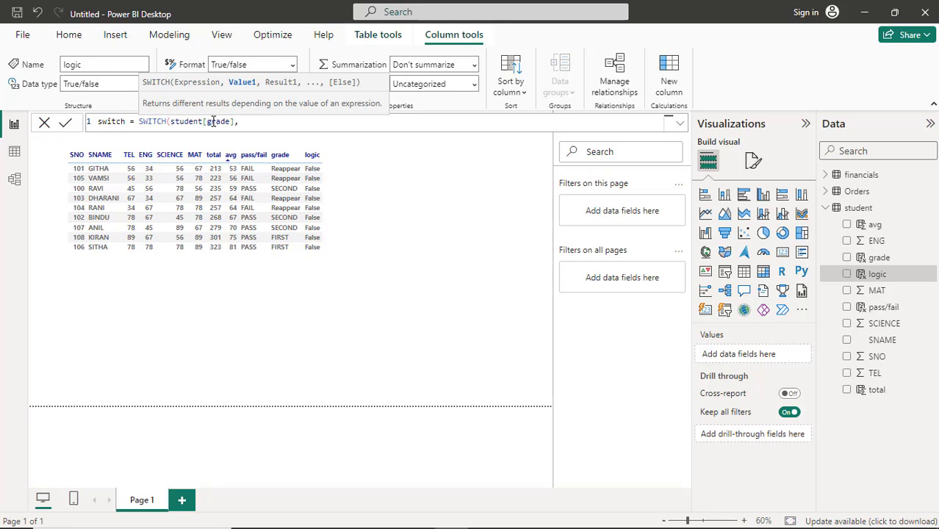
pyautogui.write('"FIRST","A",')
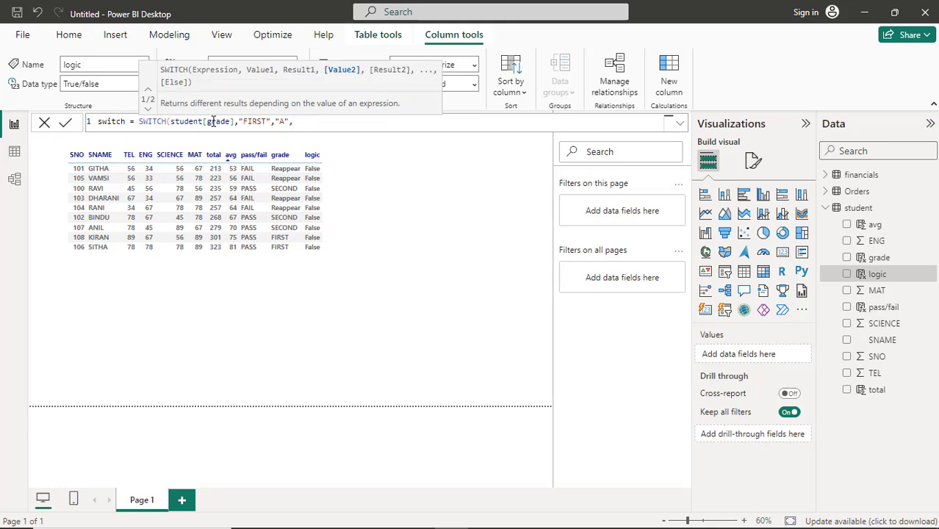
# Step: Change the column name at the start of the formula to Grades
pyautogui.click(123, 122)
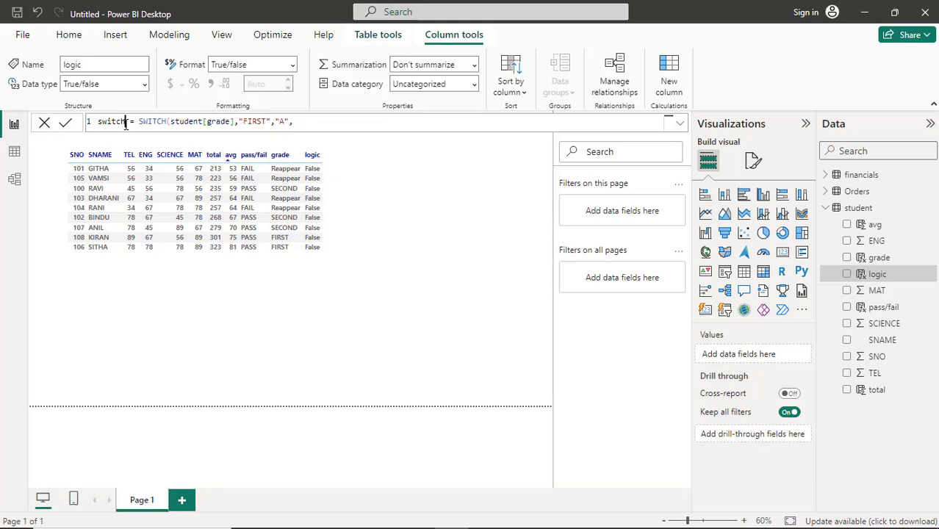
pyautogui.doubleClick(125, 122)
pyautogui.press('BackSpace')
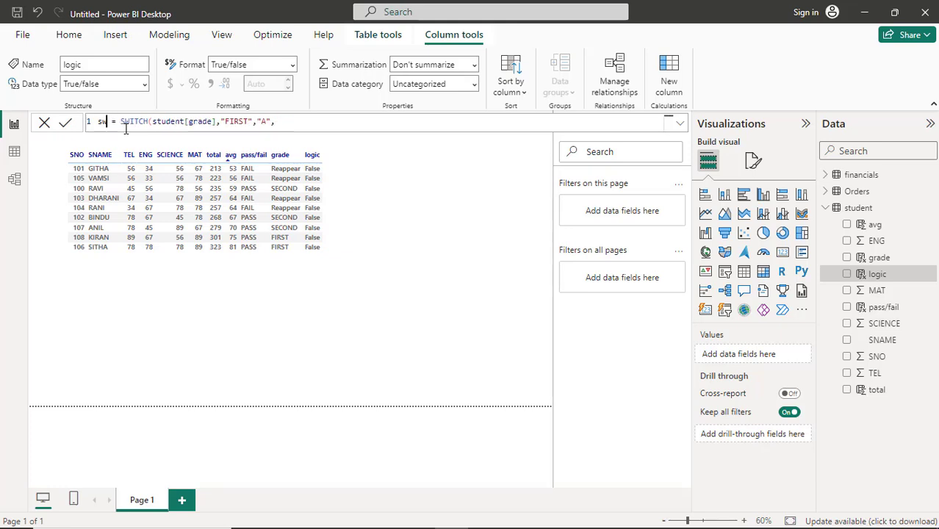
pyautogui.write('Grade')
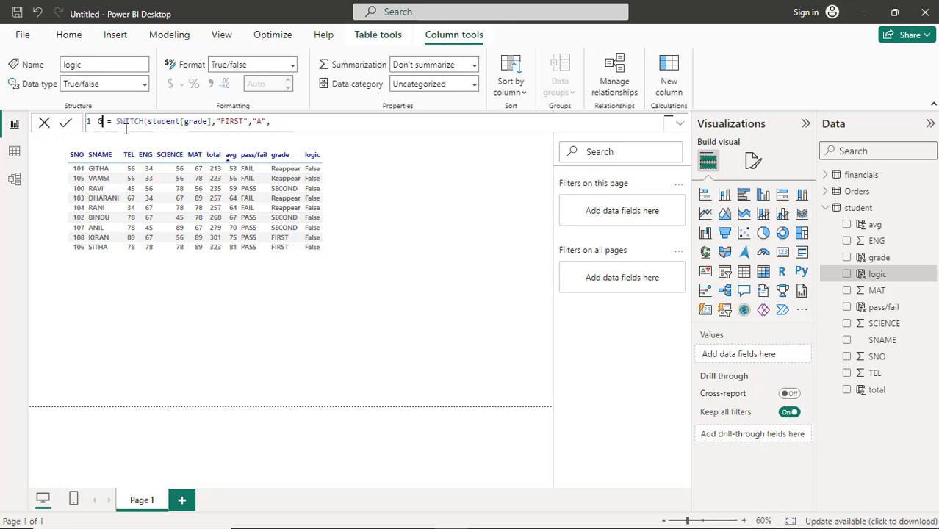
pyautogui.write('s')
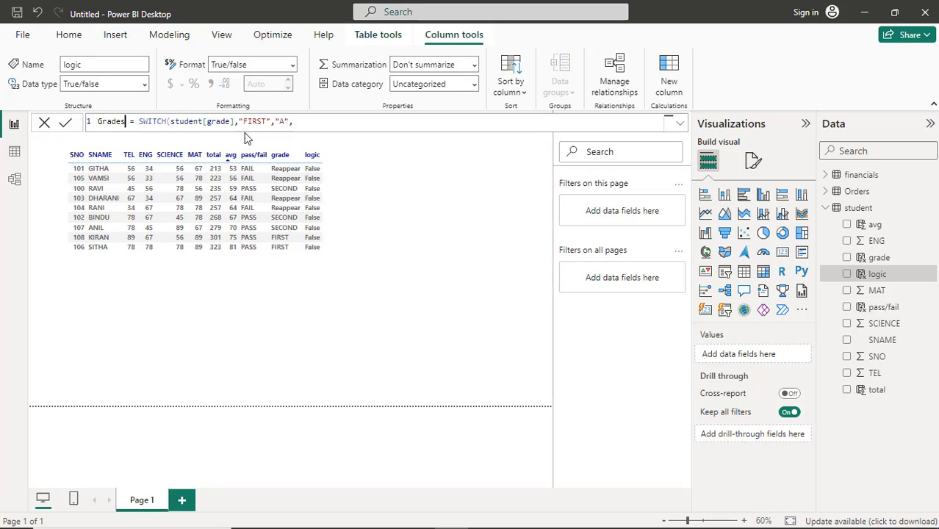
# Step: Extend the SWITCH formula with a second pair that maps "SECOND" to "B"
pyautogui.click(297, 127)
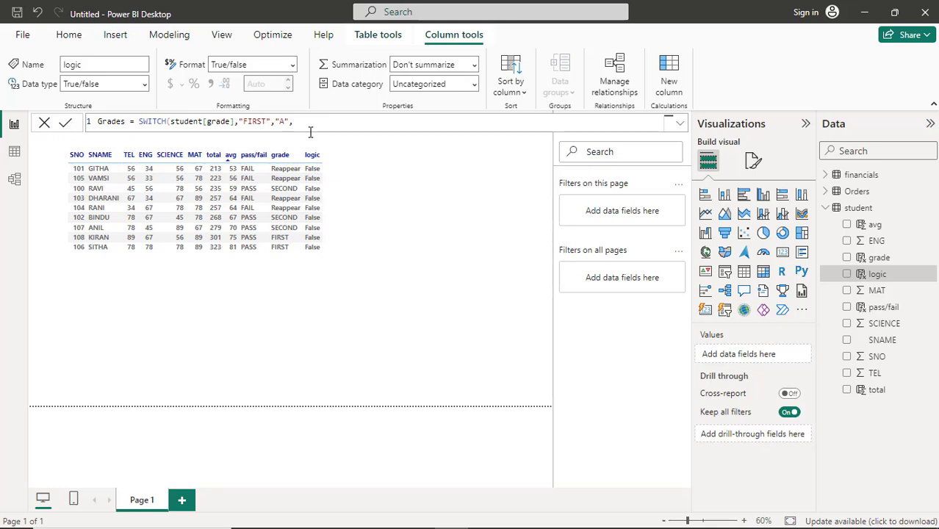
pyautogui.press('BackSpace')
pyautogui.write(',')
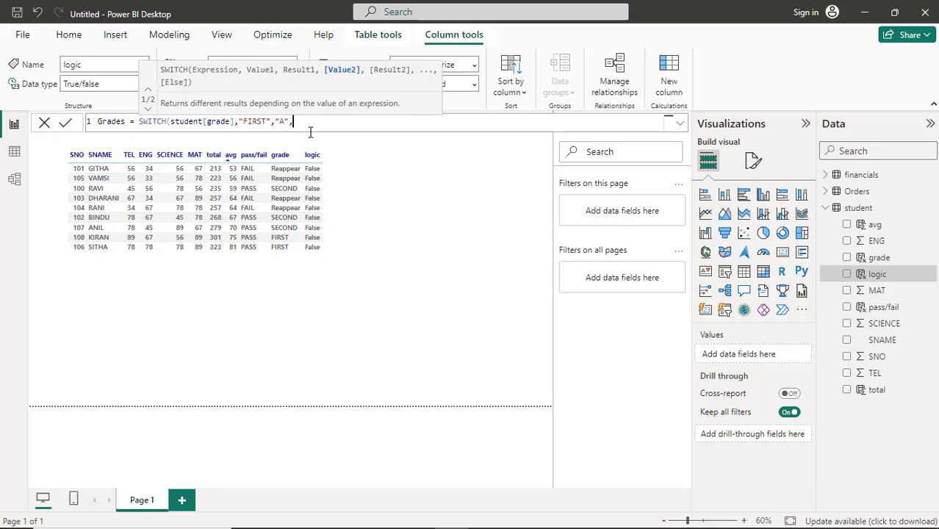
pyautogui.write('"')
pyautogui.write('SECOND",')
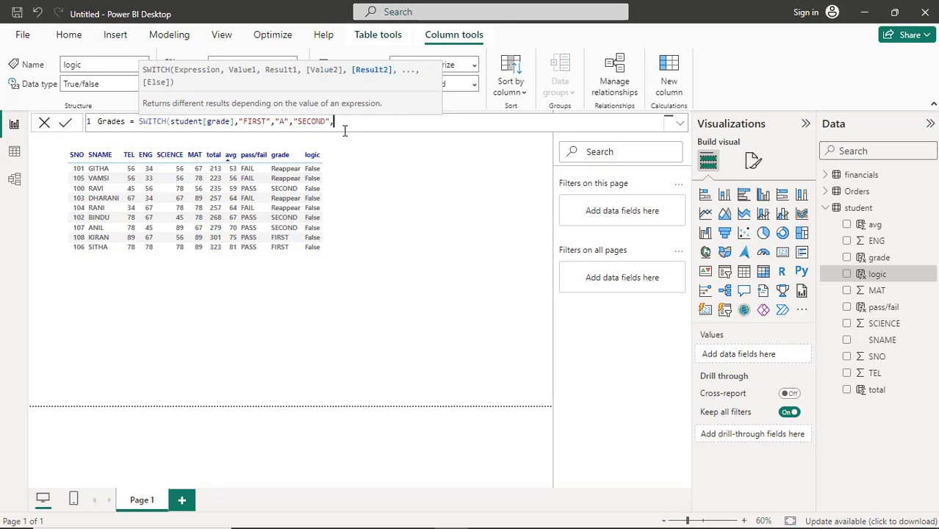
pyautogui.write('"B",')
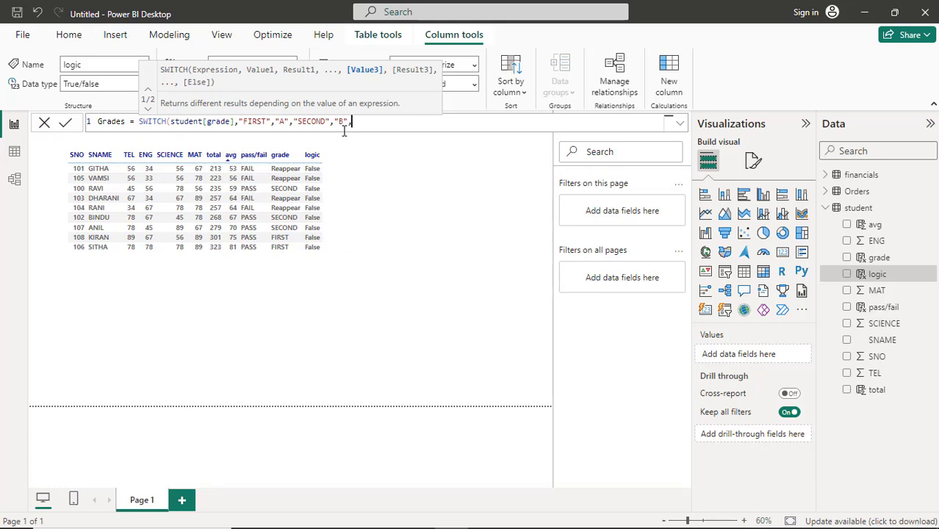
# Step: Map "THIRD" to "C", add "No Grade" as the SWITCH default and commit the Grades formula
pyautogui.write('"THIRD","')
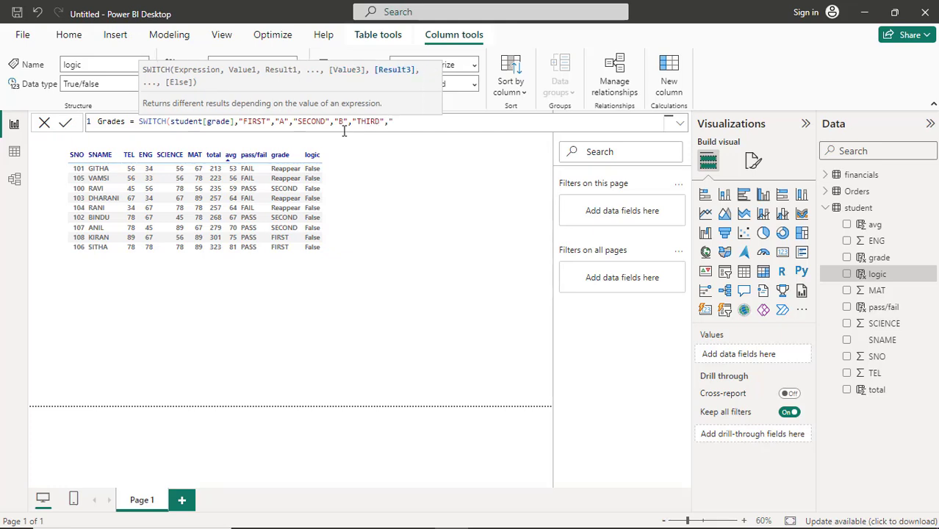
pyautogui.write('C",')
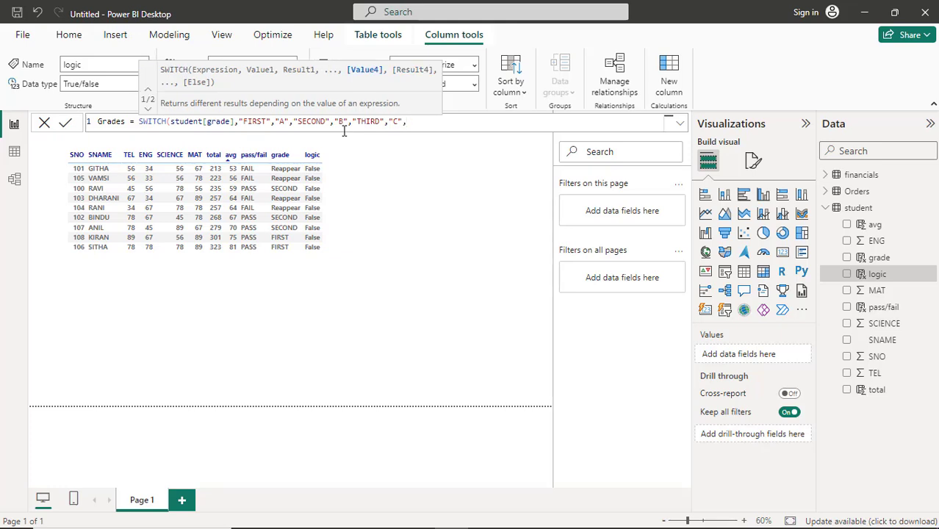
pyautogui.write('"No Grade")')
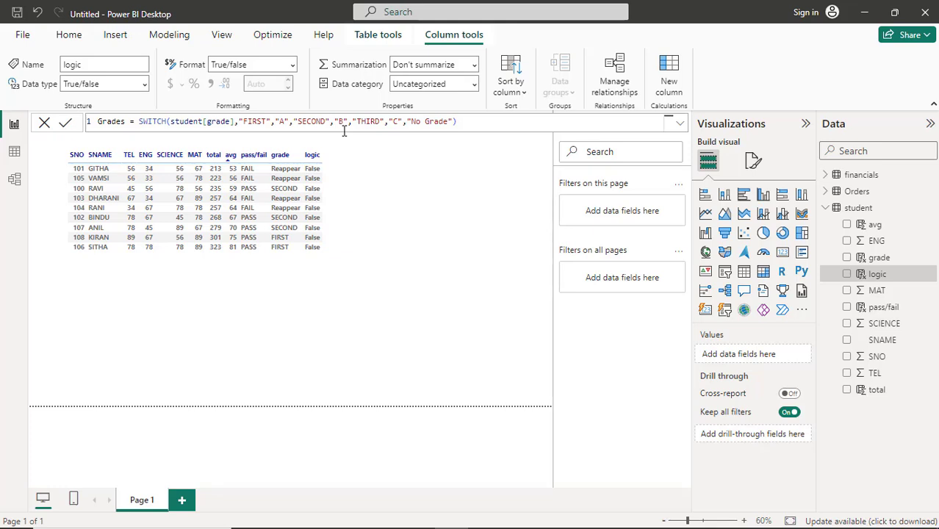
pyautogui.press('Return')
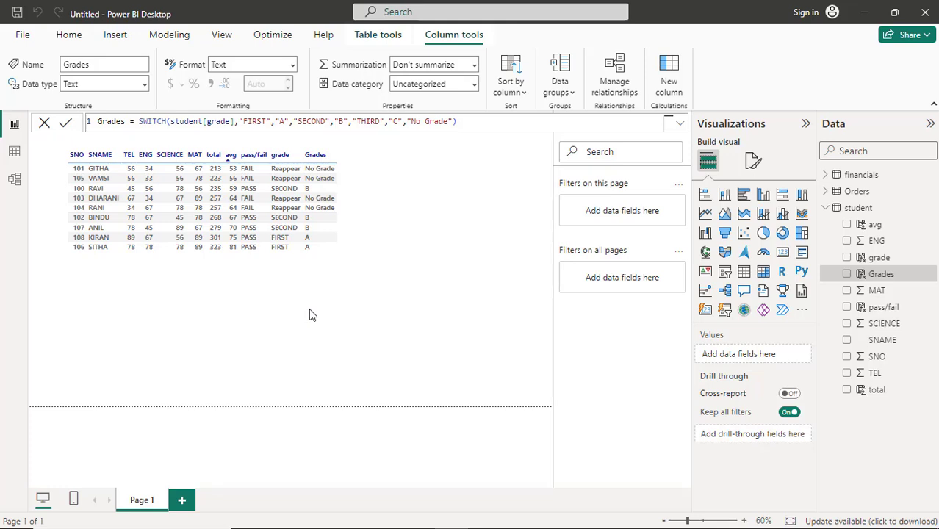
# Step: Save the report under the file name logicalfunctions in the Data_sets folder
pyautogui.hotkey('ctrl', 's')
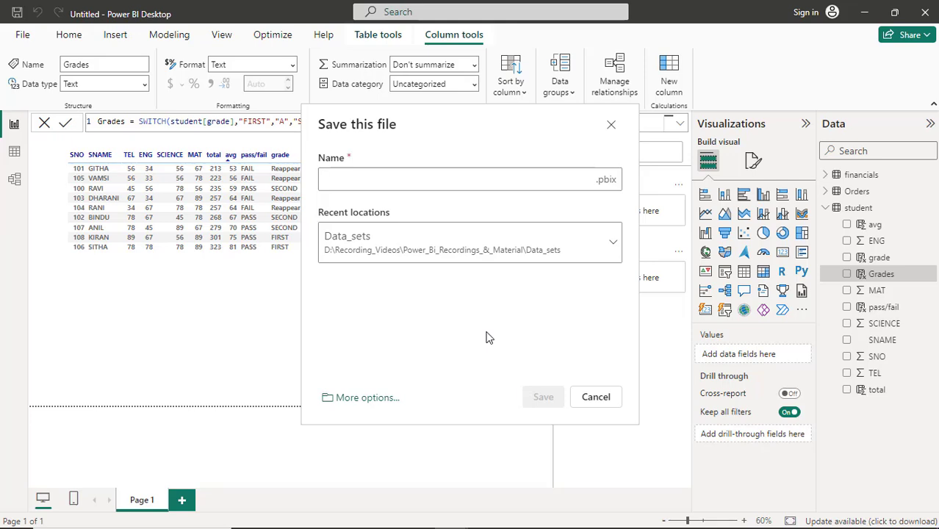
pyautogui.write('logical')
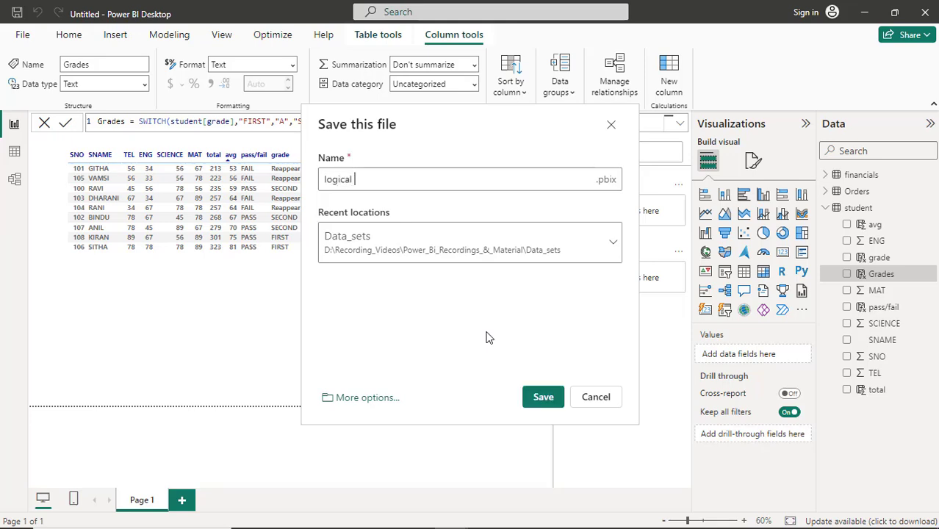
pyautogui.press('BackSpace')
pyautogui.write('functions')
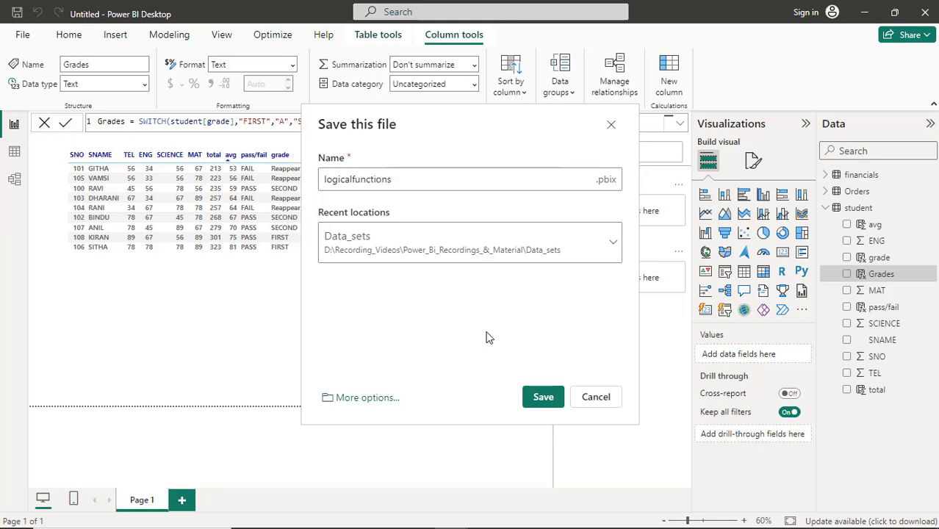